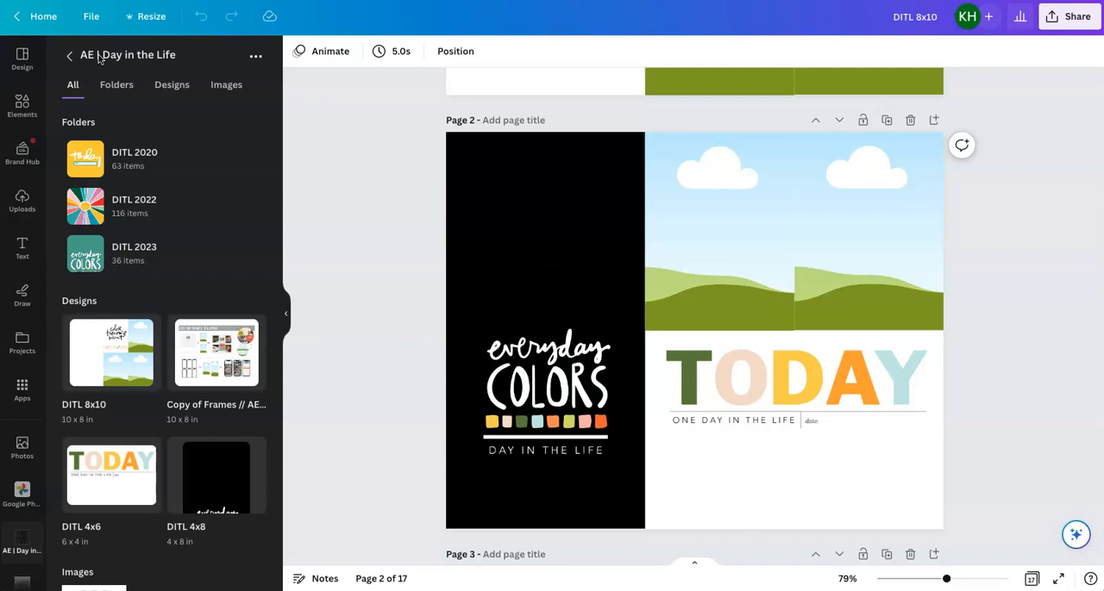
Look over all pages of the DITL 8x10 album in the grid overview, and open page 2 in the editor
{"action": "left_click", "coordinate": [101, 57]}
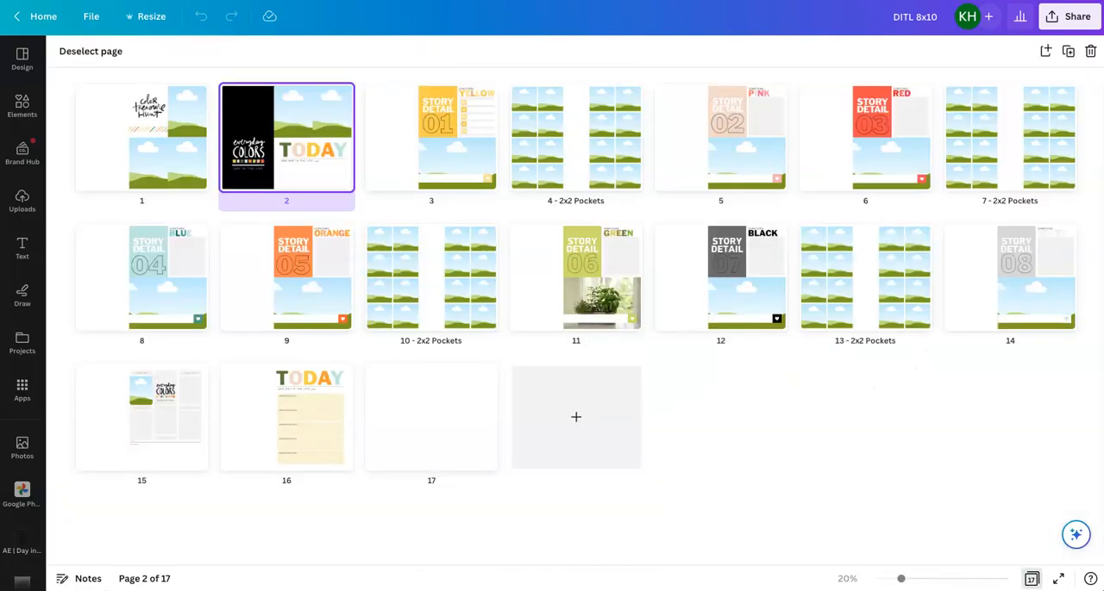
{"action": "left_click", "coordinate": [449, 450]}
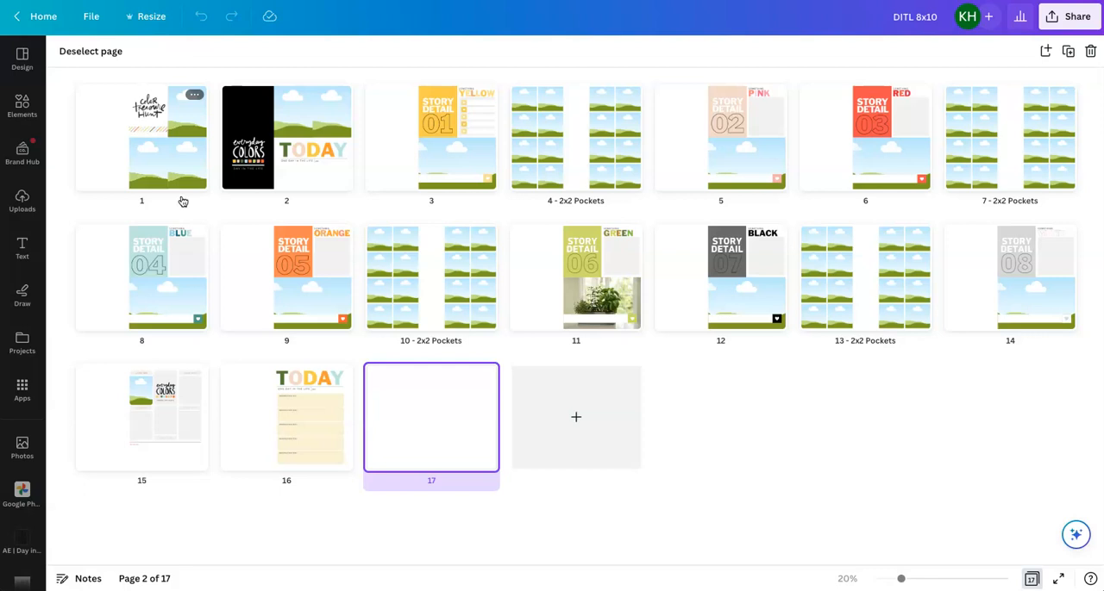
{"action": "left_click", "coordinate": [181, 197]}
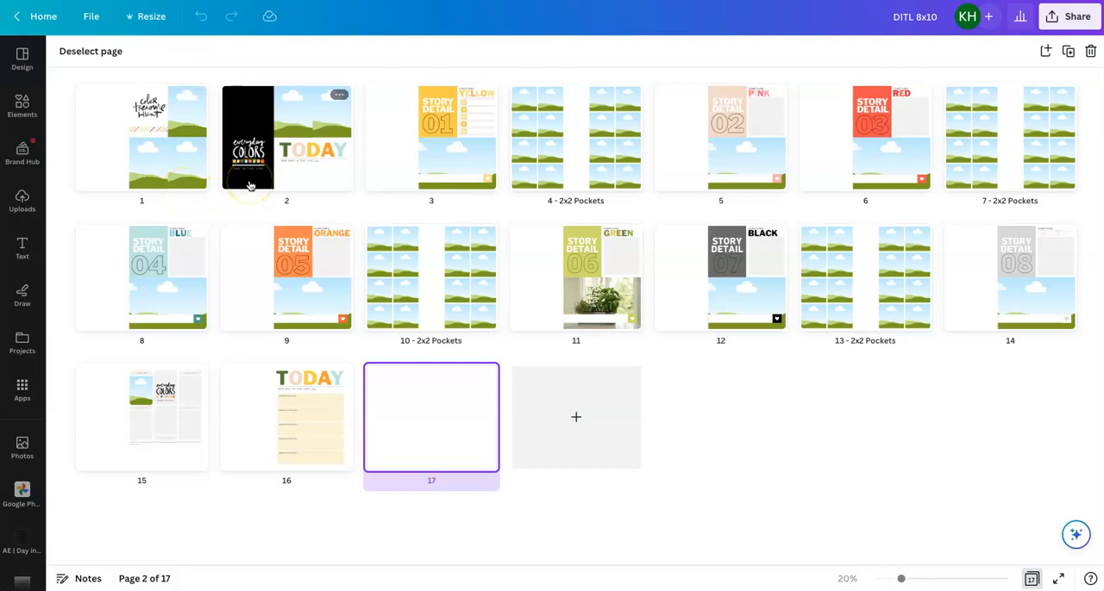
{"action": "double_click", "coordinate": [320, 179]}
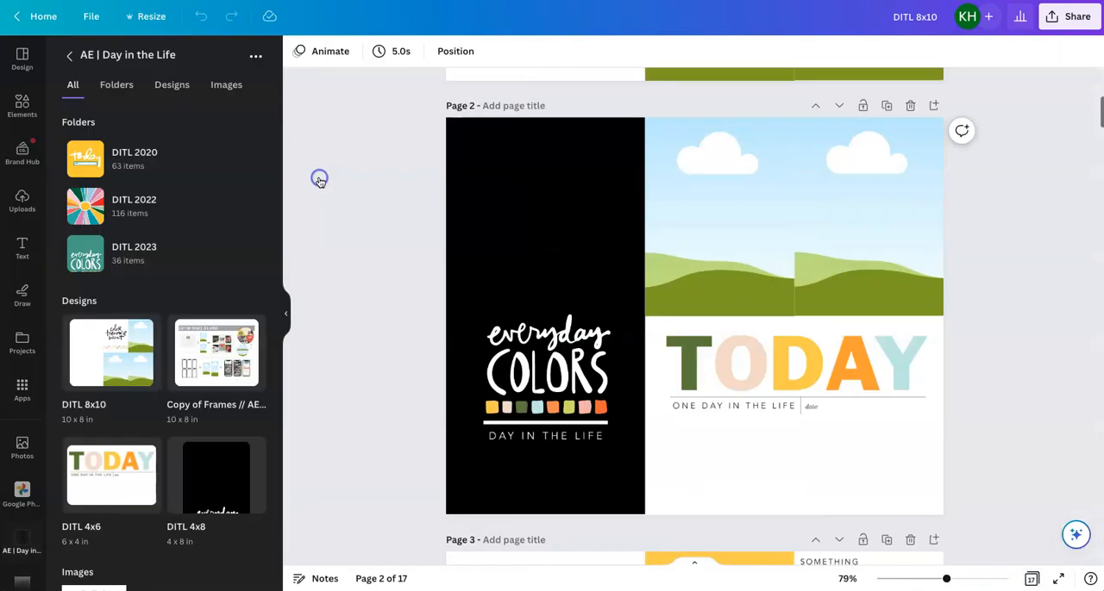
Examine page 2's black Everyday Colors card and the two empty photo frames beside it
{"action": "left_click", "coordinate": [292, 238]}
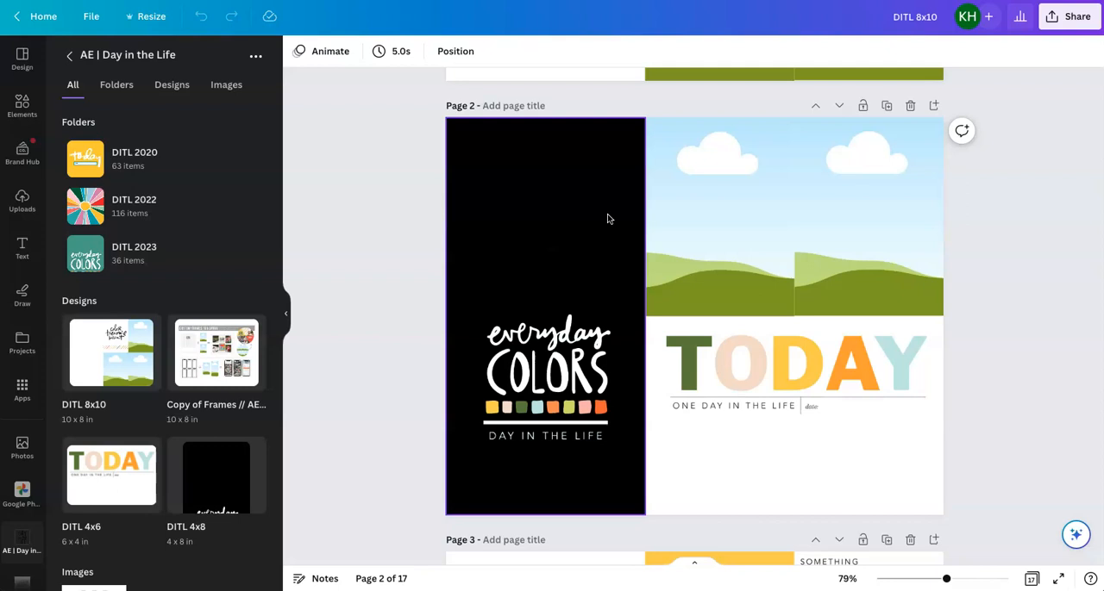
{"action": "left_click", "coordinate": [702, 193]}
{"action": "left_click", "coordinate": [850, 143]}
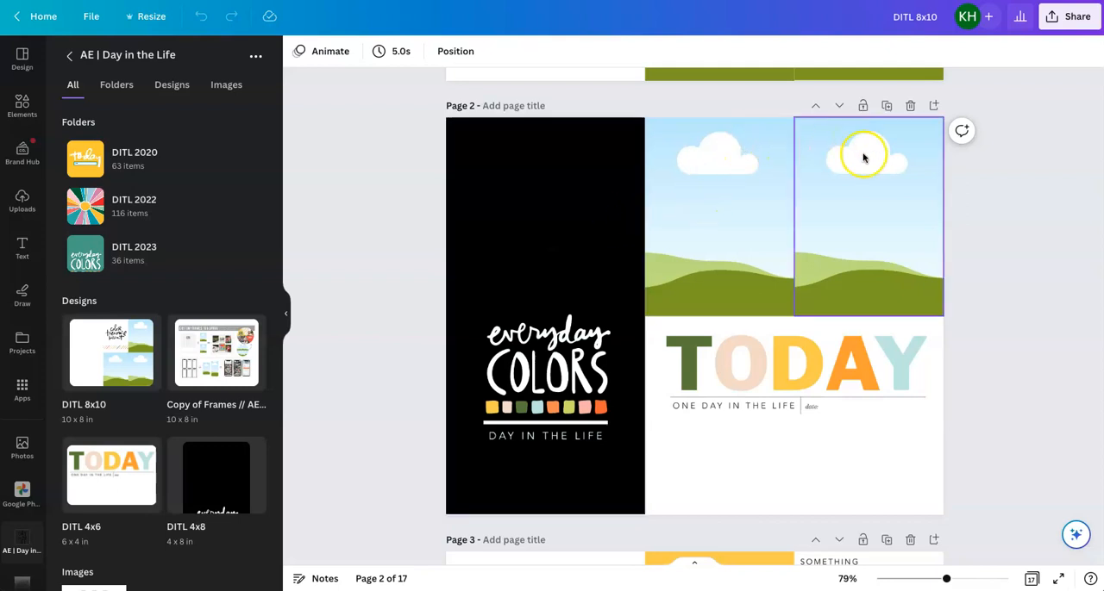
{"action": "left_click", "coordinate": [741, 175]}
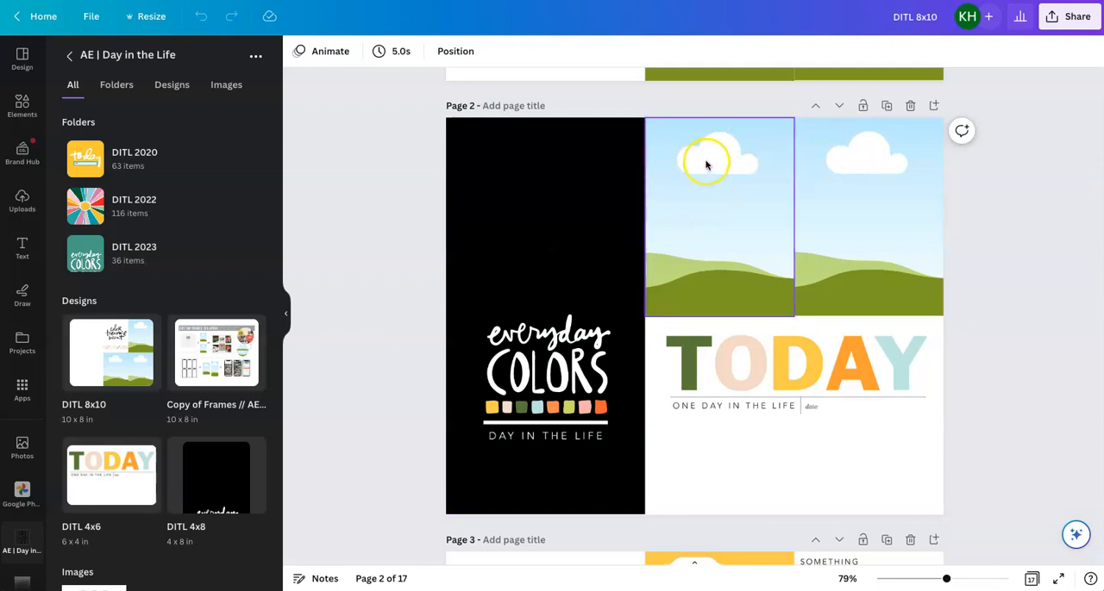
{"action": "left_click", "coordinate": [871, 194]}
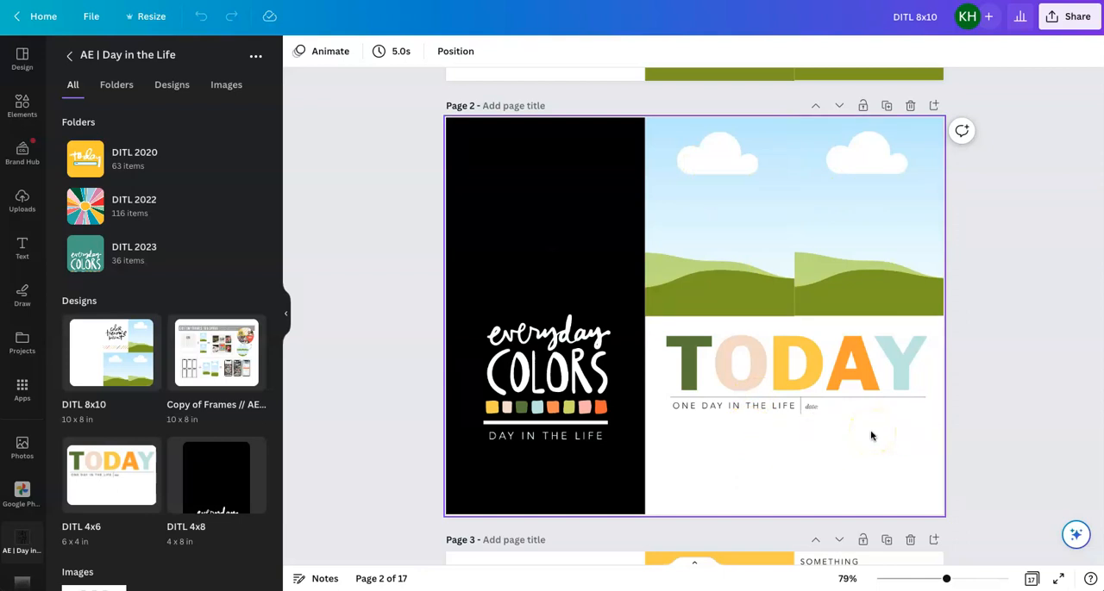
Review the Story Detail 01 yellow layout on page 3 and the 2x2 pocket frames on page 4
{"action": "scroll", "coordinate": [871, 436], "scroll_direction": "down", "scroll_amount": 5}
{"action": "scroll", "coordinate": [871, 436], "scroll_direction": "down", "scroll_amount": 1}
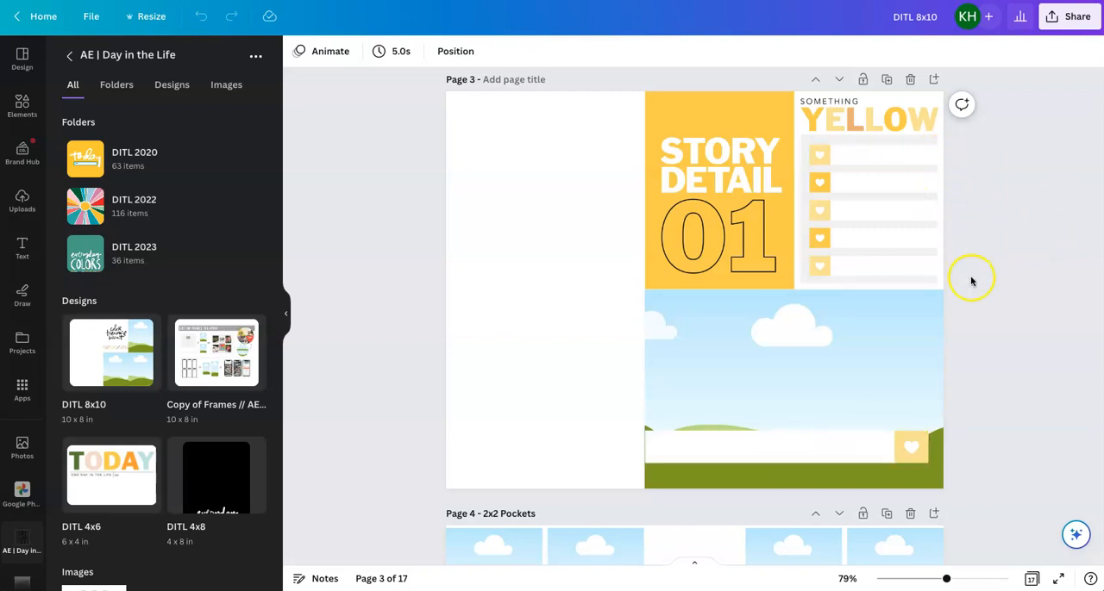
{"action": "scroll", "coordinate": [972, 283], "scroll_direction": "down", "scroll_amount": 1}
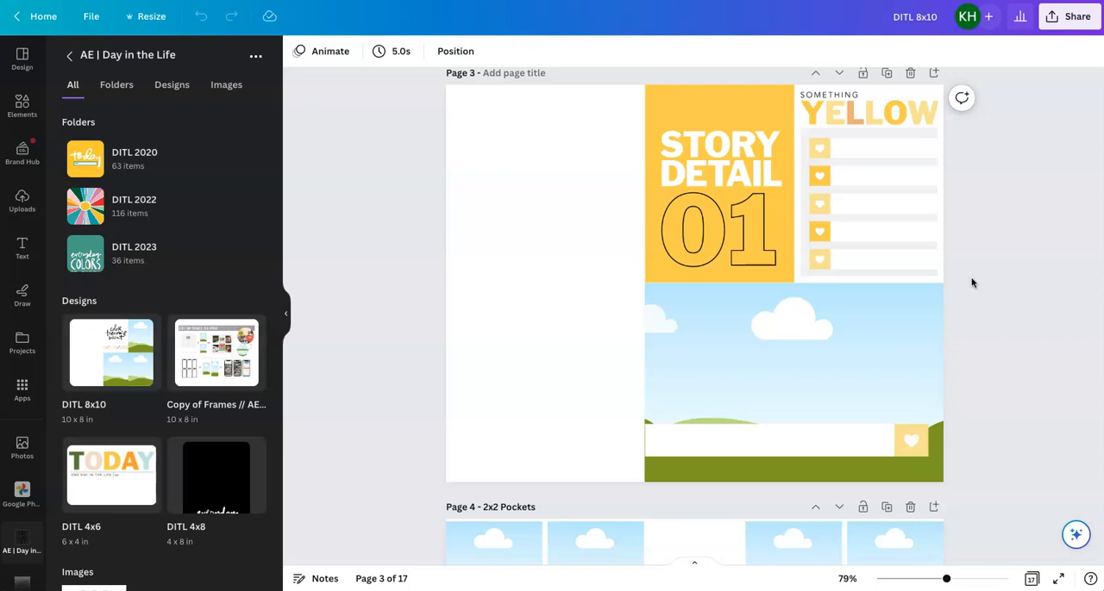
{"action": "left_click", "coordinate": [972, 281]}
{"action": "scroll", "coordinate": [972, 281], "scroll_direction": "down", "scroll_amount": 4}
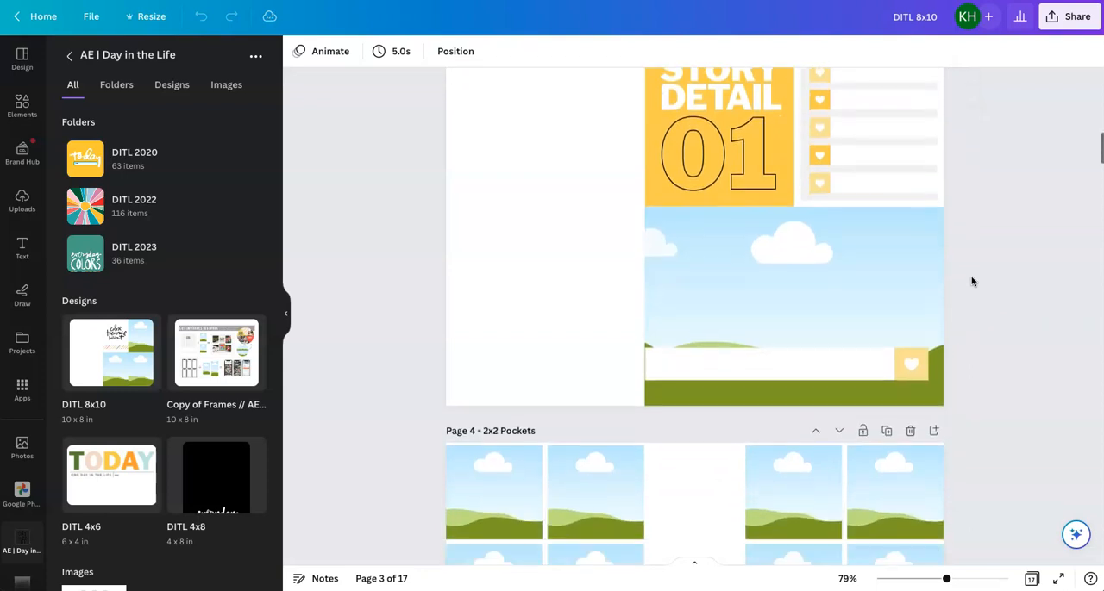
{"action": "scroll", "coordinate": [972, 281], "scroll_direction": "down", "scroll_amount": 6}
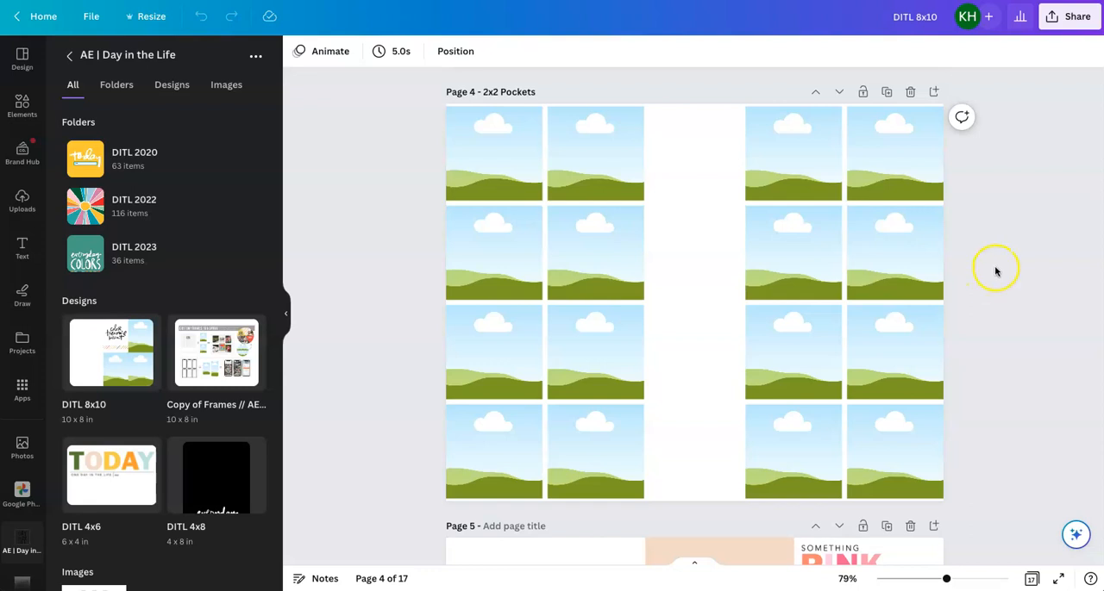
{"action": "scroll", "coordinate": [993, 271], "scroll_direction": "down", "scroll_amount": 1}
{"action": "scroll", "coordinate": [995, 272], "scroll_direction": "down", "scroll_amount": 1}
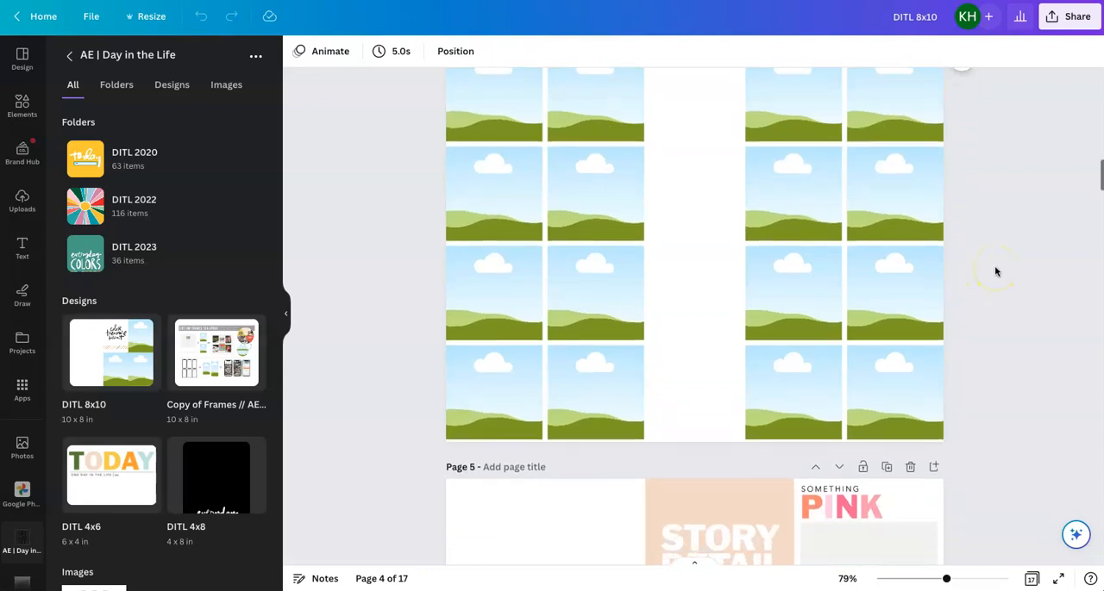
{"action": "scroll", "coordinate": [995, 272], "scroll_direction": "up", "scroll_amount": 2}
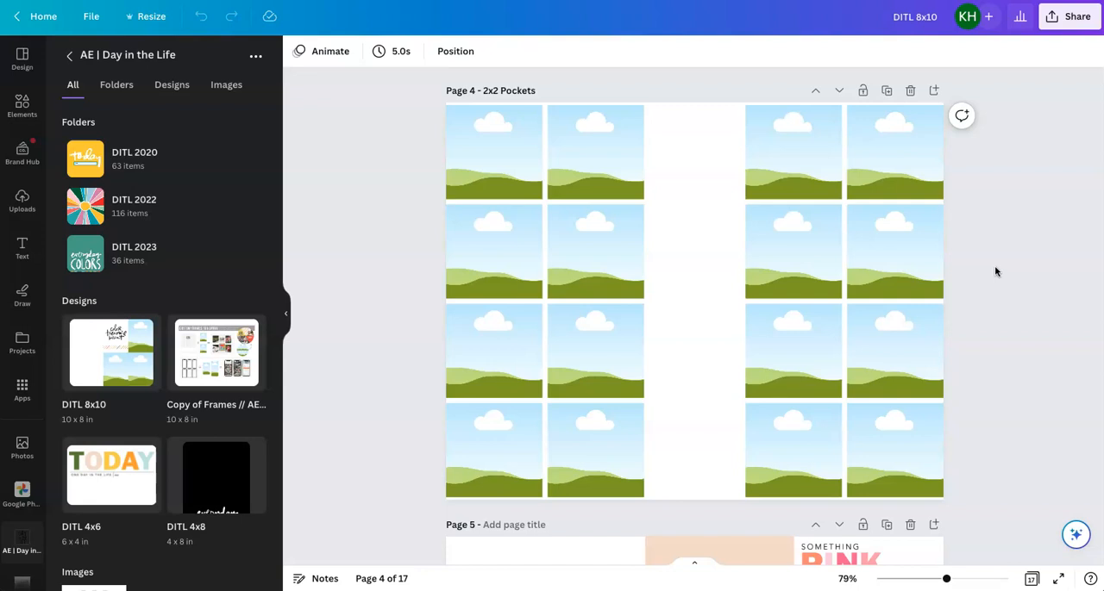
{"action": "scroll", "coordinate": [995, 271], "scroll_direction": "down", "scroll_amount": 5}
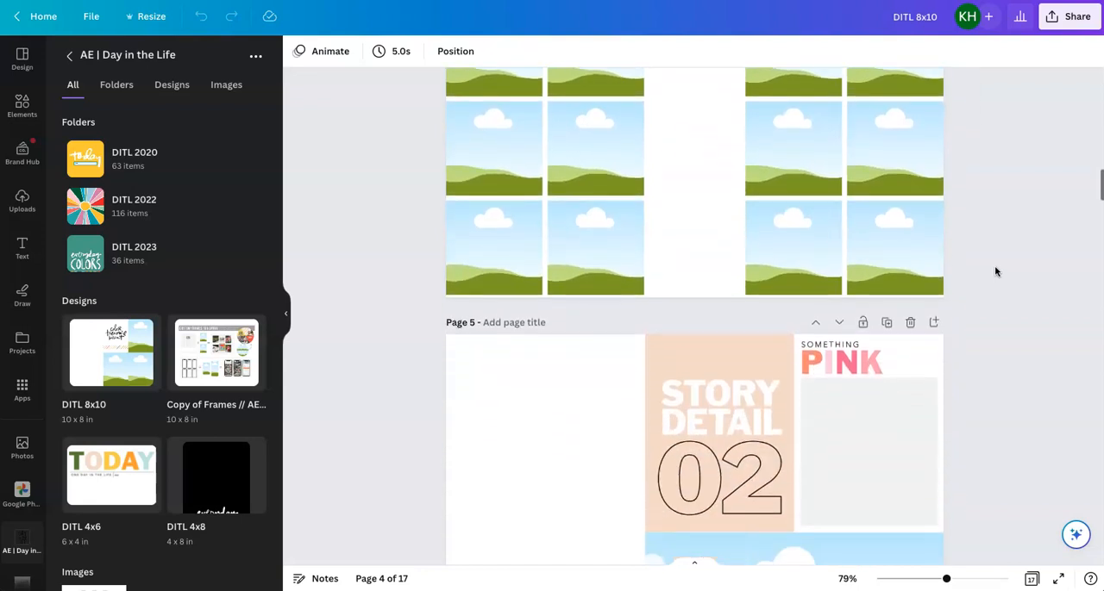
Review the pink, red, blue and orange Story Detail layouts and the pocket page on pages 5 through 10
{"action": "scroll", "coordinate": [995, 272], "scroll_direction": "down", "scroll_amount": 5}
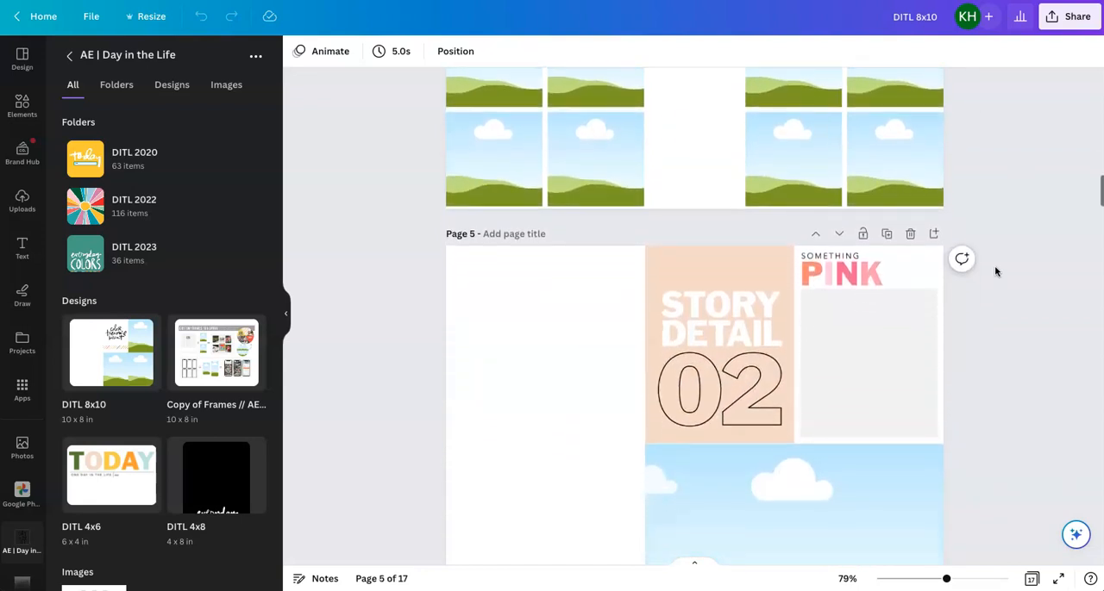
{"action": "scroll", "coordinate": [995, 272], "scroll_direction": "down", "scroll_amount": 1}
{"action": "scroll", "coordinate": [995, 272], "scroll_direction": "down", "scroll_amount": 2}
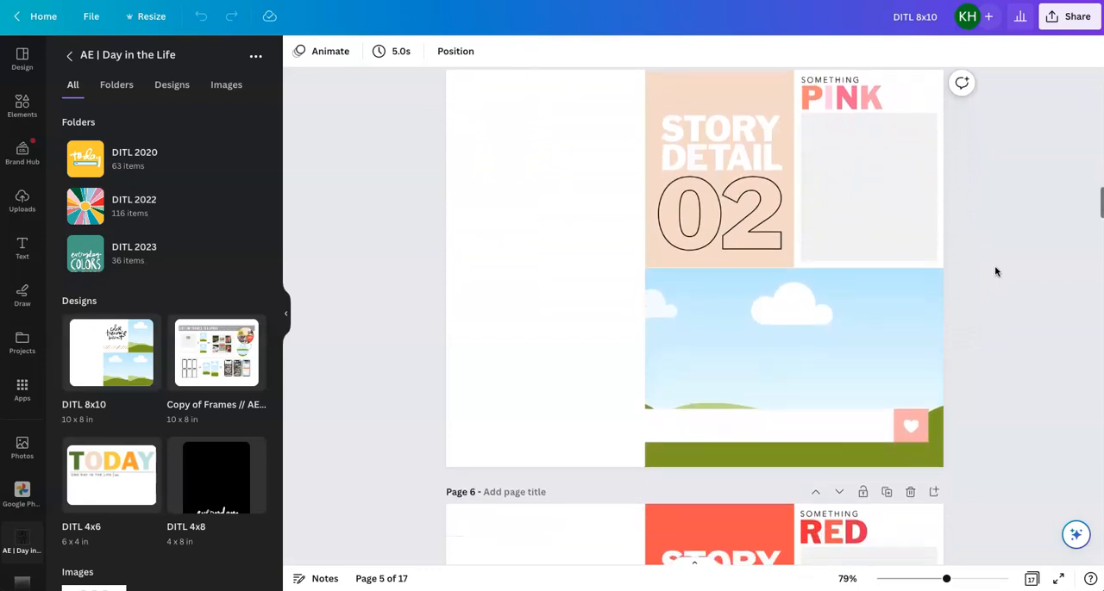
{"action": "scroll", "coordinate": [995, 271], "scroll_direction": "down", "scroll_amount": 8}
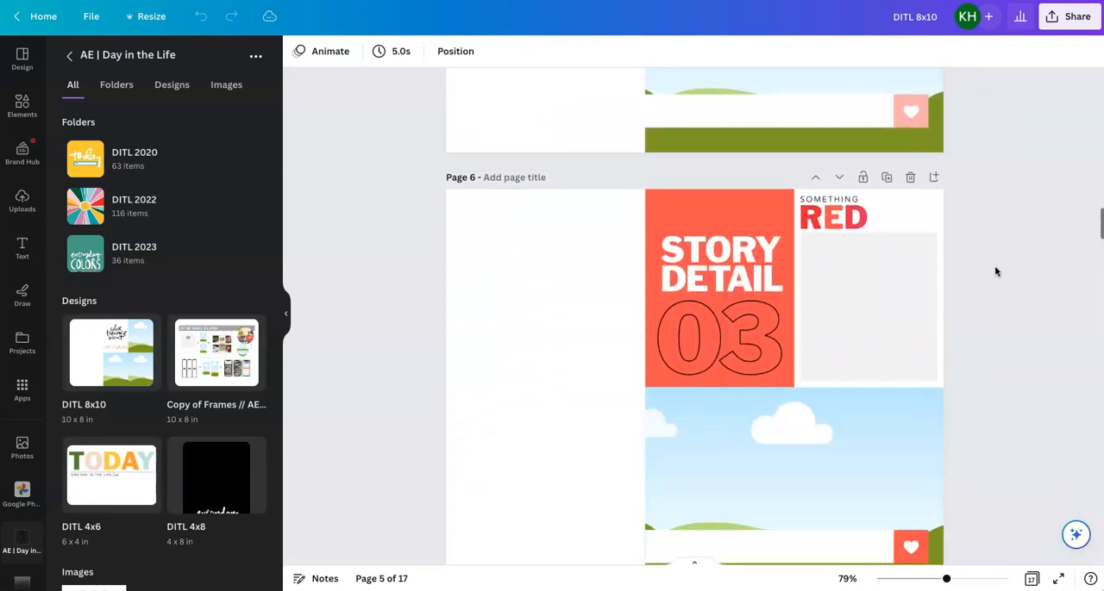
{"action": "left_click", "coordinate": [902, 180]}
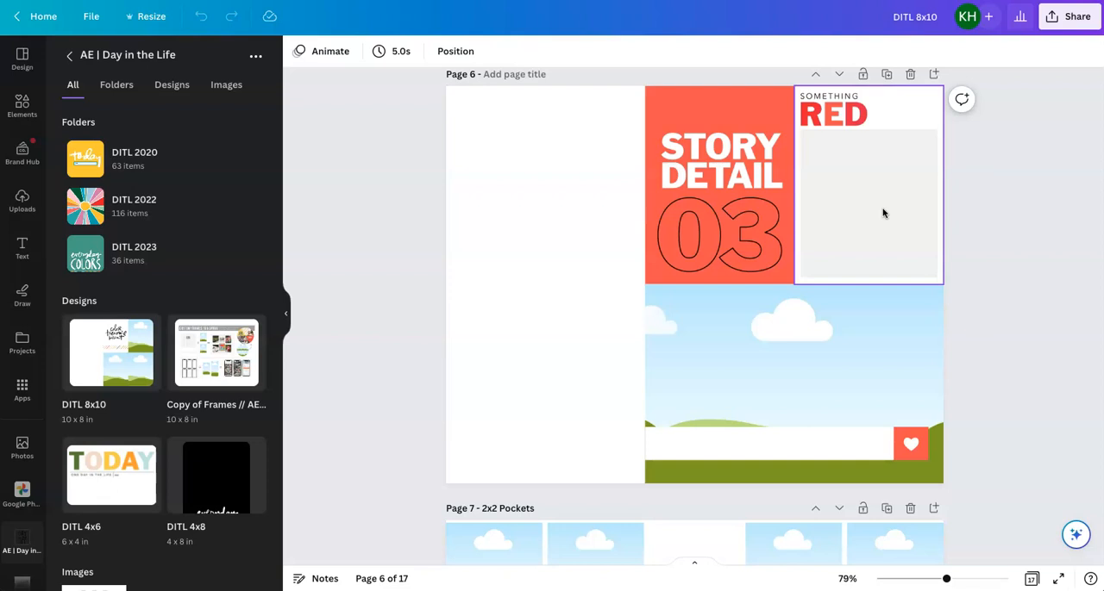
{"action": "scroll", "coordinate": [882, 213], "scroll_direction": "down", "scroll_amount": 9}
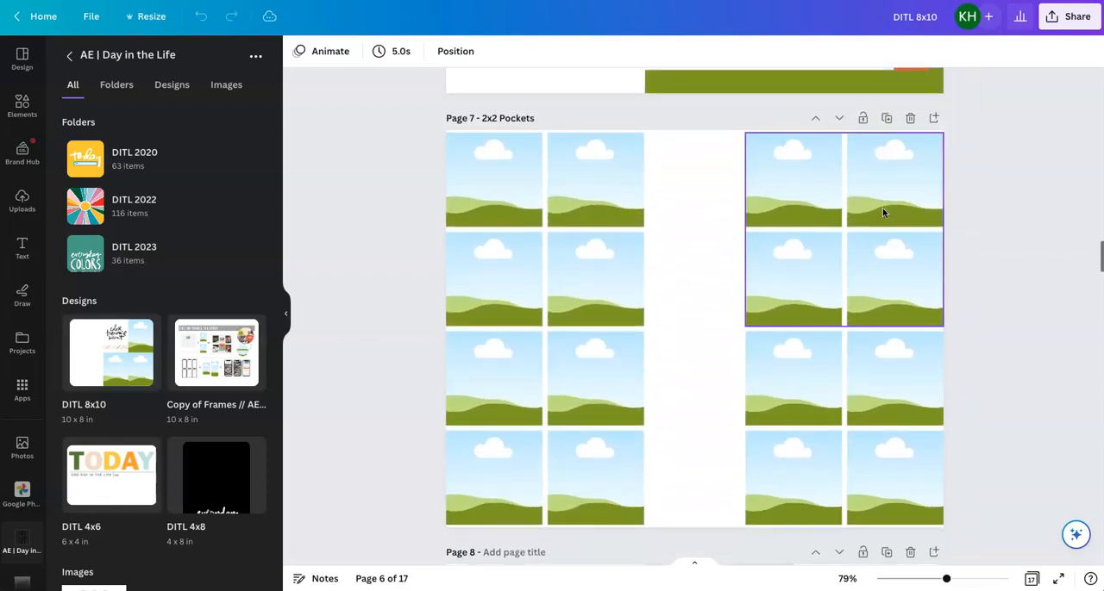
{"action": "scroll", "coordinate": [882, 213], "scroll_direction": "down", "scroll_amount": 10}
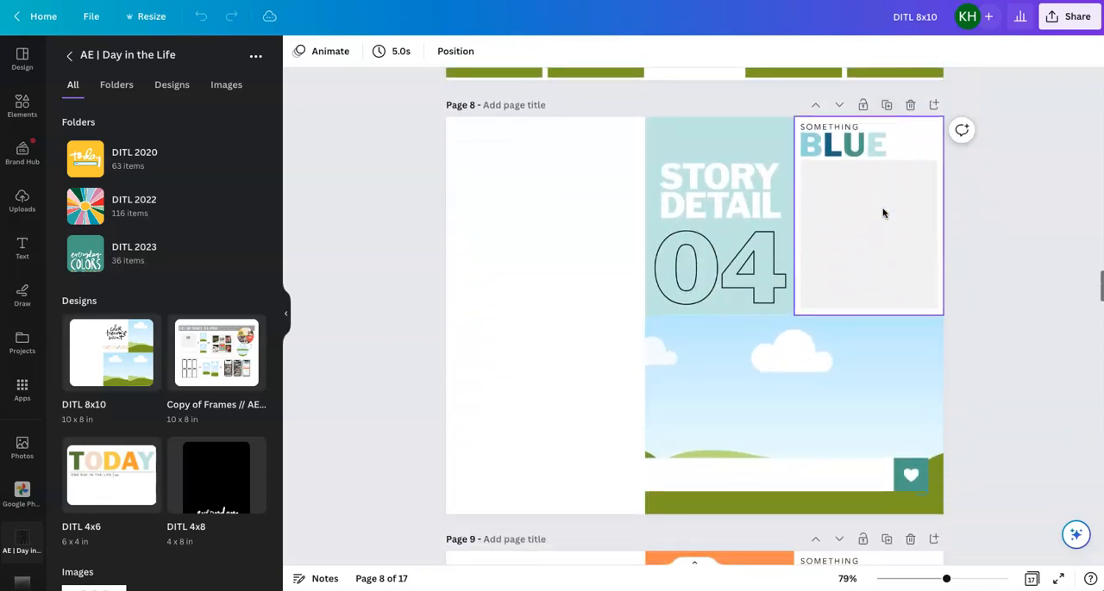
{"action": "scroll", "coordinate": [882, 213], "scroll_direction": "down", "scroll_amount": 9}
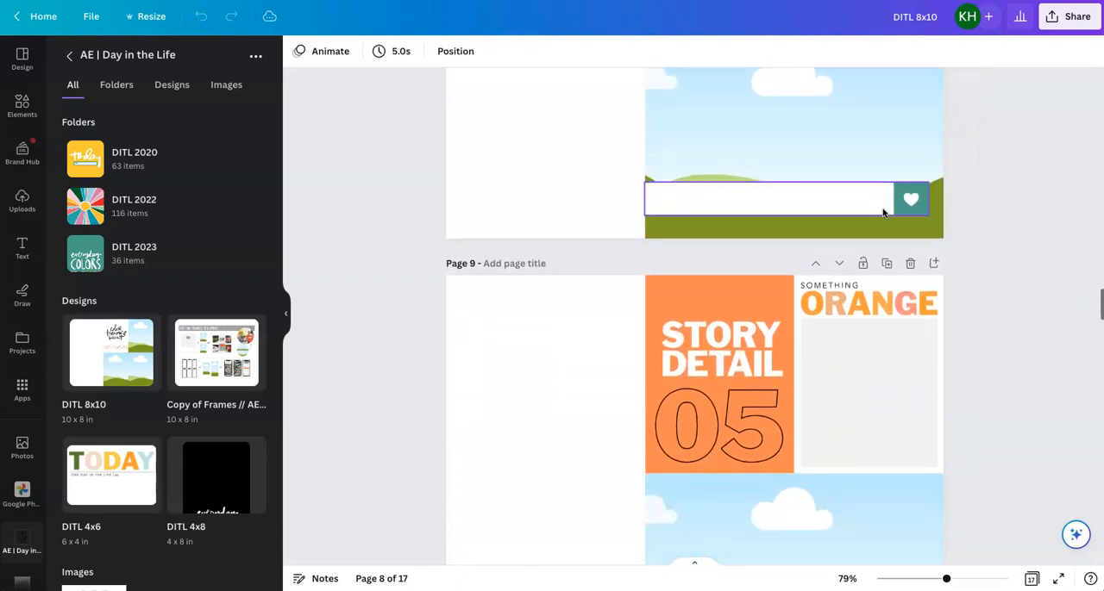
{"action": "scroll", "coordinate": [882, 213], "scroll_direction": "down", "scroll_amount": 10}
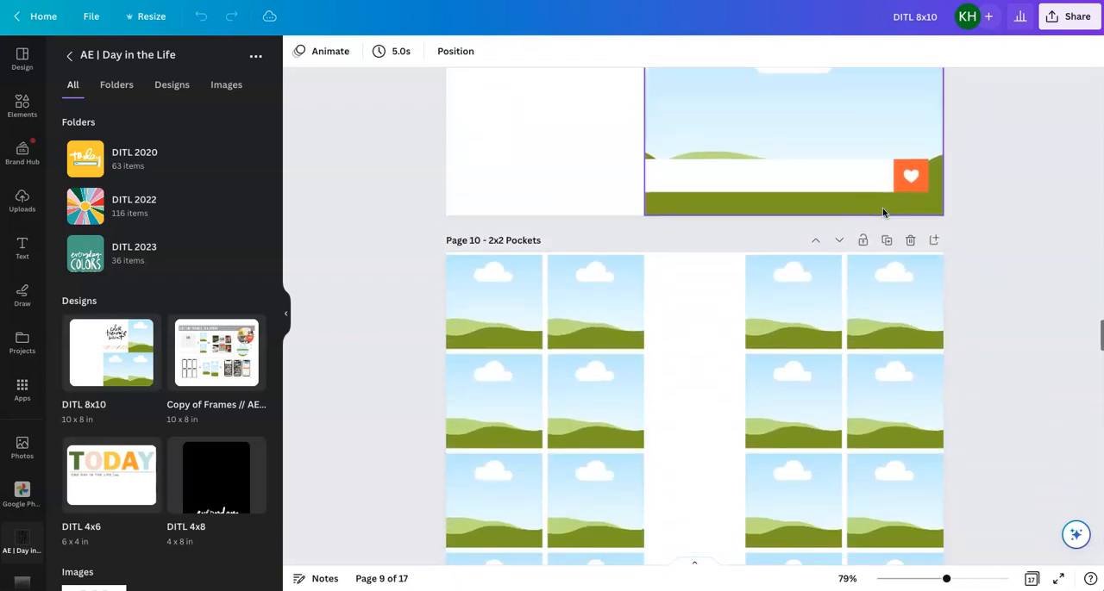
{"action": "scroll", "coordinate": [882, 212], "scroll_direction": "up", "scroll_amount": 7}
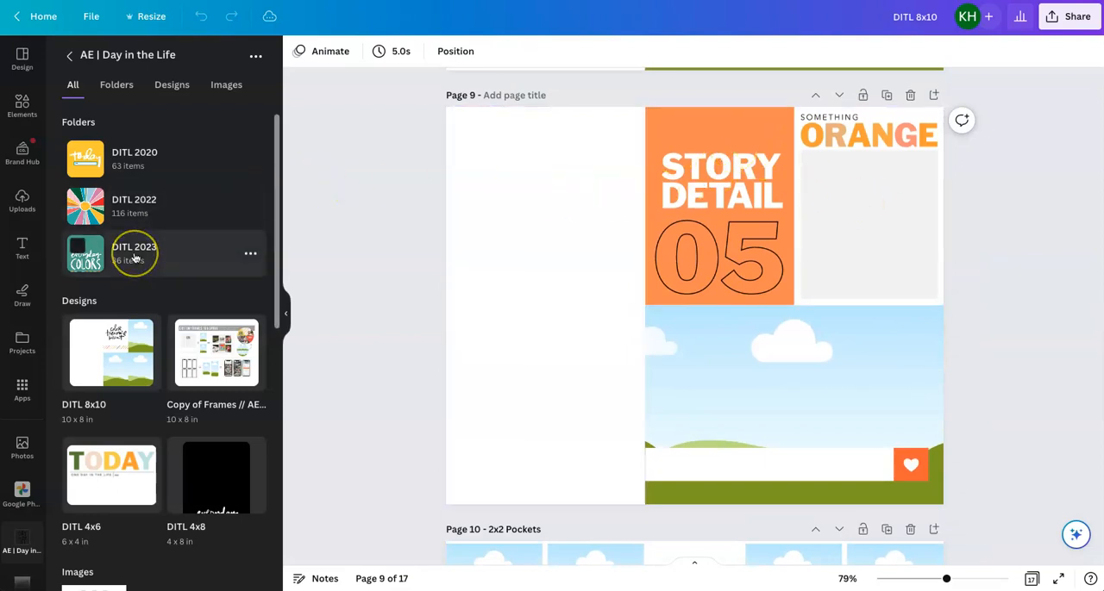
Adjust the crop of the orange Story Detail 05 tag within its frame on page 9 and apply it
{"action": "double_click", "coordinate": [731, 225]}
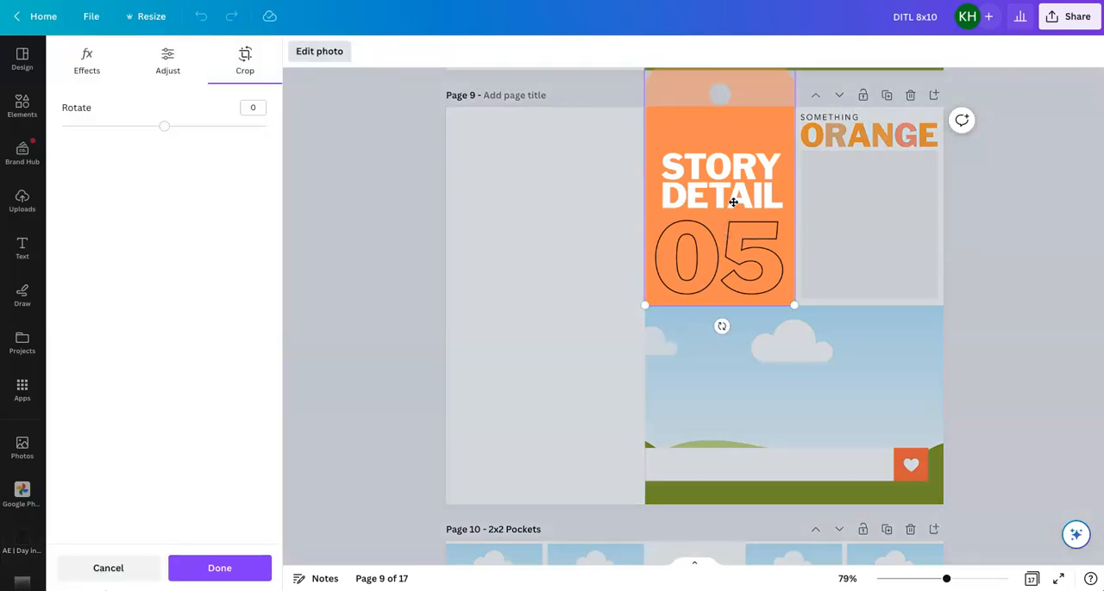
{"action": "scroll", "coordinate": [732, 202], "scroll_direction": "up", "scroll_amount": 2}
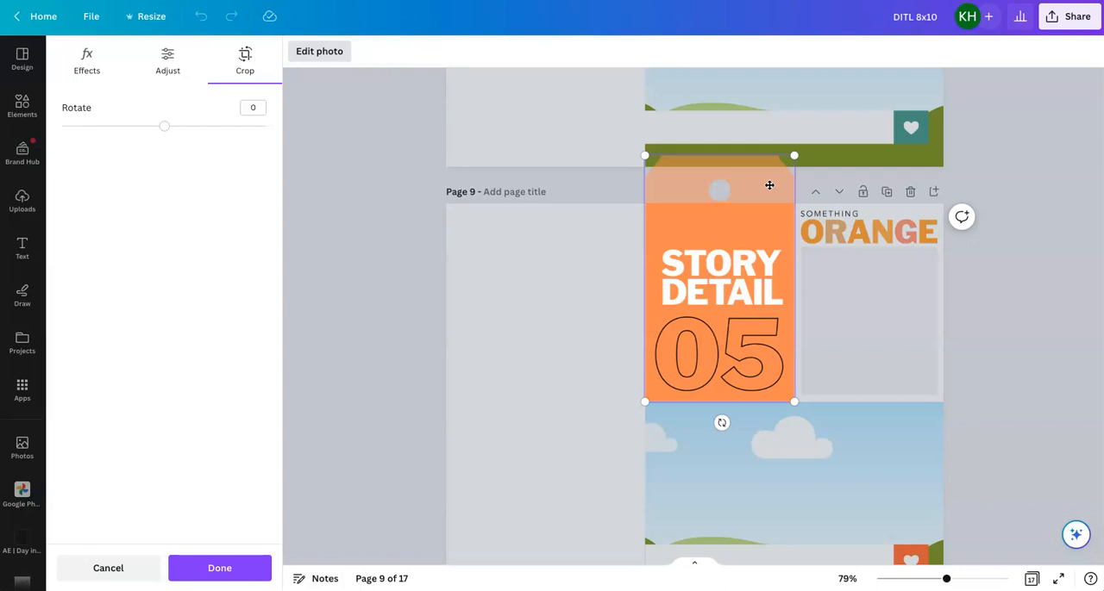
{"action": "left_click_drag", "start_coordinate": [794, 156], "coordinate": [788, 179]}
{"action": "left_click", "coordinate": [993, 324]}
{"action": "left_click", "coordinate": [993, 325]}
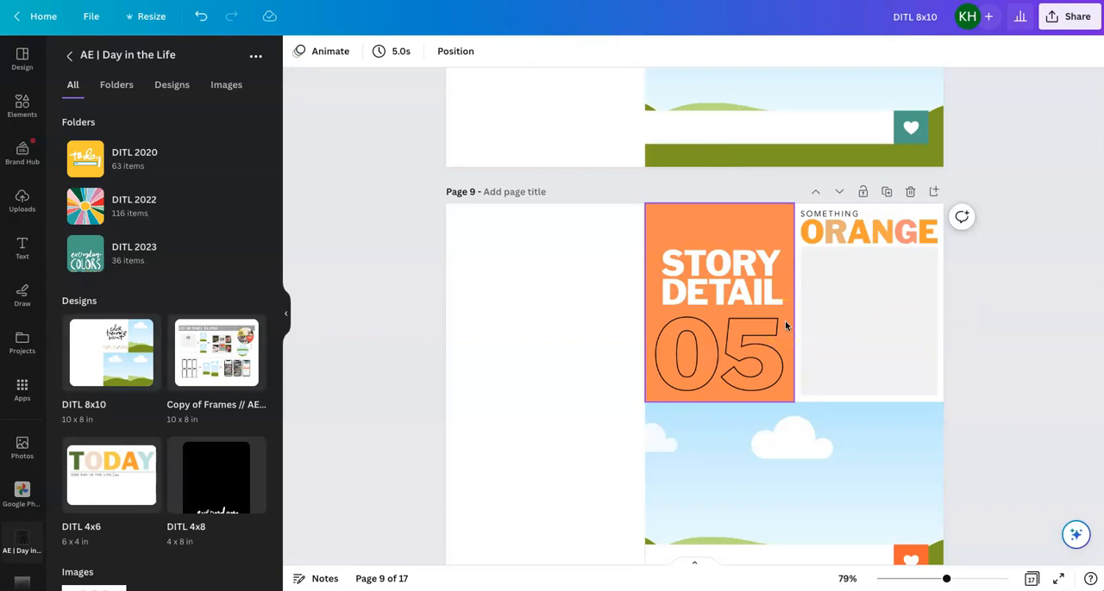
Review the pocket frames on page 10 and the Story Detail 06 green layout with its plant photo on page 11
{"action": "scroll", "coordinate": [785, 325], "scroll_direction": "down", "scroll_amount": 4}
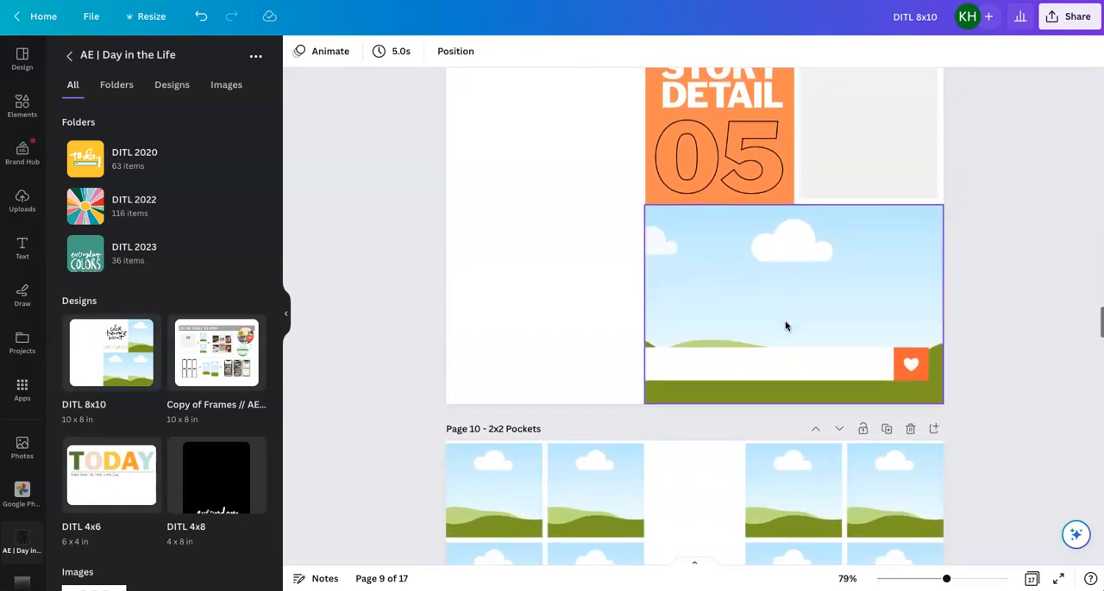
{"action": "scroll", "coordinate": [784, 326], "scroll_direction": "down", "scroll_amount": 1}
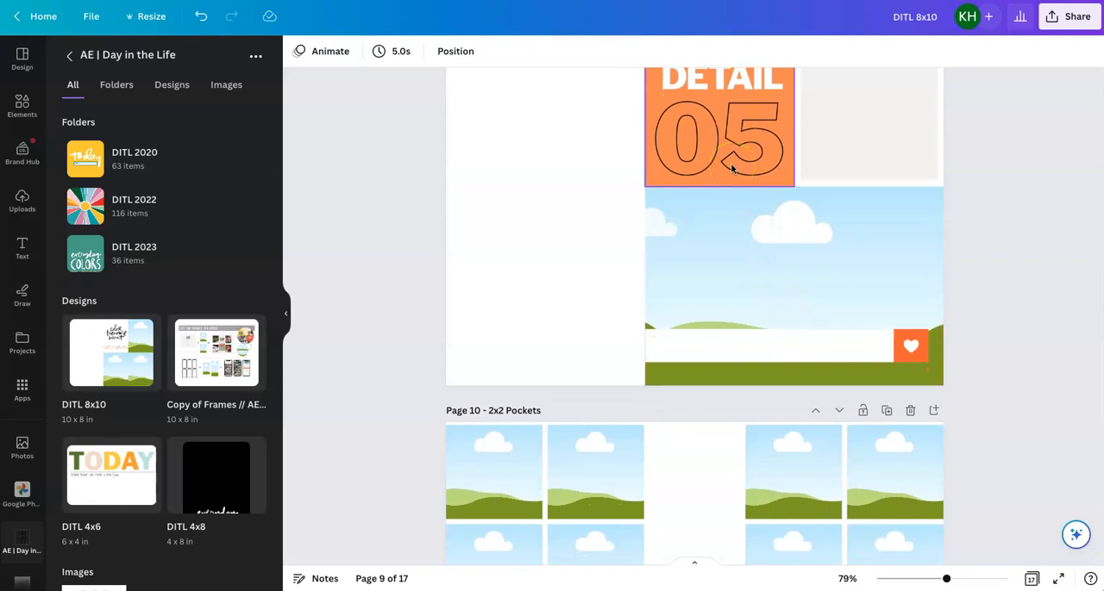
{"action": "scroll", "coordinate": [731, 169], "scroll_direction": "down", "scroll_amount": 5}
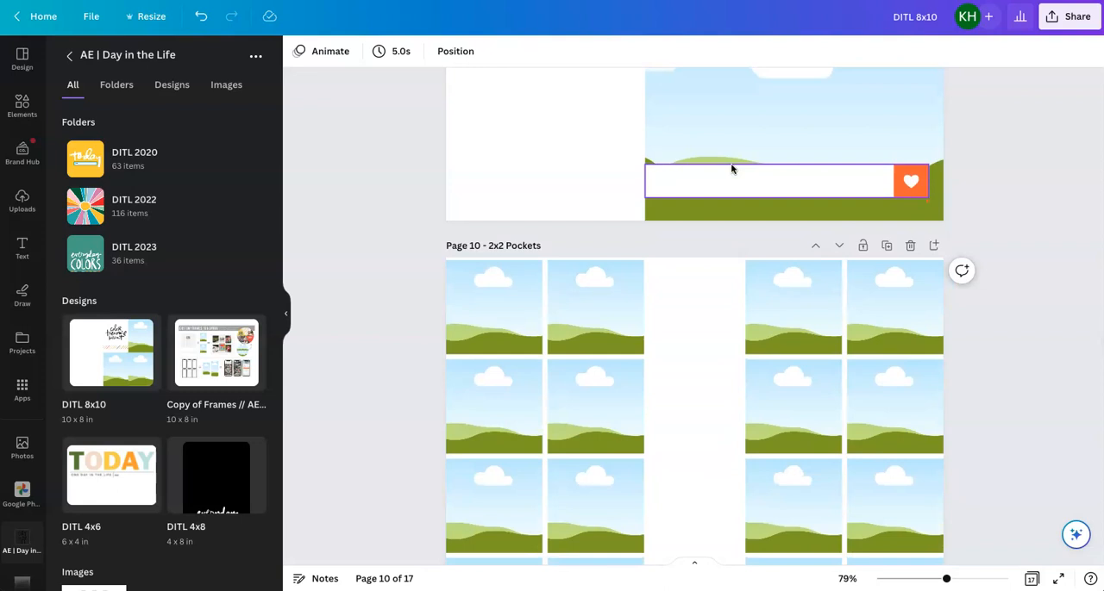
{"action": "scroll", "coordinate": [732, 168], "scroll_direction": "down", "scroll_amount": 5}
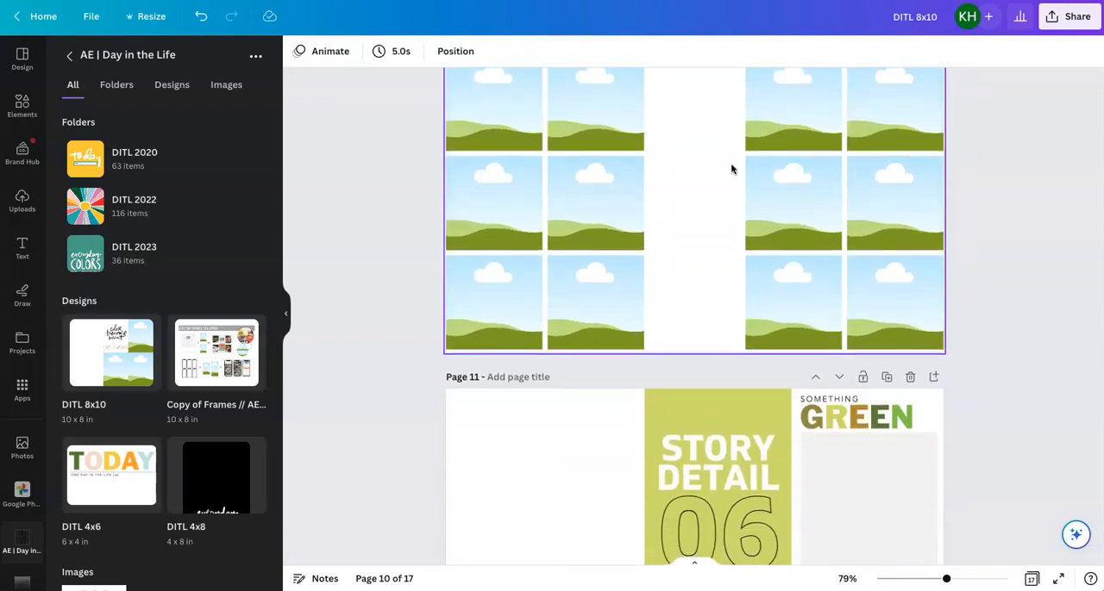
{"action": "scroll", "coordinate": [696, 320], "scroll_direction": "down", "scroll_amount": 3}
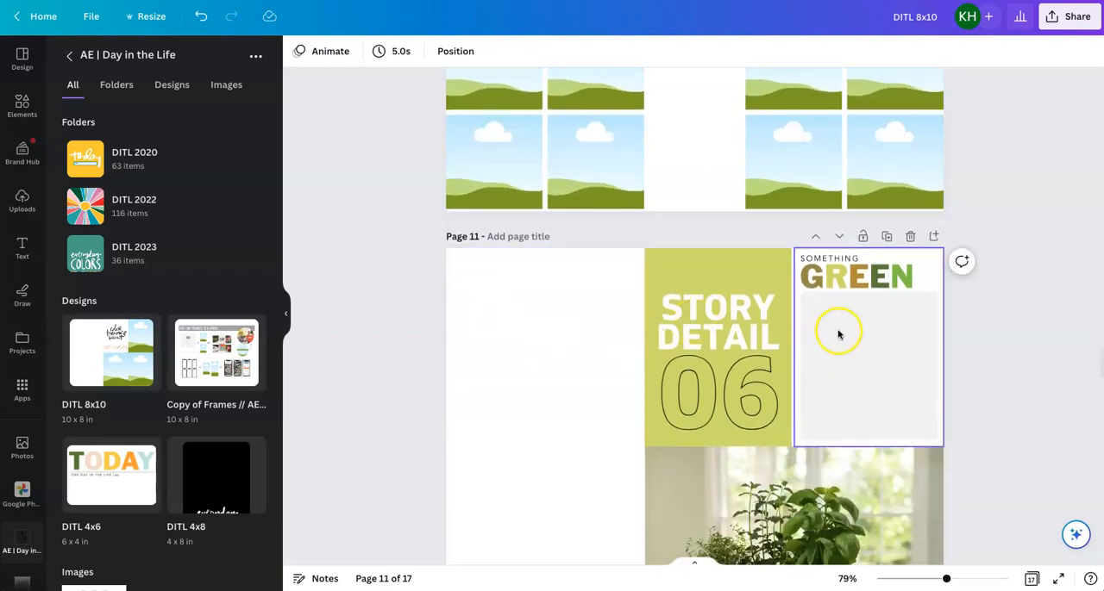
{"action": "scroll", "coordinate": [894, 502], "scroll_direction": "down", "scroll_amount": 1}
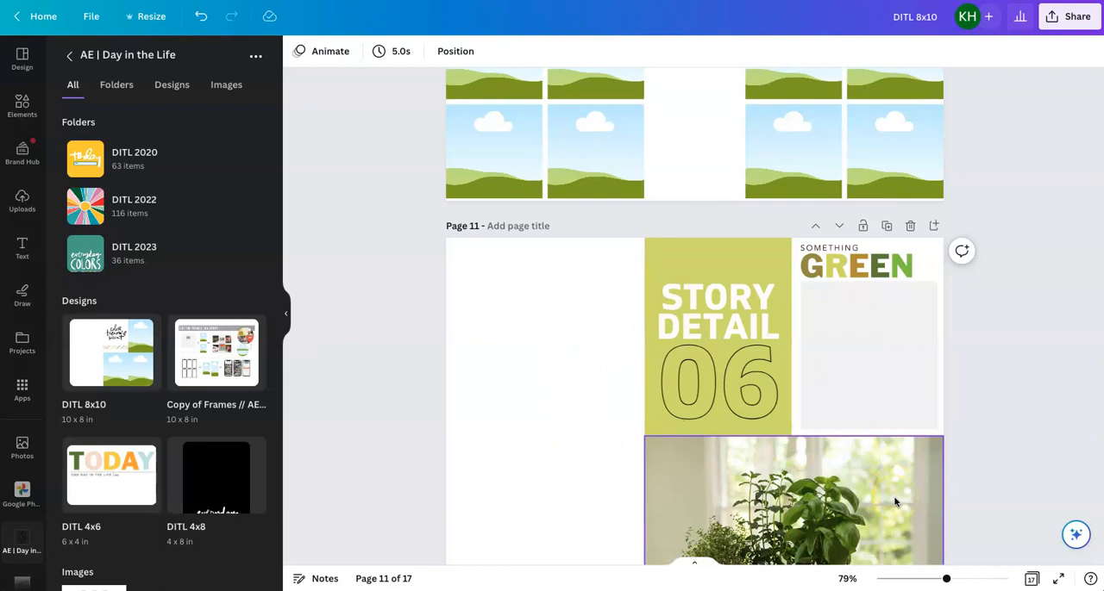
{"action": "left_click", "coordinate": [895, 495]}
{"action": "scroll", "coordinate": [895, 495], "scroll_direction": "down", "scroll_amount": 1}
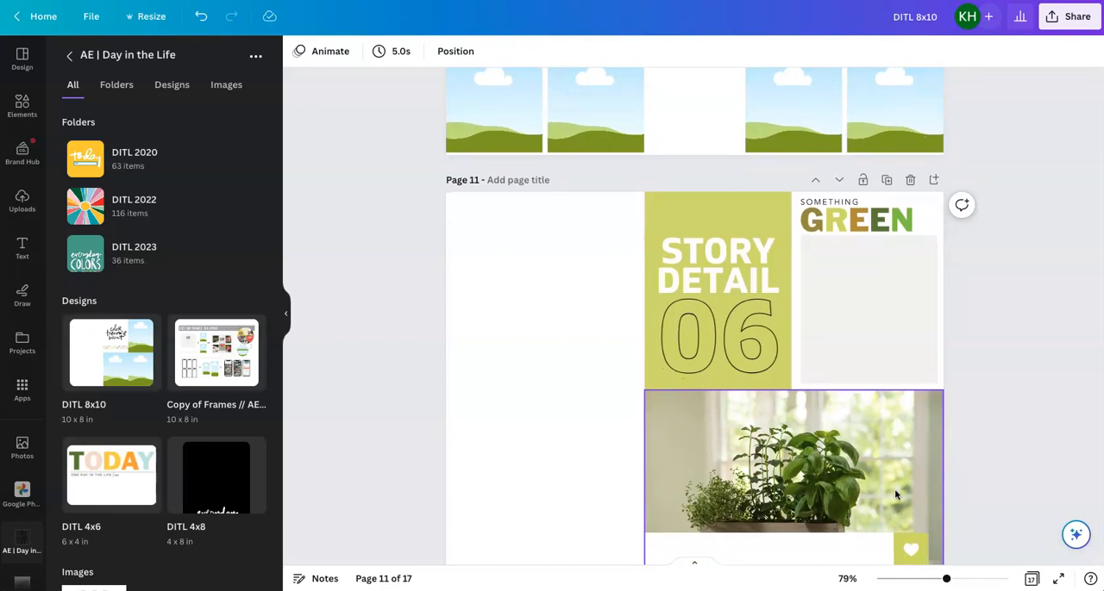
{"action": "scroll", "coordinate": [894, 495], "scroll_direction": "up", "scroll_amount": 1}
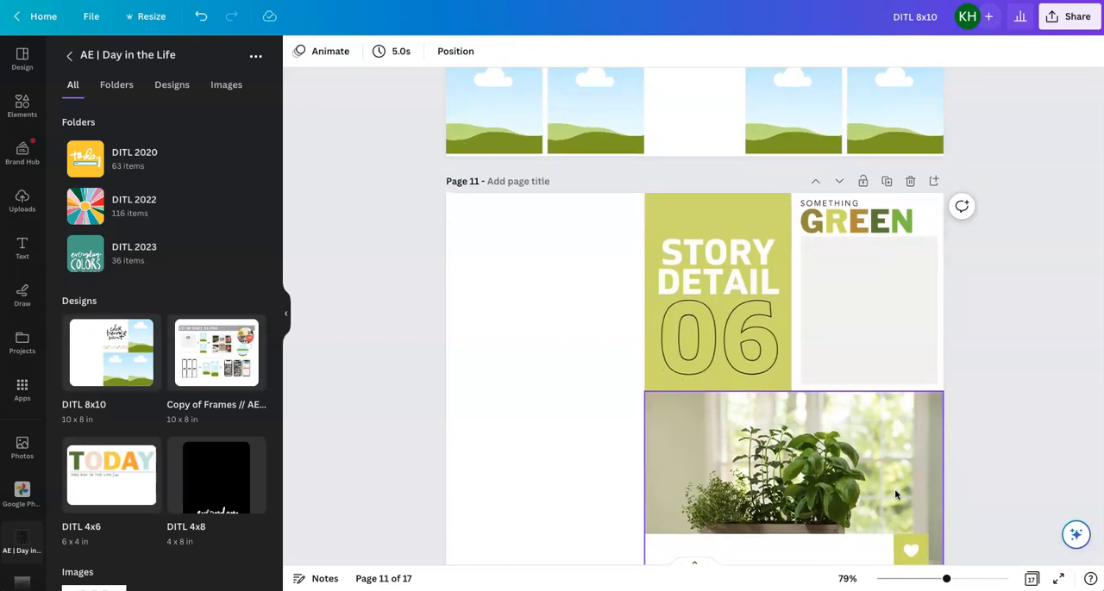
Browse the DITL 2023 folder's cards and review the green, black and white Story Detail layouts on pages 11 through 14
{"action": "left_click", "coordinate": [129, 259]}
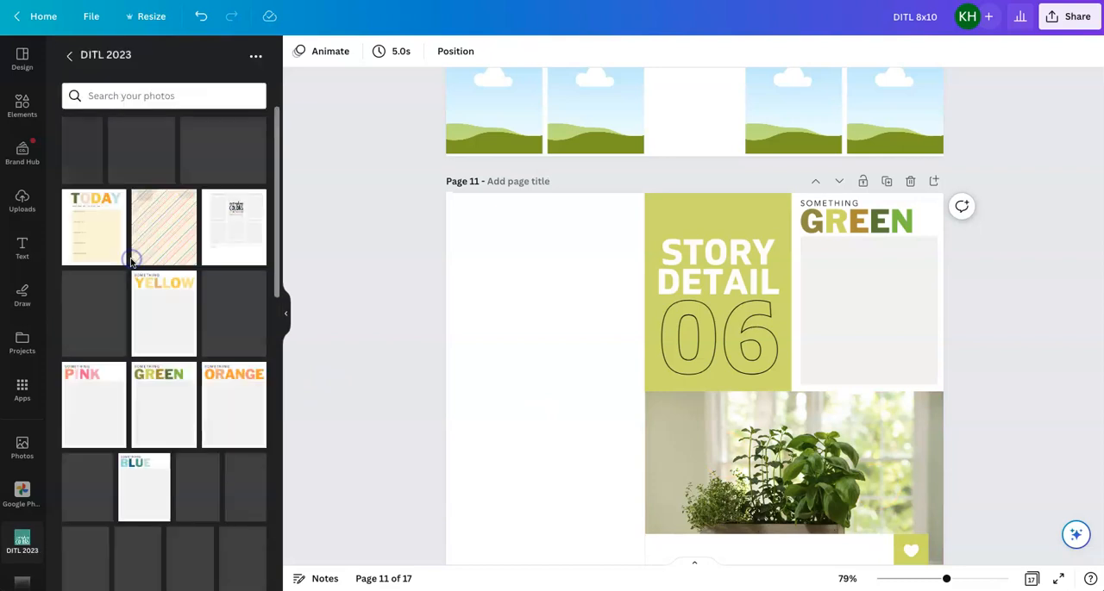
{"action": "scroll", "coordinate": [131, 261], "scroll_direction": "down", "scroll_amount": 5}
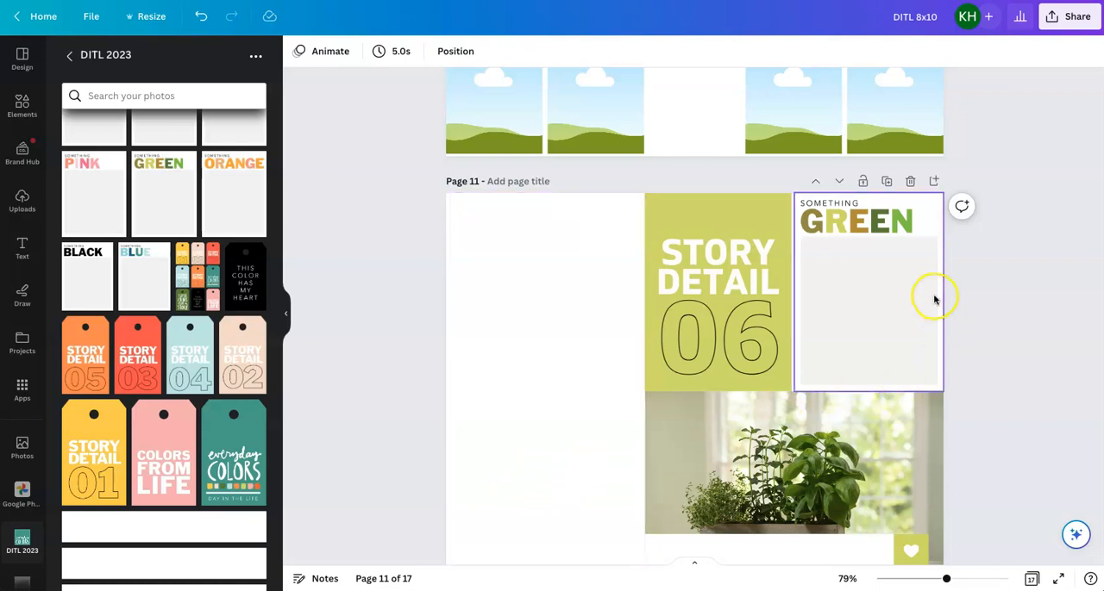
{"action": "scroll", "coordinate": [932, 300], "scroll_direction": "down", "scroll_amount": 5}
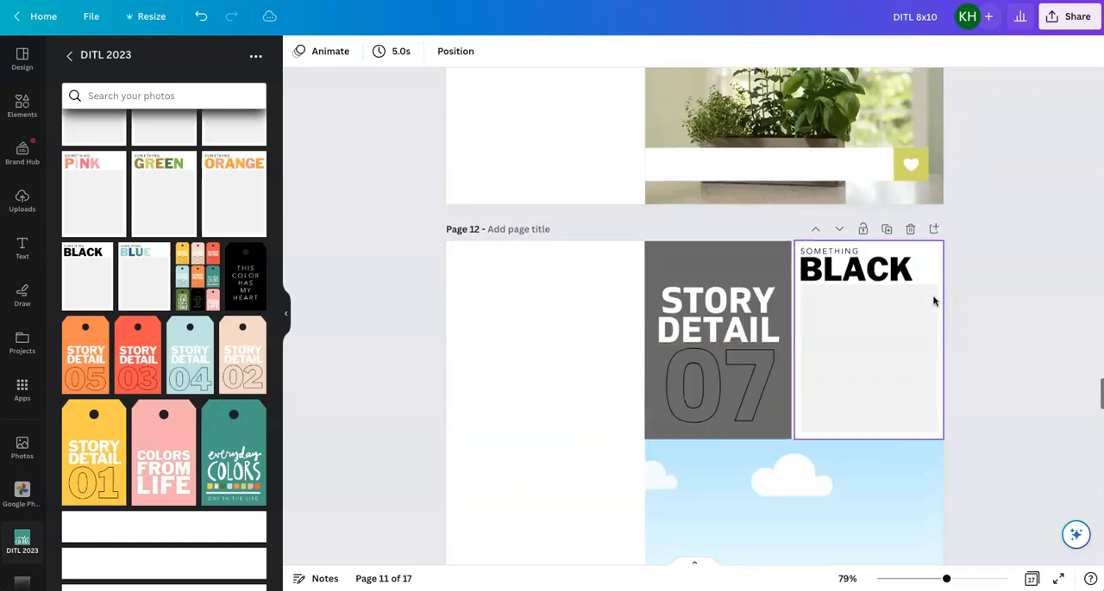
{"action": "scroll", "coordinate": [932, 300], "scroll_direction": "down", "scroll_amount": 10}
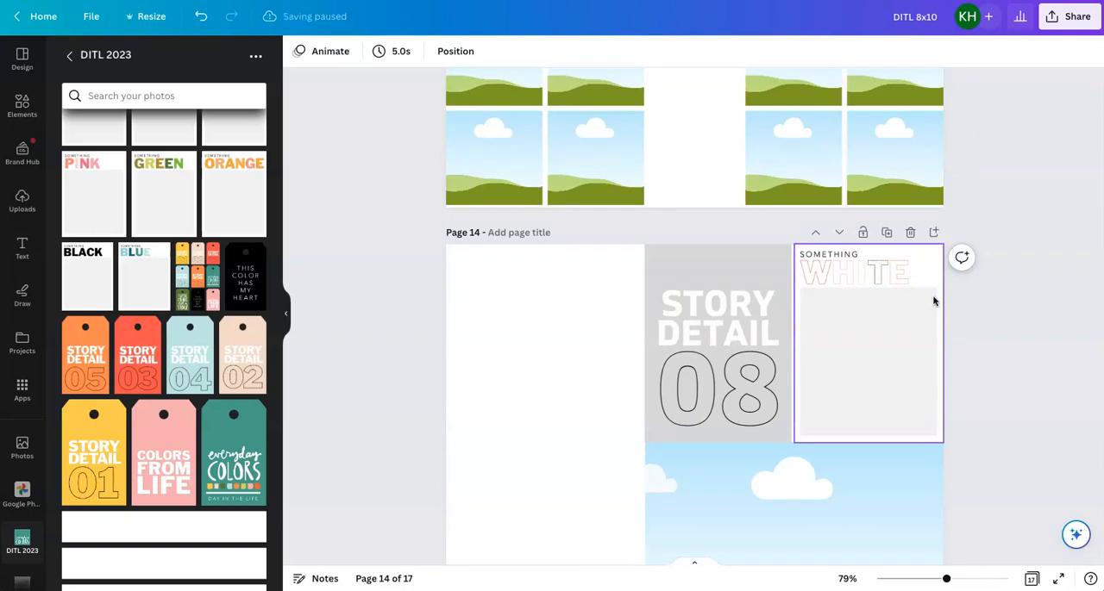
{"action": "scroll", "coordinate": [933, 300], "scroll_direction": "up", "scroll_amount": 15}
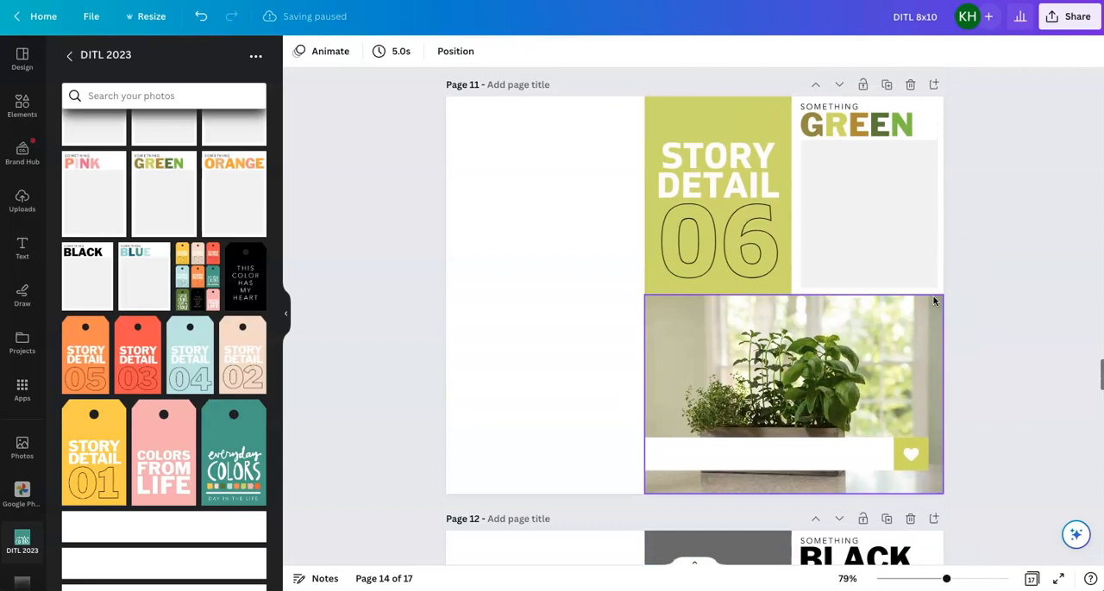
{"action": "scroll", "coordinate": [932, 300], "scroll_direction": "up", "scroll_amount": 10}
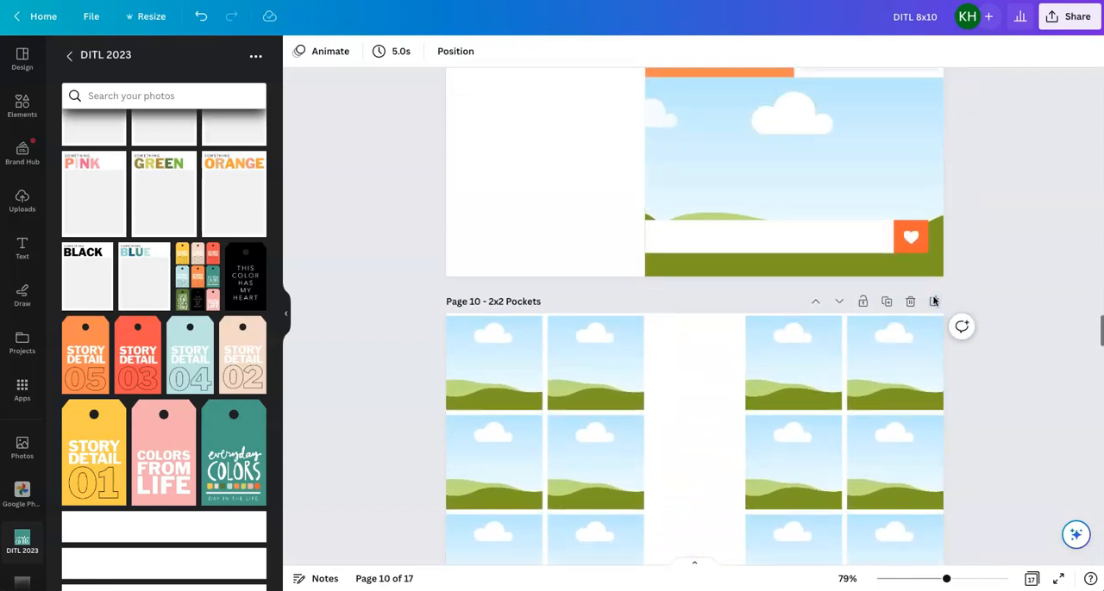
{"action": "scroll", "coordinate": [933, 300], "scroll_direction": "up", "scroll_amount": 3}
{"action": "scroll", "coordinate": [933, 300], "scroll_direction": "down", "scroll_amount": 4}
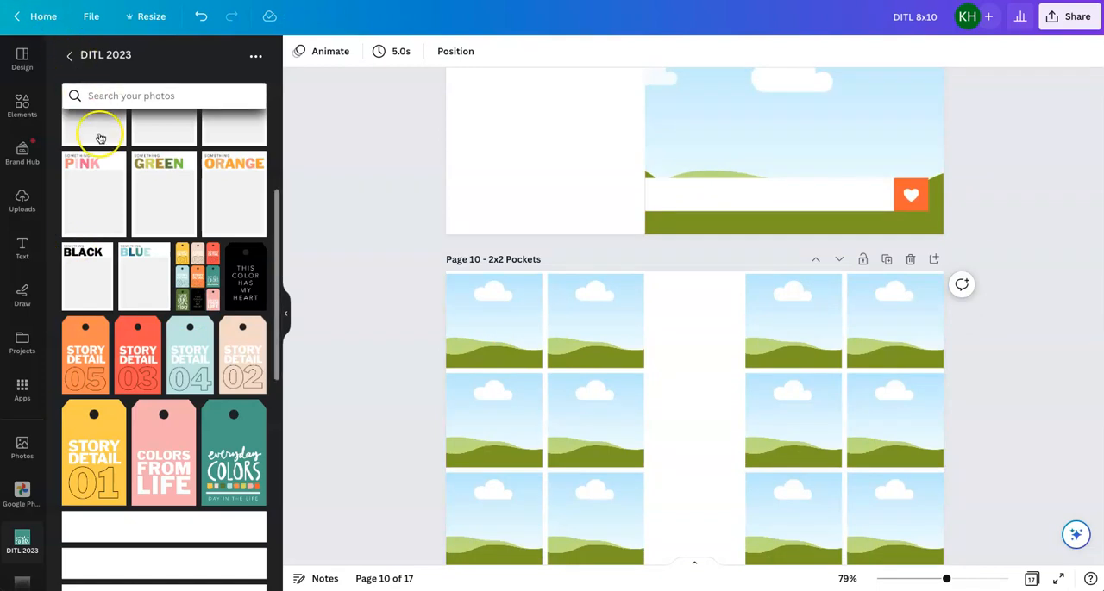
Review the layouts from page 10 onward, including the everyday COLORS grid on page 15 and the TODAY observations page 16
{"action": "scroll", "coordinate": [658, 307], "scroll_direction": "down", "scroll_amount": 3}
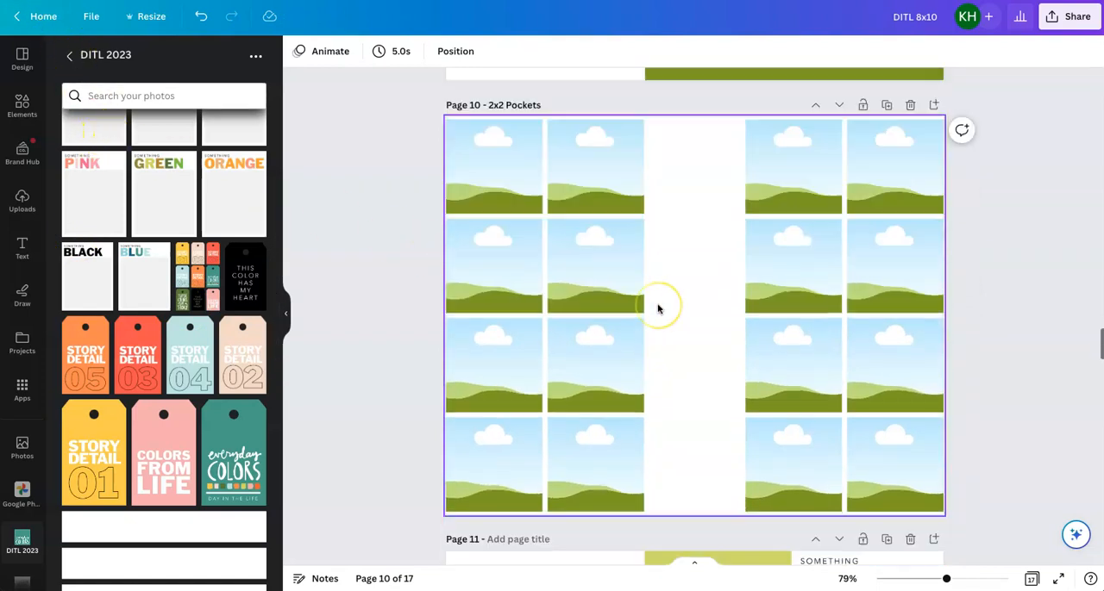
{"action": "scroll", "coordinate": [657, 308], "scroll_direction": "down", "scroll_amount": 14}
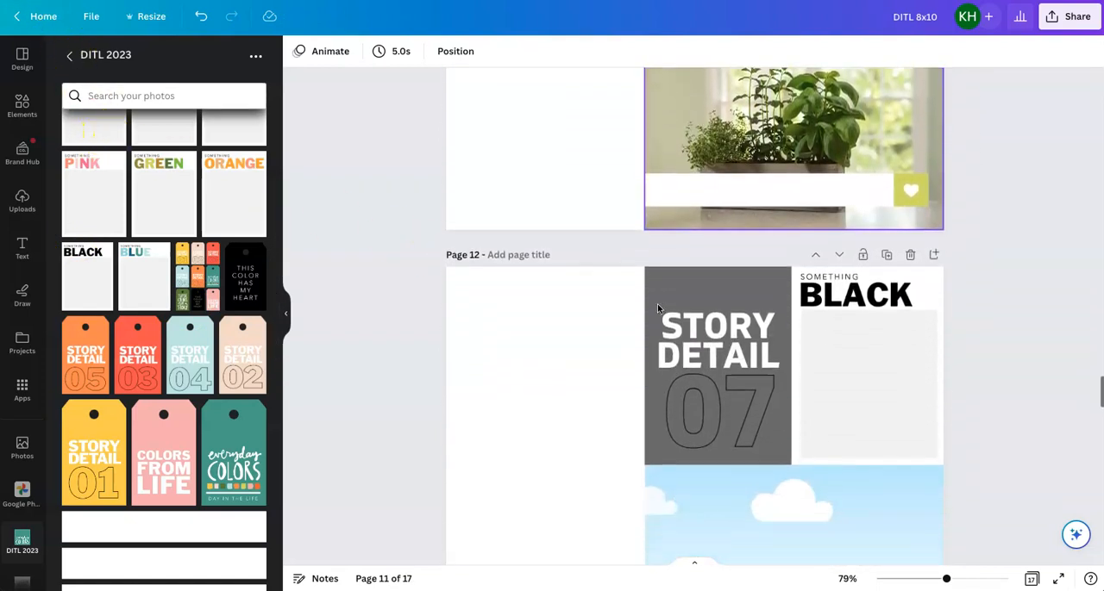
{"action": "scroll", "coordinate": [657, 308], "scroll_direction": "down", "scroll_amount": 12}
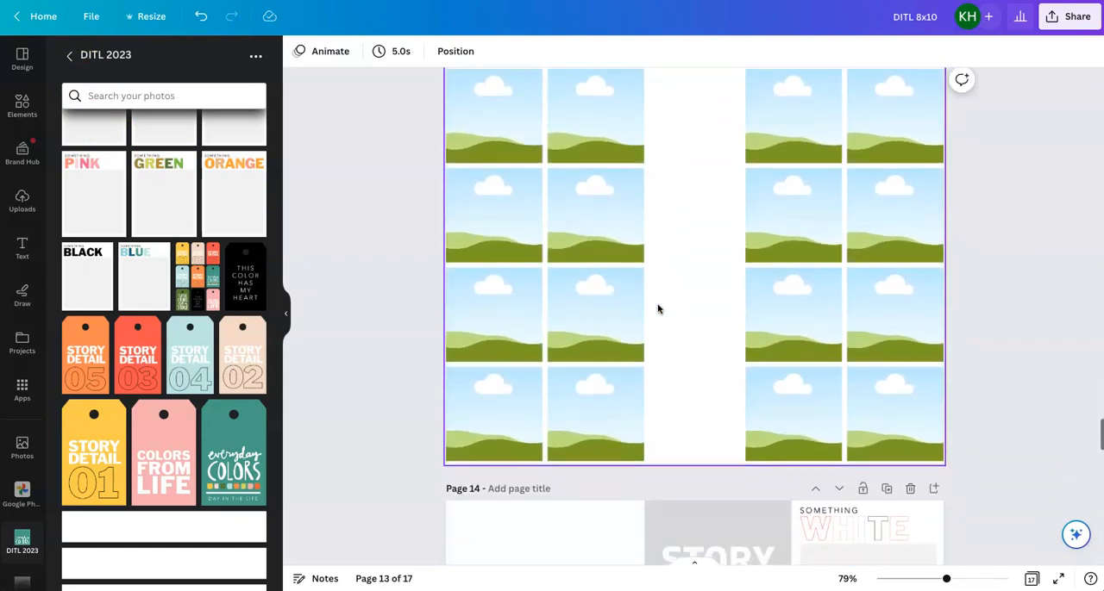
{"action": "scroll", "coordinate": [658, 308], "scroll_direction": "down", "scroll_amount": 12}
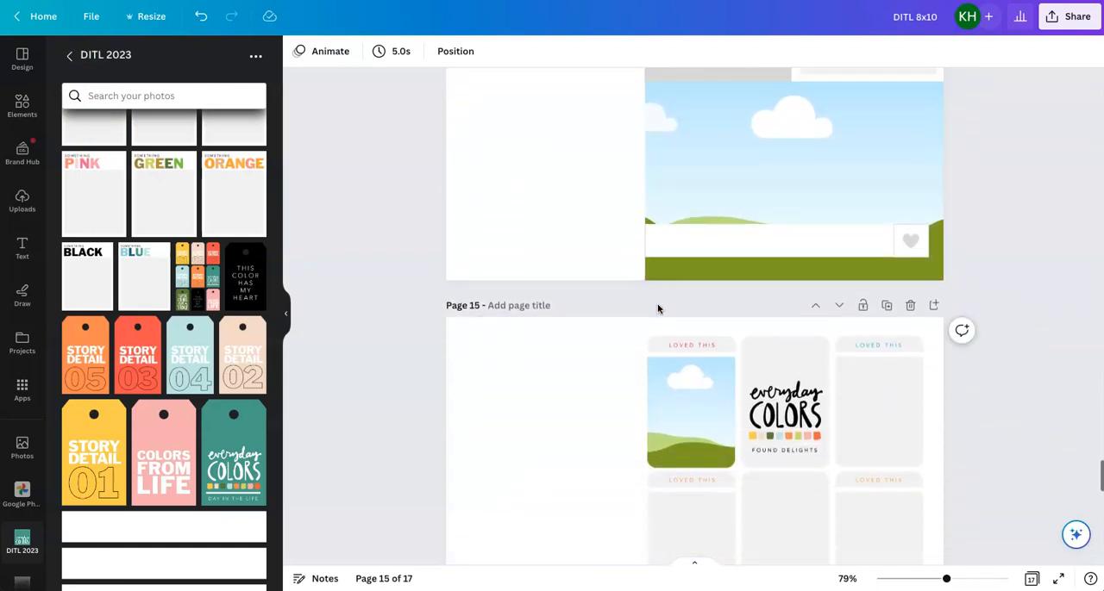
{"action": "scroll", "coordinate": [657, 308], "scroll_direction": "down", "scroll_amount": 3}
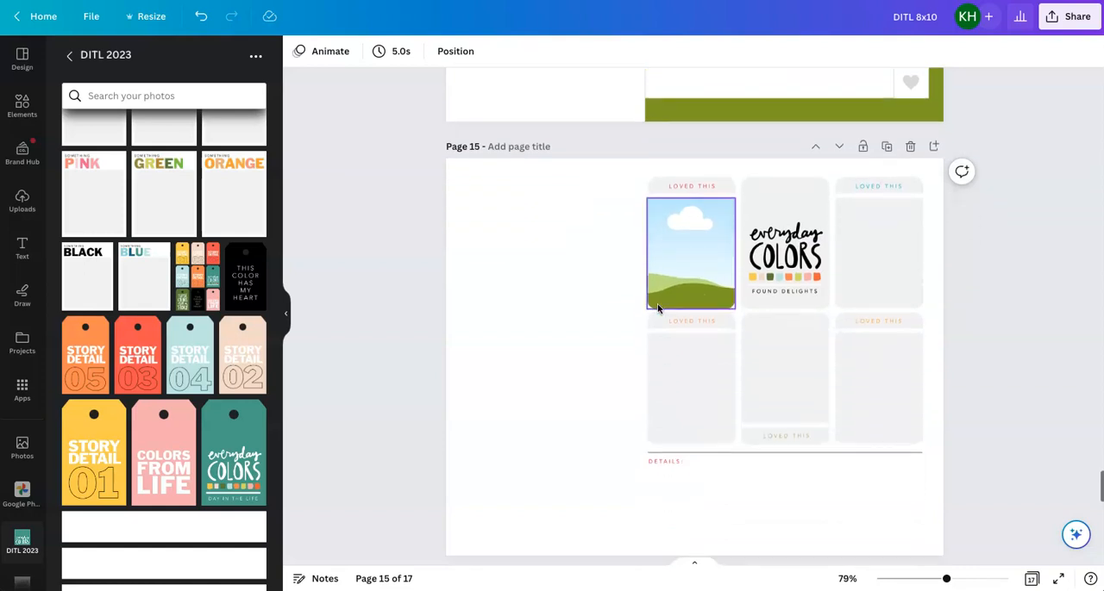
{"action": "left_click", "coordinate": [586, 315]}
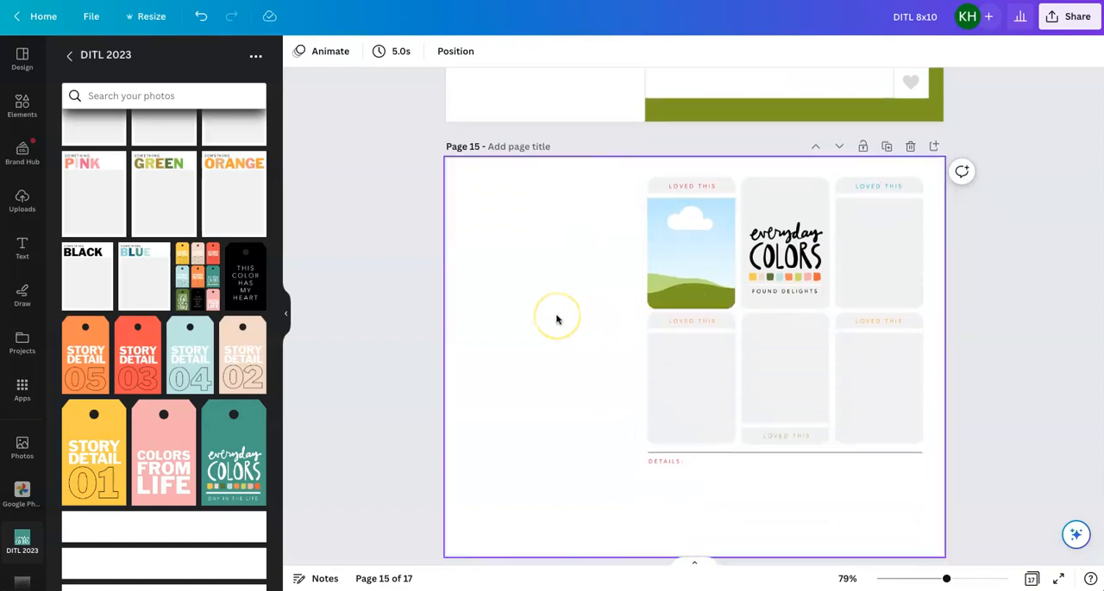
{"action": "scroll", "coordinate": [556, 319], "scroll_direction": "down", "scroll_amount": 6}
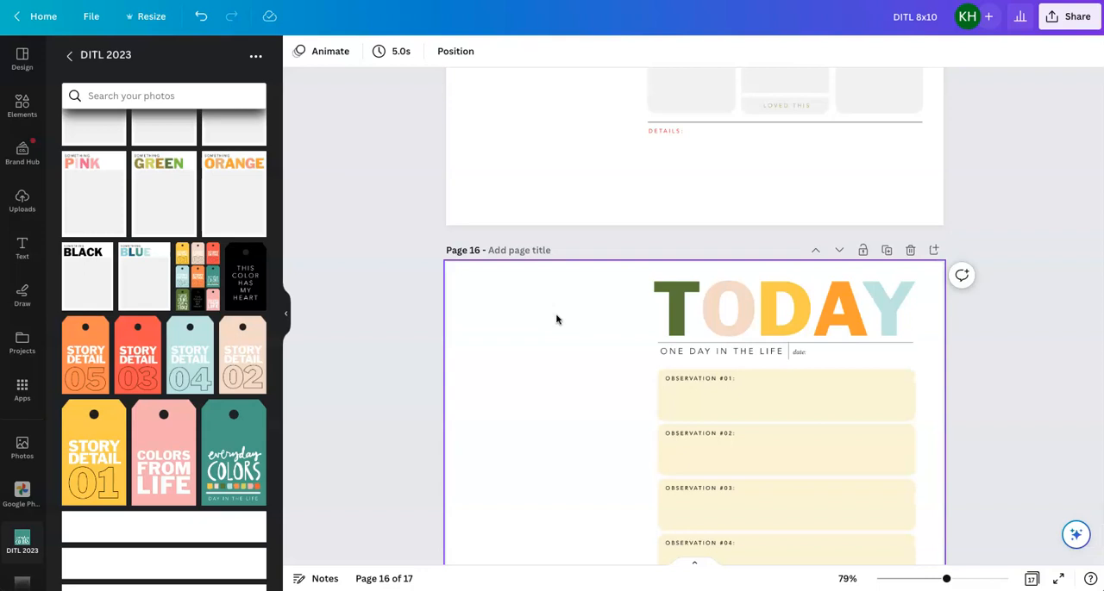
{"action": "scroll", "coordinate": [556, 320], "scroll_direction": "up", "scroll_amount": 4}
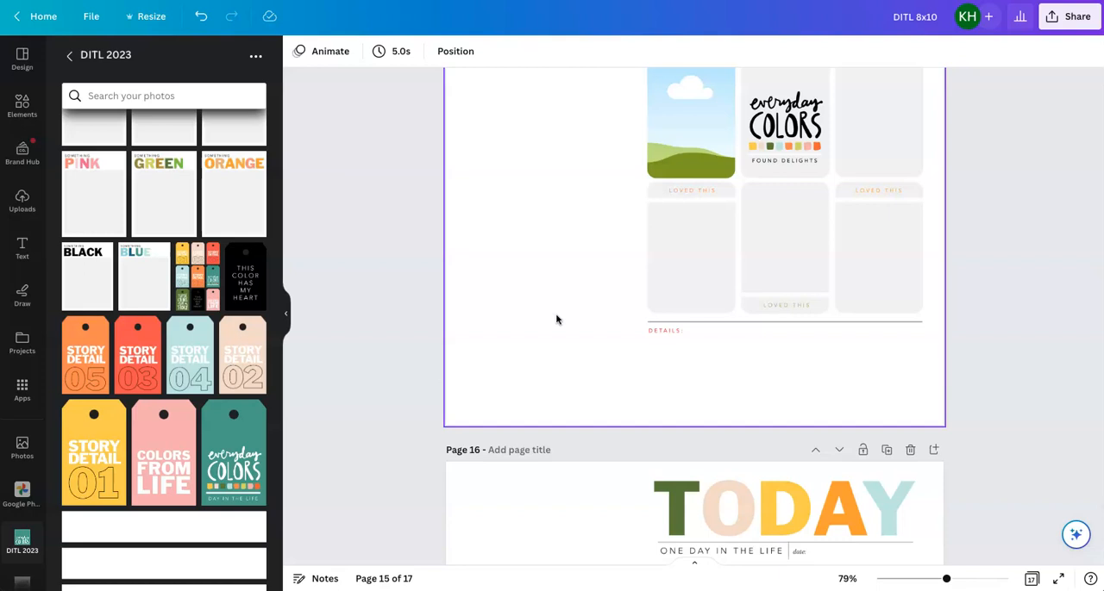
{"action": "scroll", "coordinate": [556, 319], "scroll_direction": "down", "scroll_amount": 9}
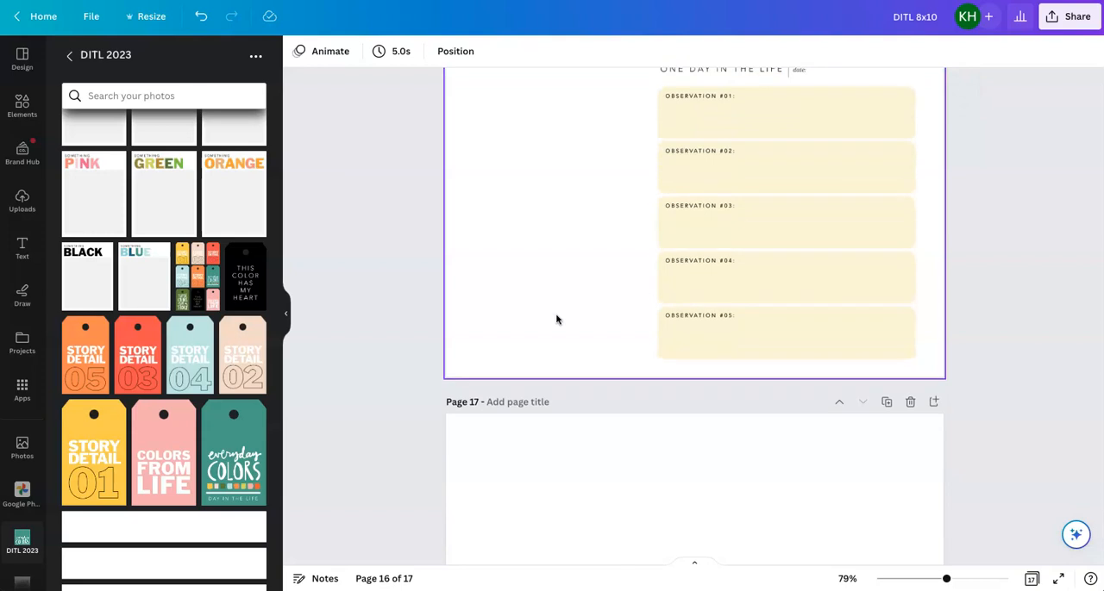
Move the TODAY observations page from page 16 to page 3, directly after the everyday COLORS title page
{"action": "left_click", "coordinate": [554, 317]}
{"action": "left_click", "coordinate": [290, 62]}
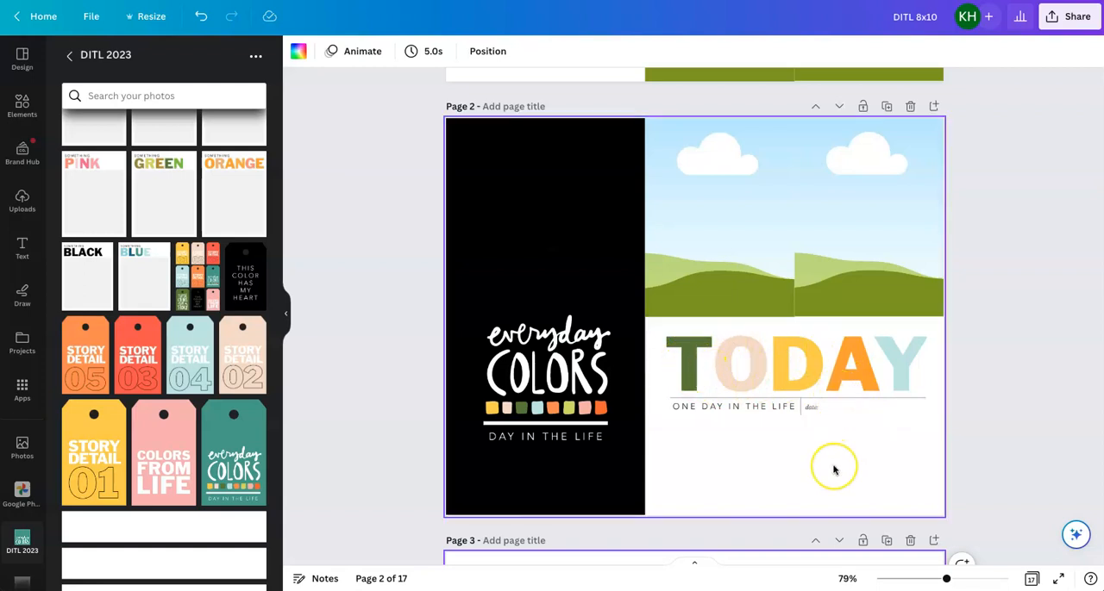
{"action": "scroll", "coordinate": [833, 470], "scroll_direction": "down", "scroll_amount": 3}
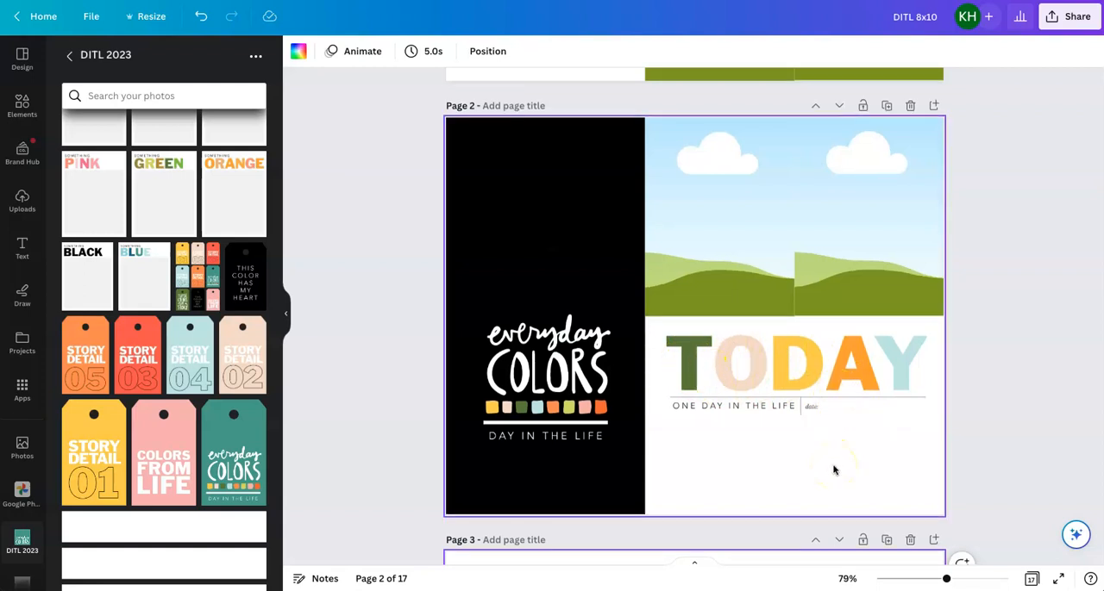
{"action": "scroll", "coordinate": [833, 470], "scroll_direction": "down", "scroll_amount": 3}
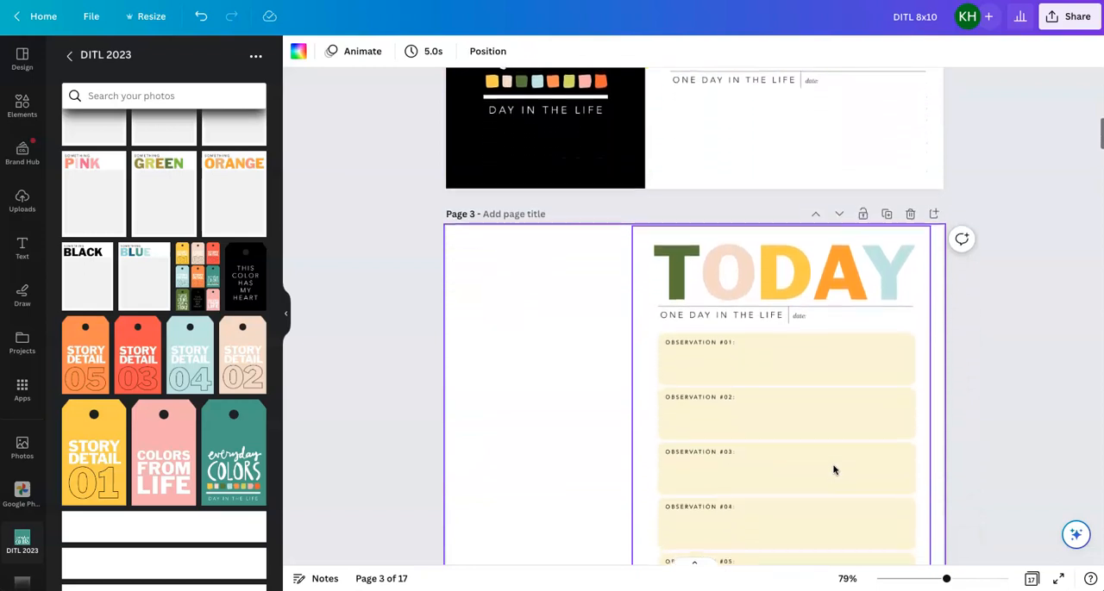
Switch to the DITL 4x6 design, open the TODAY title card on page 1 and hide the template panel to examine it
{"action": "left_click", "coordinate": [680, 321]}
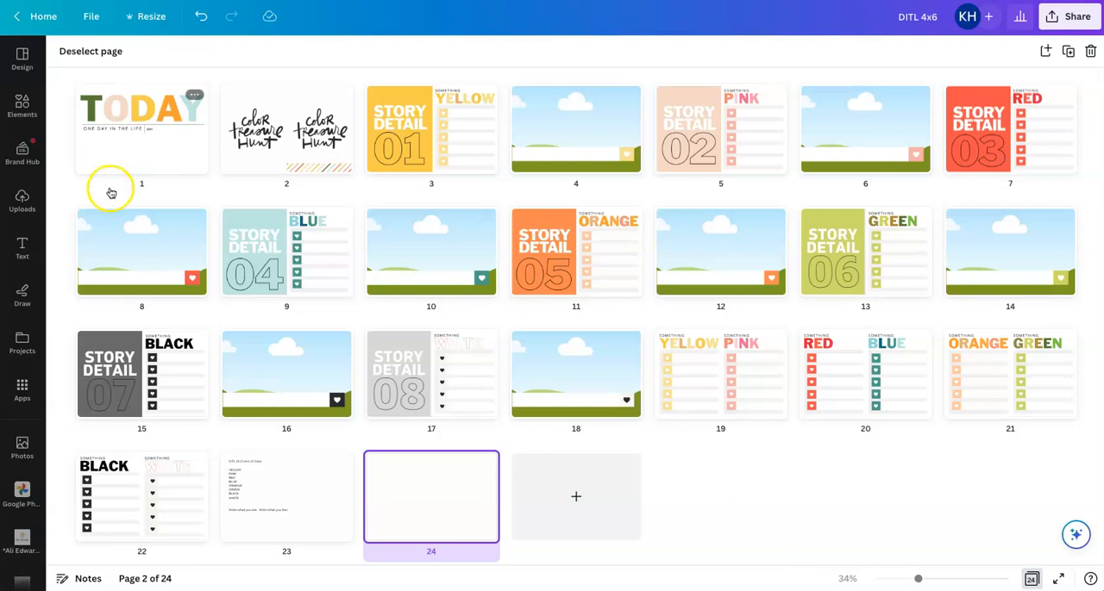
{"action": "double_click", "coordinate": [126, 152]}
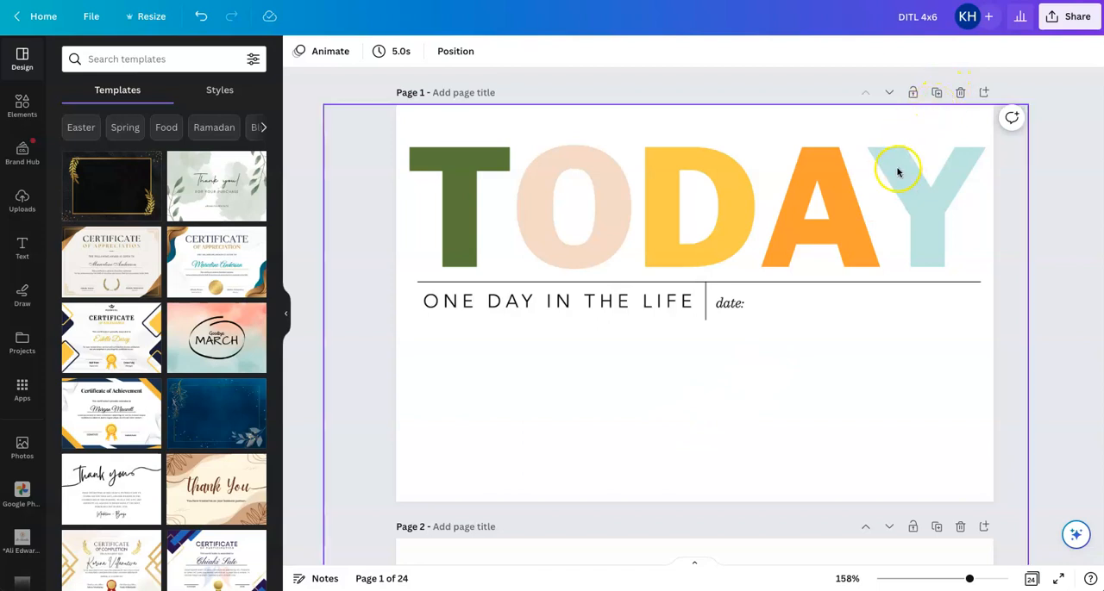
{"action": "scroll", "coordinate": [897, 172], "scroll_direction": "down", "scroll_amount": 1}
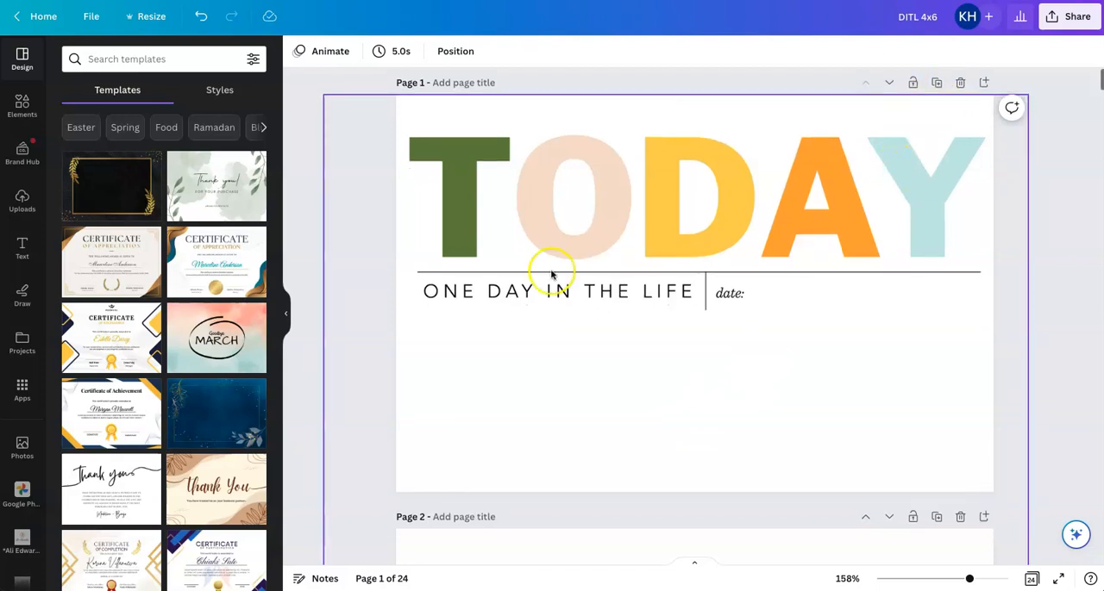
{"action": "left_click", "coordinate": [280, 314]}
{"action": "scroll", "coordinate": [616, 234], "scroll_direction": "down", "scroll_amount": 2}
{"action": "scroll", "coordinate": [618, 233], "scroll_direction": "up", "scroll_amount": 1}
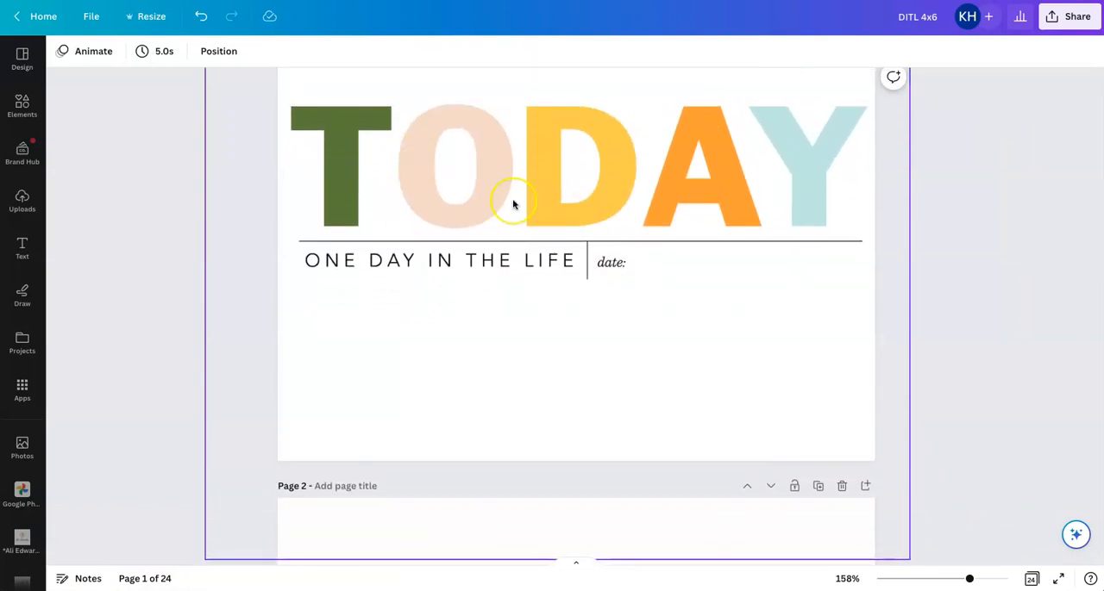
{"action": "scroll", "coordinate": [513, 204], "scroll_direction": "down", "scroll_amount": 1}
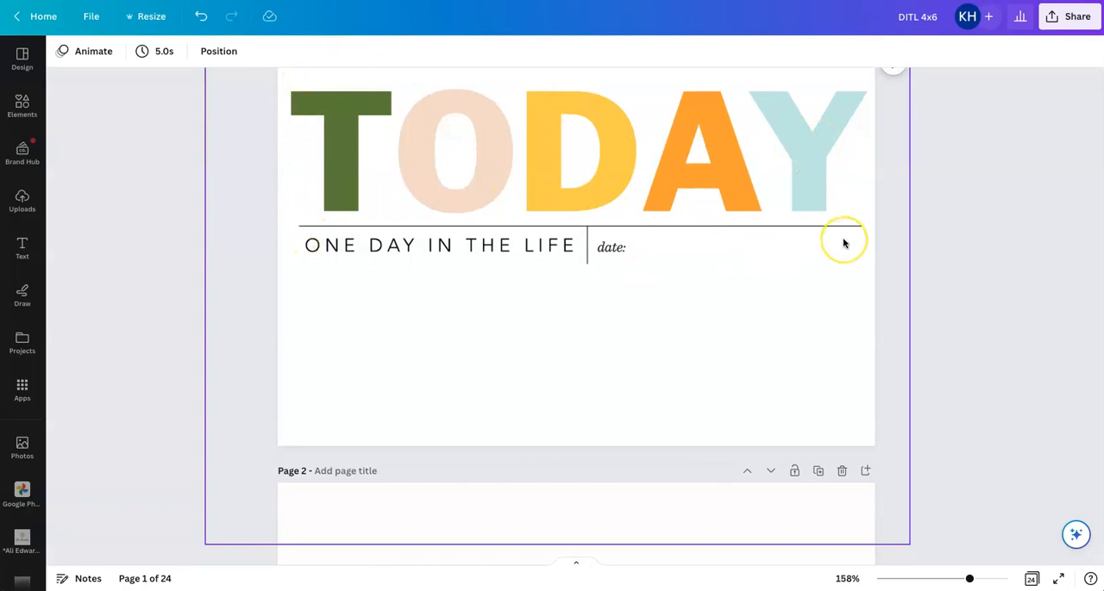
{"action": "scroll", "coordinate": [843, 244], "scroll_direction": "up", "scroll_amount": 2}
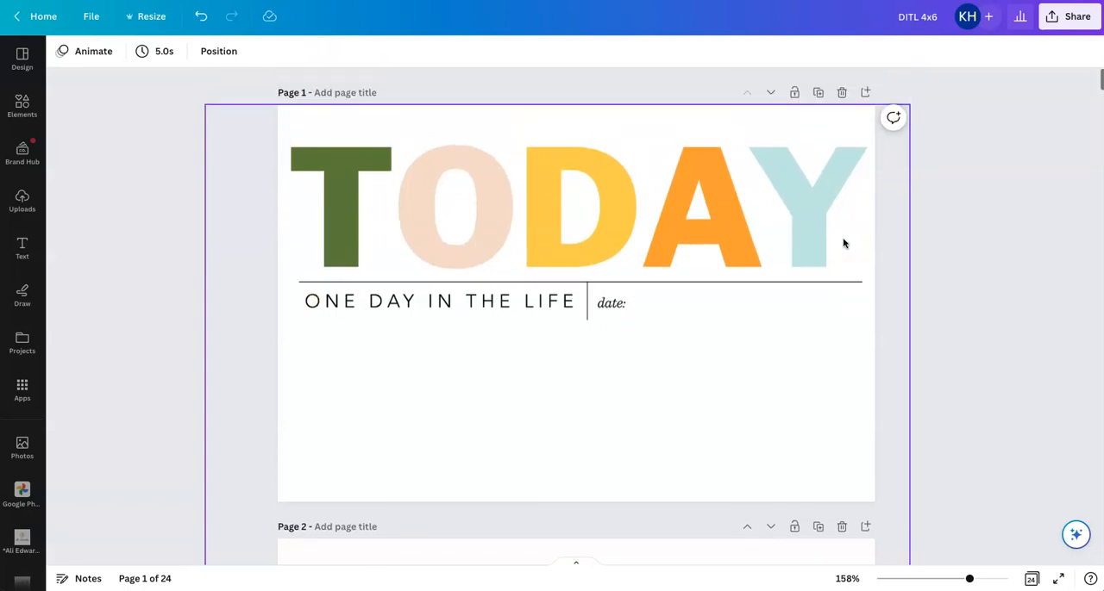
Add a blank page after page 1 and insert the TODAY observations card from the DITL 2023 folder on it
{"action": "left_click", "coordinate": [865, 79]}
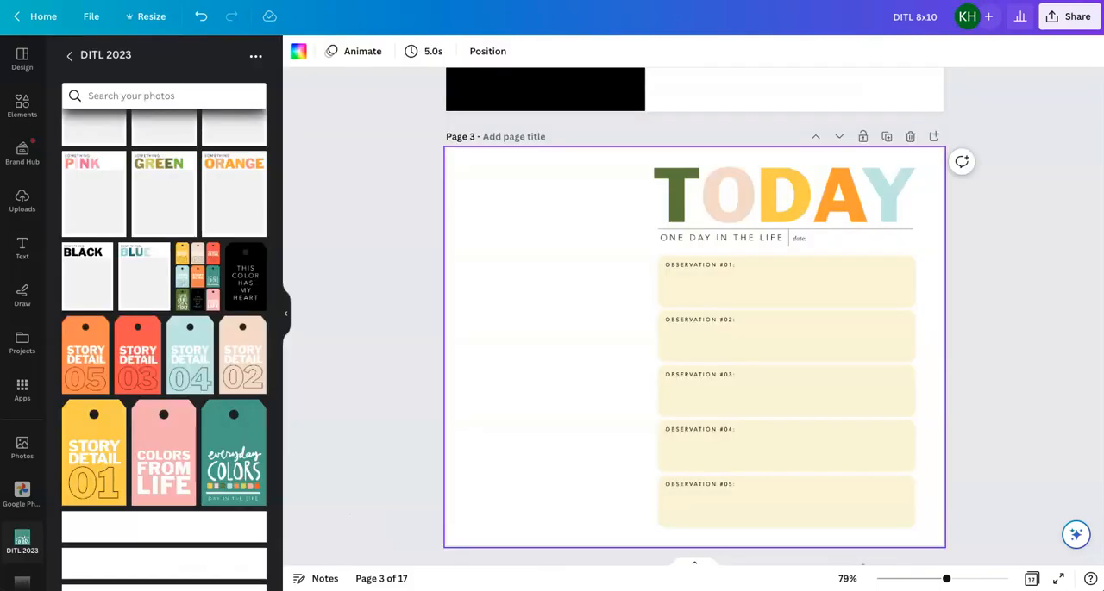
{"action": "left_click", "coordinate": [772, 296]}
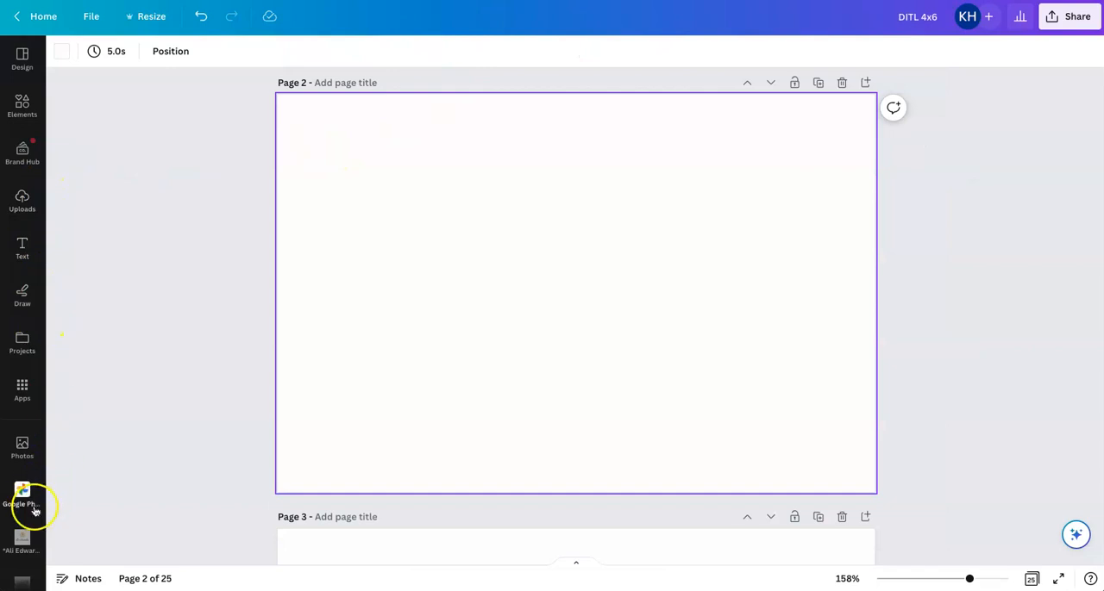
{"action": "left_click", "coordinate": [26, 535]}
{"action": "left_click", "coordinate": [148, 153]}
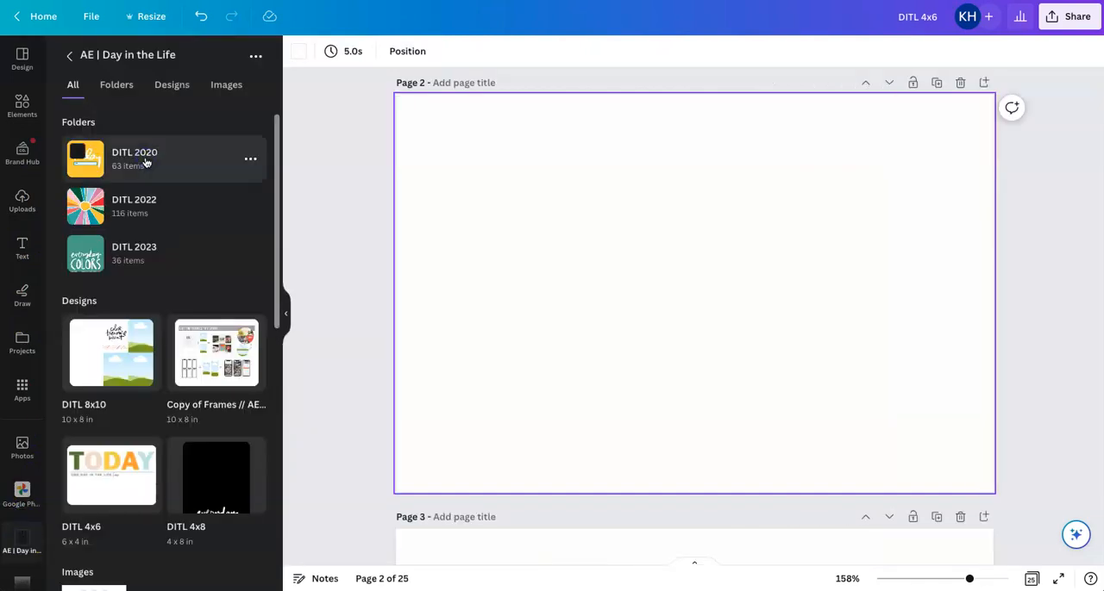
{"action": "left_click", "coordinate": [141, 249]}
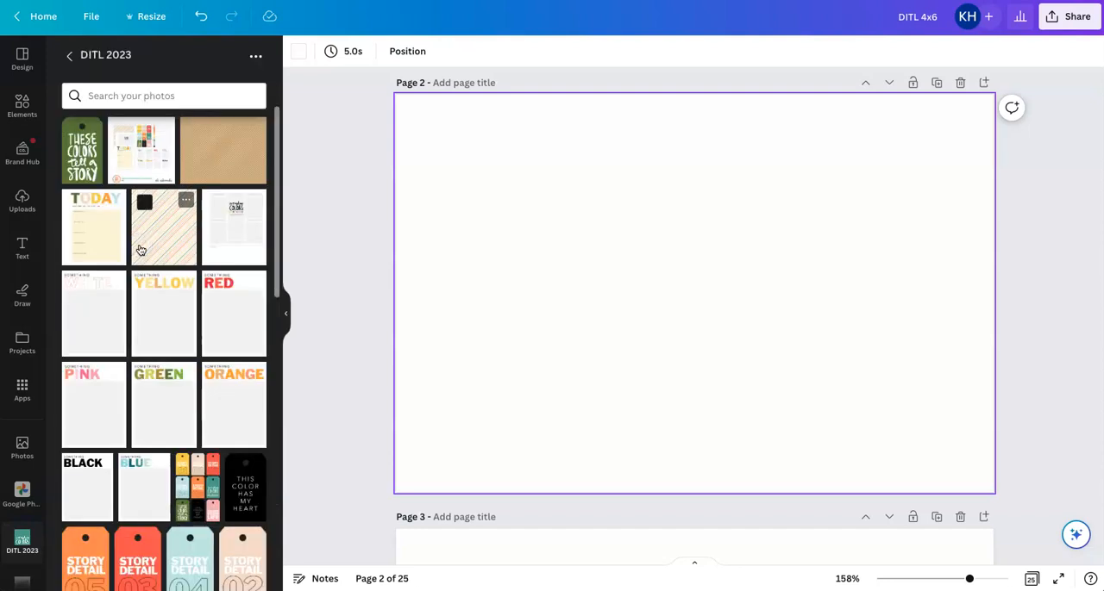
{"action": "left_click", "coordinate": [117, 232]}
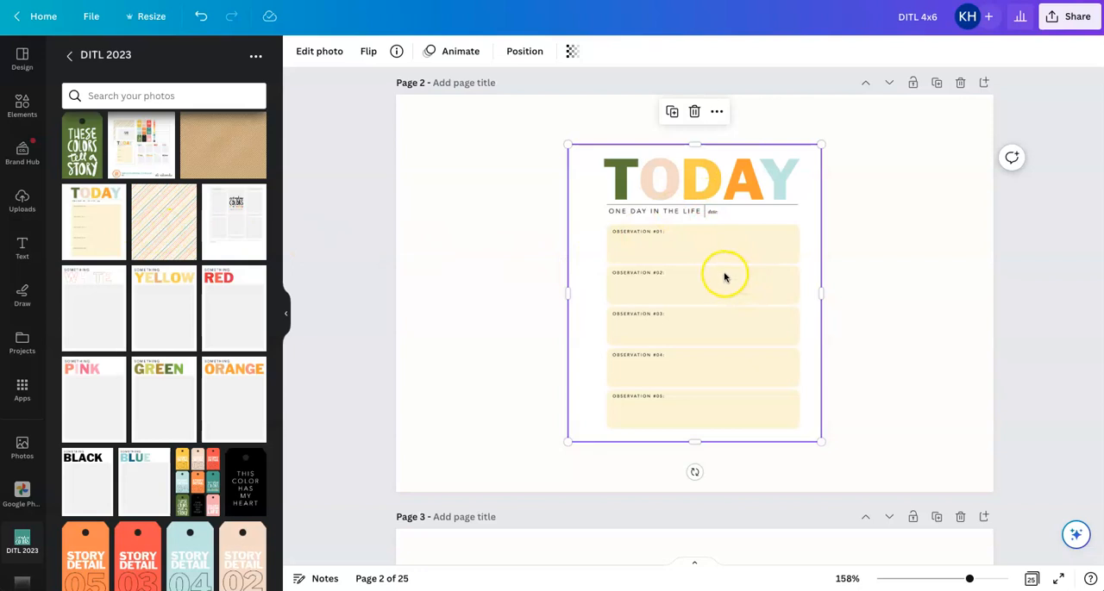
Enlarge the TODAY observations card to the full width of page 2 and align its upper edge with the page's
{"action": "left_click_drag", "start_coordinate": [566, 145], "coordinate": [270, 49]}
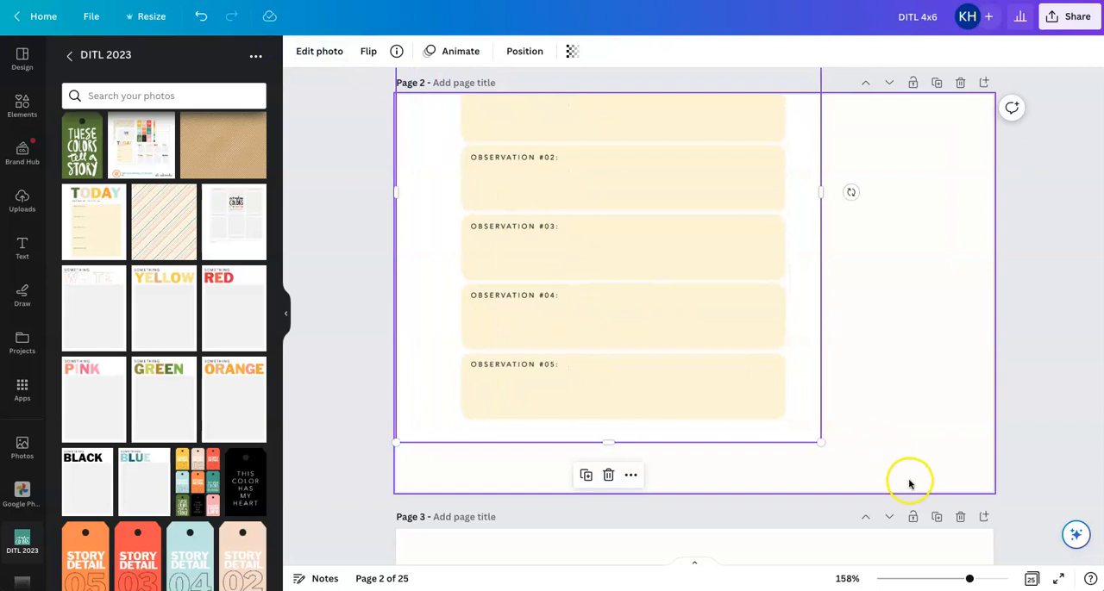
{"action": "left_click_drag", "start_coordinate": [827, 444], "coordinate": [1085, 573]}
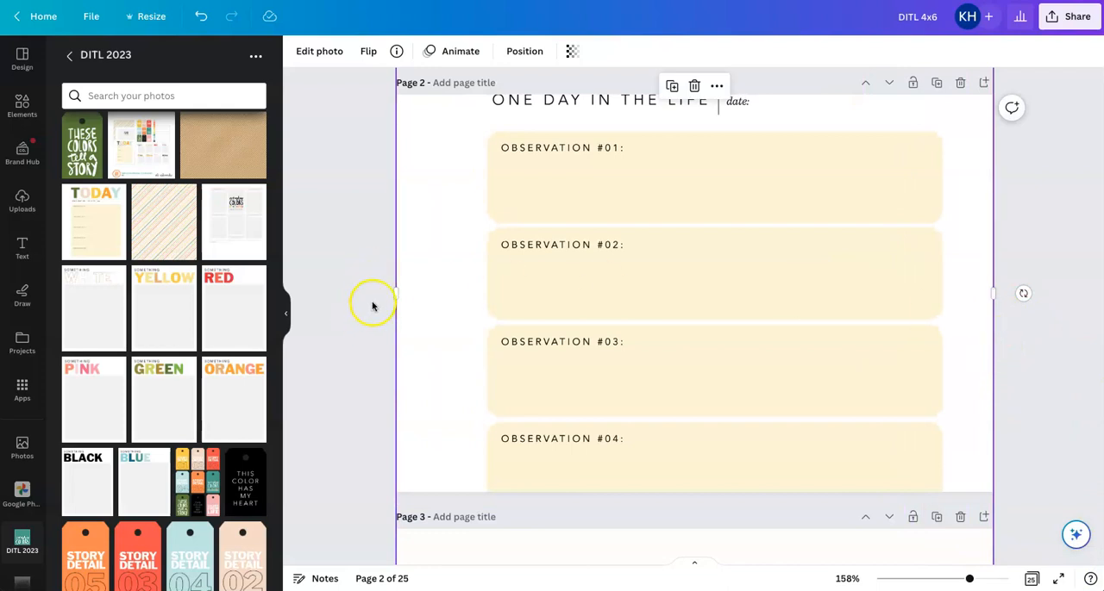
{"action": "left_click_drag", "start_coordinate": [681, 197], "coordinate": [679, 347]}
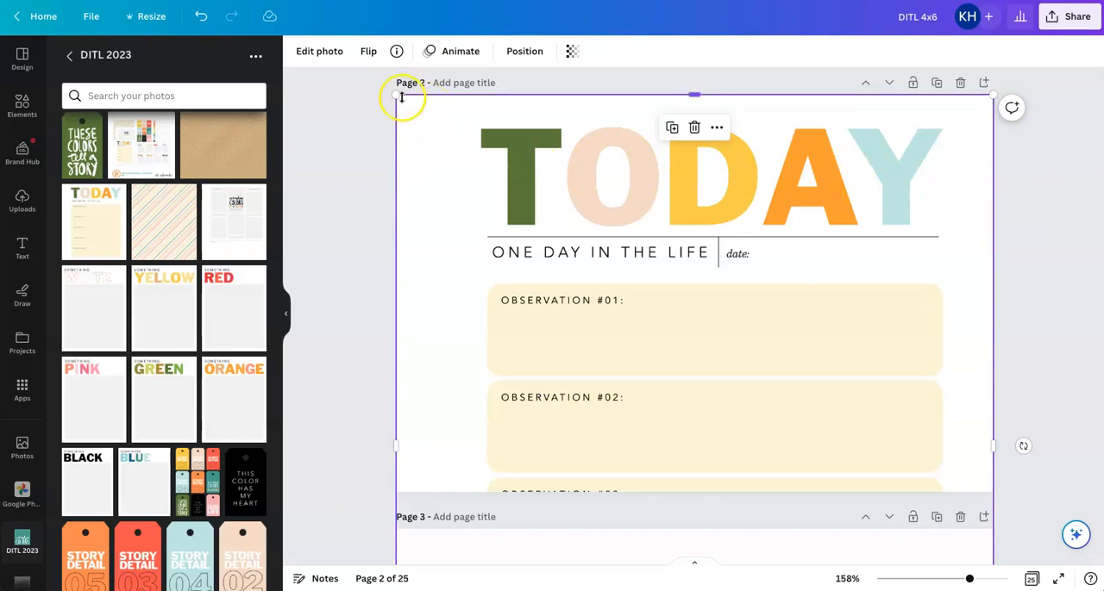
Enlarge the TODAY card past both side edges of page 2 and reposition it with its heading at the page's upper edge
{"action": "left_click_drag", "start_coordinate": [398, 95], "coordinate": [293, 69]}
{"action": "scroll", "coordinate": [988, 358], "scroll_direction": "up", "scroll_amount": 1}
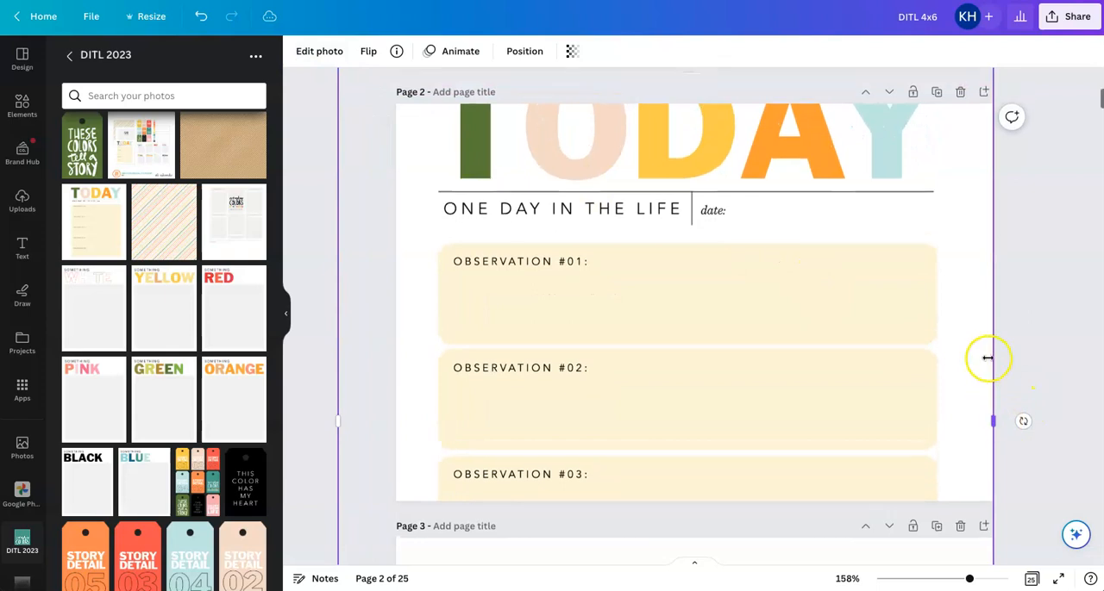
{"action": "scroll", "coordinate": [988, 349], "scroll_direction": "up", "scroll_amount": 3}
{"action": "left_click_drag", "start_coordinate": [992, 145], "coordinate": [1033, 142]}
{"action": "left_click_drag", "start_coordinate": [890, 332], "coordinate": [882, 408]}
{"action": "left_click_drag", "start_coordinate": [881, 408], "coordinate": [879, 408]}
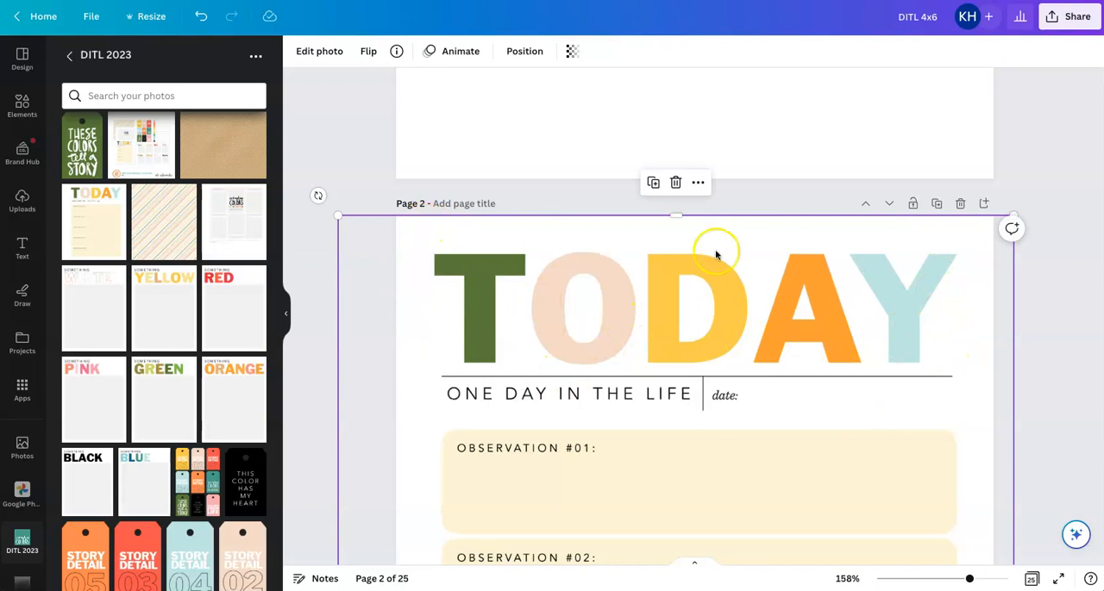
{"action": "left_click", "coordinate": [1058, 305]}
{"action": "scroll", "coordinate": [1060, 304], "scroll_direction": "down", "scroll_amount": 5}
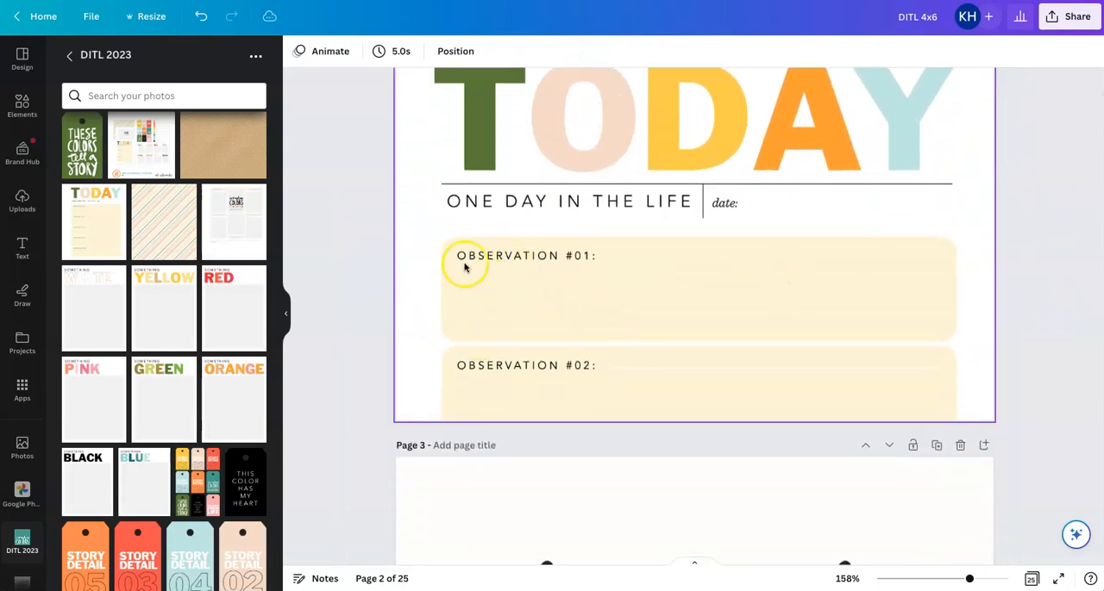
{"action": "left_click", "coordinate": [722, 360]}
{"action": "double_click", "coordinate": [727, 327]}
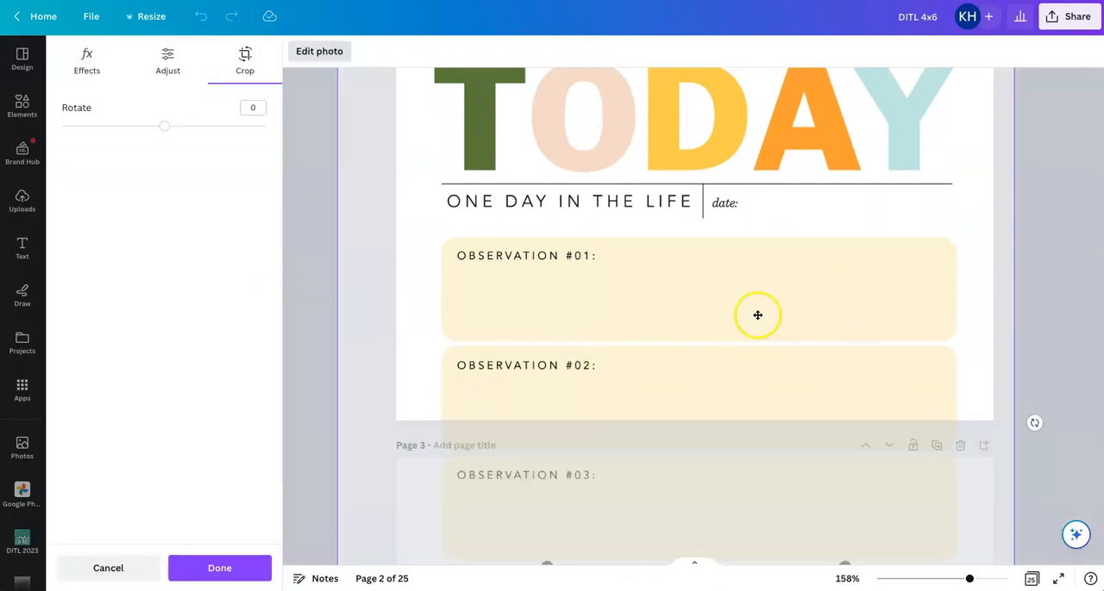
{"action": "left_click", "coordinate": [108, 568]}
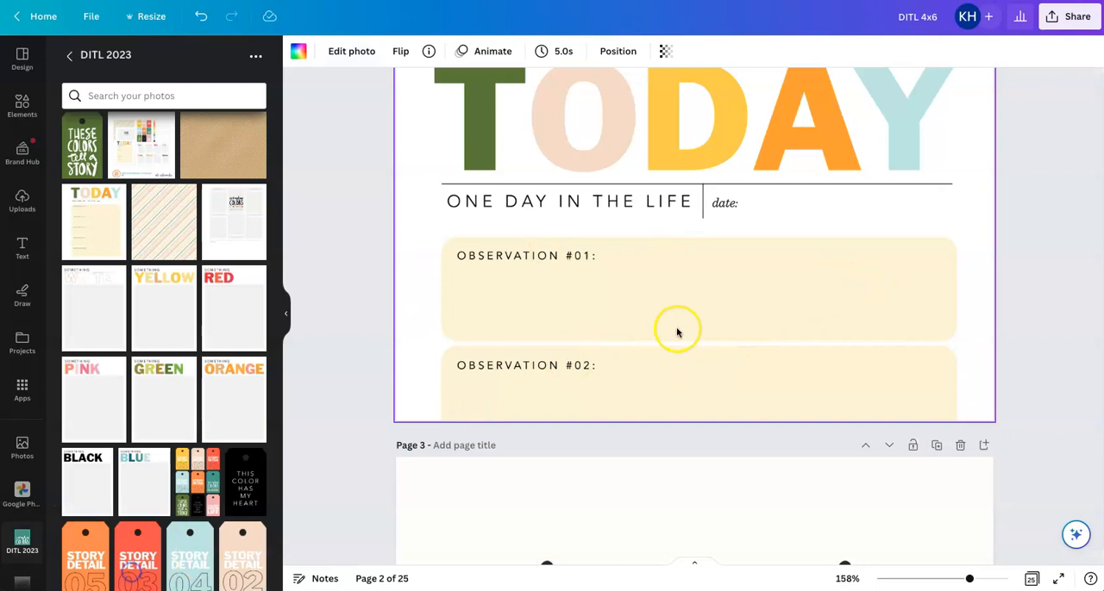
Try to crop the lower part of the TODAY background card on page 2
{"action": "scroll", "coordinate": [727, 278], "scroll_direction": "up", "scroll_amount": 2}
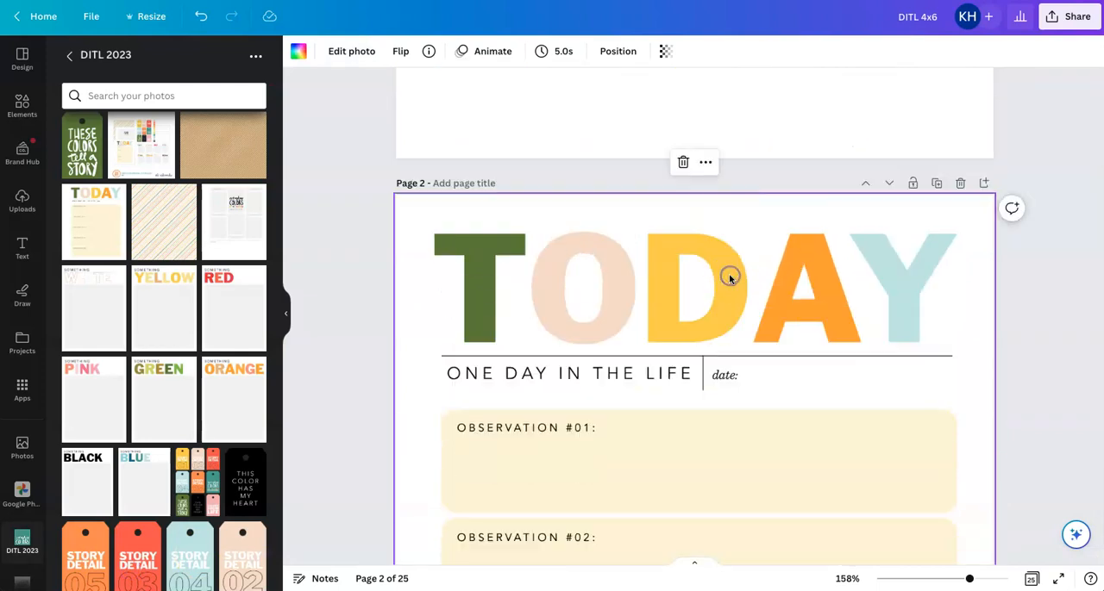
{"action": "double_click", "coordinate": [729, 276]}
{"action": "scroll", "coordinate": [730, 278], "scroll_direction": "down", "scroll_amount": 7}
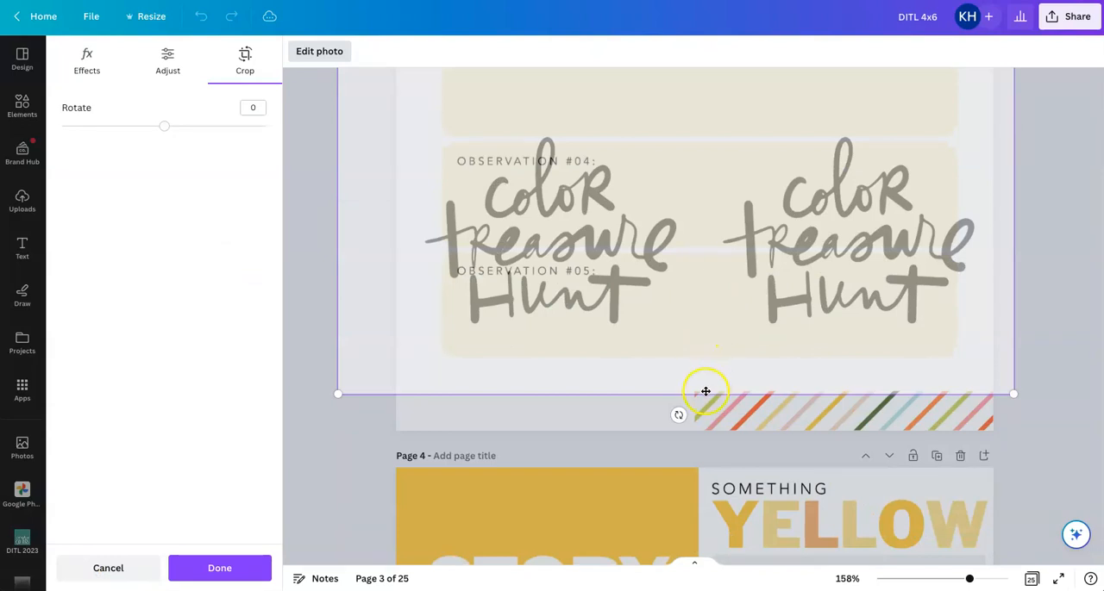
{"action": "left_click", "coordinate": [248, 59]}
{"action": "left_click_drag", "start_coordinate": [696, 394], "coordinate": [698, 340]}
{"action": "left_click", "coordinate": [181, 569]}
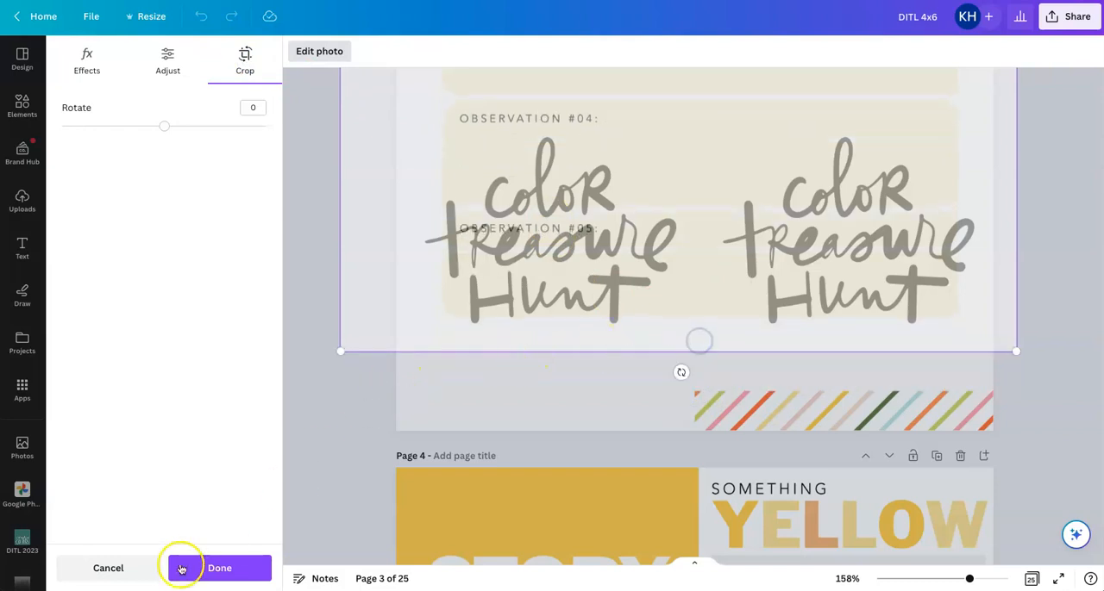
{"action": "left_click", "coordinate": [136, 567]}
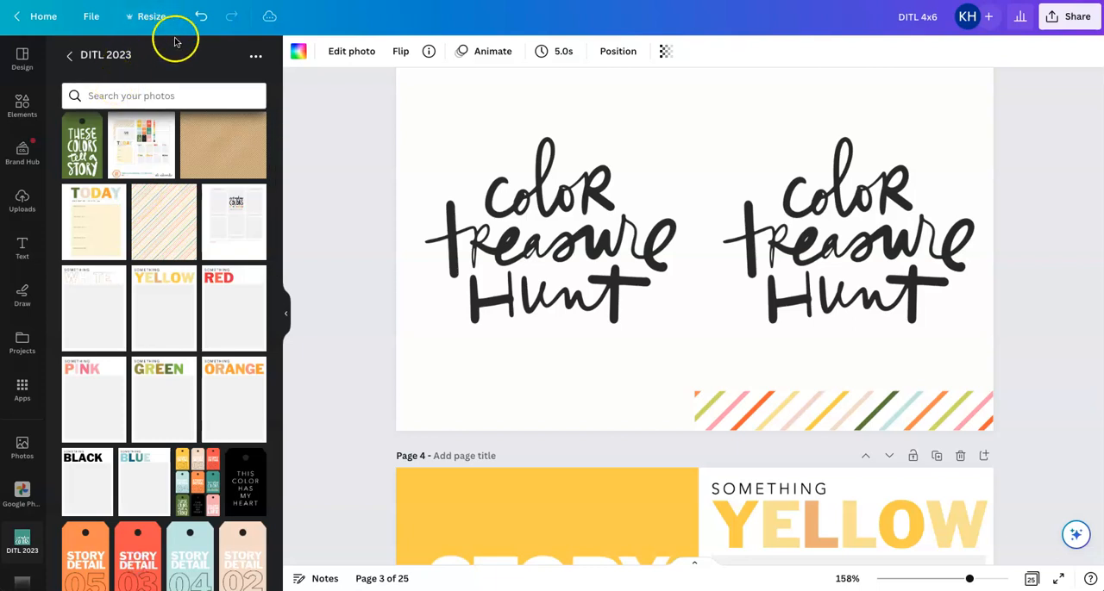
Restore the TODAY card on page 2 to a small movable image instead of the page background
{"action": "scroll", "coordinate": [701, 336], "scroll_direction": "down", "scroll_amount": 1}
{"action": "scroll", "coordinate": [701, 336], "scroll_direction": "up", "scroll_amount": 10}
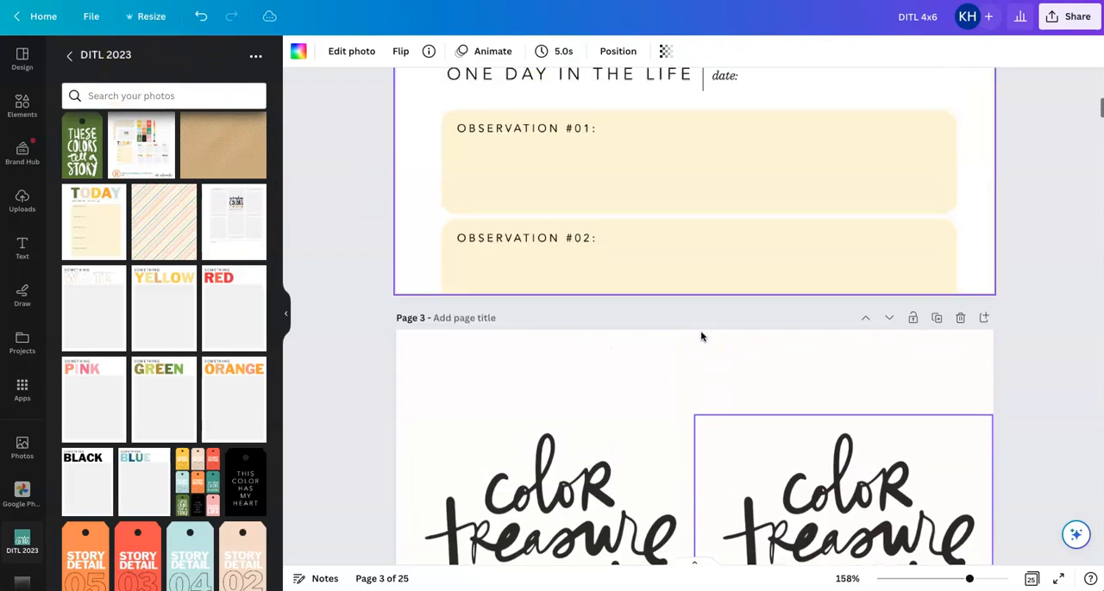
{"action": "scroll", "coordinate": [701, 337], "scroll_direction": "down", "scroll_amount": 3}
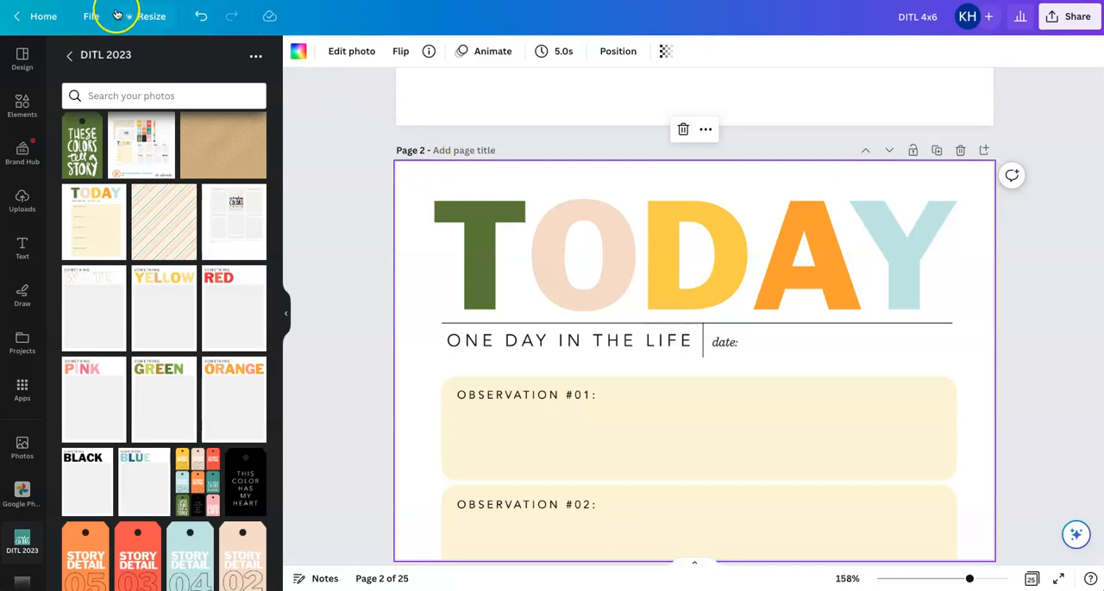
{"action": "key", "text": "ctrl+z"}
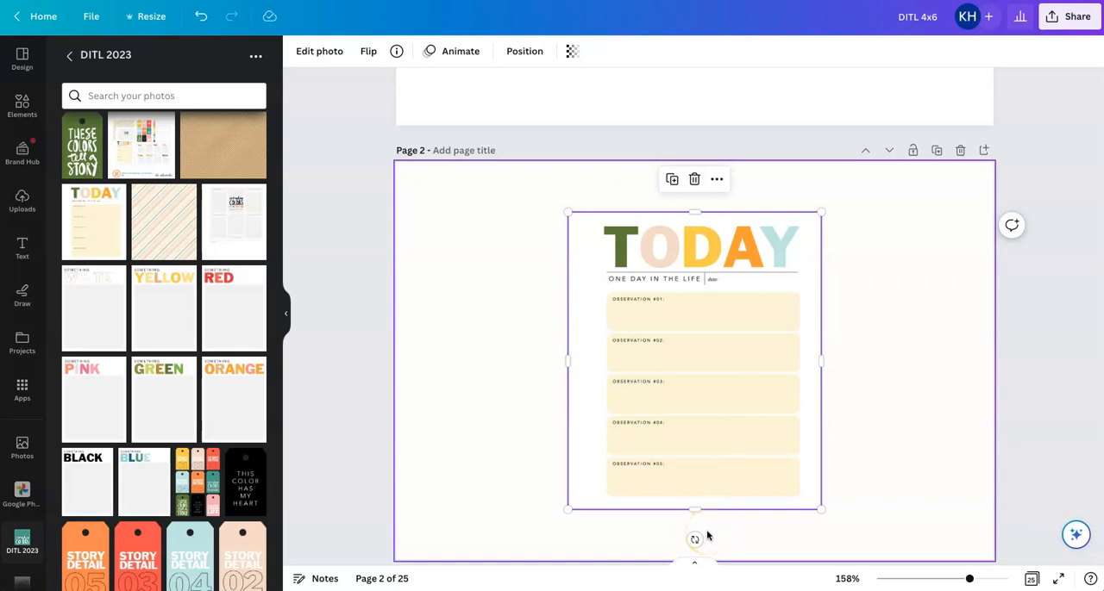
Move the TODAY card to the upper-left corner of page 2 and enlarge it to the page's full width
{"action": "left_click_drag", "start_coordinate": [689, 320], "coordinate": [517, 274]}
{"action": "left_click_drag", "start_coordinate": [648, 454], "coordinate": [1052, 578]}
{"action": "scroll", "coordinate": [966, 505], "scroll_direction": "down", "scroll_amount": 5}
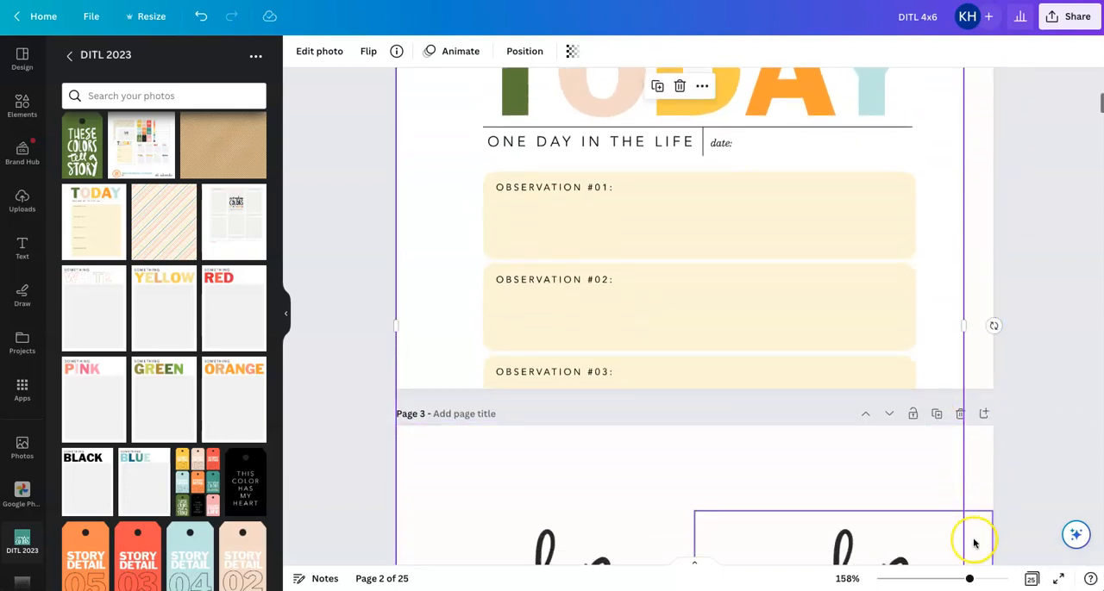
{"action": "left_click_drag", "start_coordinate": [964, 218], "coordinate": [995, 216]}
{"action": "scroll", "coordinate": [884, 307], "scroll_direction": "up", "scroll_amount": 5}
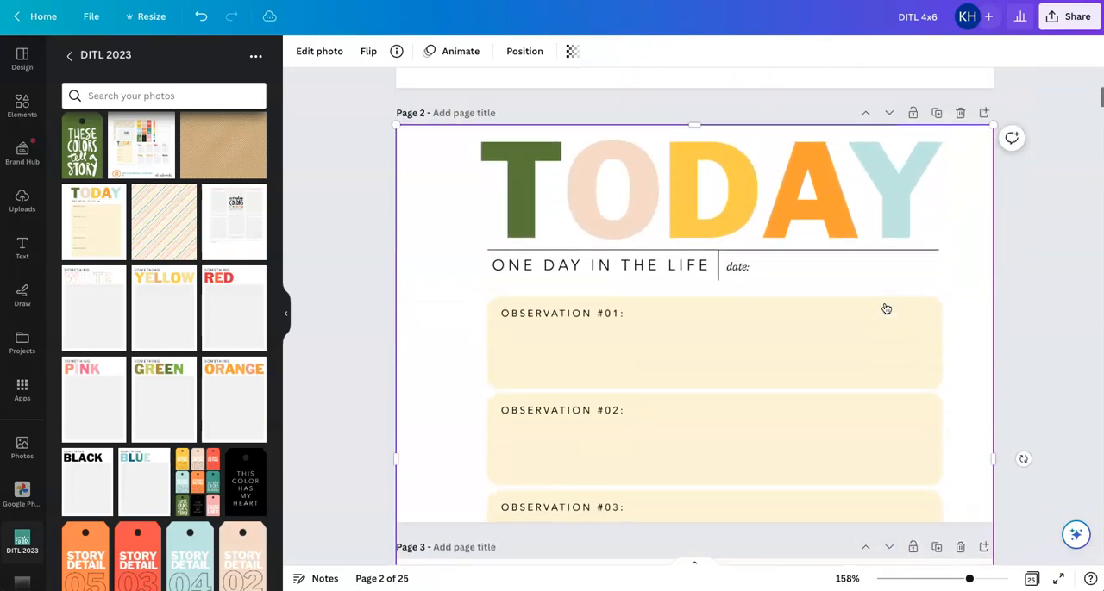
Enlarge the TODAY card past the left edge of page 2 and reposition it flush with the page's upper edge
{"action": "scroll", "coordinate": [885, 308], "scroll_direction": "down", "scroll_amount": 3}
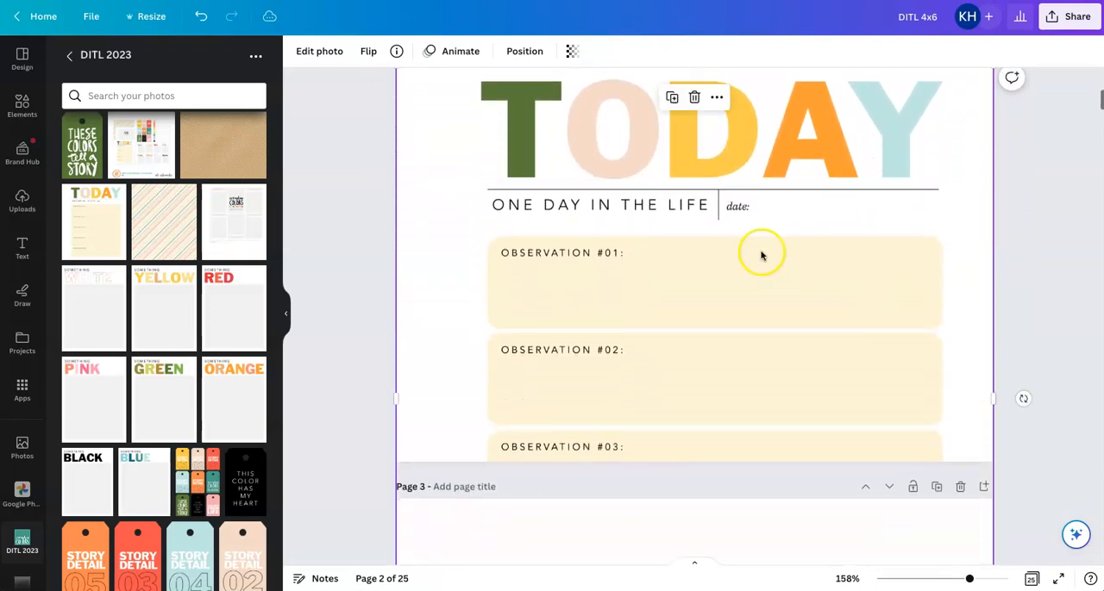
{"action": "scroll", "coordinate": [751, 249], "scroll_direction": "up", "scroll_amount": 3}
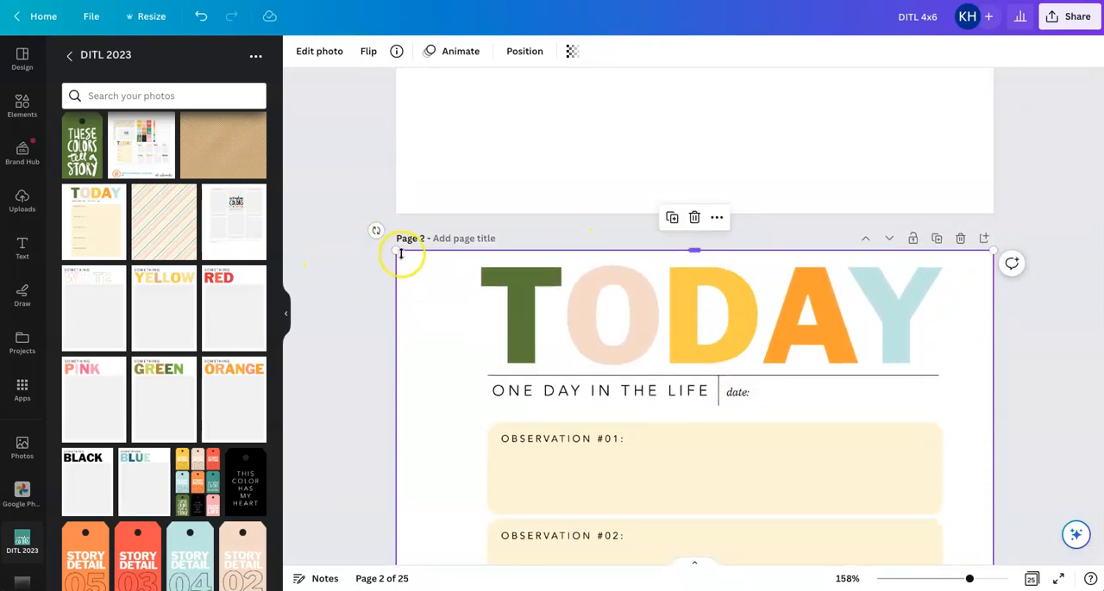
{"action": "left_click_drag", "start_coordinate": [389, 243], "coordinate": [340, 209]}
{"action": "left_click_drag", "start_coordinate": [640, 300], "coordinate": [696, 352]}
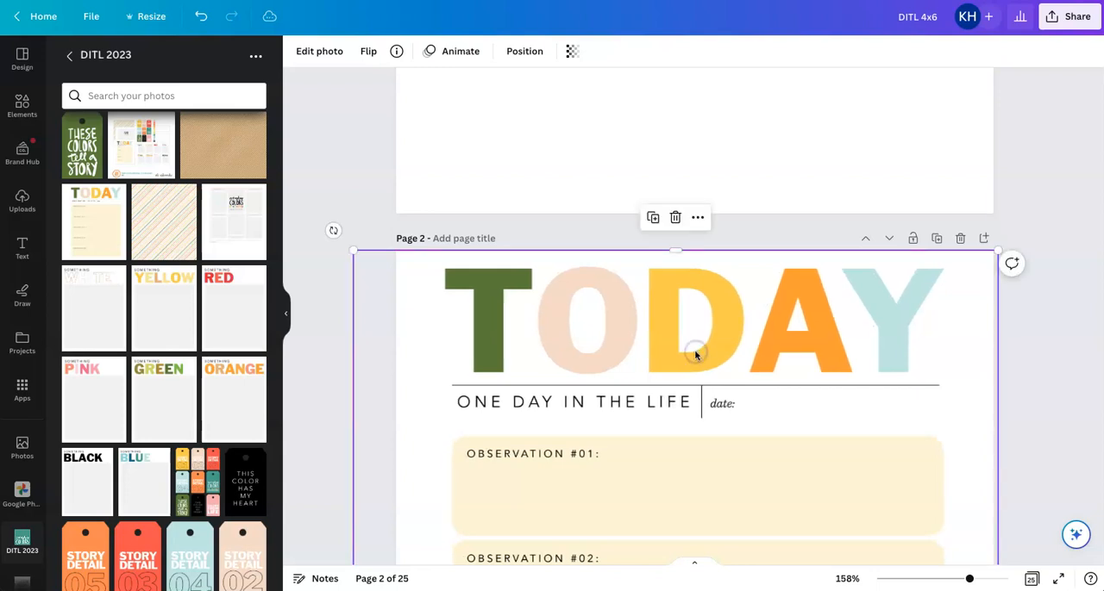
Crop the TODAY card's lower edge to just below the date line and its right edge flush with page 2
{"action": "scroll", "coordinate": [696, 354], "scroll_direction": "down", "scroll_amount": 3}
{"action": "scroll", "coordinate": [696, 355], "scroll_direction": "down", "scroll_amount": 1}
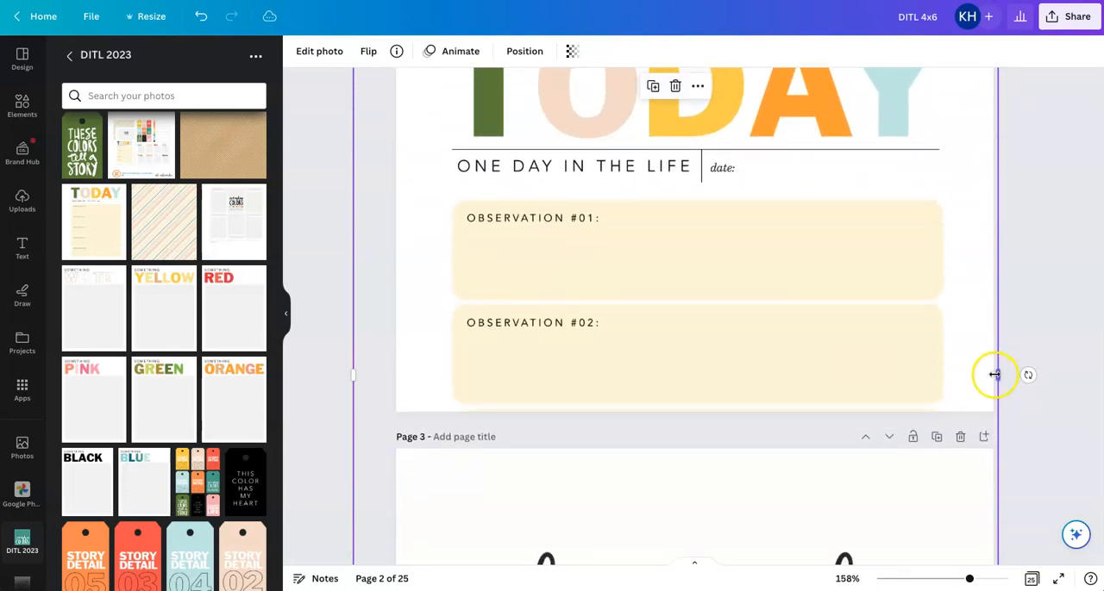
{"action": "scroll", "coordinate": [993, 374], "scroll_direction": "down", "scroll_amount": 1}
{"action": "scroll", "coordinate": [993, 375], "scroll_direction": "down", "scroll_amount": 4}
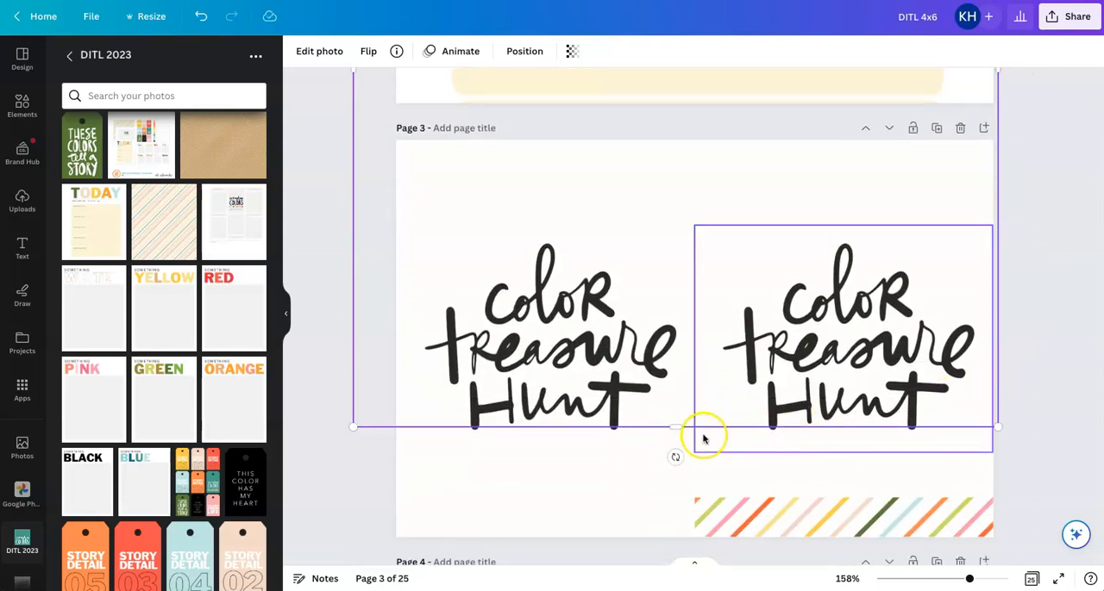
{"action": "left_click_drag", "start_coordinate": [679, 427], "coordinate": [676, 216]}
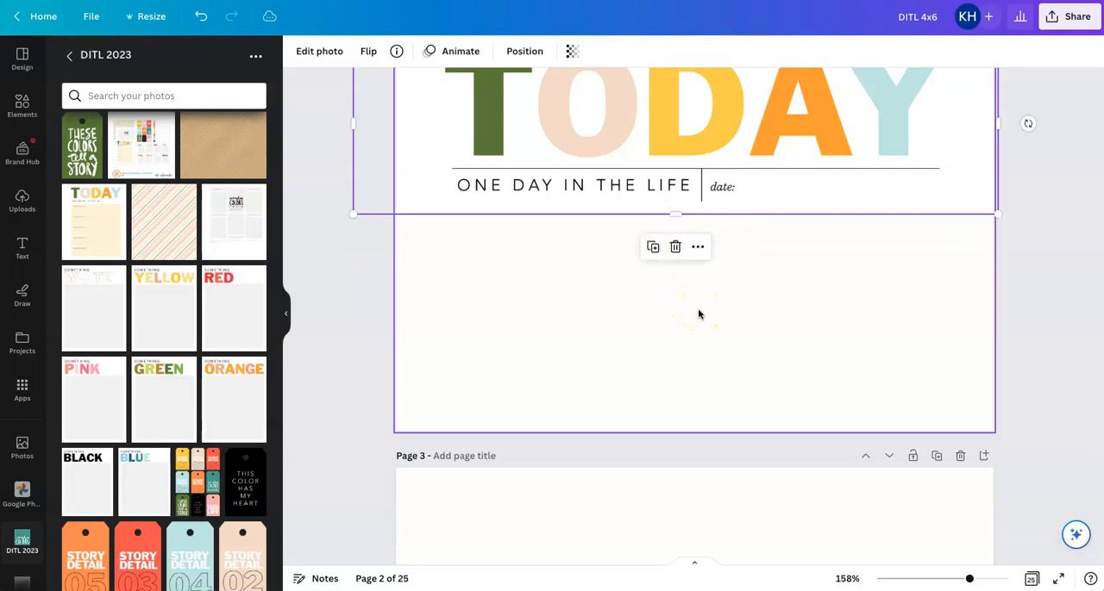
{"action": "scroll", "coordinate": [698, 314], "scroll_direction": "up", "scroll_amount": 2}
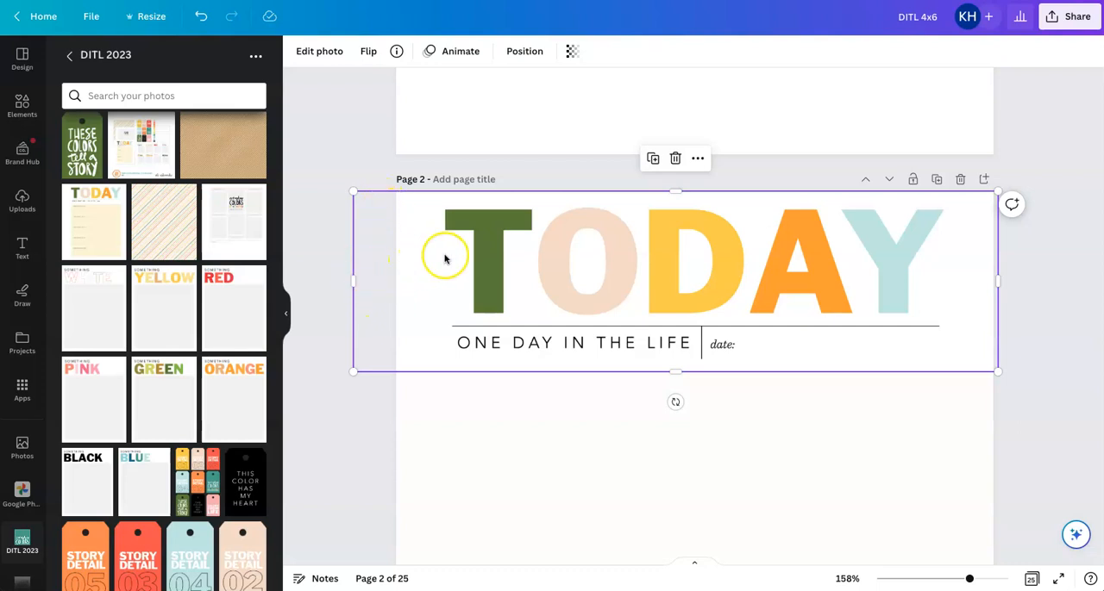
{"action": "left_click_drag", "start_coordinate": [998, 282], "coordinate": [996, 282]}
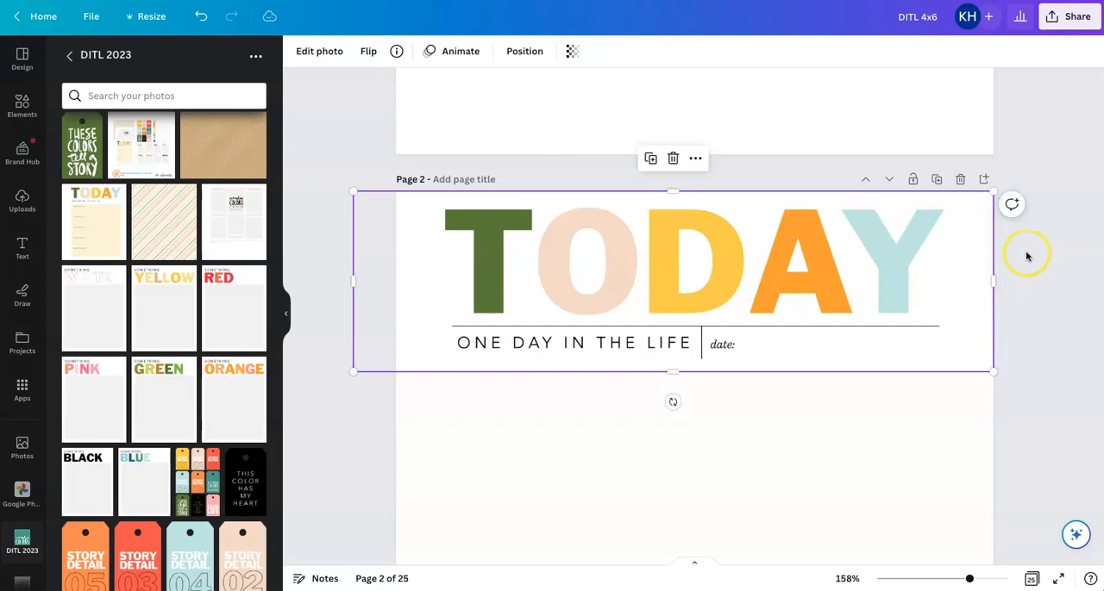
{"action": "left_click", "coordinate": [1026, 257]}
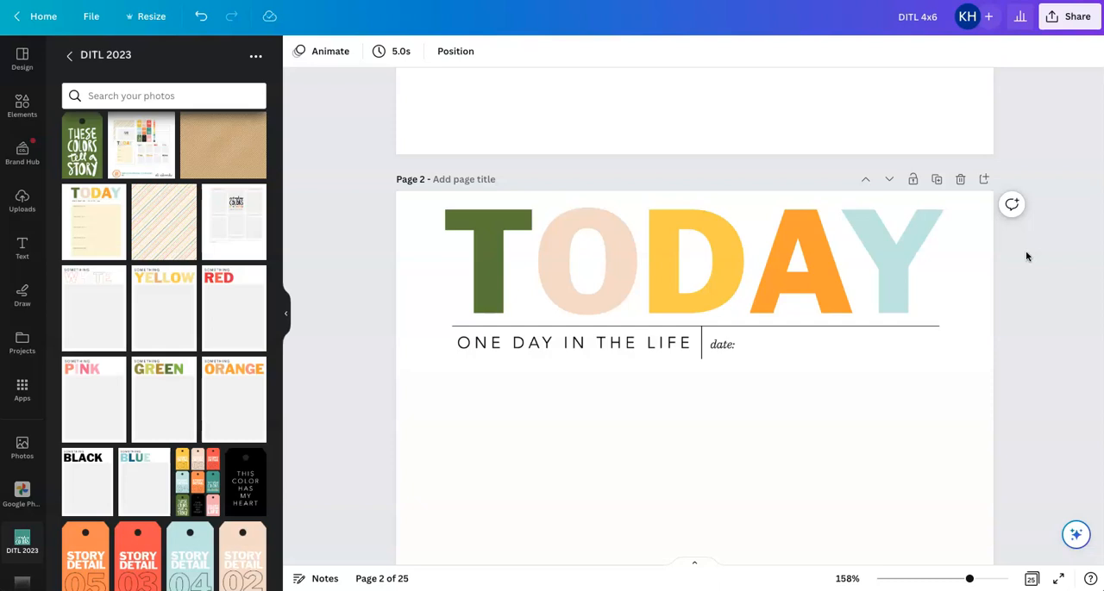
Insert a second TODAY card below the heading on page 2 and delete it again
{"action": "scroll", "coordinate": [1026, 256], "scroll_direction": "down", "scroll_amount": 1}
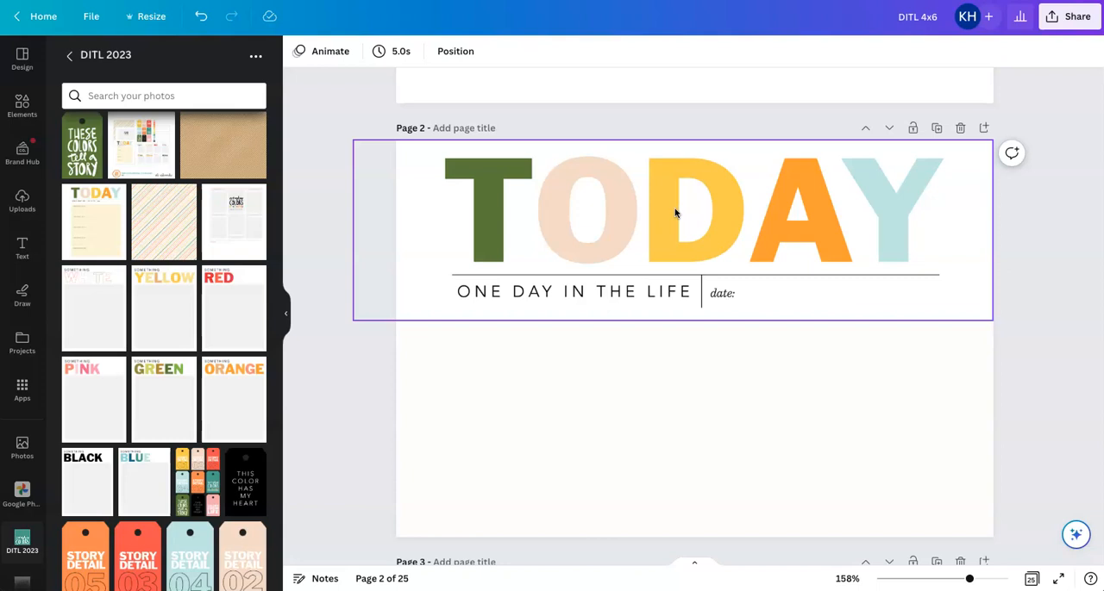
{"action": "left_click", "coordinate": [603, 320]}
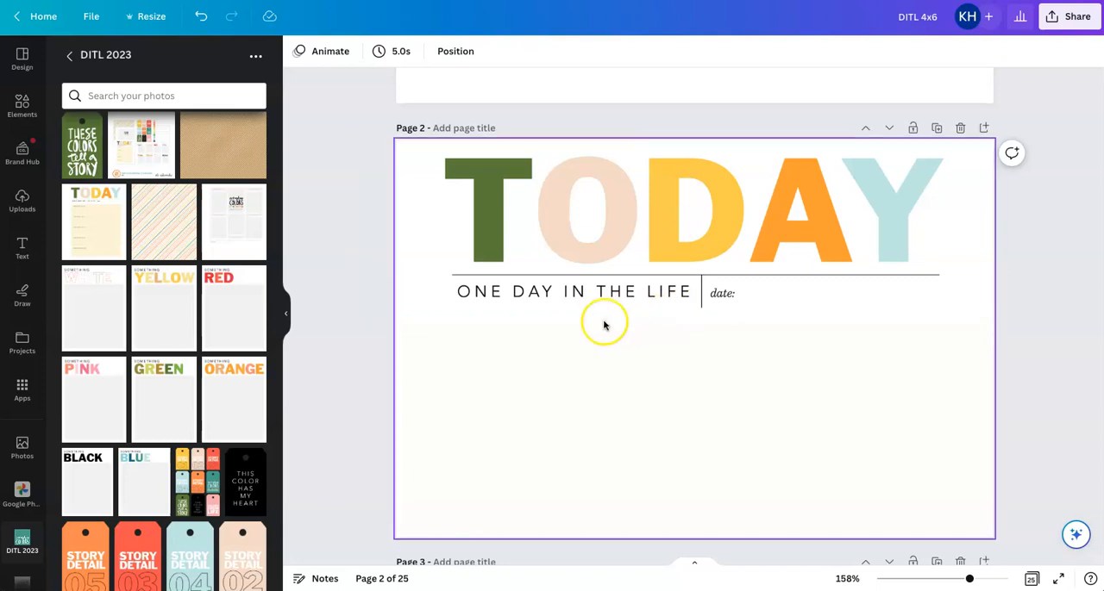
{"action": "left_click", "coordinate": [102, 225]}
{"action": "left_click_drag", "start_coordinate": [677, 370], "coordinate": [683, 421]}
{"action": "left_click", "coordinate": [733, 409]}
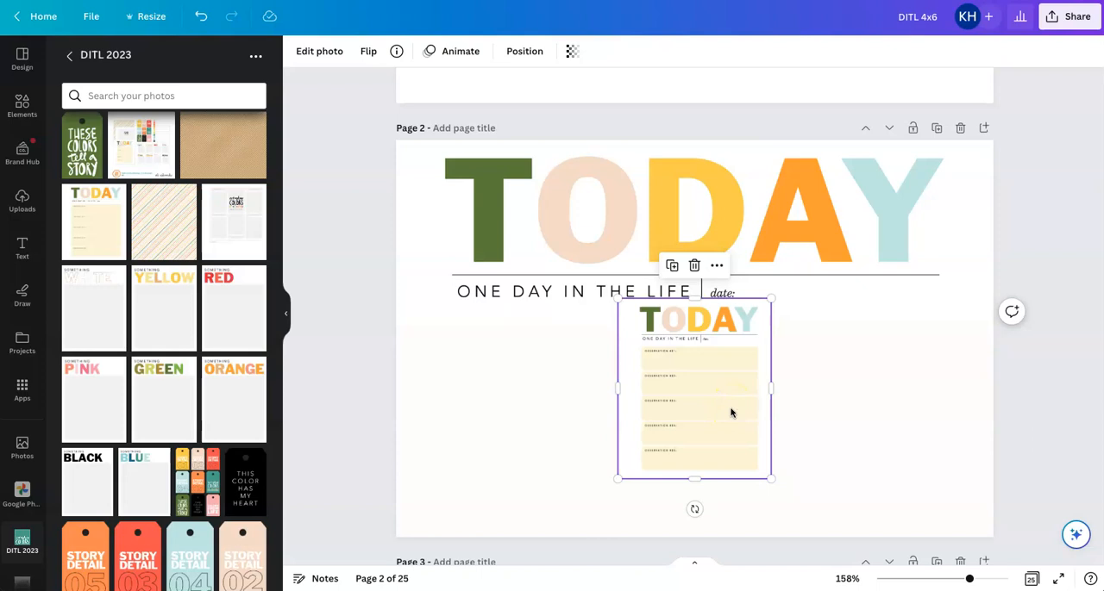
{"action": "key", "text": "Delete"}
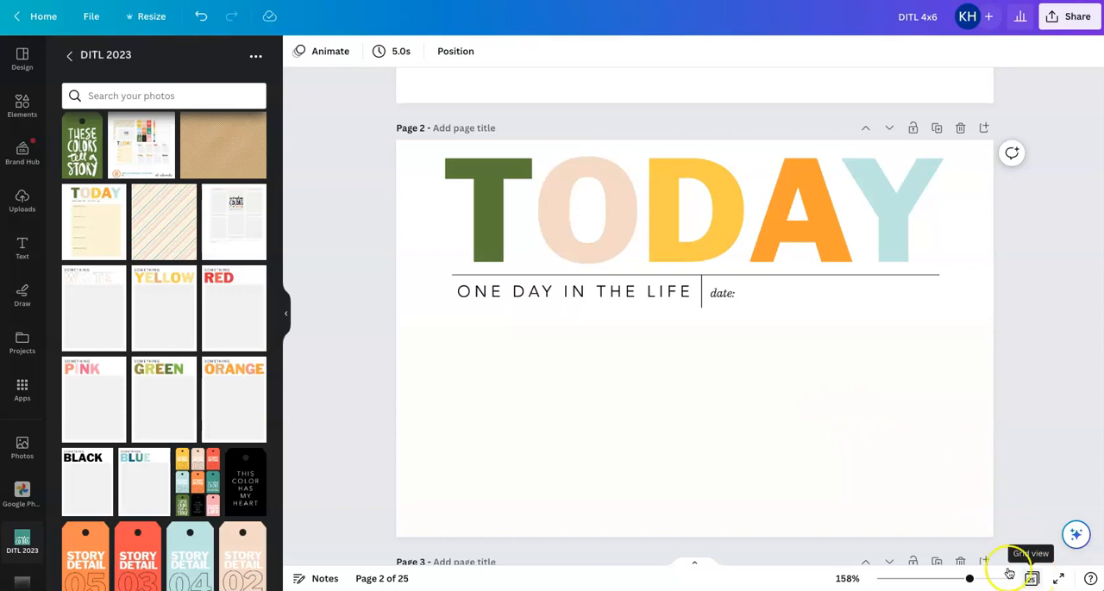
Add a text box below the TODAY heading on page 2 and widen it to match the heading's width
{"action": "left_click", "coordinate": [500, 382]}
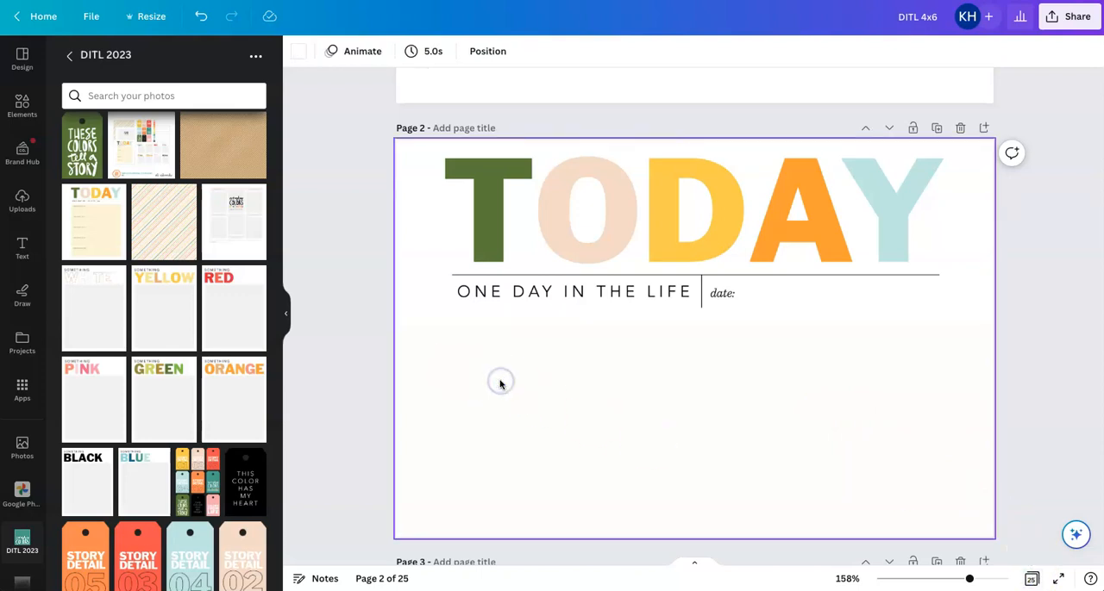
{"action": "key", "text": "t"}
{"action": "left_click_drag", "start_coordinate": [707, 380], "coordinate": [710, 425]}
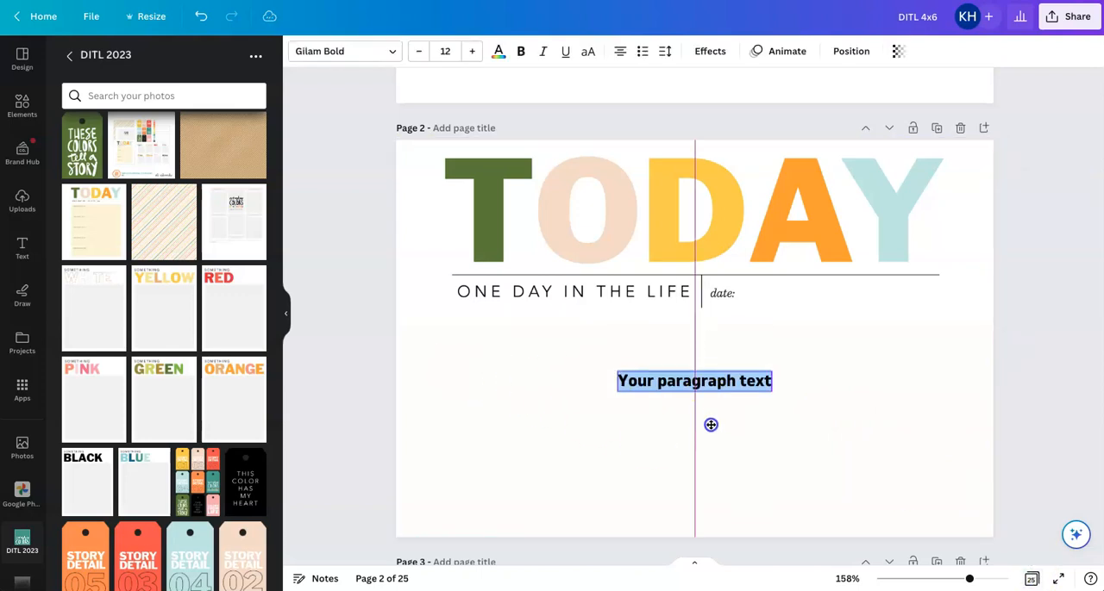
{"action": "left_click_drag", "start_coordinate": [616, 381], "coordinate": [457, 368]}
{"action": "left_click_drag", "start_coordinate": [772, 381], "coordinate": [943, 376]}
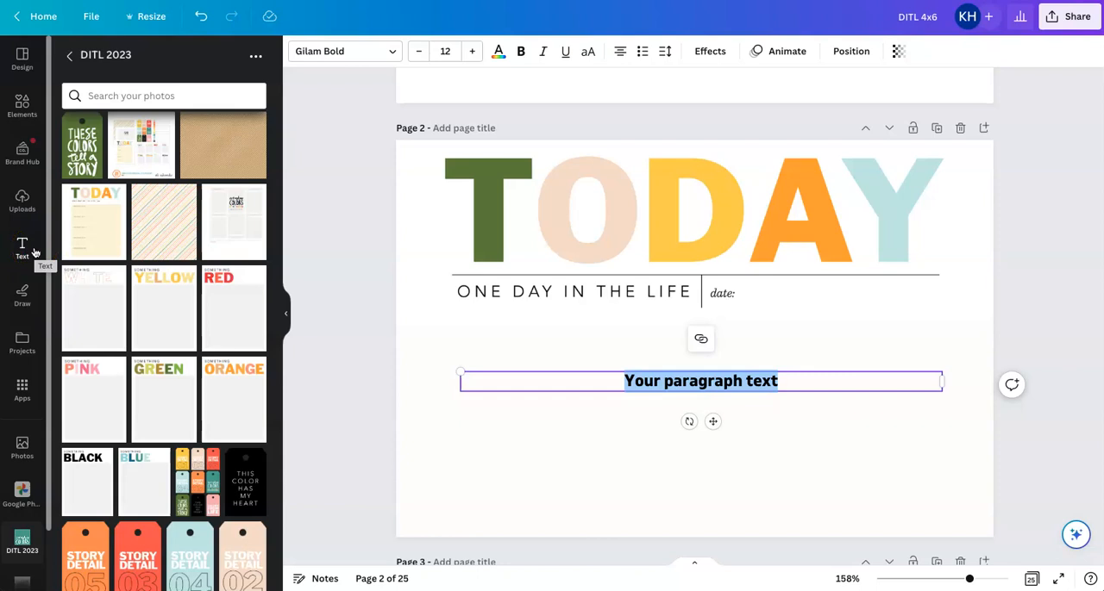
Search the fonts for handwriting styles for the paragraph text box and browse the choices
{"action": "left_click", "coordinate": [387, 51]}
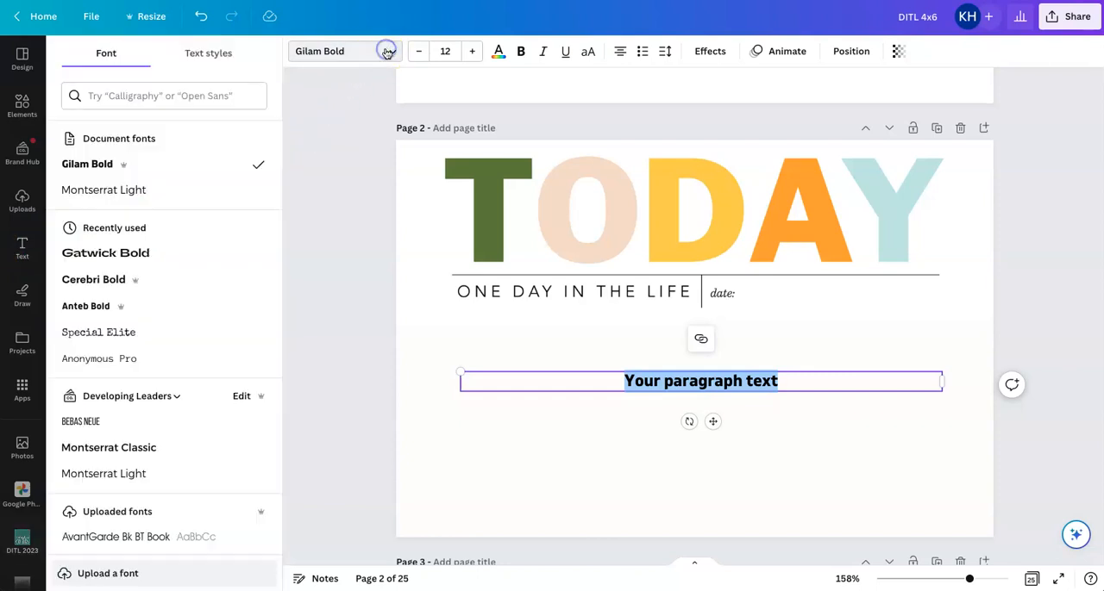
{"action": "left_click", "coordinate": [191, 101]}
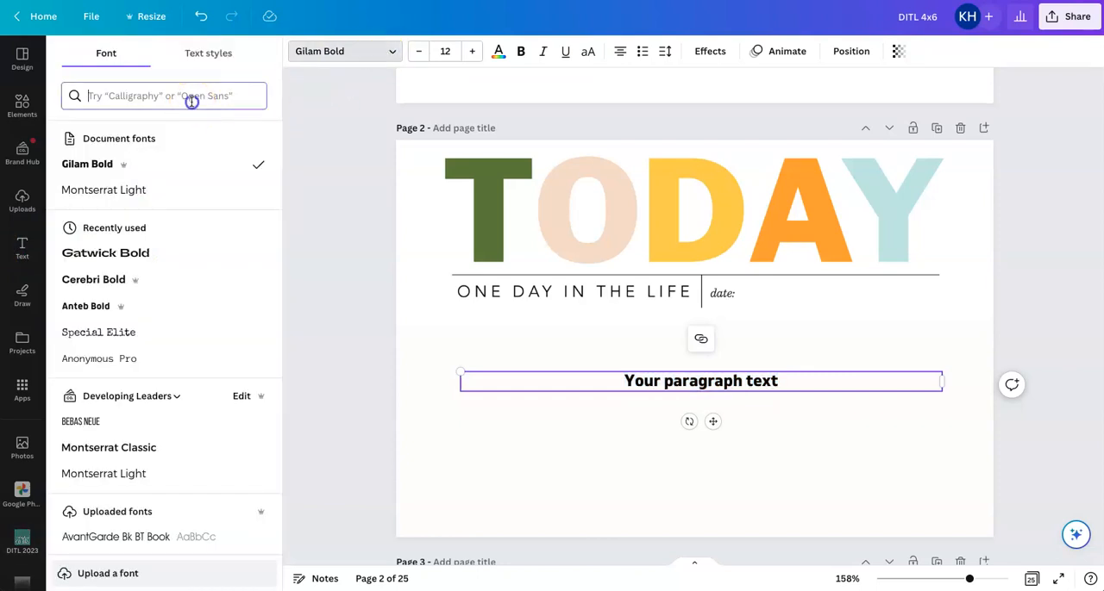
{"action": "type", "text": "hand"}
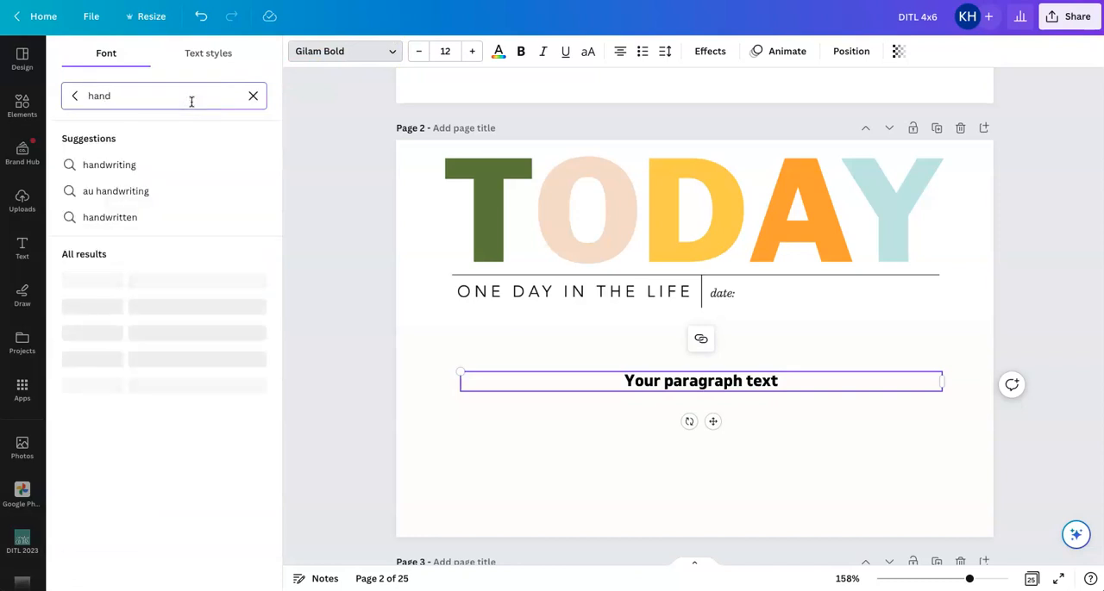
{"action": "left_click", "coordinate": [111, 163]}
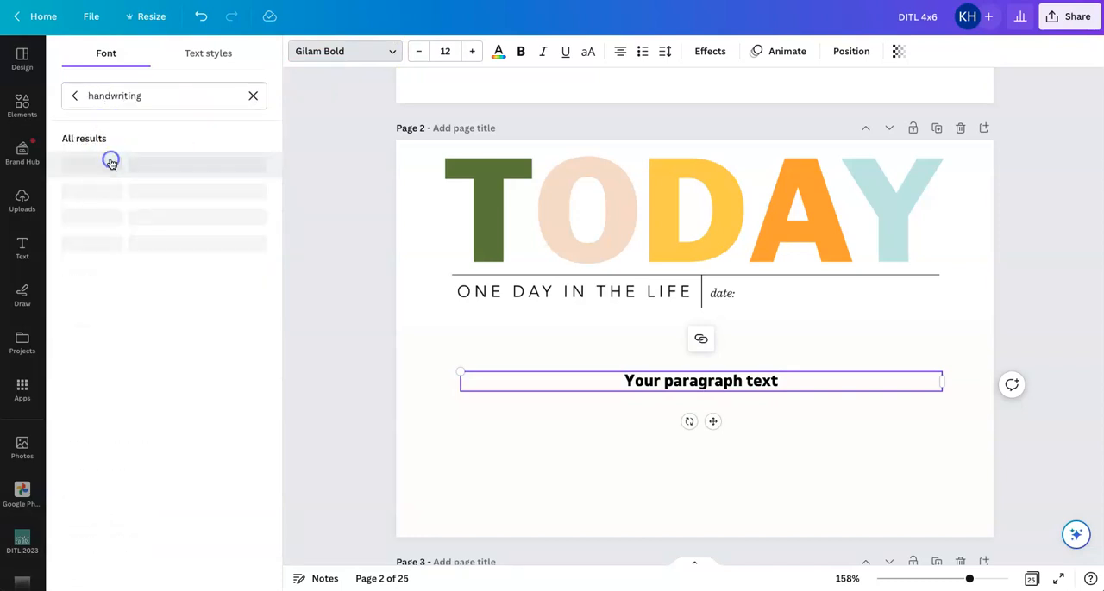
{"action": "scroll", "coordinate": [111, 164], "scroll_direction": "down", "scroll_amount": 1}
{"action": "scroll", "coordinate": [112, 164], "scroll_direction": "up", "scroll_amount": 2}
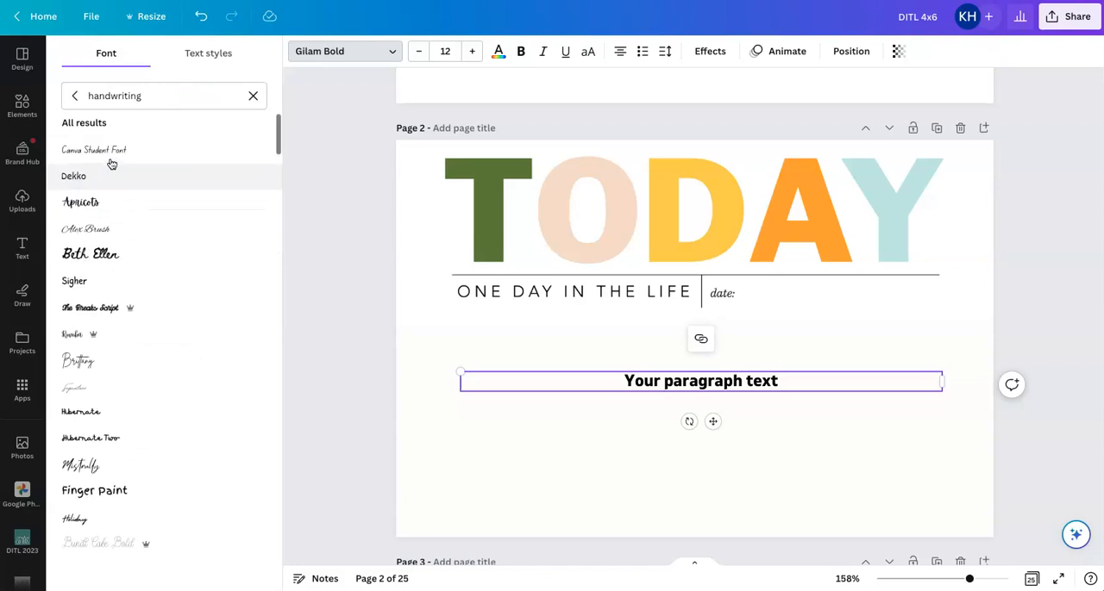
Search the fonts for typewriter styles and apply Special Elite to the paragraph text box on page 2
{"action": "left_click", "coordinate": [97, 96]}
{"action": "left_click_drag", "start_coordinate": [98, 96], "coordinate": [66, 93]}
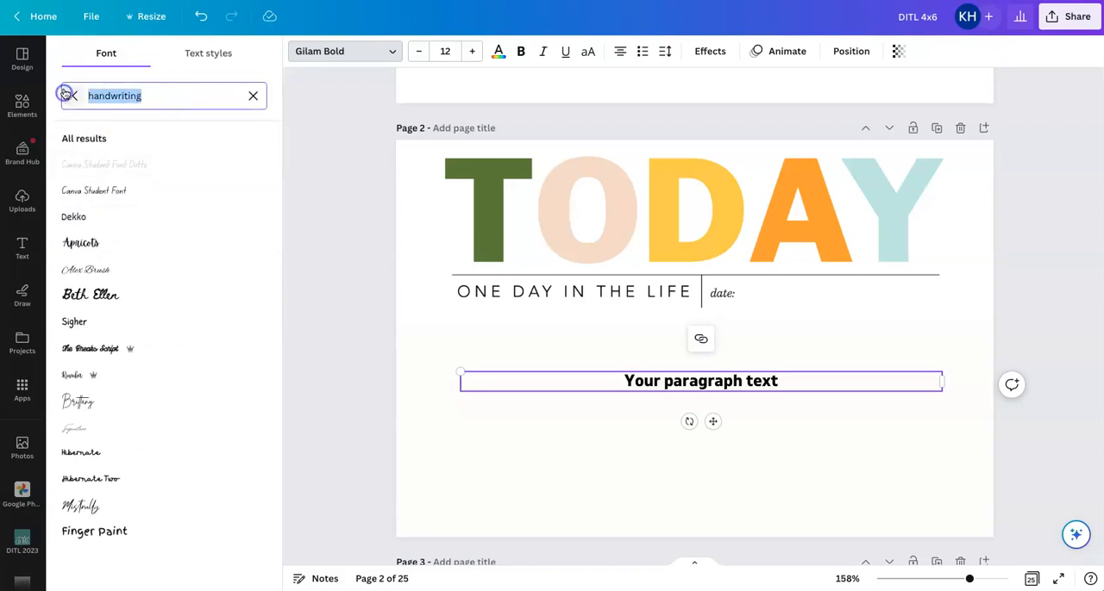
{"action": "type", "text": "typ"}
{"action": "left_click", "coordinate": [103, 165]}
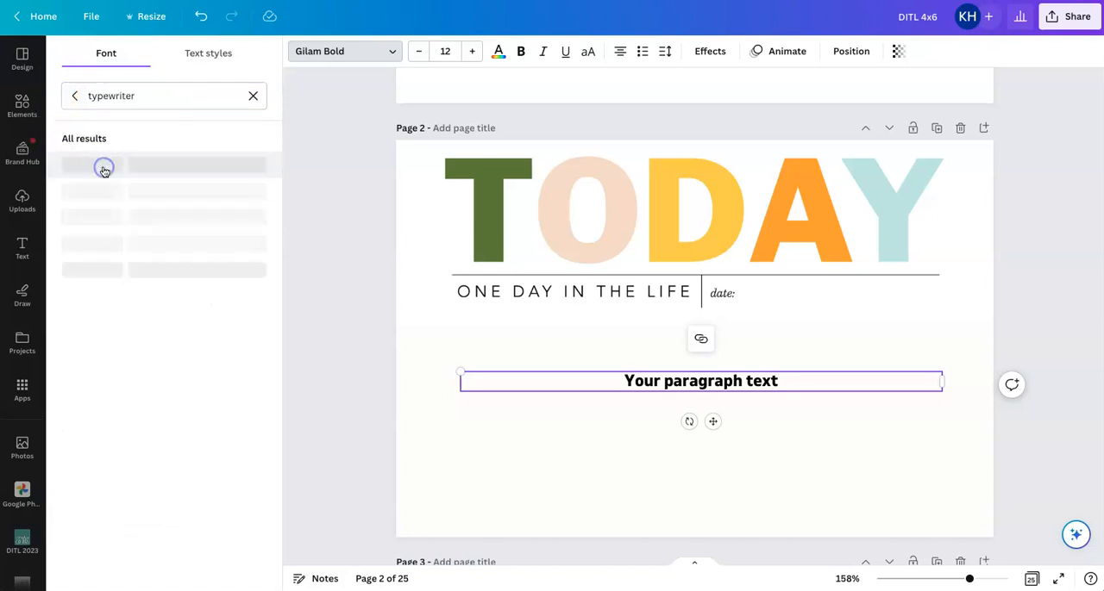
{"action": "scroll", "coordinate": [149, 486], "scroll_direction": "down", "scroll_amount": 4}
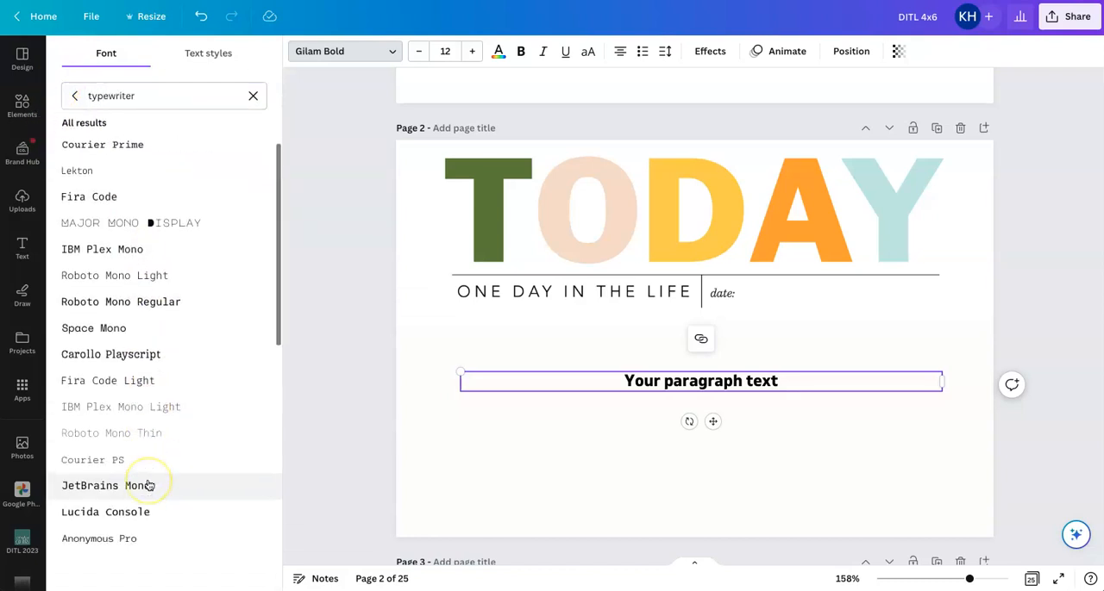
{"action": "left_click", "coordinate": [144, 492]}
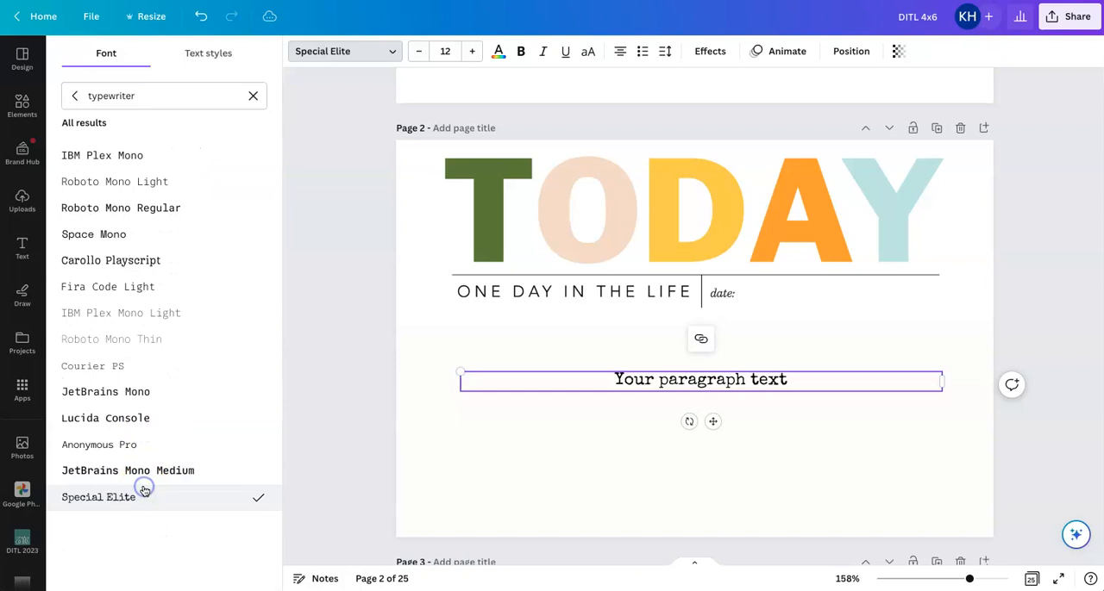
Set the paragraph text to size 10 and align it left
{"action": "left_click", "coordinate": [420, 52]}
{"action": "left_click", "coordinate": [420, 52]}
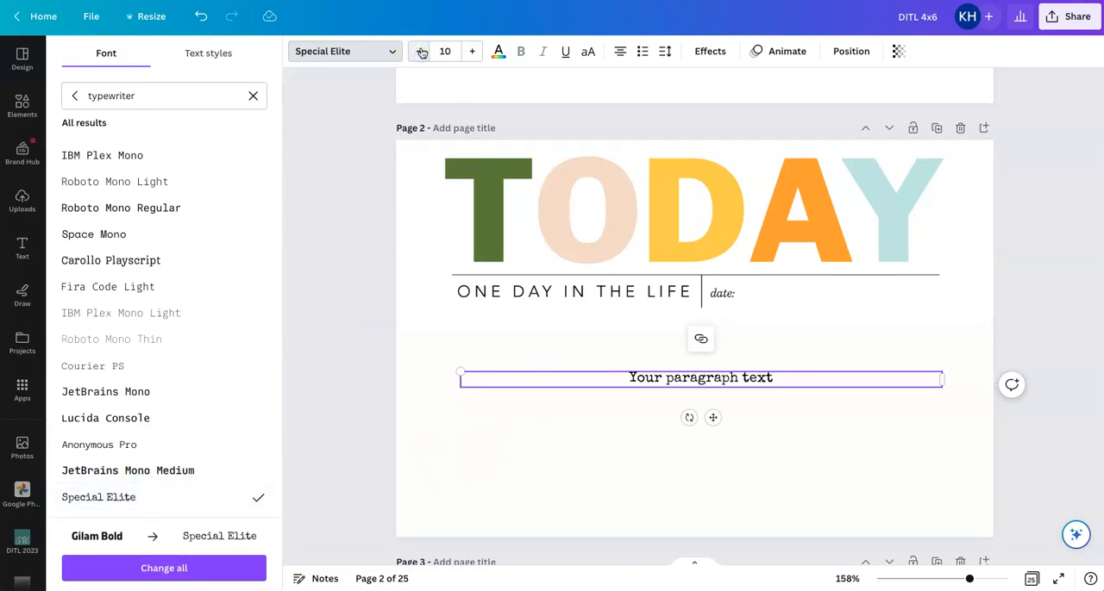
{"action": "left_click", "coordinate": [619, 52]}
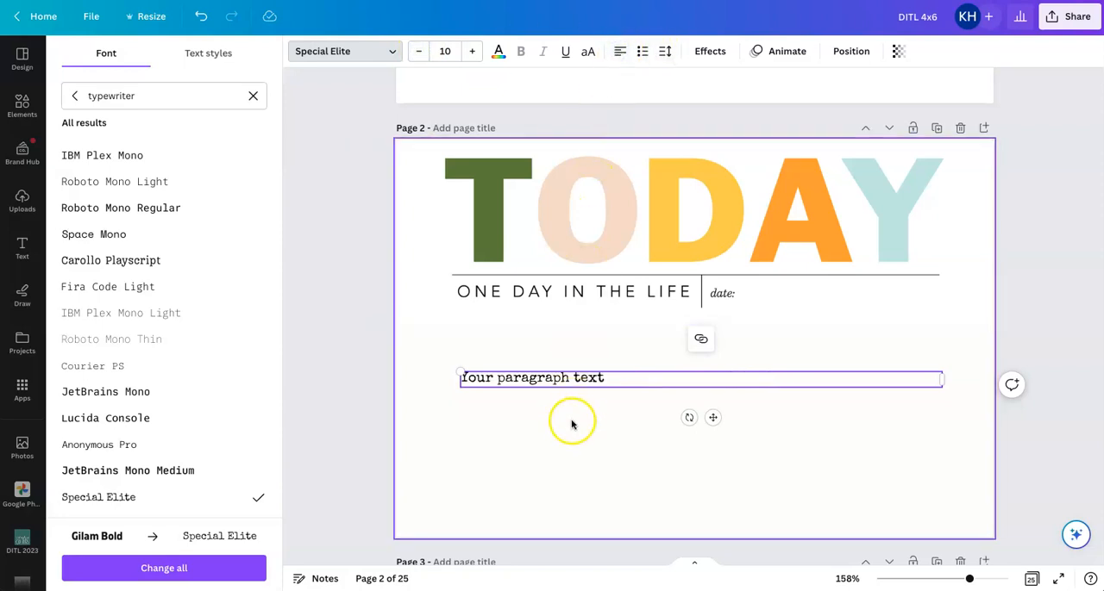
Move the paragraph text box to just below the ONE DAY IN THE LIFE line and color its text dark gray
{"action": "left_click_drag", "start_coordinate": [712, 421], "coordinate": [710, 377]}
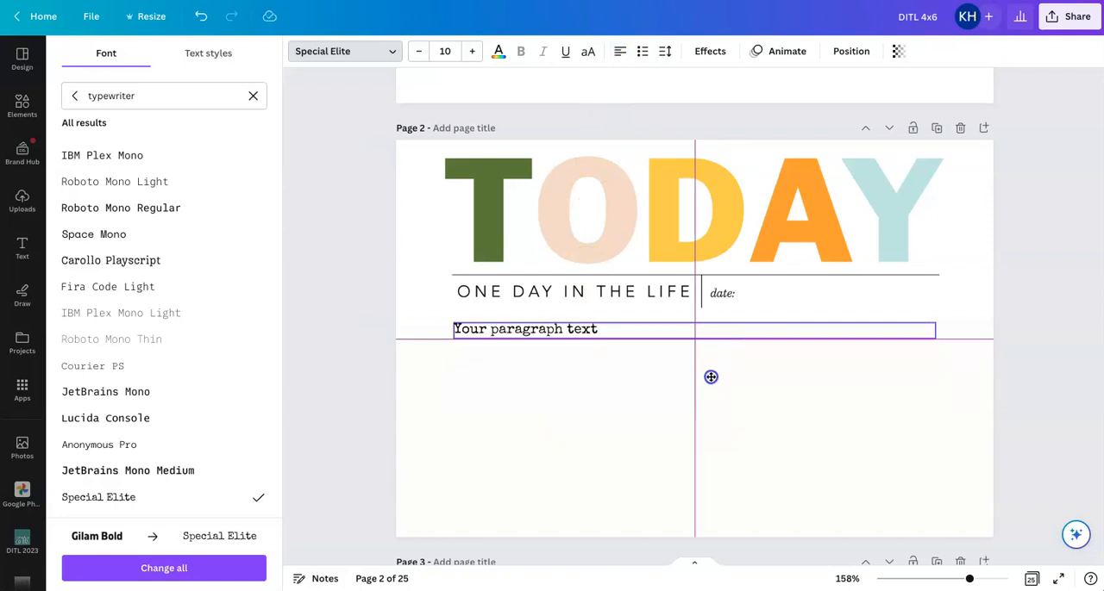
{"action": "left_click_drag", "start_coordinate": [710, 377], "coordinate": [707, 374]}
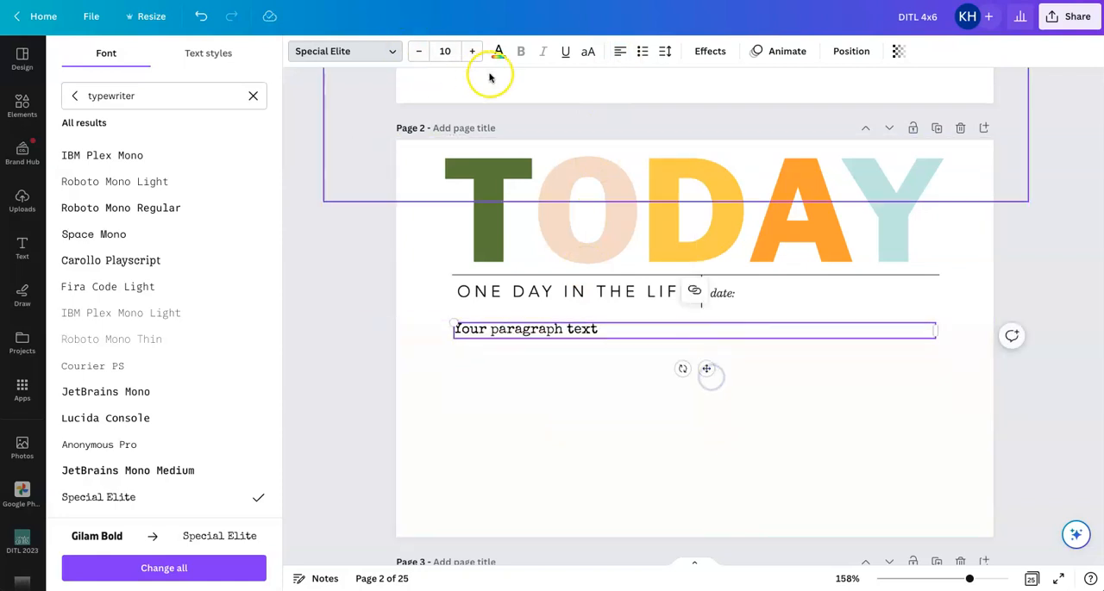
{"action": "left_click", "coordinate": [498, 52]}
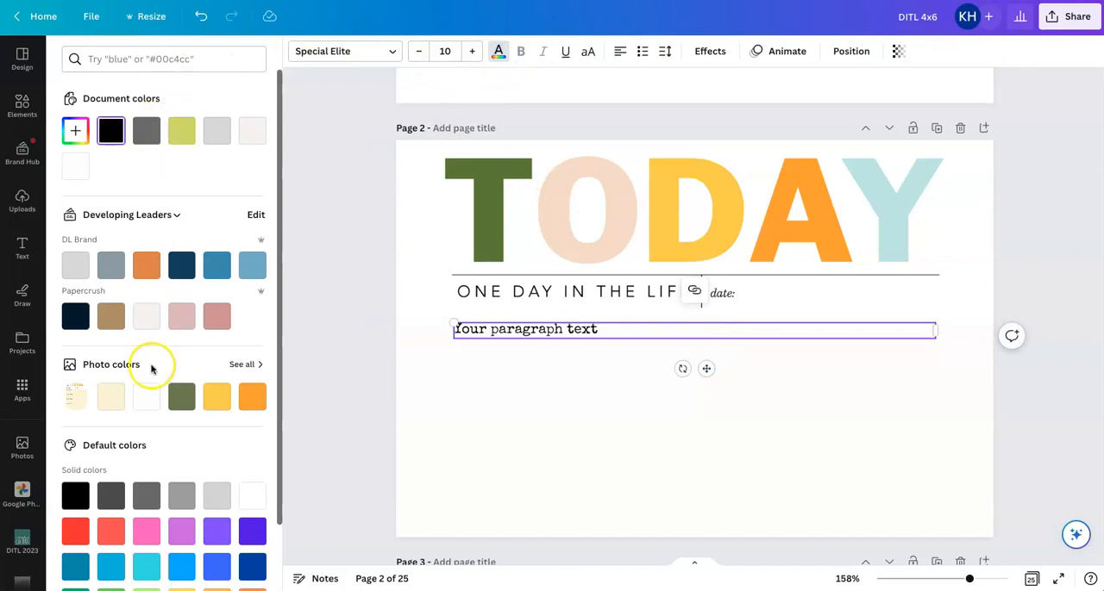
{"action": "left_click", "coordinate": [110, 503]}
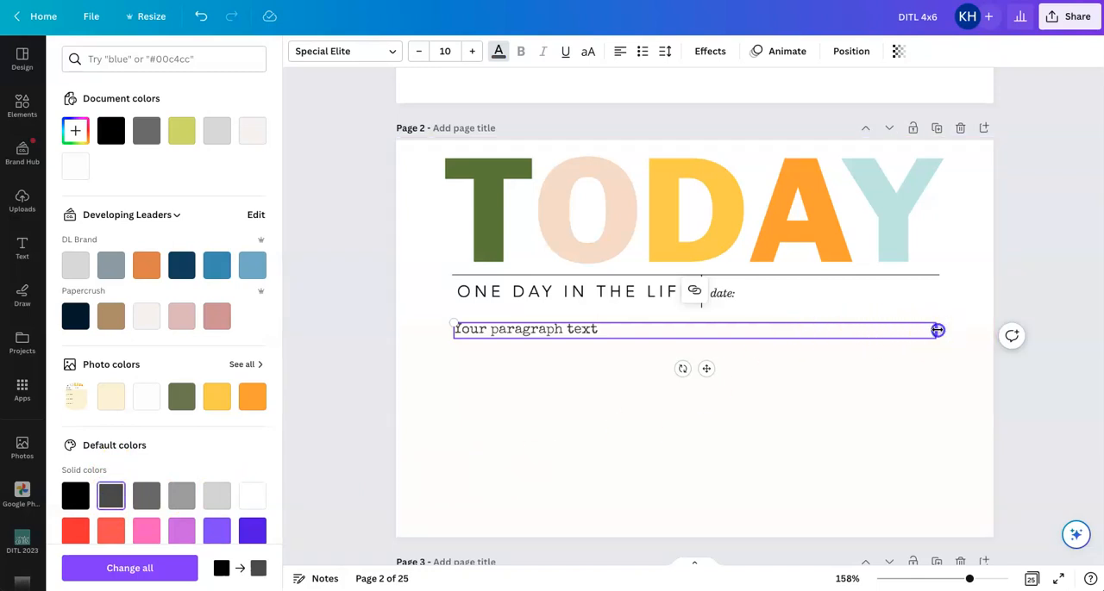
{"action": "left_click", "coordinate": [887, 422]}
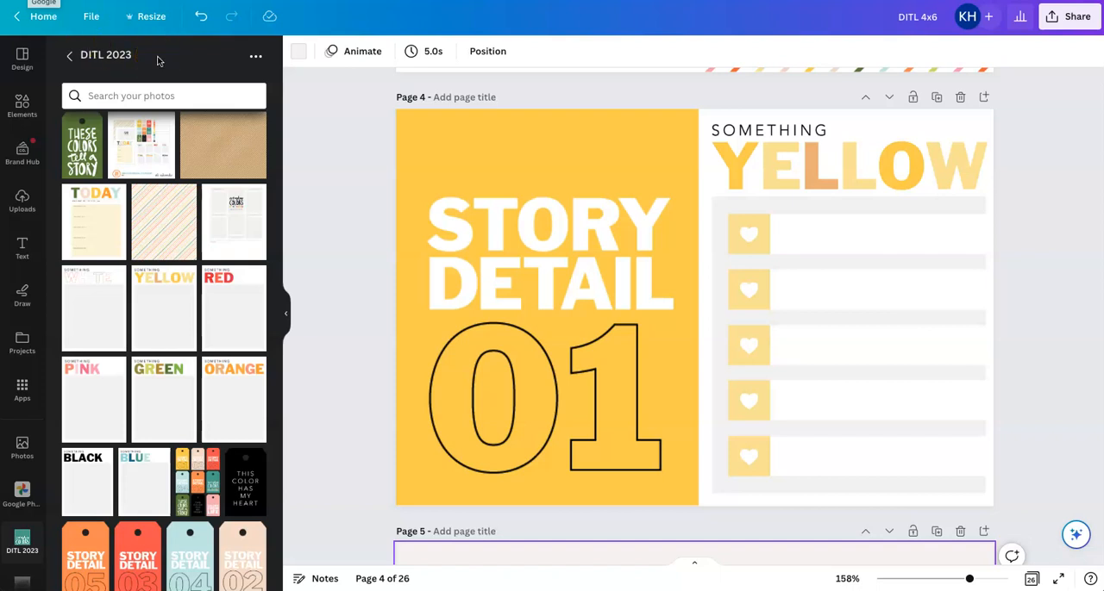
Add the SOMETHING YELLOW card to blank page 5 and enlarge it to 3 by 4 in, filling the page's left half
{"action": "scroll", "coordinate": [680, 270], "scroll_direction": "down", "scroll_amount": 5}
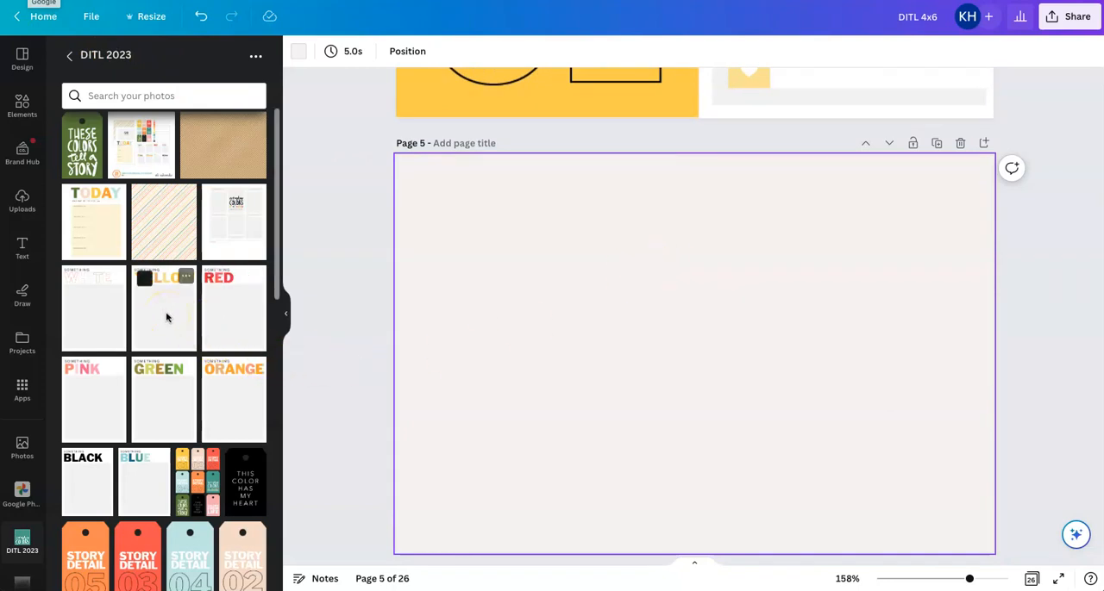
{"action": "left_click", "coordinate": [167, 318]}
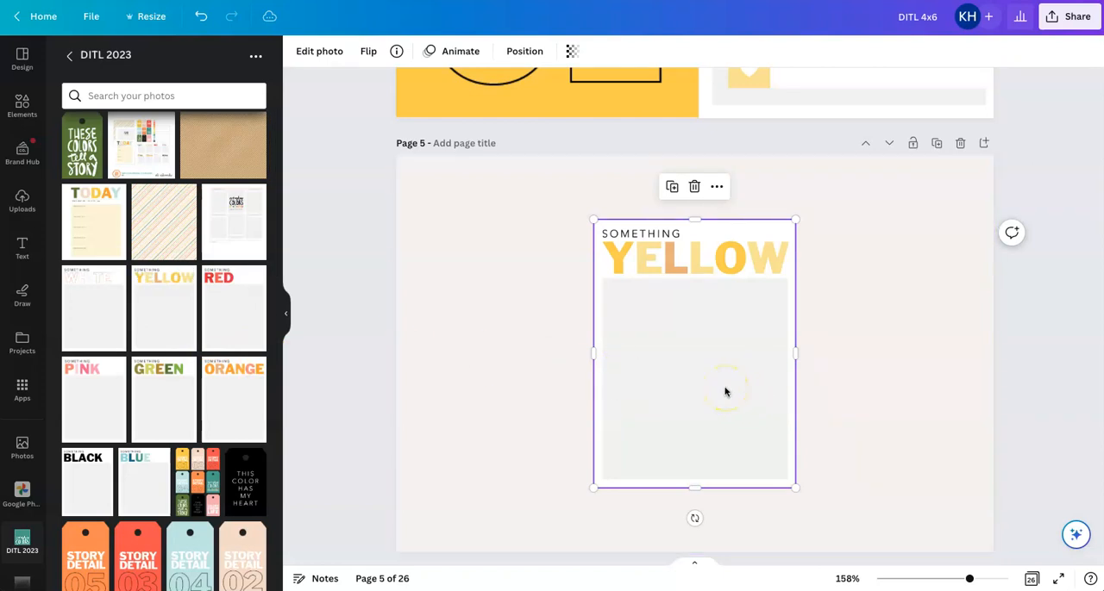
{"action": "left_click_drag", "start_coordinate": [725, 390], "coordinate": [530, 325]}
{"action": "left_click_drag", "start_coordinate": [598, 423], "coordinate": [715, 538]}
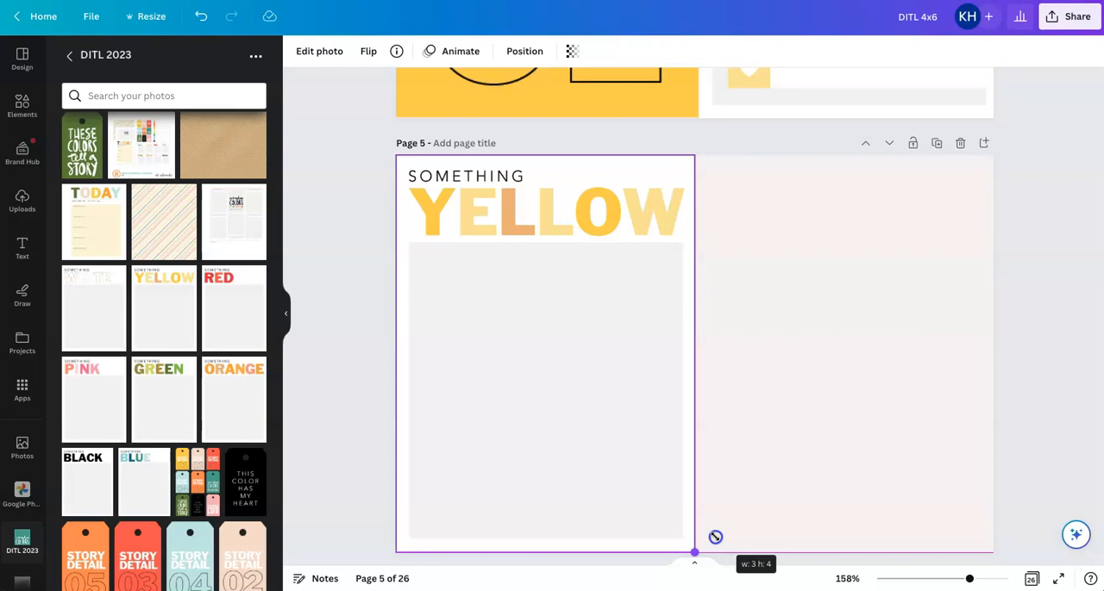
{"action": "left_click_drag", "start_coordinate": [715, 538], "coordinate": [700, 555]}
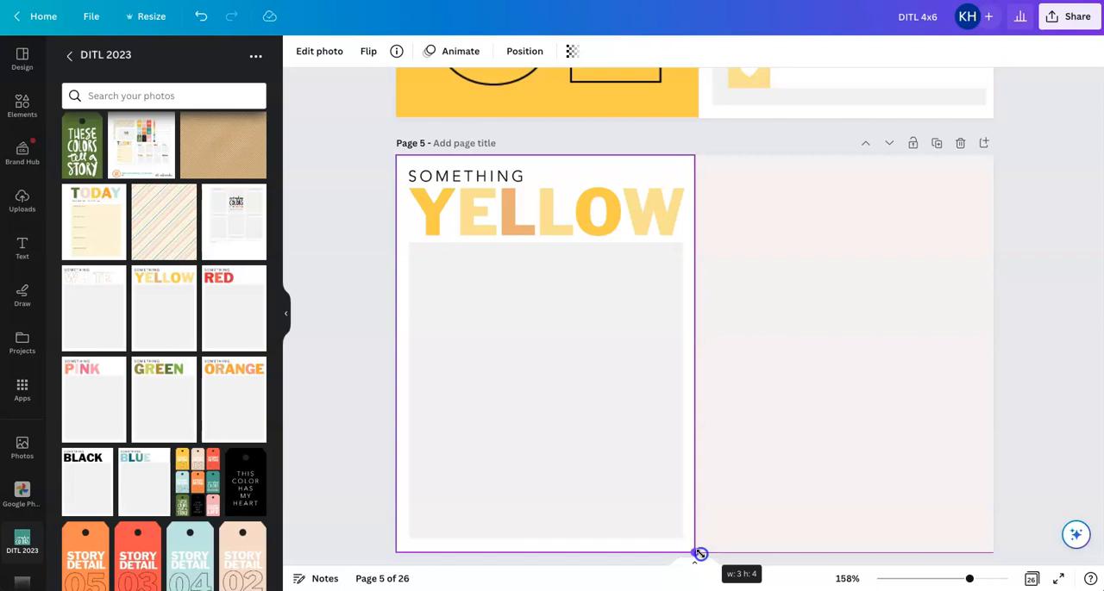
{"action": "left_click_drag", "start_coordinate": [700, 555], "coordinate": [700, 554]}
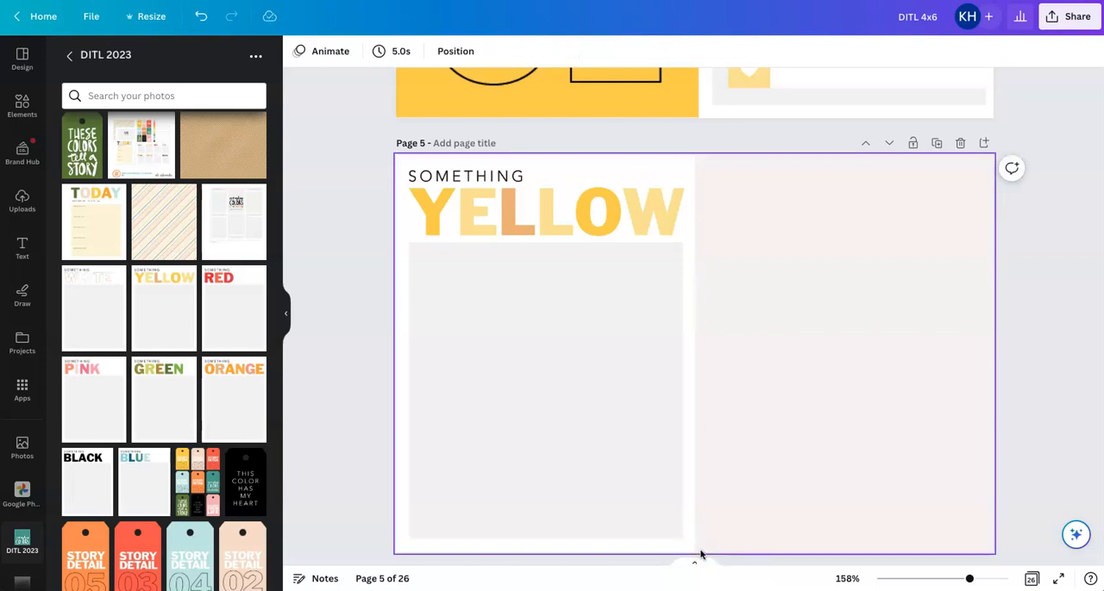
{"action": "left_click", "coordinate": [700, 552]}
{"action": "left_click", "coordinate": [1016, 415]}
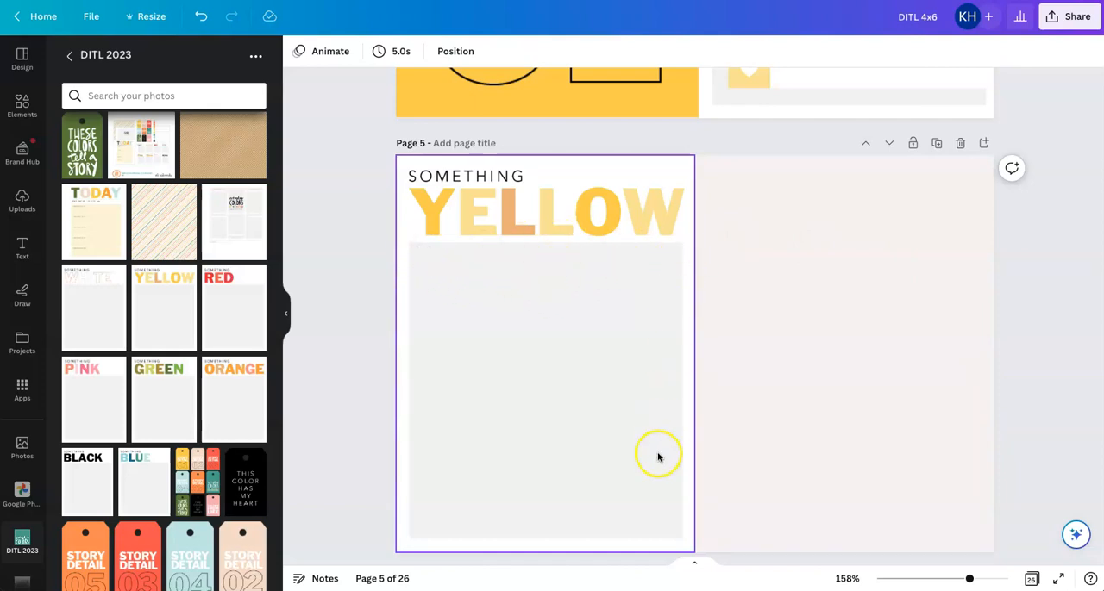
Insert a single-photo grid on page 5 and narrow it to about 3.02 in, roughly the width of the SOMETHING YELLOW card
{"action": "left_click", "coordinate": [771, 401]}
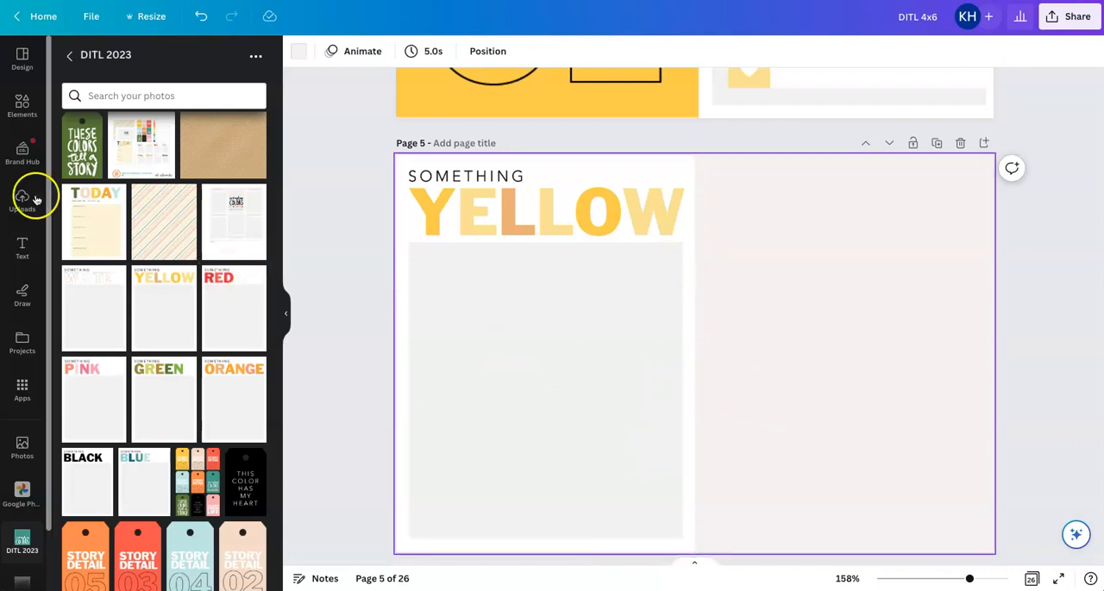
{"action": "left_click", "coordinate": [25, 103]}
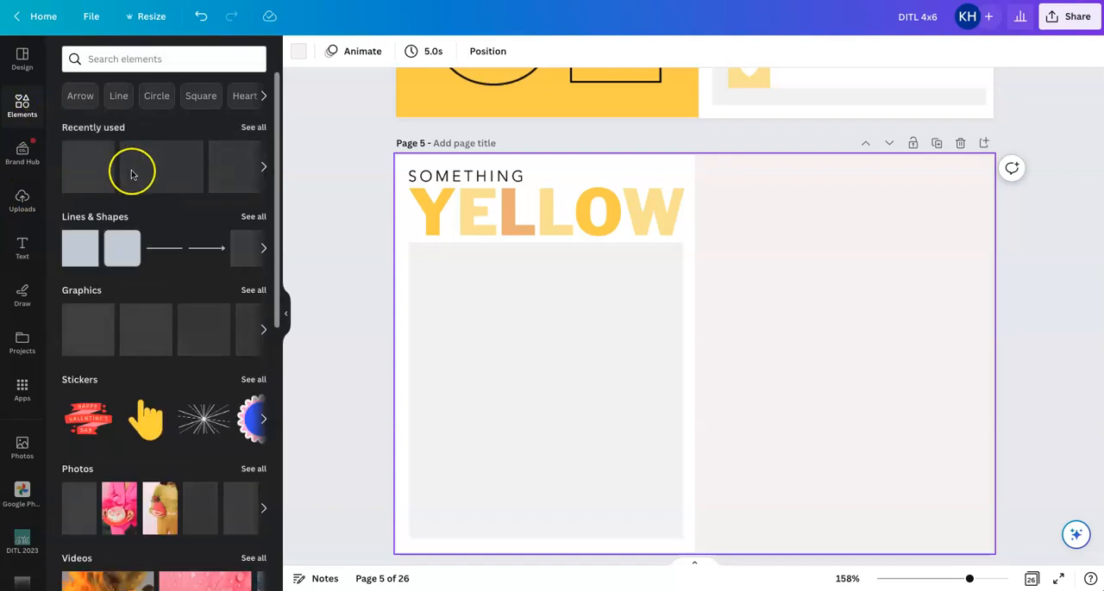
{"action": "scroll", "coordinate": [131, 170], "scroll_direction": "down", "scroll_amount": 5}
{"action": "scroll", "coordinate": [131, 170], "scroll_direction": "down", "scroll_amount": 3}
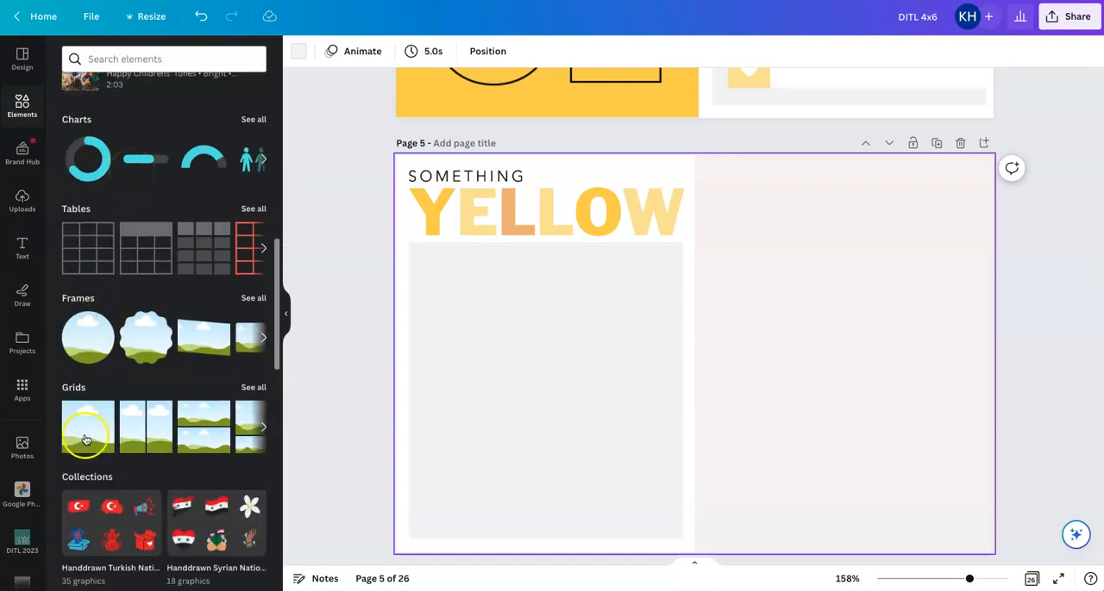
{"action": "left_click", "coordinate": [85, 433]}
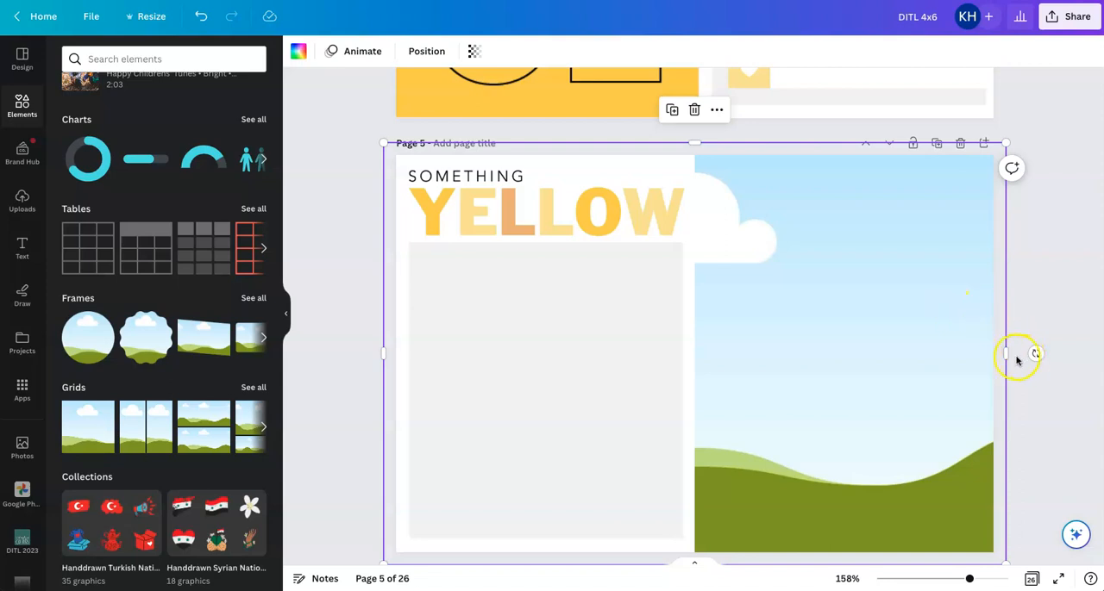
{"action": "left_click_drag", "start_coordinate": [1007, 355], "coordinate": [685, 334]}
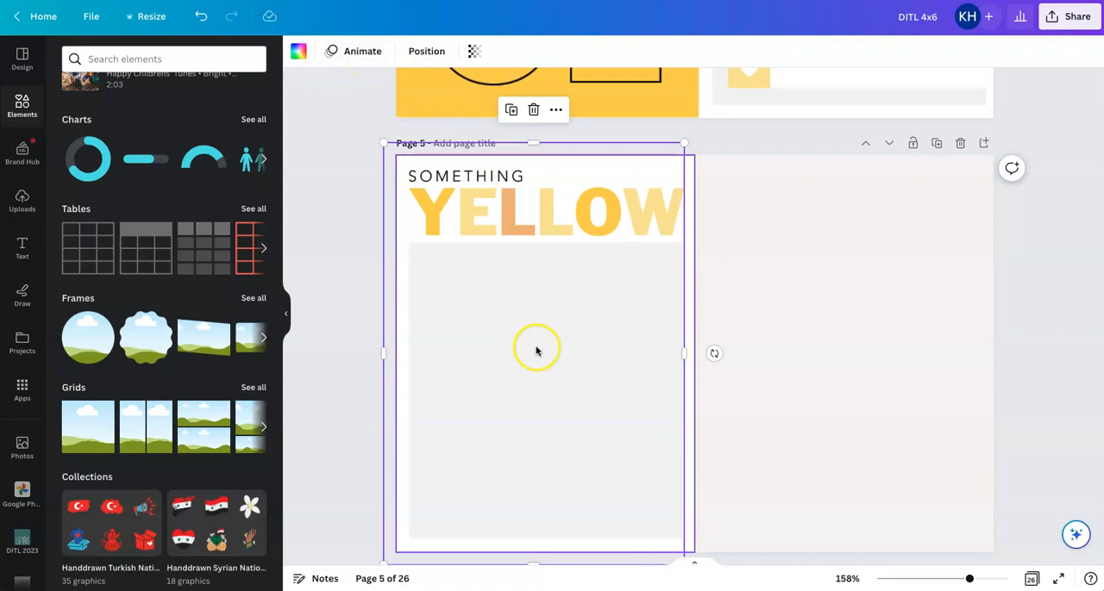
Bring the photo grid to the front, and reorder the layers so the SOMETHING YELLOW card sits above it
{"action": "left_click", "coordinate": [426, 51]}
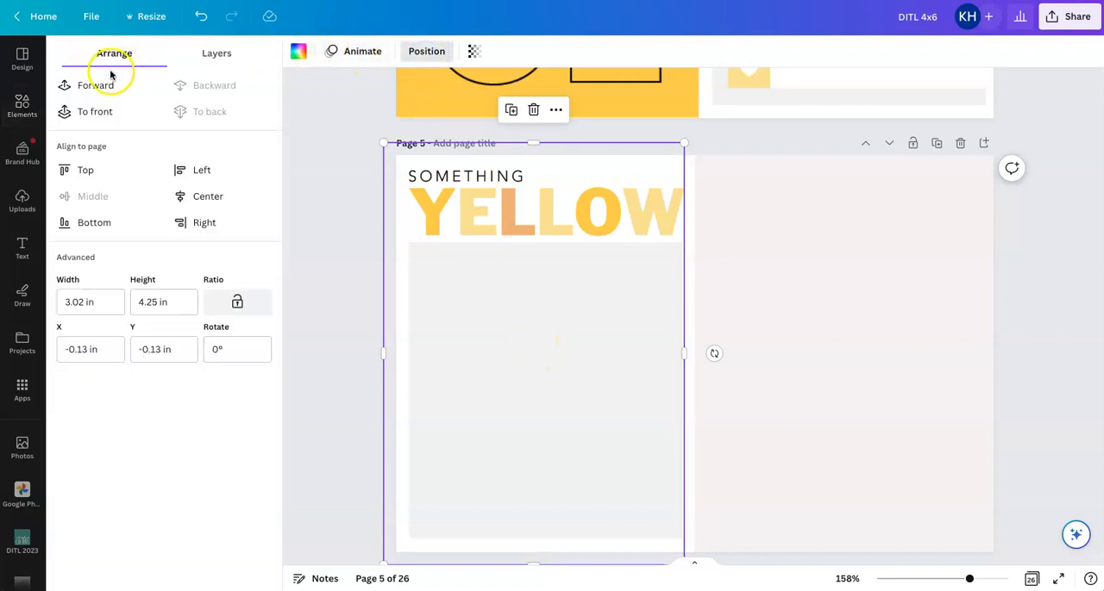
{"action": "left_click", "coordinate": [93, 110]}
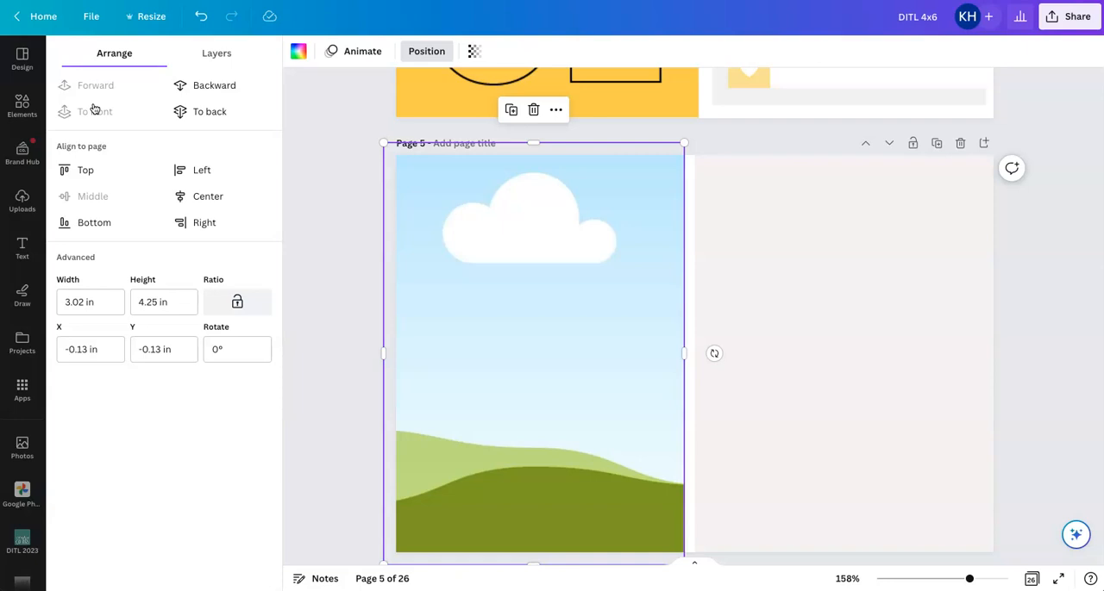
{"action": "left_click", "coordinate": [217, 55]}
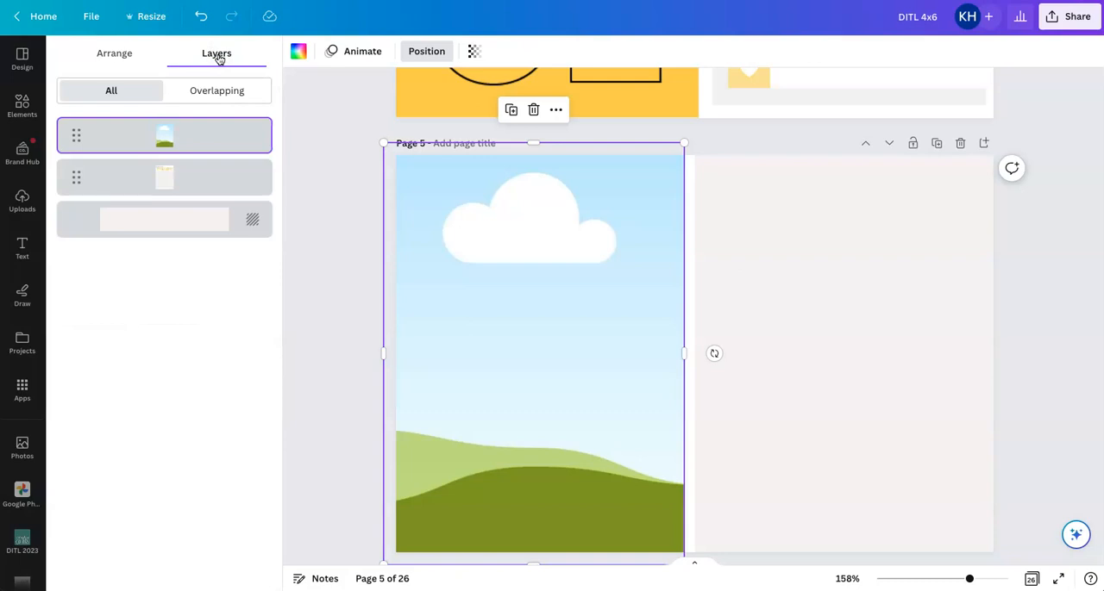
{"action": "left_click_drag", "start_coordinate": [116, 187], "coordinate": [117, 136]}
{"action": "left_click_drag", "start_coordinate": [120, 174], "coordinate": [117, 127]}
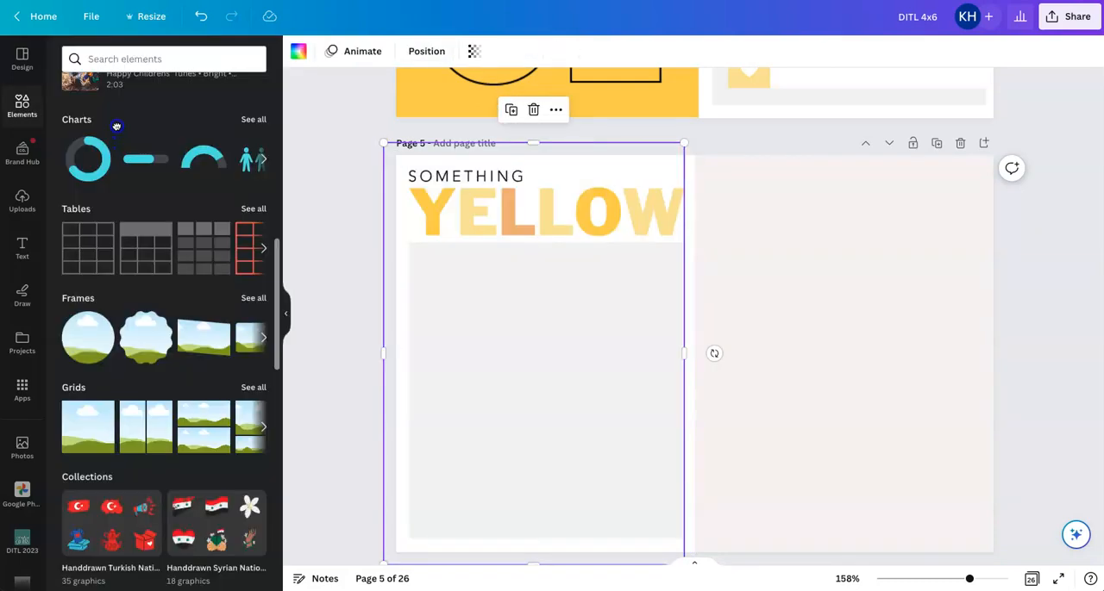
Send the SOMETHING YELLOW card to the back, behind the photo grid
{"action": "left_click", "coordinate": [504, 187]}
{"action": "left_click", "coordinate": [505, 55]}
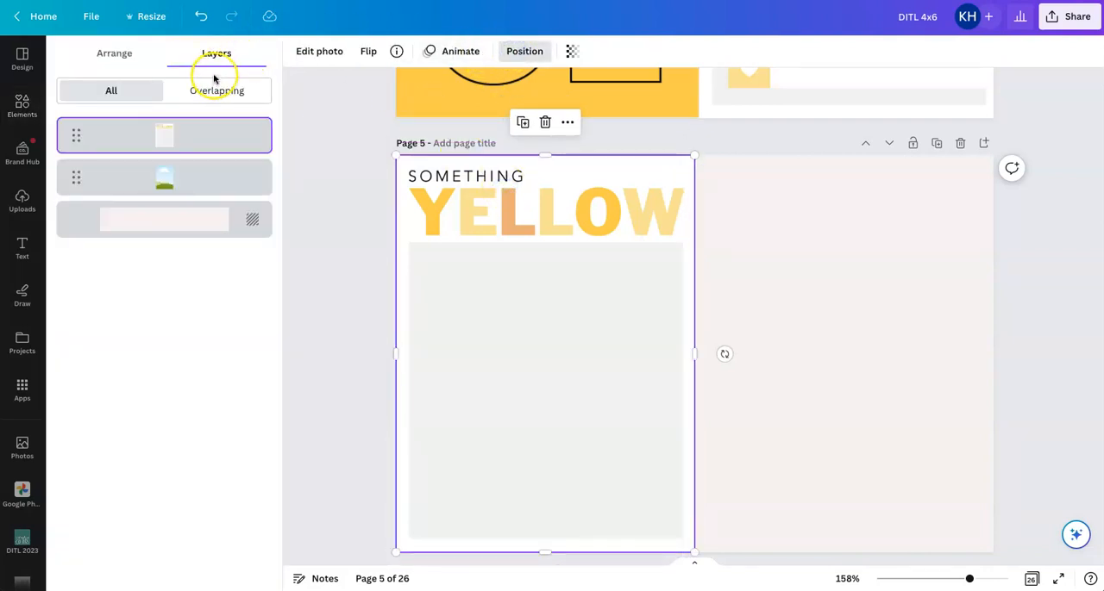
{"action": "left_click", "coordinate": [112, 60]}
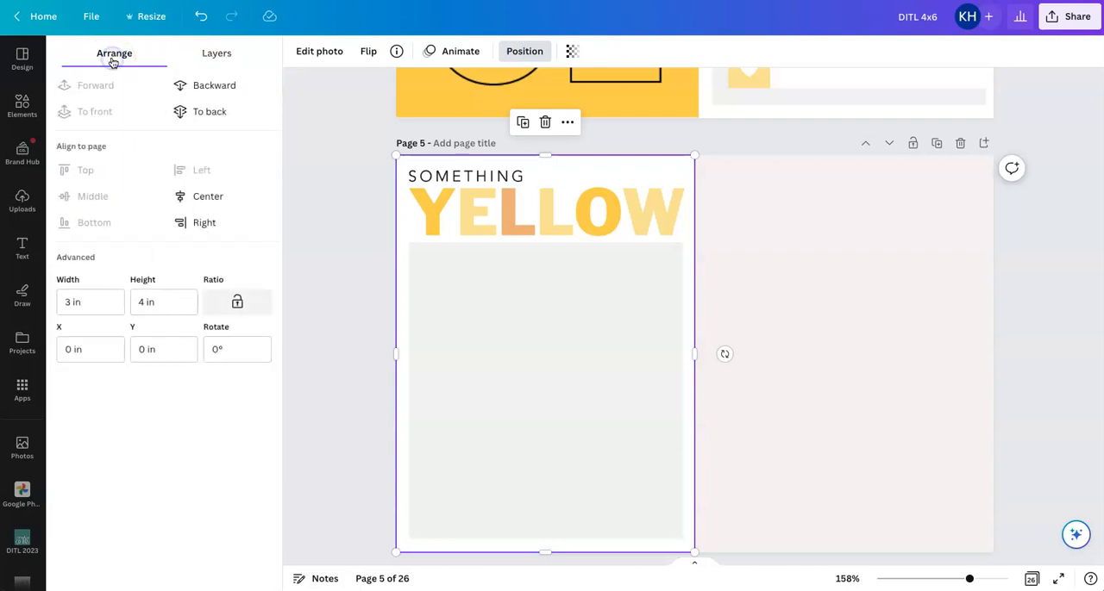
{"action": "left_click", "coordinate": [204, 110]}
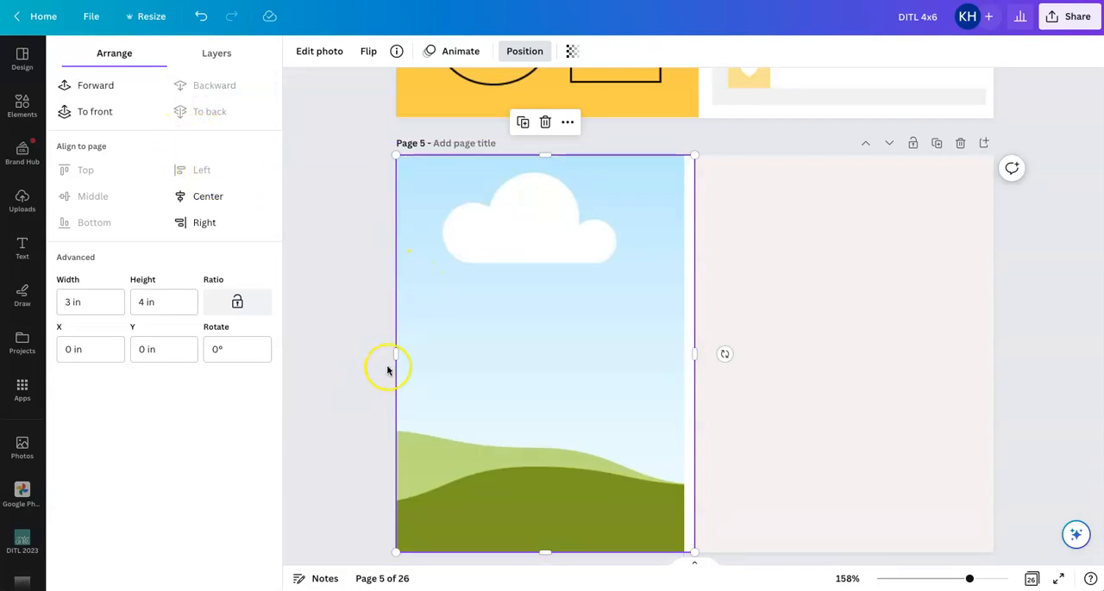
Delete the photo grid and extend the SOMETHING YELLOW card's cropped left side back to the page edge
{"action": "left_click_drag", "start_coordinate": [403, 355], "coordinate": [422, 354]}
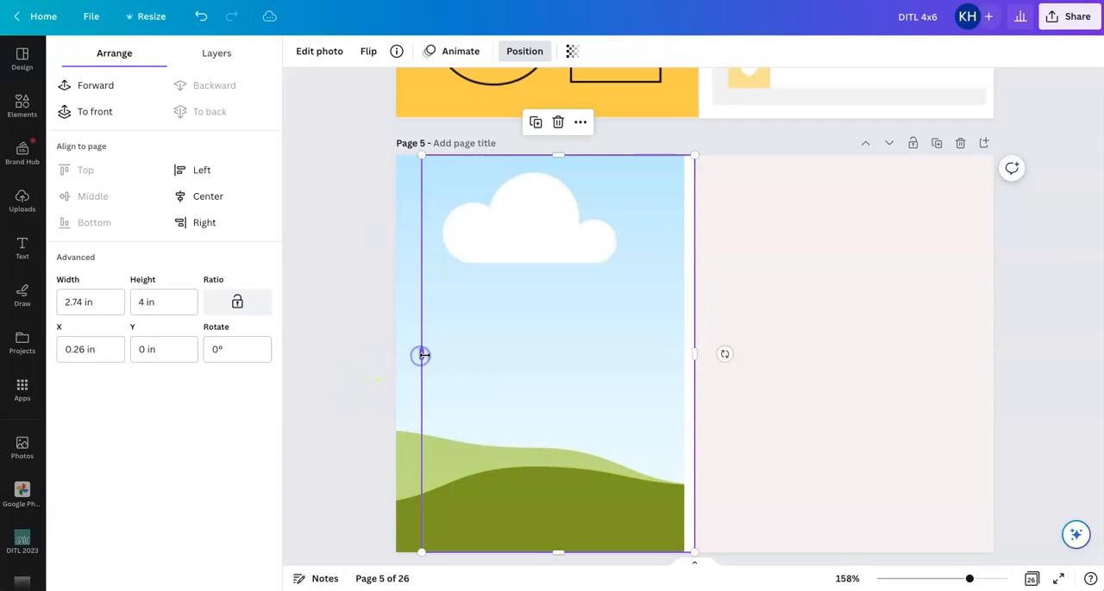
{"action": "left_click", "coordinate": [773, 288]}
{"action": "left_click", "coordinate": [519, 234]}
{"action": "key", "text": "Delete"}
{"action": "left_click", "coordinate": [530, 276]}
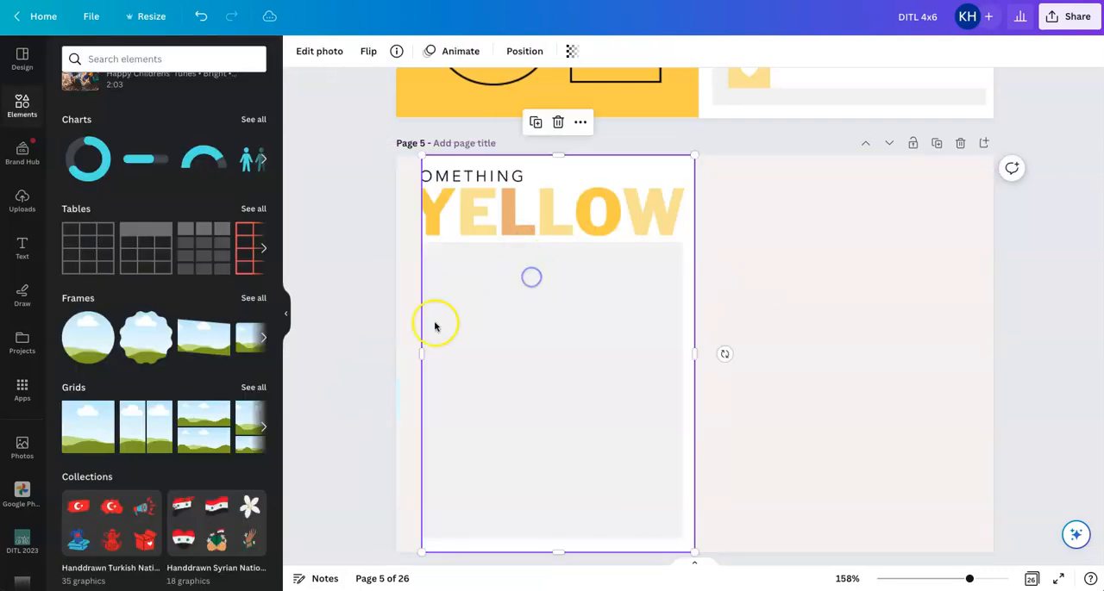
{"action": "left_click_drag", "start_coordinate": [421, 354], "coordinate": [397, 356]}
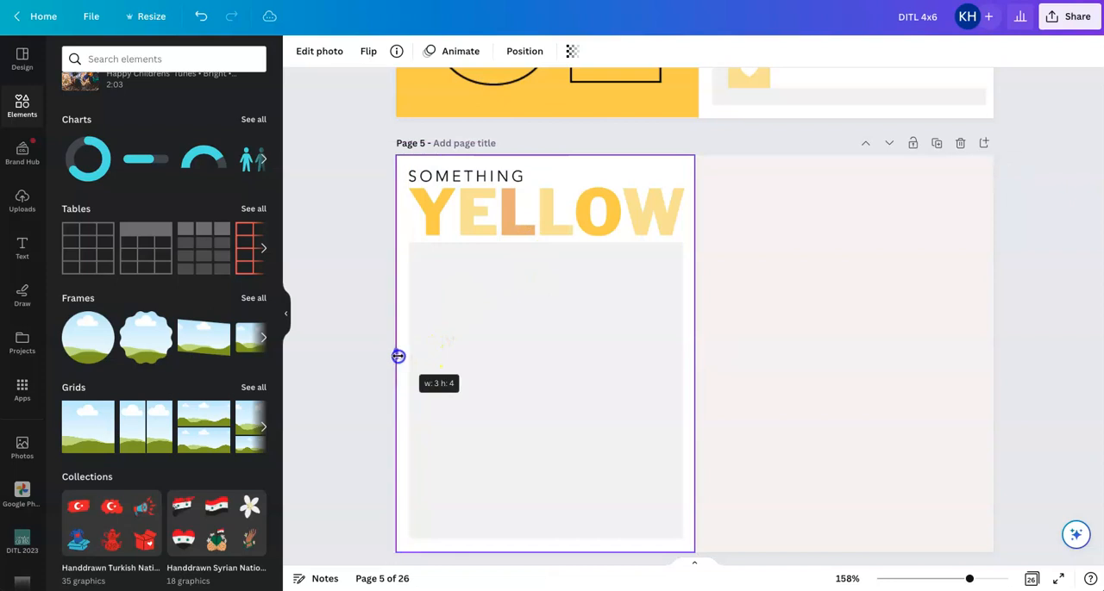
Insert a new single-photo grid on page 5 and bring it in front of the SOMETHING YELLOW card
{"action": "left_click", "coordinate": [784, 345]}
{"action": "left_click", "coordinate": [100, 426]}
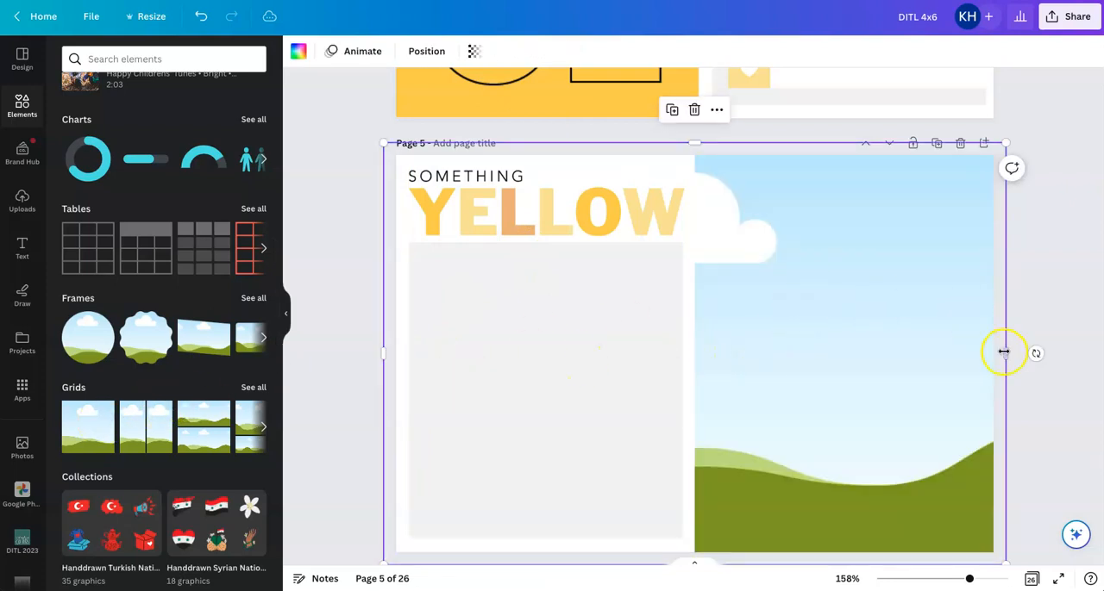
{"action": "left_click", "coordinate": [426, 51]}
{"action": "left_click", "coordinate": [96, 111]}
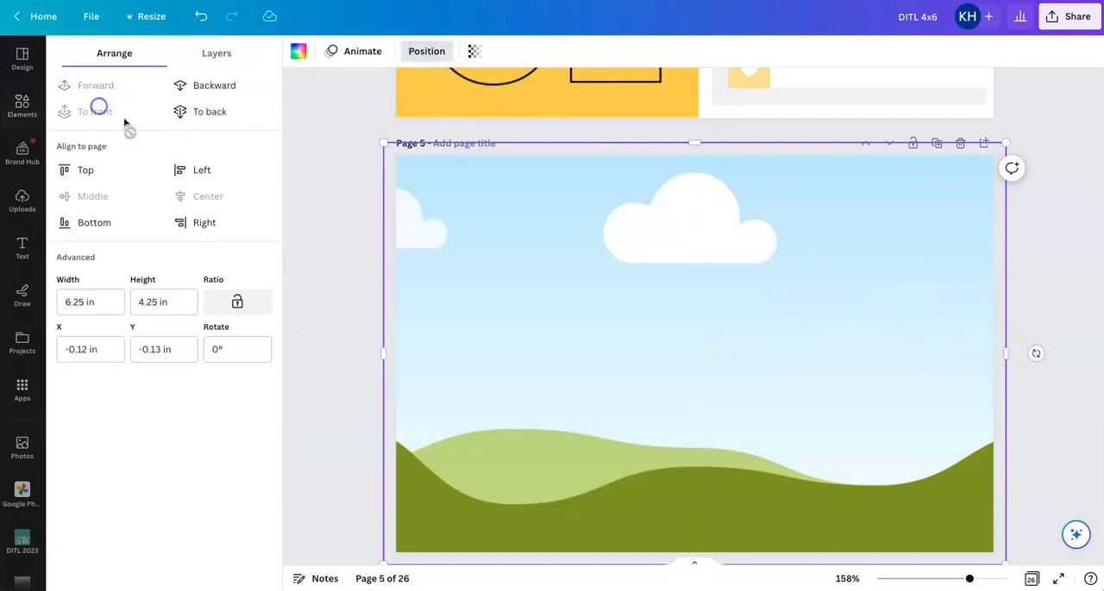
Resize the page 5 photo grid to about 2.72 x 2.98 in so it covers the SOMETHING YELLOW card's gray area
{"action": "left_click_drag", "start_coordinate": [383, 350], "coordinate": [571, 351]}
{"action": "left_click_drag", "start_coordinate": [785, 144], "coordinate": [788, 244]}
{"action": "left_click_drag", "start_coordinate": [996, 405], "coordinate": [819, 402]}
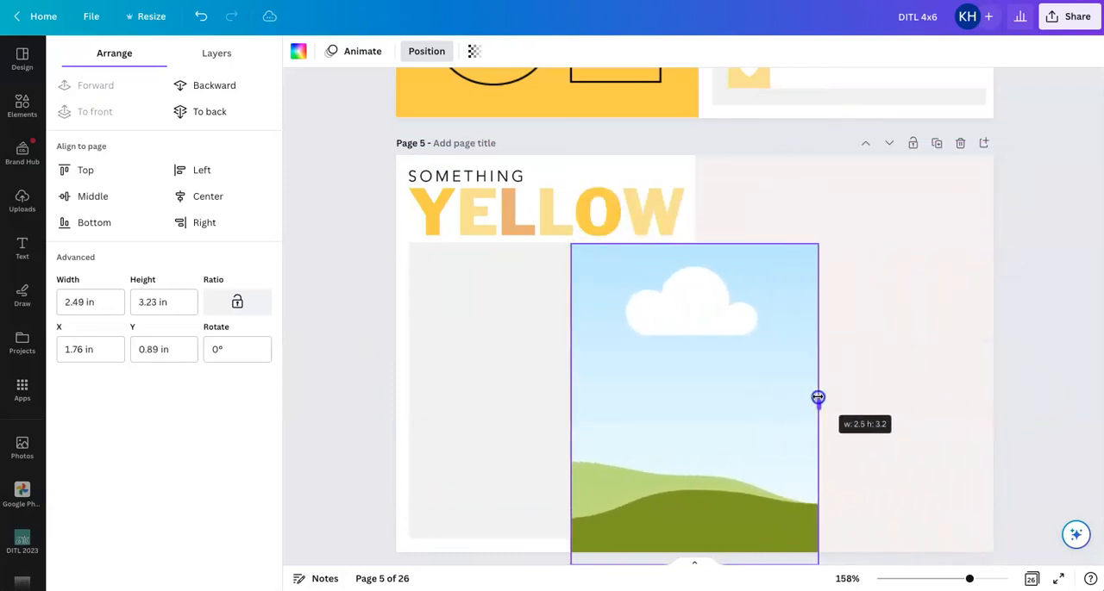
{"action": "left_click_drag", "start_coordinate": [744, 392], "coordinate": [584, 393]}
{"action": "left_click_drag", "start_coordinate": [661, 405], "coordinate": [684, 407]}
{"action": "scroll", "coordinate": [561, 424], "scroll_direction": "down", "scroll_amount": 2}
{"action": "left_click_drag", "start_coordinate": [550, 429], "coordinate": [556, 403]}
{"action": "left_click", "coordinate": [819, 343]}
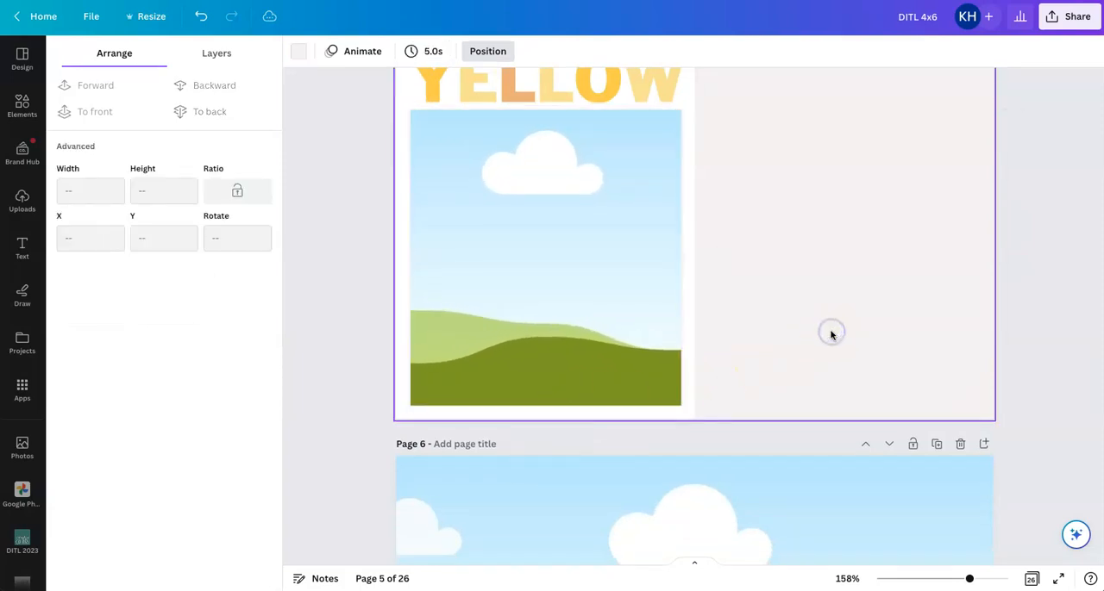
Widen the photo grid slightly on both sides so it fully covers the width of the gray area
{"action": "left_click", "coordinate": [662, 242]}
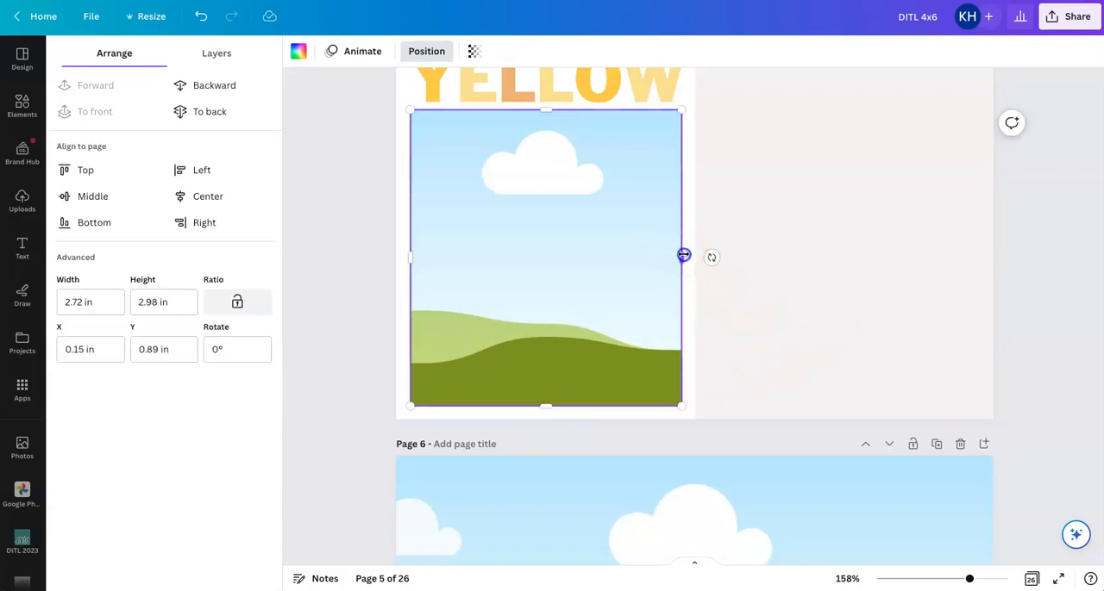
{"action": "left_click_drag", "start_coordinate": [684, 255], "coordinate": [686, 256]}
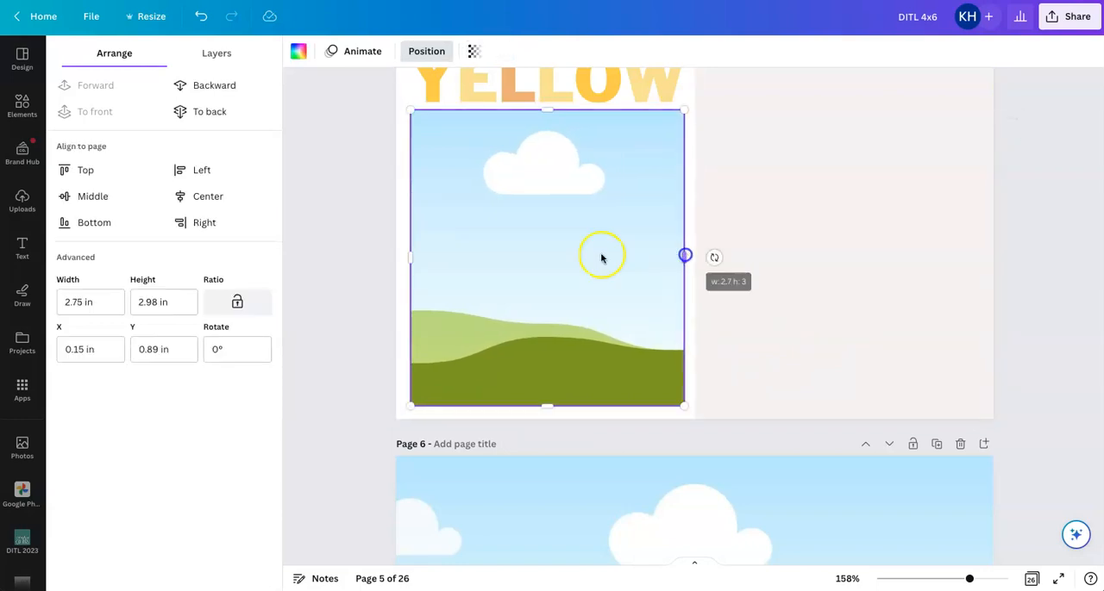
{"action": "left_click_drag", "start_coordinate": [410, 255], "coordinate": [408, 254]}
{"action": "left_click", "coordinate": [899, 284]}
{"action": "left_click", "coordinate": [878, 256]}
{"action": "scroll", "coordinate": [878, 256], "scroll_direction": "up", "scroll_amount": 2}
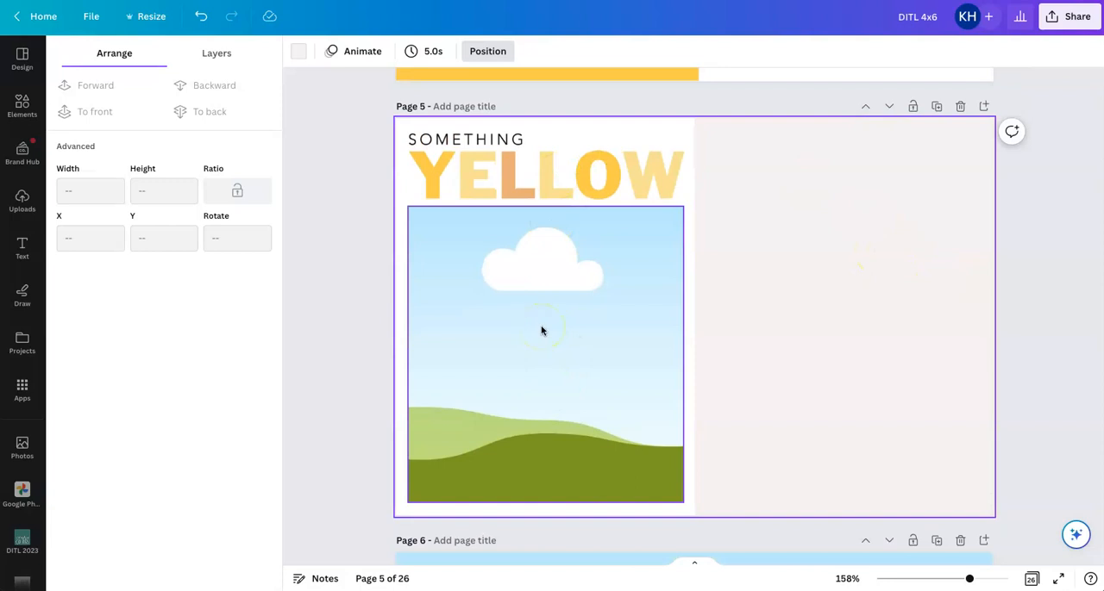
Duplicate the SOMETHING YELLOW card onto the right half of page 5, beside the card with the photo grid
{"action": "left_click", "coordinate": [520, 181]}
{"action": "left_click_drag", "start_coordinate": [519, 181], "coordinate": [781, 179]}
{"action": "left_click", "coordinate": [1069, 258]}
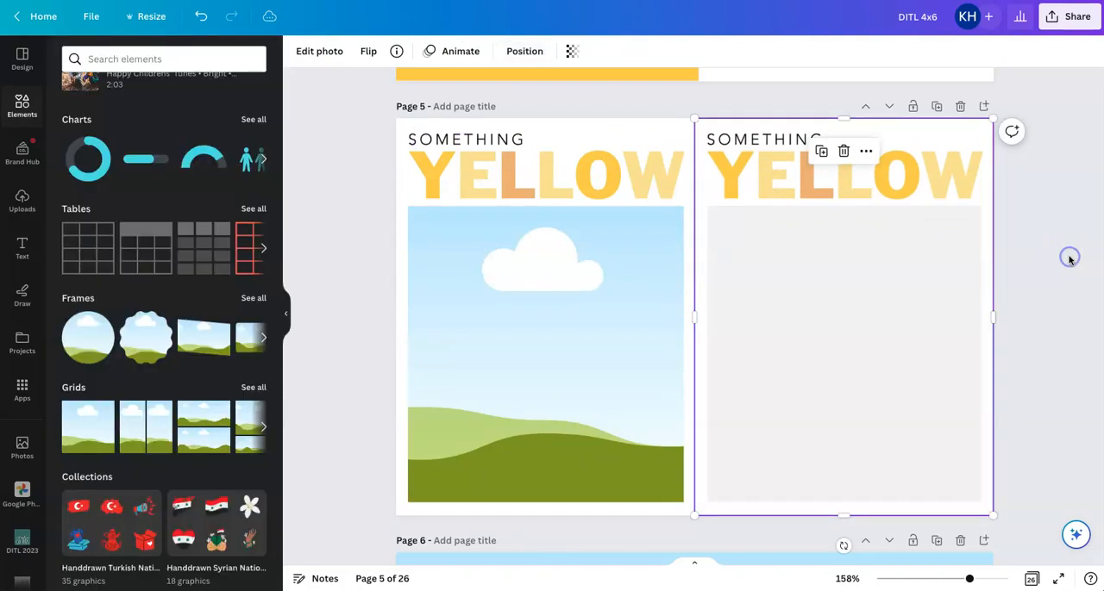
{"action": "scroll", "coordinate": [1070, 258], "scroll_direction": "down", "scroll_amount": 1}
{"action": "left_click", "coordinate": [1069, 259]}
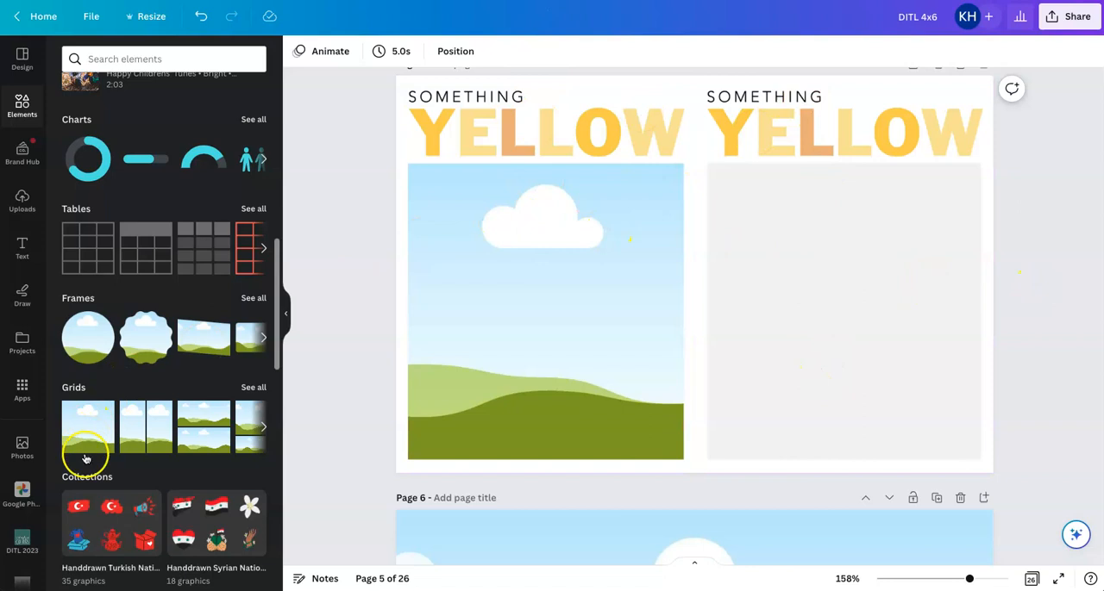
Open the DITL 2023 folder and browse down to the heart labels
{"action": "left_click", "coordinate": [20, 536]}
{"action": "scroll", "coordinate": [142, 377], "scroll_direction": "down", "scroll_amount": 5}
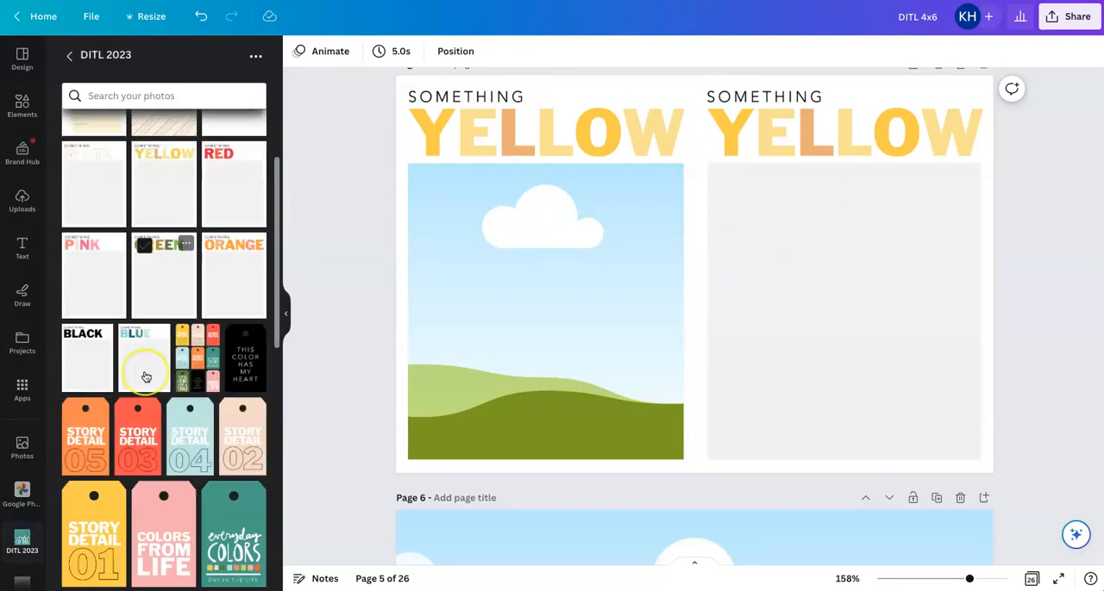
{"action": "scroll", "coordinate": [146, 377], "scroll_direction": "down", "scroll_amount": 5}
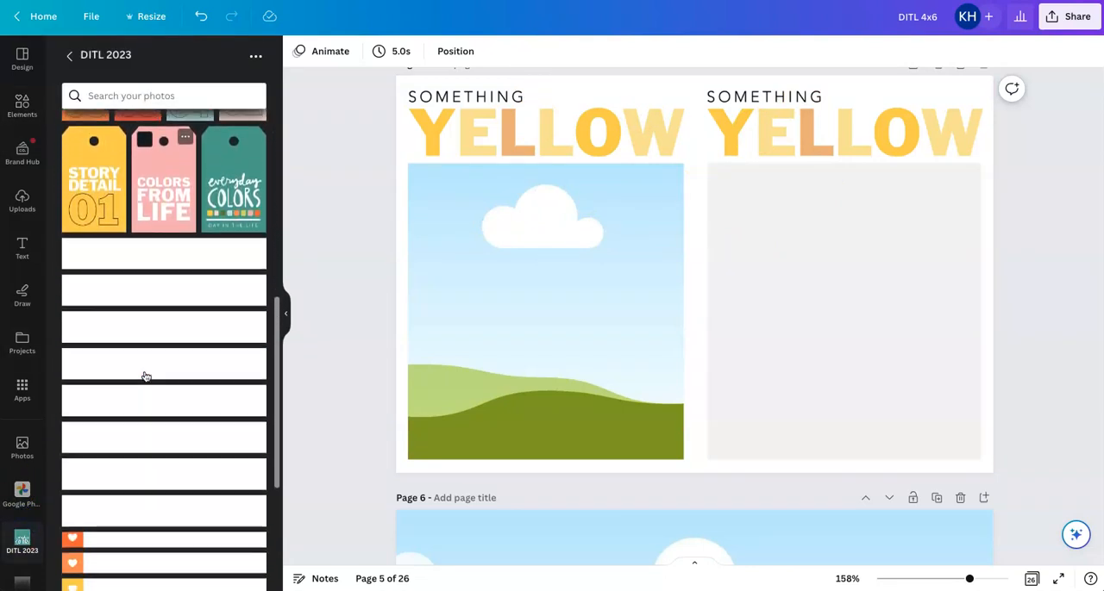
{"action": "scroll", "coordinate": [146, 376], "scroll_direction": "down", "scroll_amount": 2}
{"action": "left_click", "coordinate": [146, 397]}
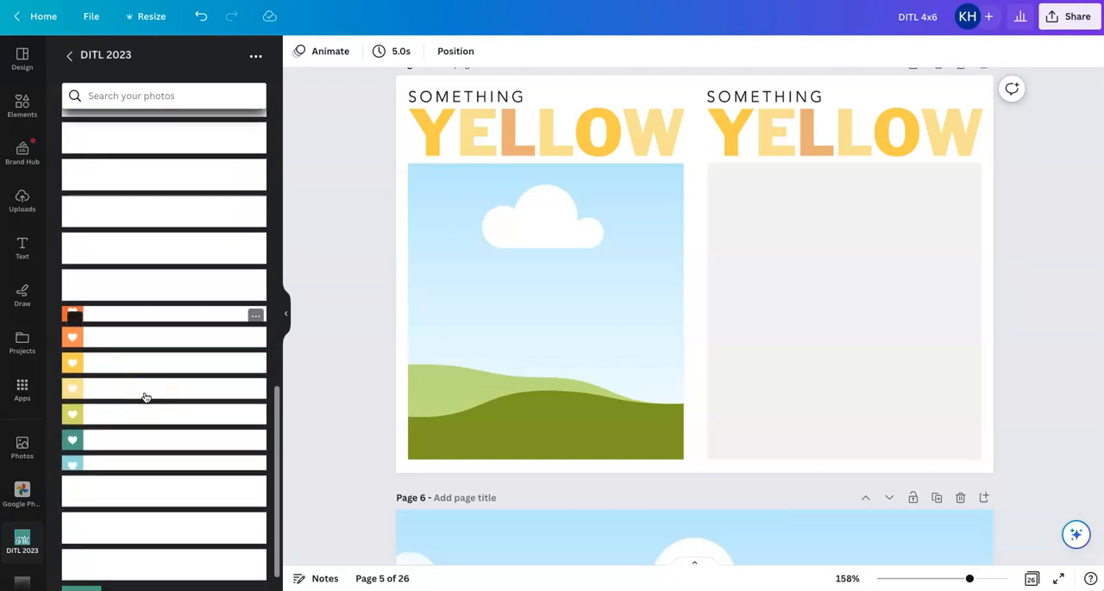
Try the multicolored heart label sheet on the right card's gray area, compare it with page 4, and delete it
{"action": "left_click", "coordinate": [141, 352]}
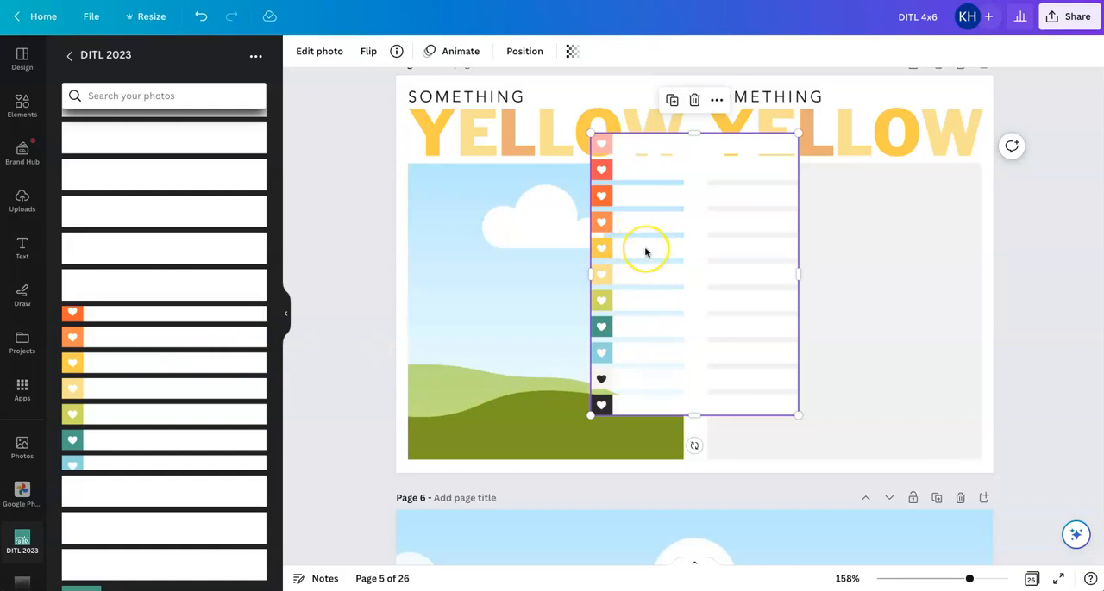
{"action": "left_click_drag", "start_coordinate": [680, 249], "coordinate": [829, 284]}
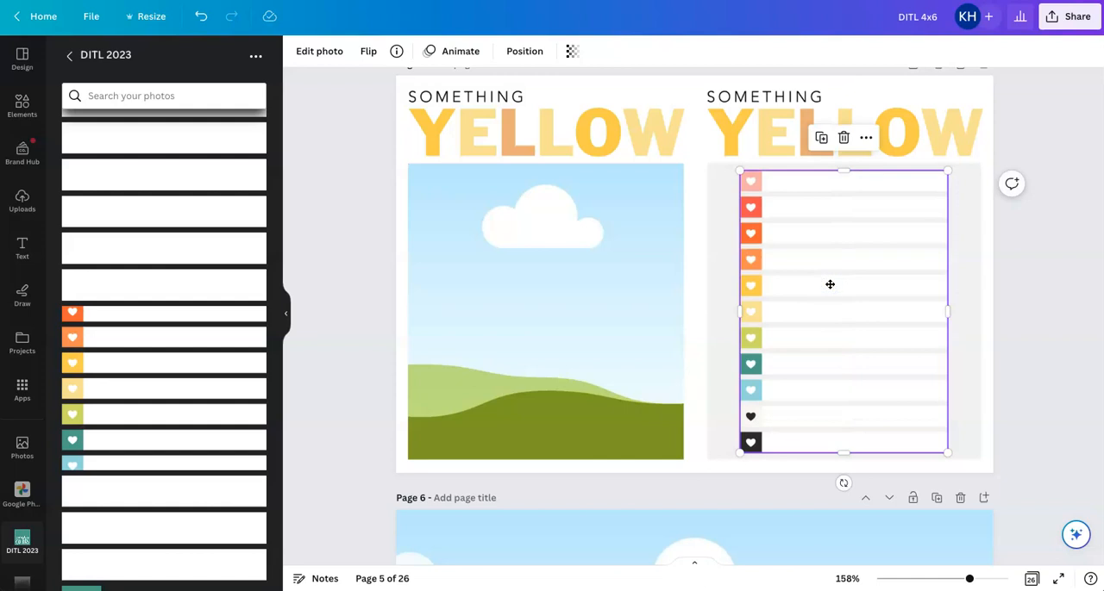
{"action": "scroll", "coordinate": [830, 287], "scroll_direction": "up", "scroll_amount": 5}
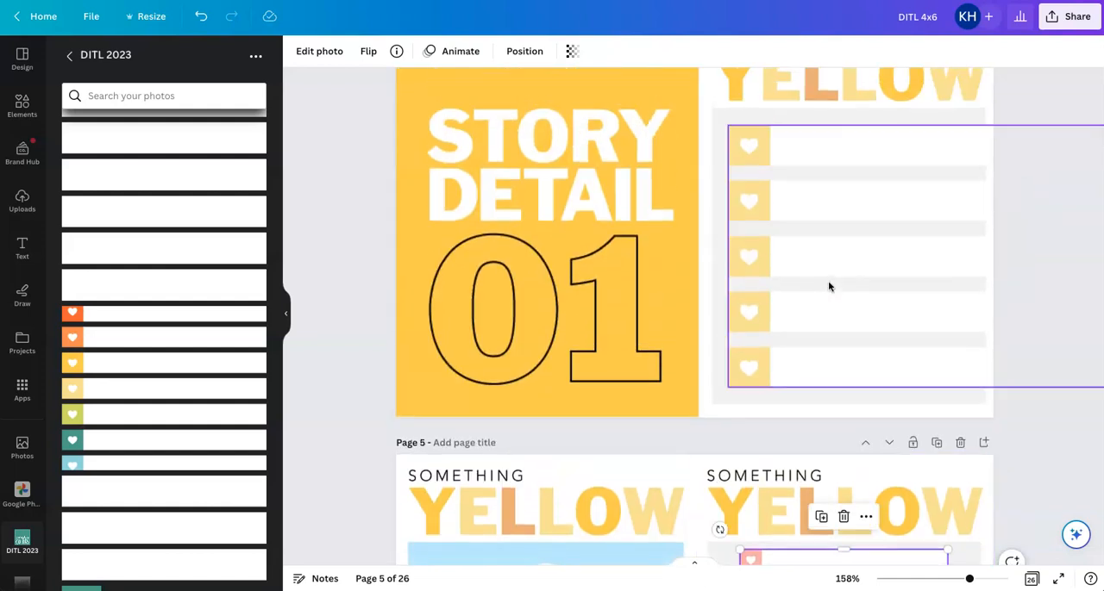
{"action": "scroll", "coordinate": [829, 287], "scroll_direction": "down", "scroll_amount": 1}
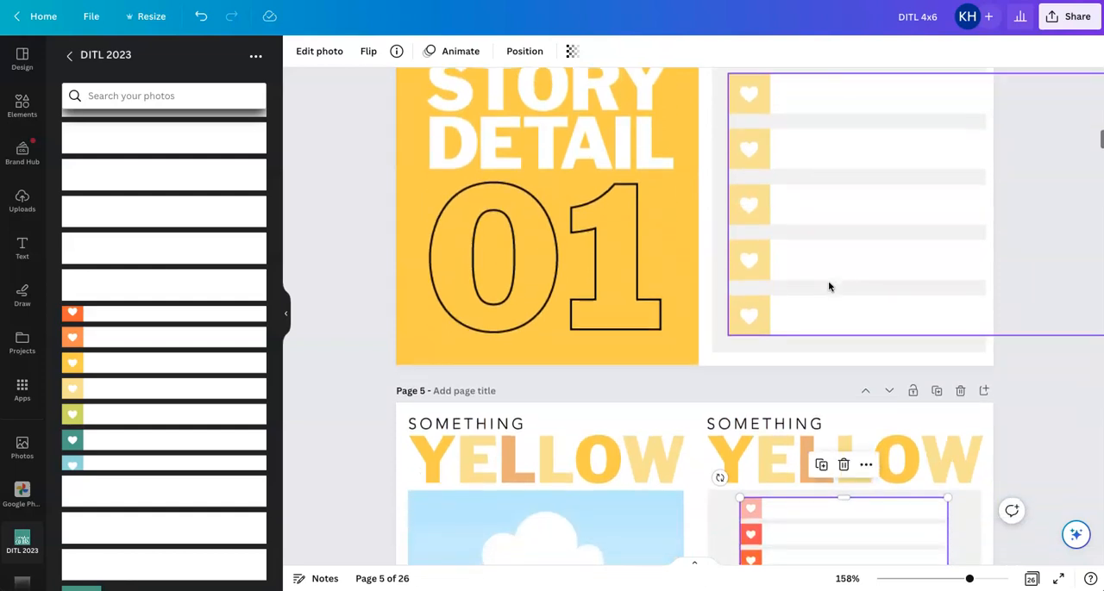
{"action": "scroll", "coordinate": [829, 287], "scroll_direction": "down", "scroll_amount": 3}
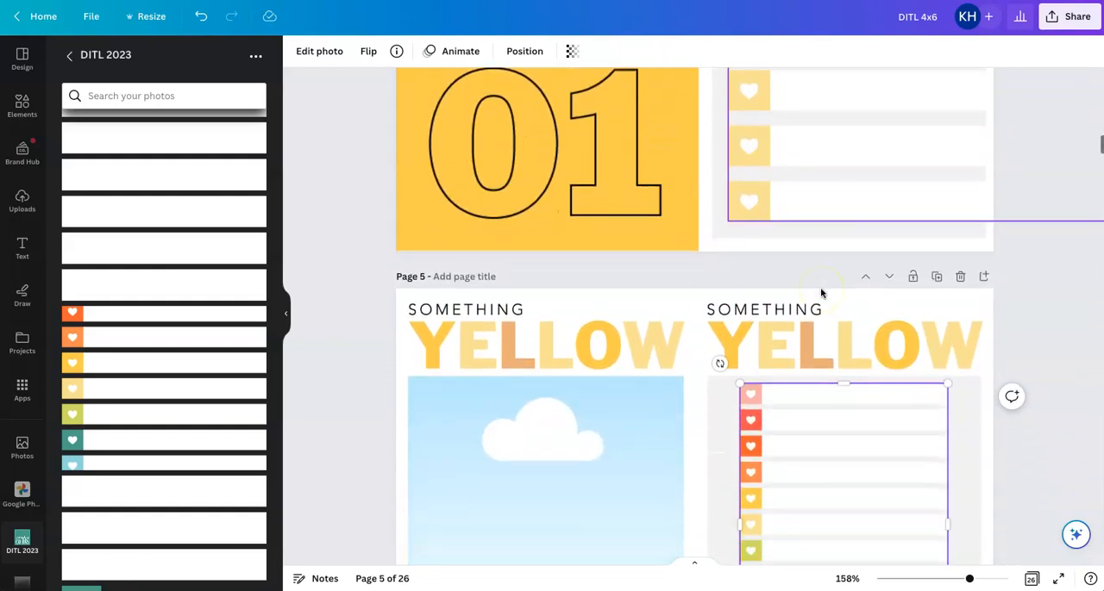
{"action": "scroll", "coordinate": [821, 293], "scroll_direction": "down", "scroll_amount": 1}
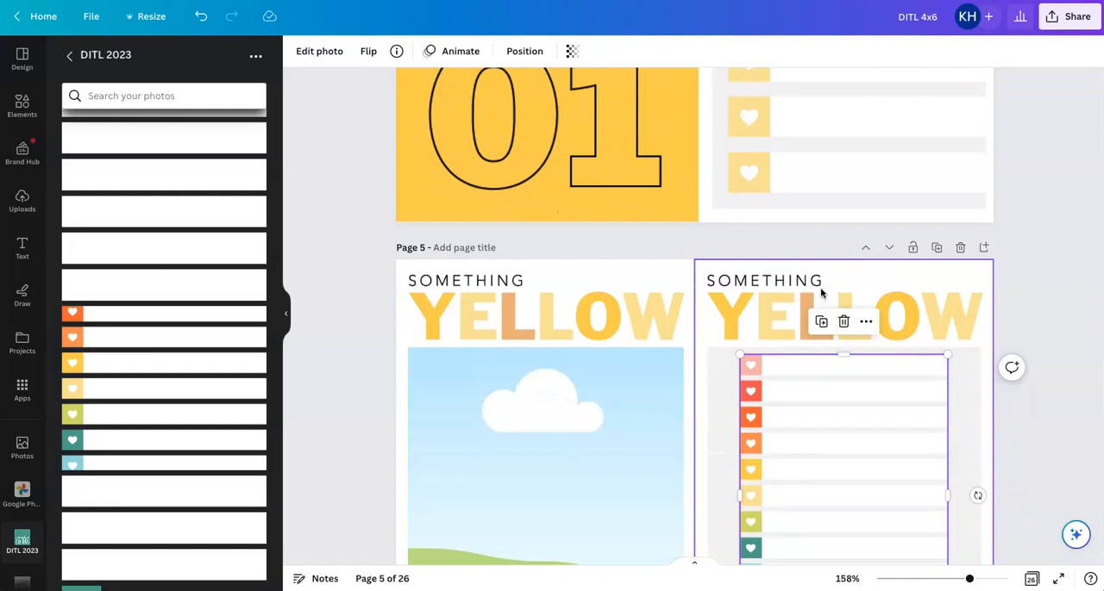
{"action": "scroll", "coordinate": [821, 293], "scroll_direction": "up", "scroll_amount": 4}
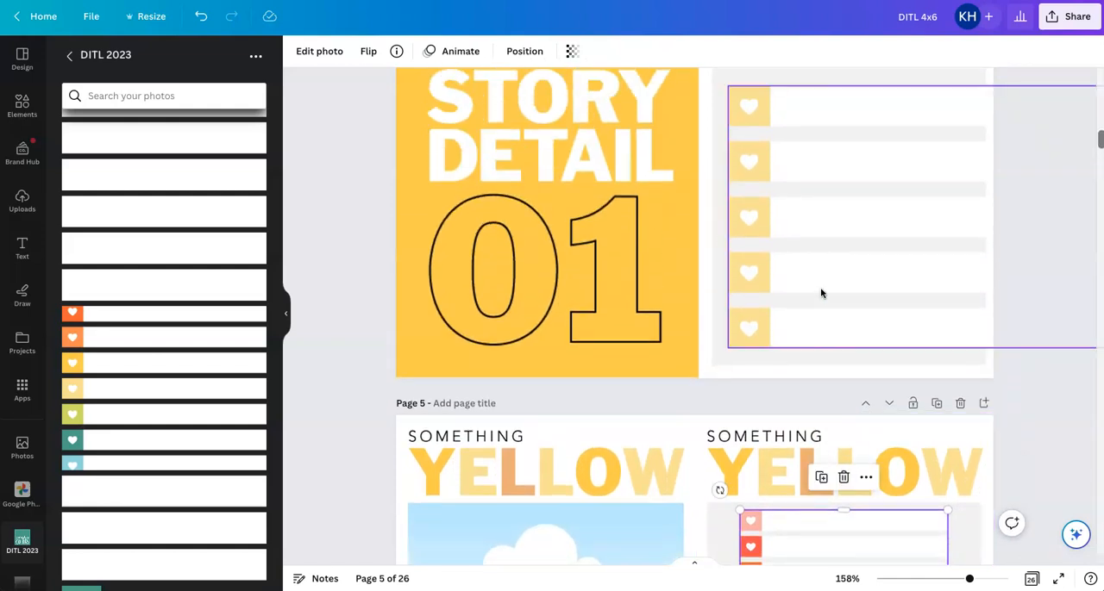
{"action": "scroll", "coordinate": [821, 293], "scroll_direction": "down", "scroll_amount": 10}
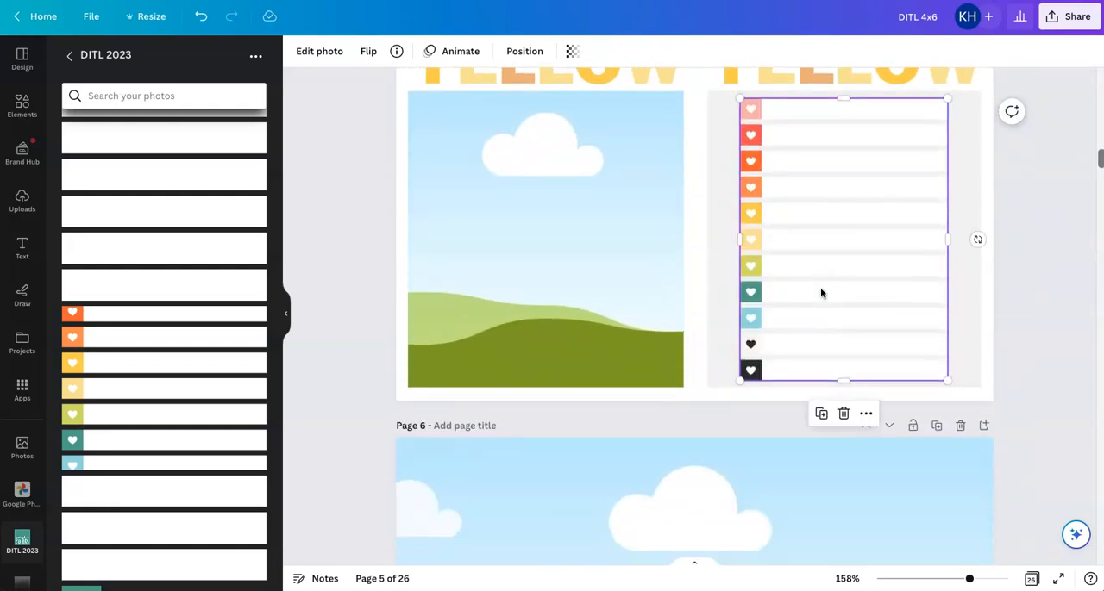
{"action": "key", "text": "Delete"}
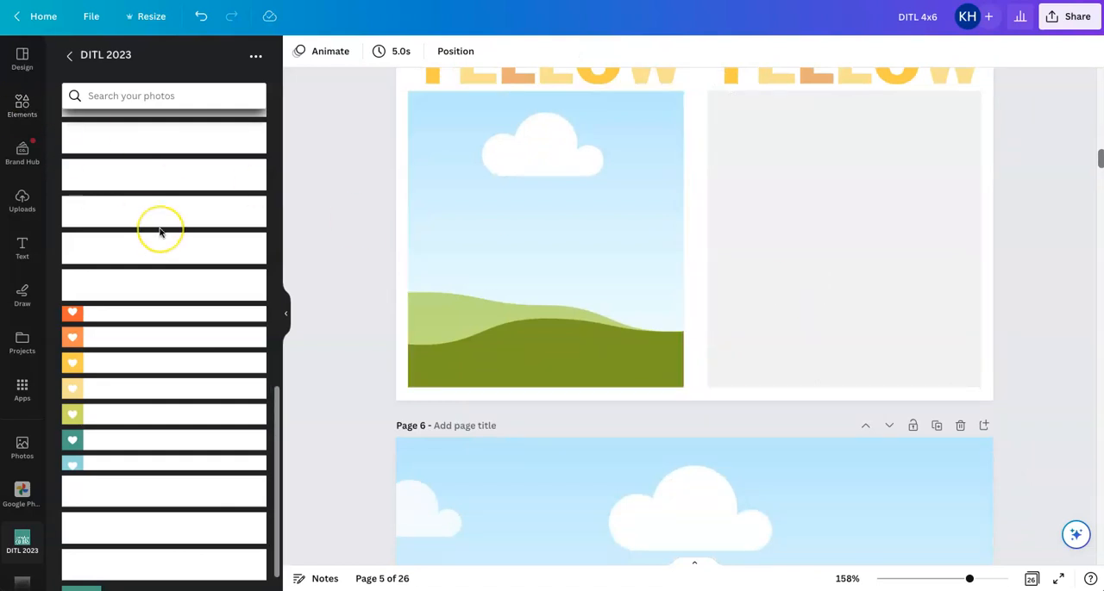
Insert the teal, yellow and red heart labels from the folder as a test, and delete the red and teal ones
{"action": "scroll", "coordinate": [160, 232], "scroll_direction": "up", "scroll_amount": 3}
{"action": "scroll", "coordinate": [163, 233], "scroll_direction": "up", "scroll_amount": 2}
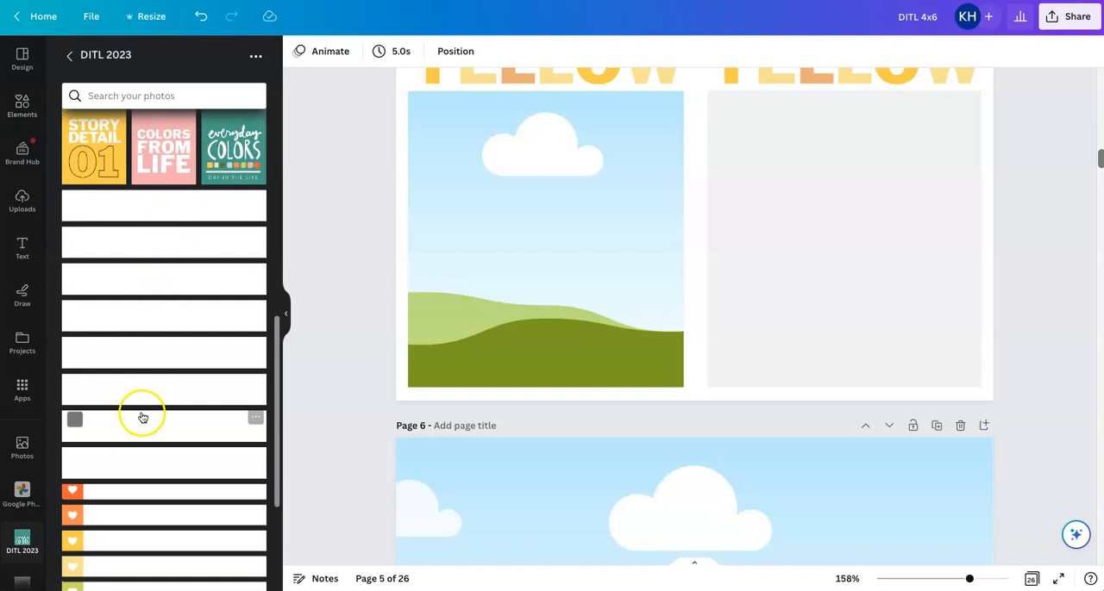
{"action": "left_click", "coordinate": [174, 214]}
{"action": "left_click", "coordinate": [173, 241]}
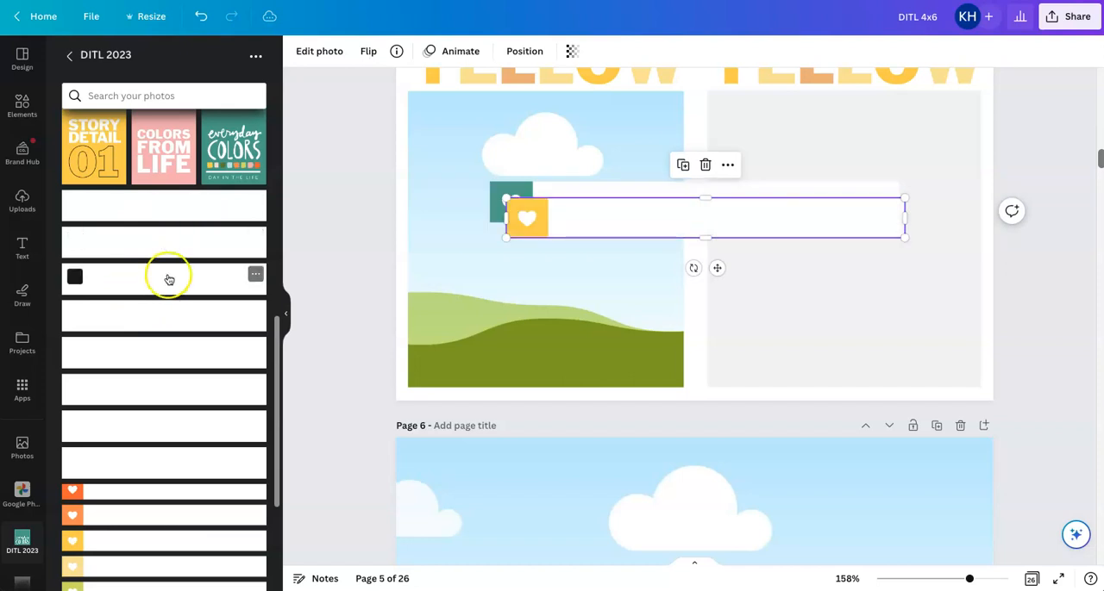
{"action": "left_click", "coordinate": [169, 279]}
{"action": "left_click", "coordinate": [657, 246]}
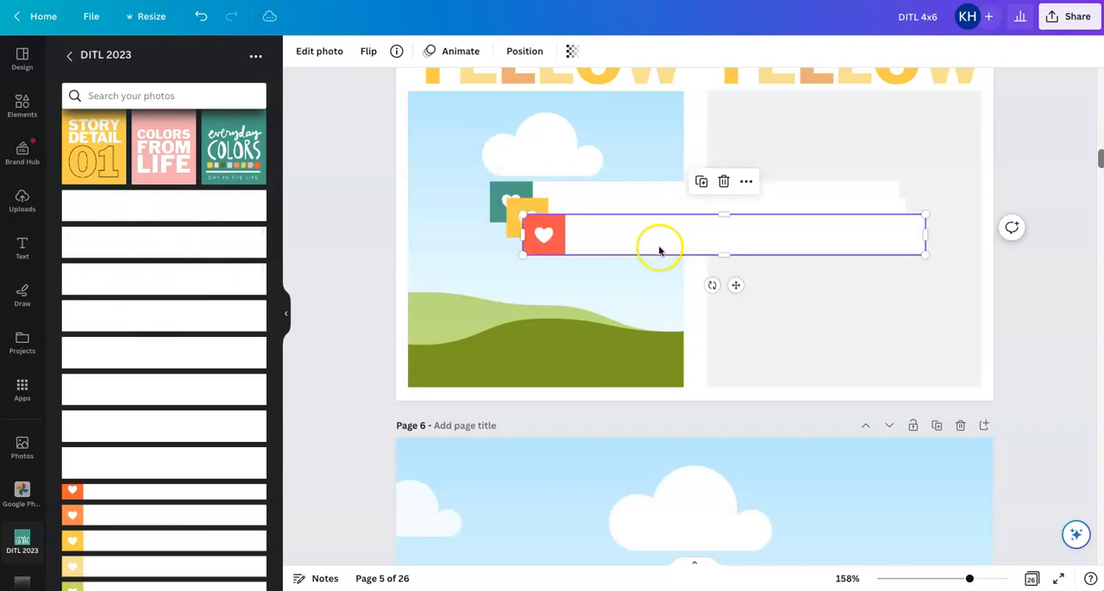
{"action": "key", "text": "Delete"}
{"action": "left_click", "coordinate": [623, 195]}
{"action": "key", "text": "Delete"}
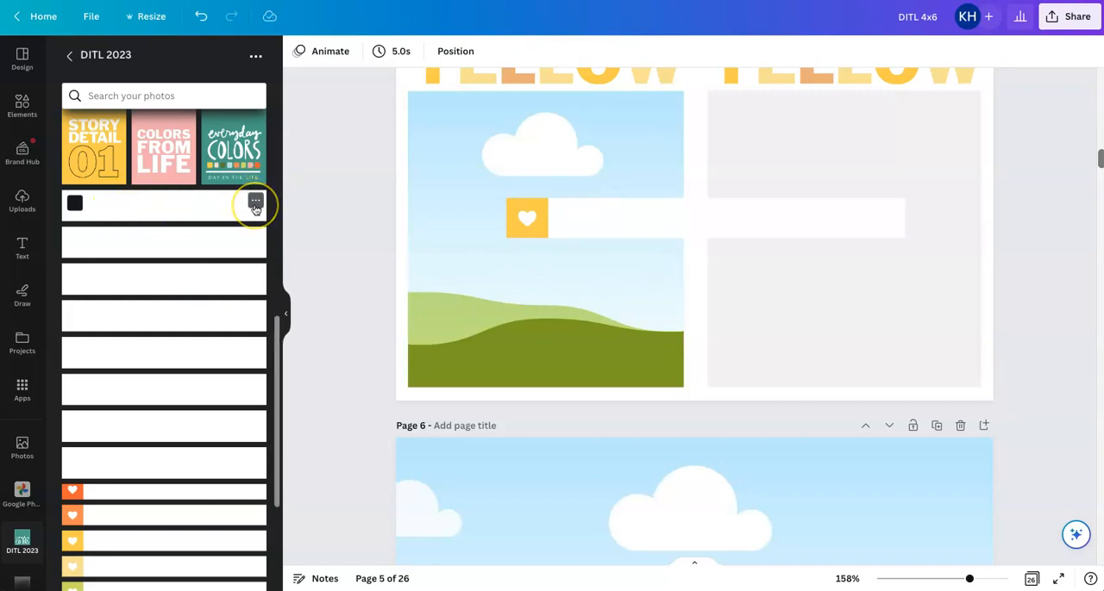
Check the file names of the white label images in the DITL 2023 folder to identify the light yellow heart label
{"action": "left_click", "coordinate": [256, 202]}
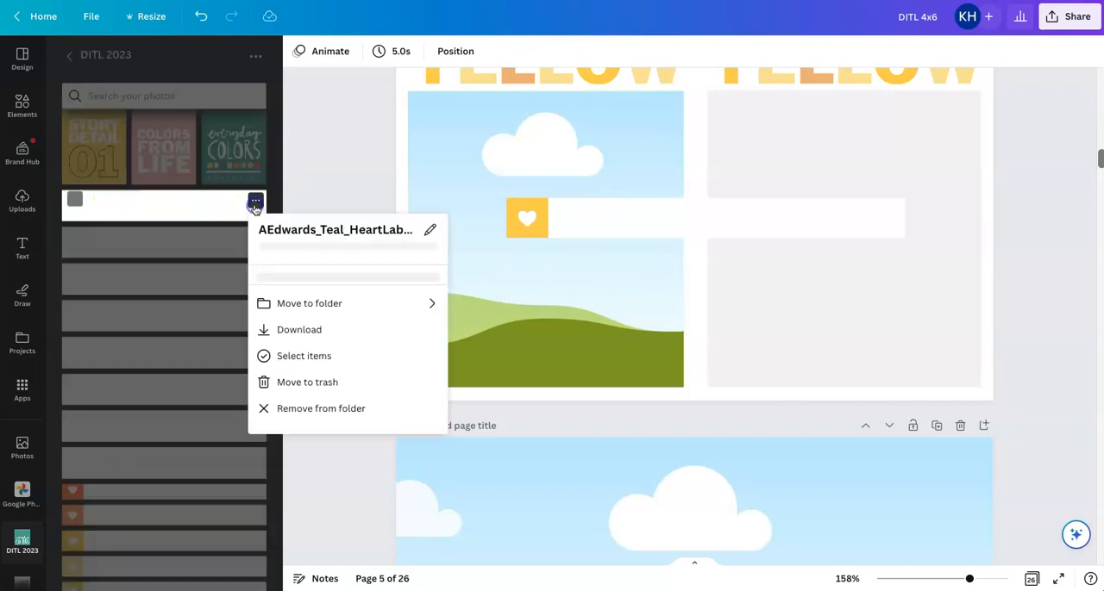
{"action": "left_click", "coordinate": [228, 239]}
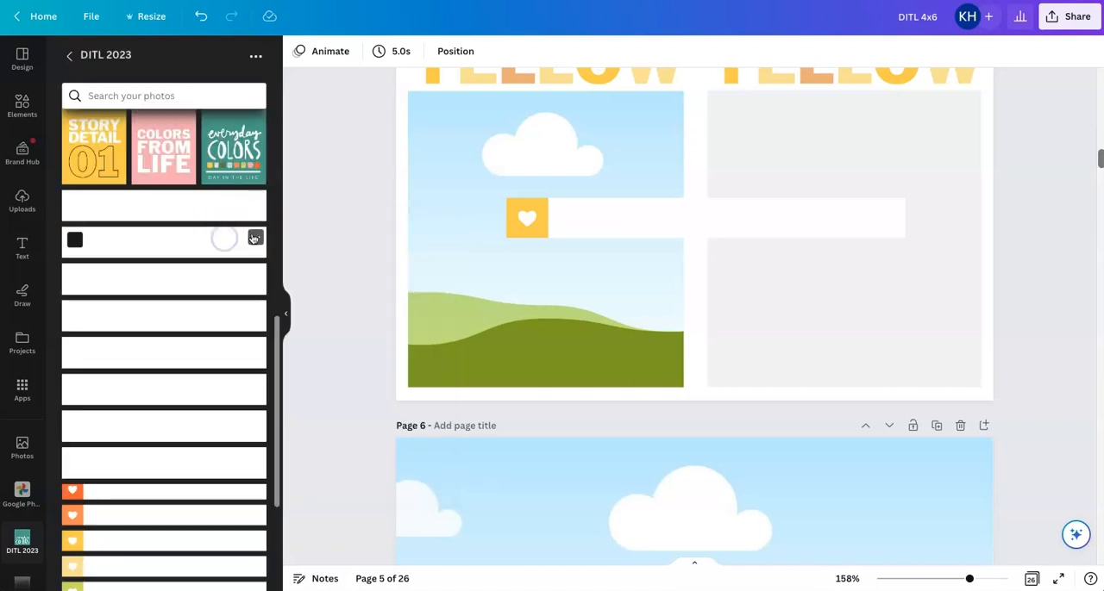
{"action": "left_click", "coordinate": [255, 237]}
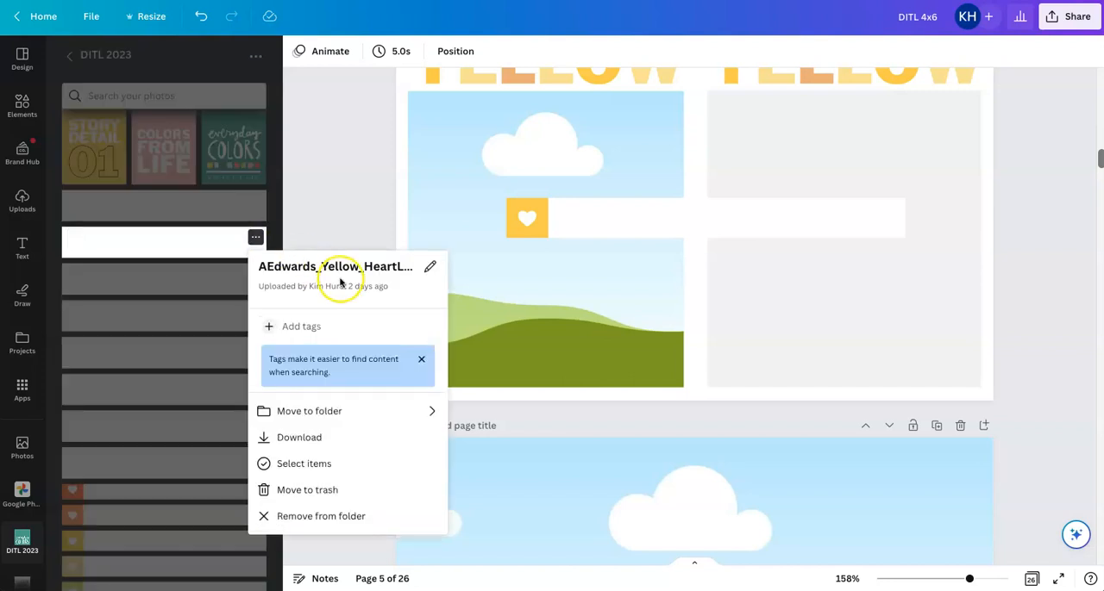
{"action": "left_click", "coordinate": [216, 242]}
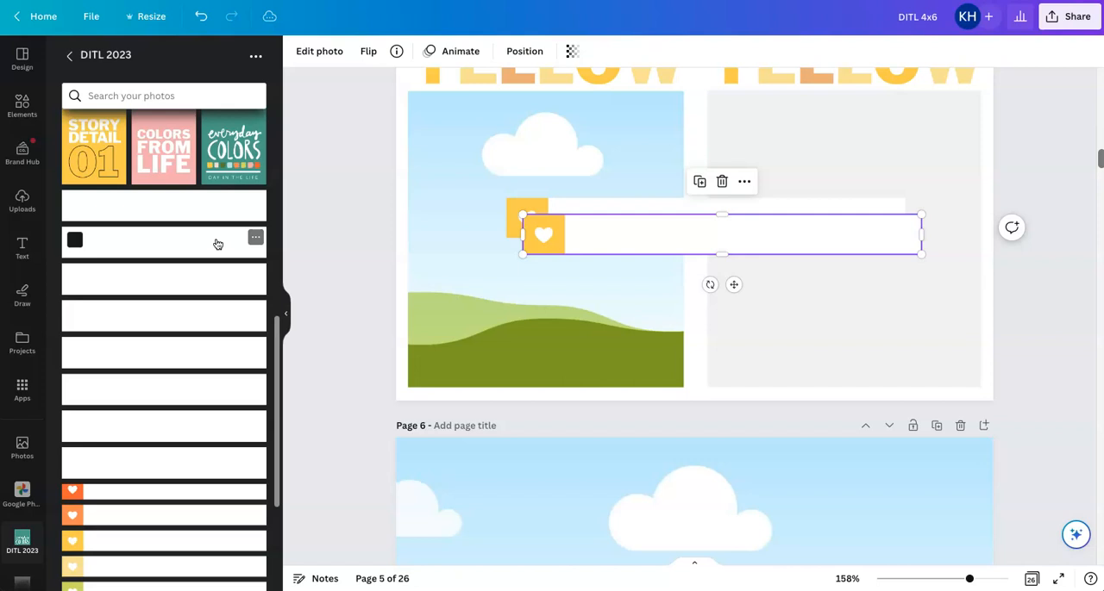
{"action": "left_click", "coordinate": [573, 240]}
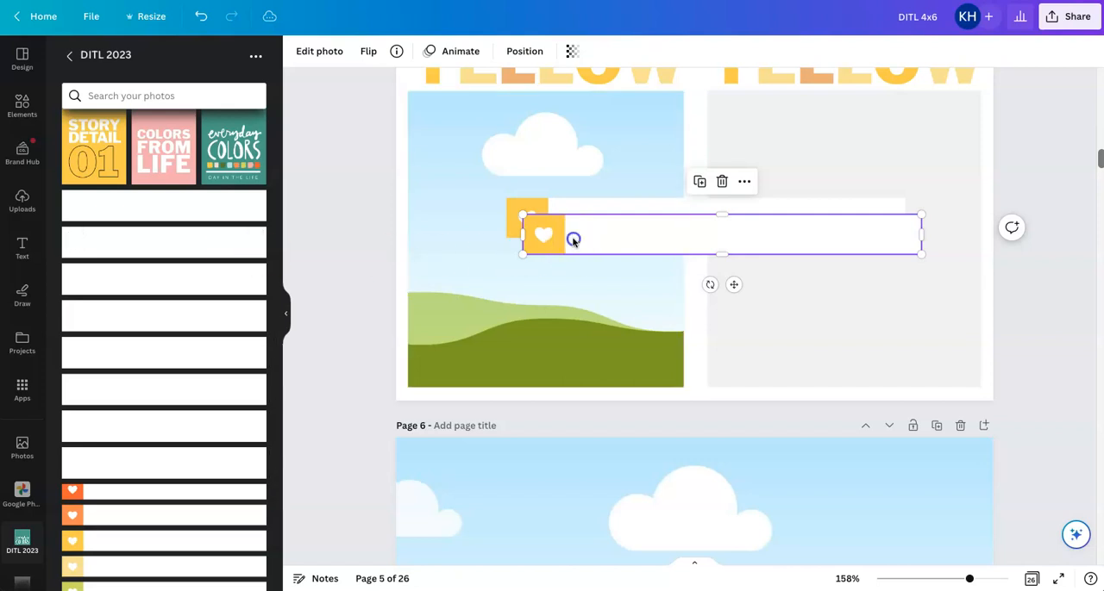
{"action": "key", "text": "Delete"}
{"action": "left_click", "coordinate": [256, 274]}
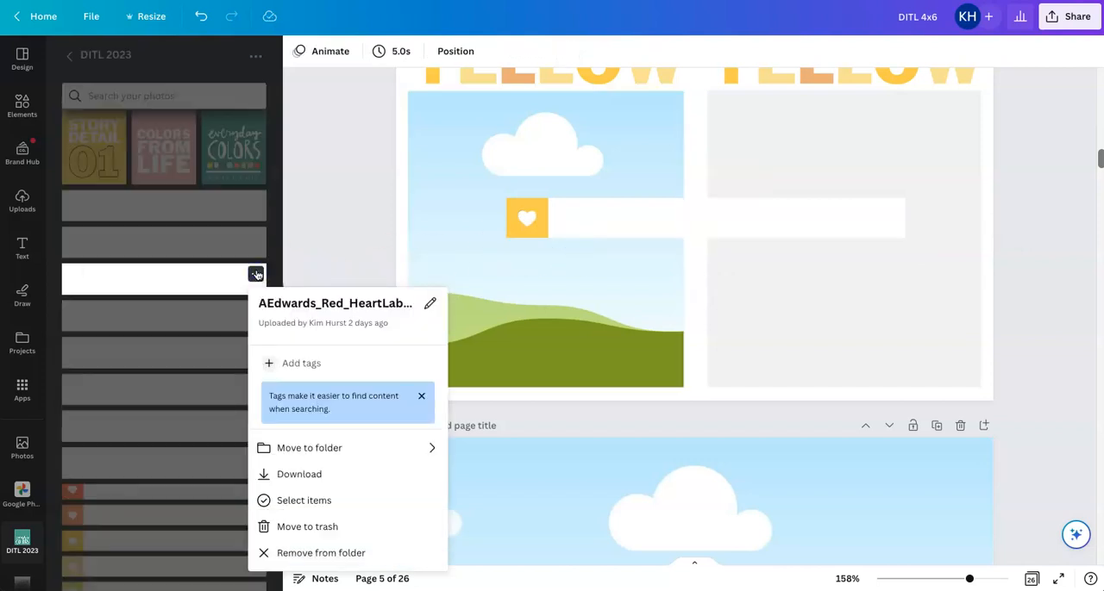
{"action": "left_click", "coordinate": [215, 331]}
{"action": "left_click", "coordinate": [257, 310]}
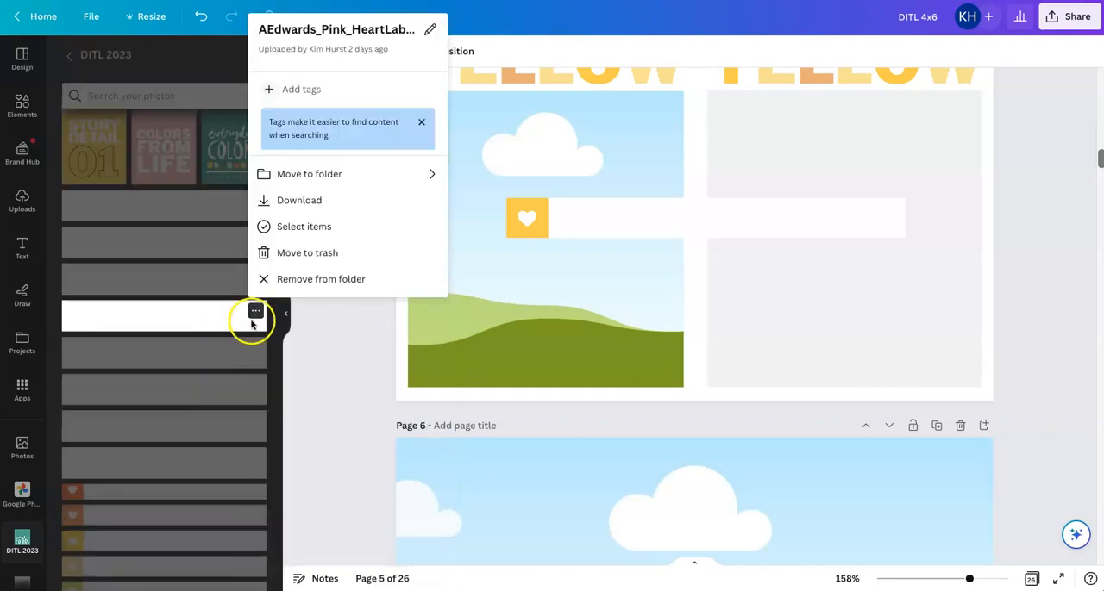
{"action": "left_click", "coordinate": [252, 346]}
{"action": "left_click", "coordinate": [254, 347]}
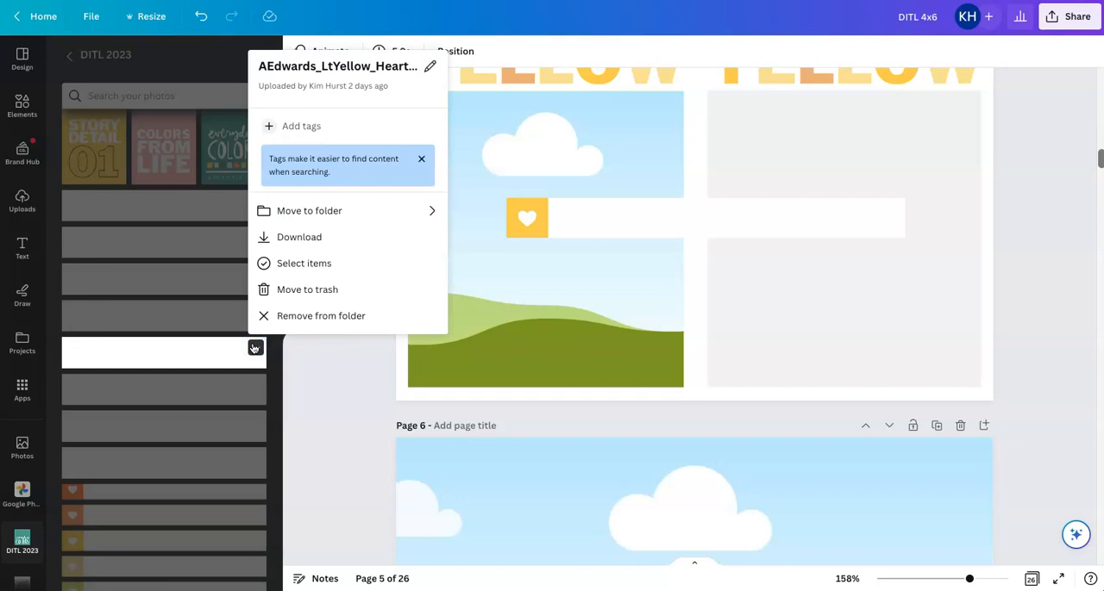
Insert the light yellow heart label onto the right card's gray area and delete the darker yellow label
{"action": "left_click", "coordinate": [175, 353]}
{"action": "left_click_drag", "start_coordinate": [592, 234], "coordinate": [827, 288]}
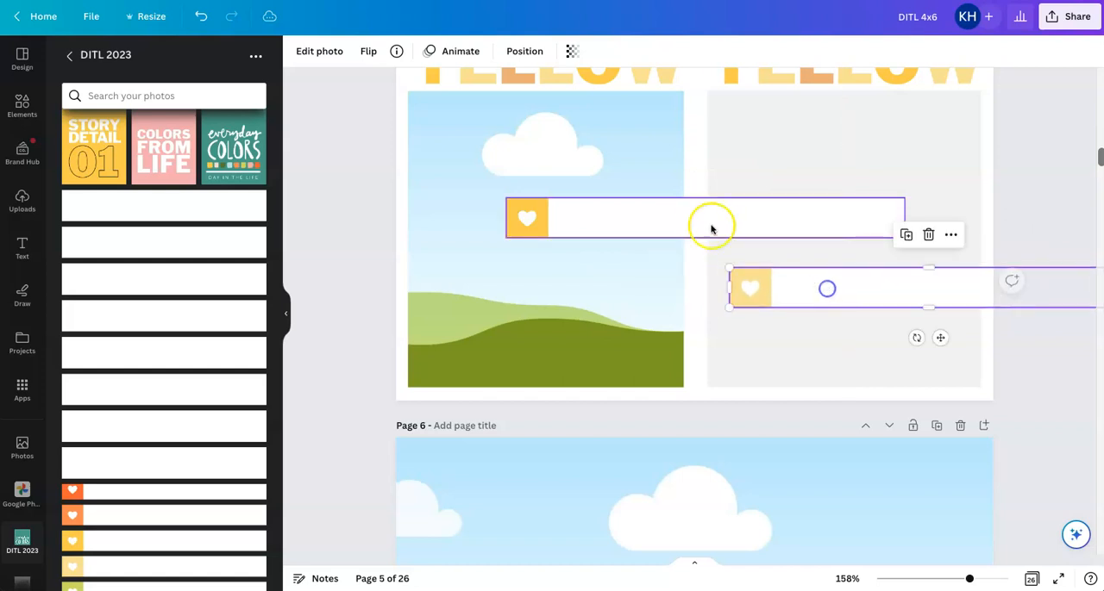
{"action": "left_click", "coordinate": [634, 226]}
{"action": "key", "text": "Delete"}
Place the light yellow heart label at the top of the gray area and crop its right end near the page edge
{"action": "left_click_drag", "start_coordinate": [792, 285], "coordinate": [796, 122]}
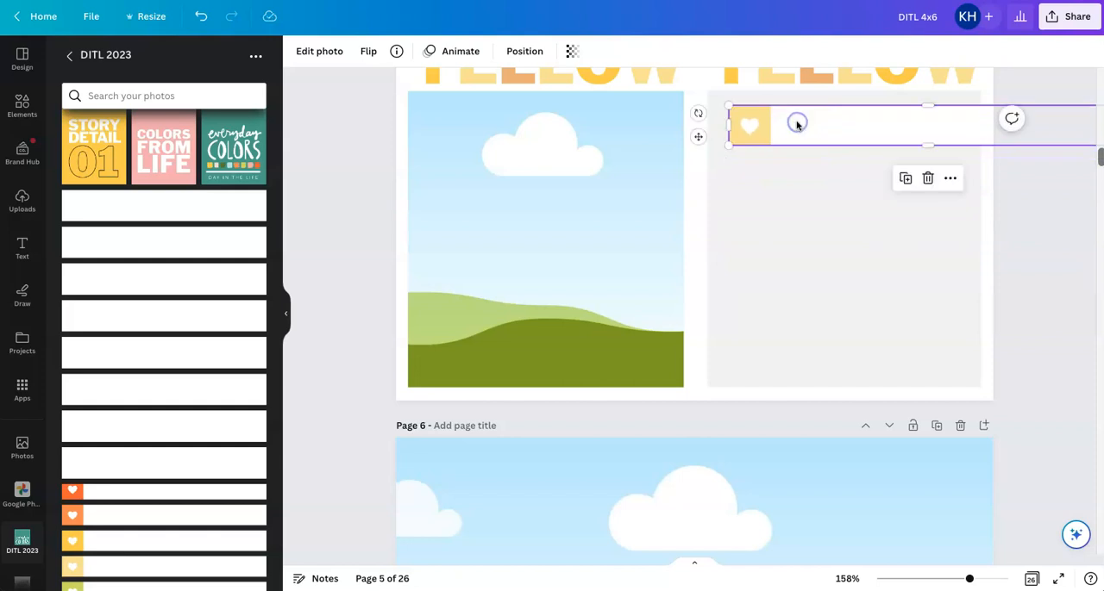
{"action": "scroll", "coordinate": [873, 263], "scroll_direction": "up", "scroll_amount": 3}
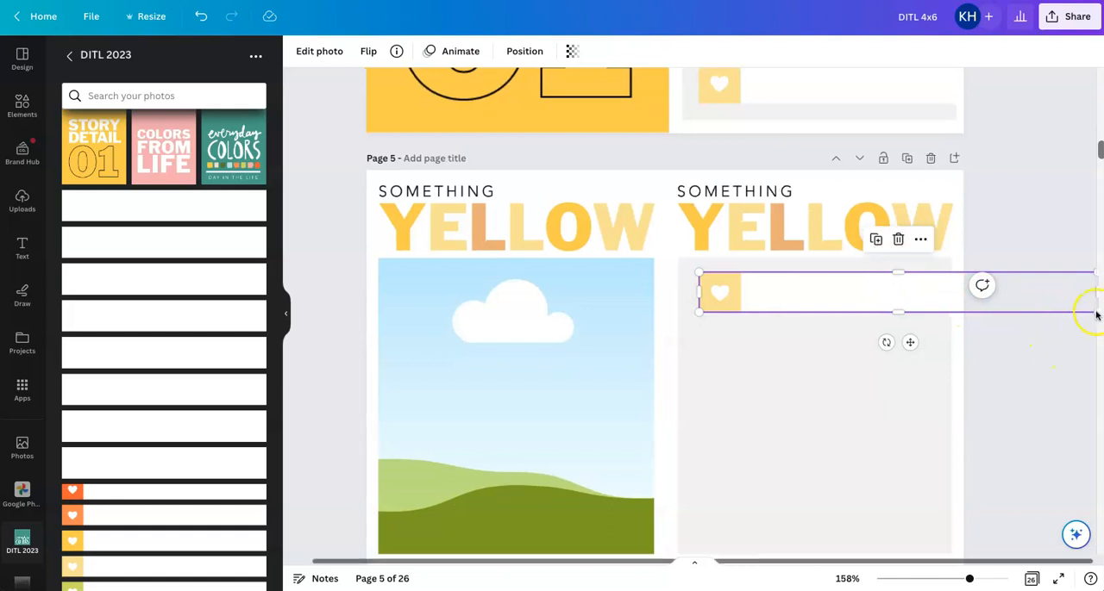
{"action": "left_click_drag", "start_coordinate": [1095, 296], "coordinate": [980, 300]}
{"action": "left_click", "coordinate": [1035, 245]}
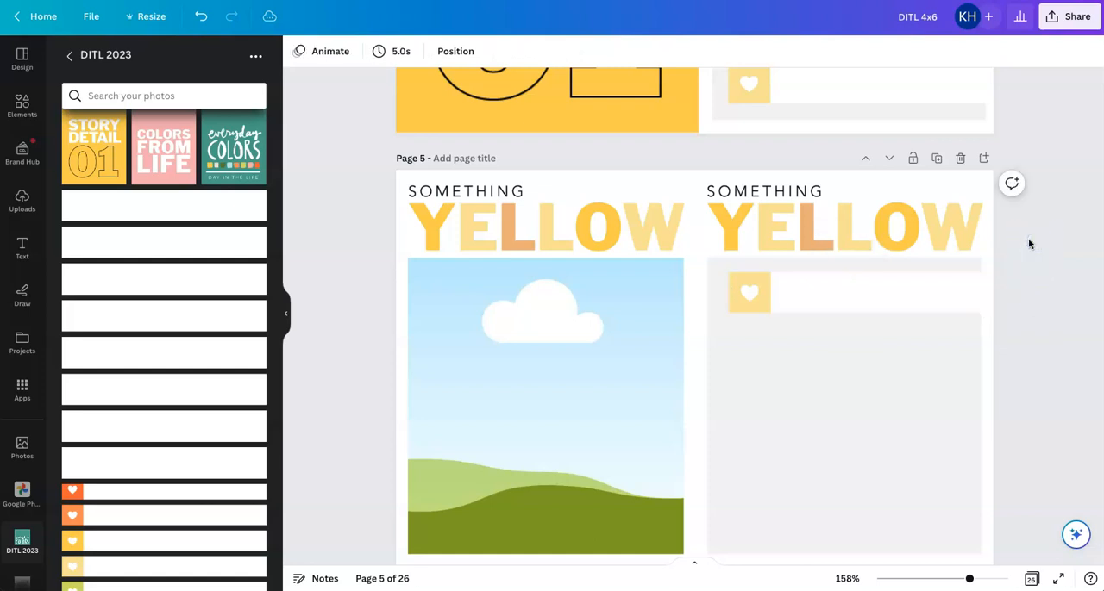
Trim the right end of the light yellow heart label and shift the label slightly left within the right card's gray area
{"action": "left_click", "coordinate": [968, 287]}
{"action": "left_click_drag", "start_coordinate": [981, 291], "coordinate": [983, 291]}
{"action": "left_click", "coordinate": [1035, 250]}
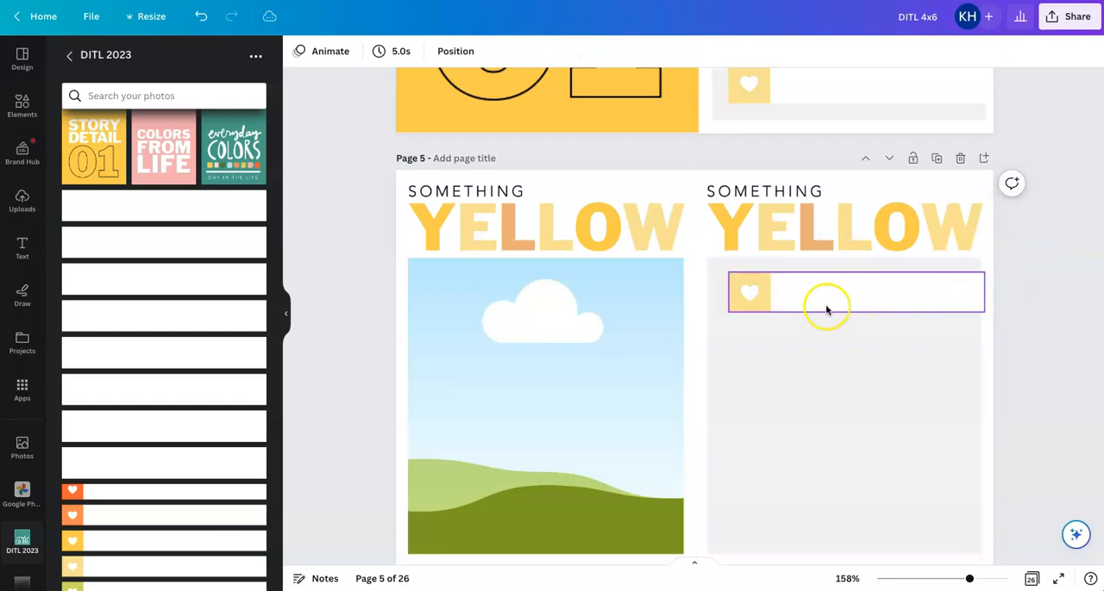
{"action": "left_click_drag", "start_coordinate": [825, 303], "coordinate": [816, 305]}
{"action": "left_click_drag", "start_coordinate": [981, 294], "coordinate": [986, 293]}
{"action": "left_click", "coordinate": [1046, 266]}
{"action": "left_click", "coordinate": [841, 294]}
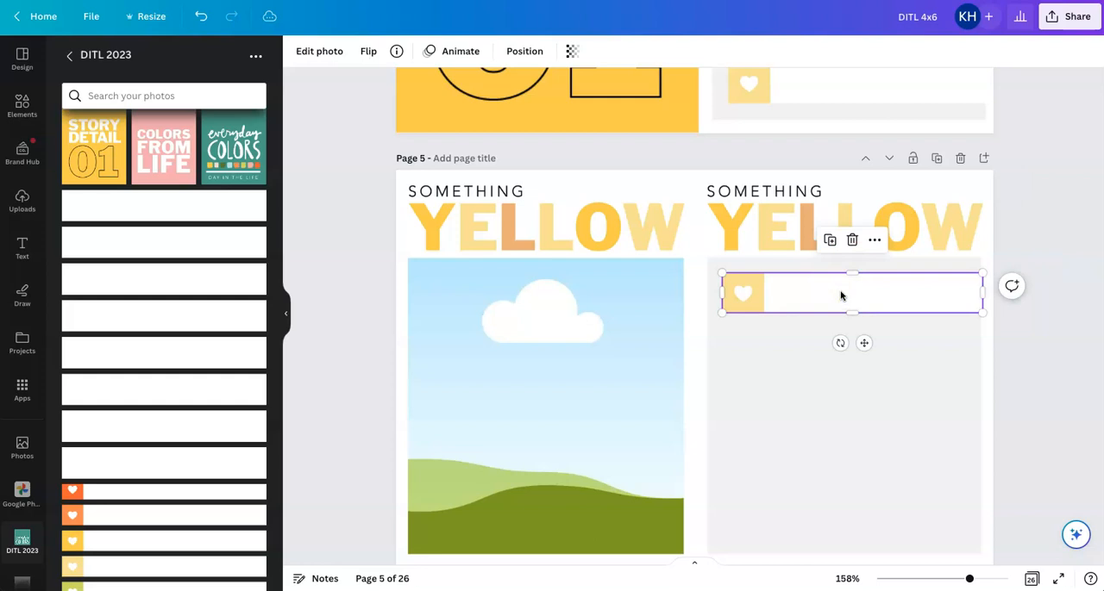
Paste four copies of the light yellow heart label and stack them down the right card's gray area
{"action": "key", "text": "ctrl+v"}
{"action": "left_click_drag", "start_coordinate": [850, 308], "coordinate": [845, 346]}
{"action": "key", "text": "ctrl+v"}
{"action": "left_click_drag", "start_coordinate": [849, 309], "coordinate": [850, 397]}
{"action": "key", "text": "ctrl+v"}
{"action": "left_click_drag", "start_coordinate": [823, 320], "coordinate": [820, 517]}
{"action": "key", "text": "ctrl+v"}
{"action": "scroll", "coordinate": [825, 518], "scroll_direction": "down", "scroll_amount": 3}
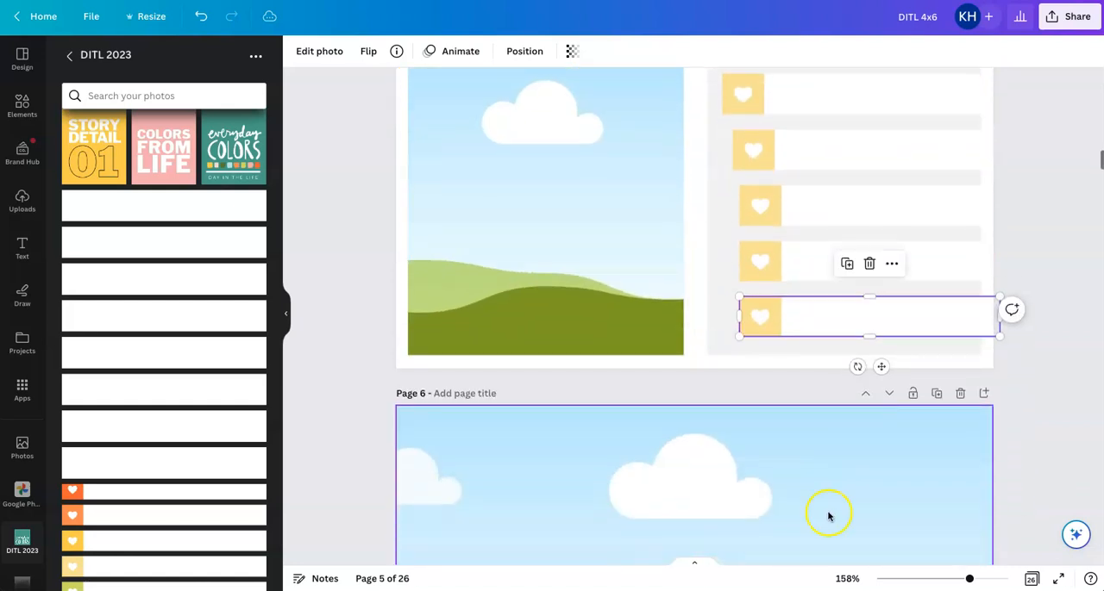
{"action": "left_click", "coordinate": [1047, 226]}
{"action": "scroll", "coordinate": [1047, 225], "scroll_direction": "up", "scroll_amount": 1}
{"action": "scroll", "coordinate": [1050, 229], "scroll_direction": "down", "scroll_amount": 1}
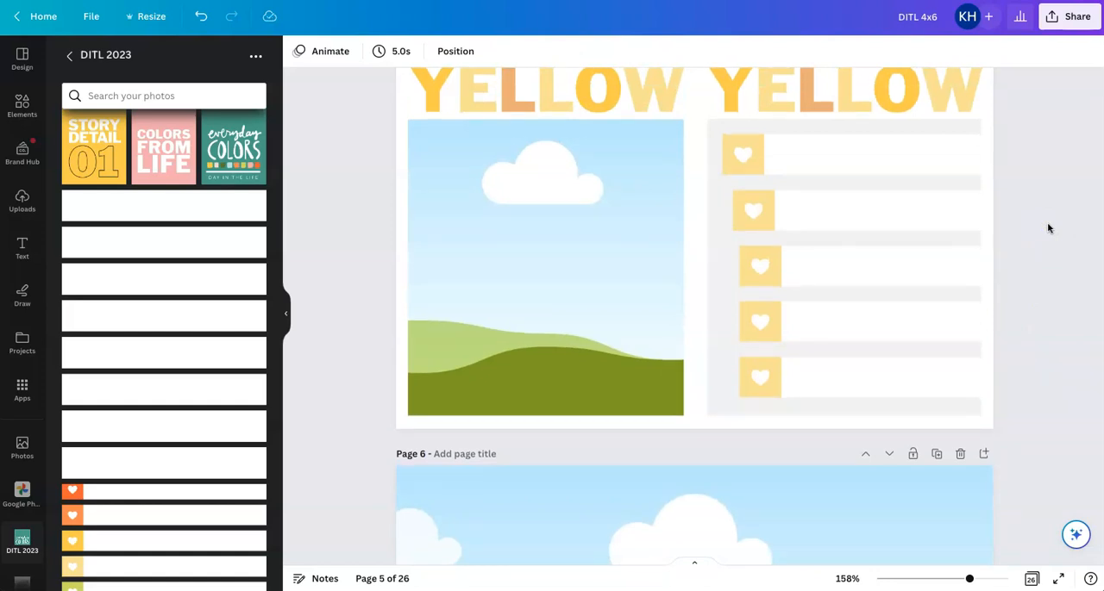
{"action": "scroll", "coordinate": [1048, 228], "scroll_direction": "up", "scroll_amount": 1}
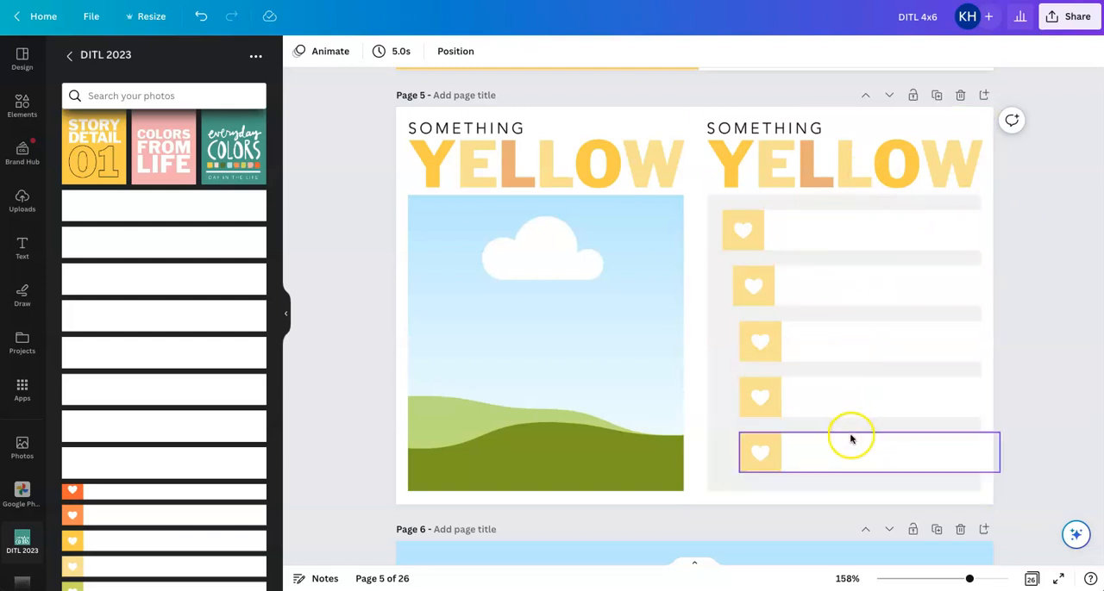
Delete the right card's SOMETHING YELLOW background image, leaving the heart labels in place
{"action": "left_click", "coordinate": [880, 154]}
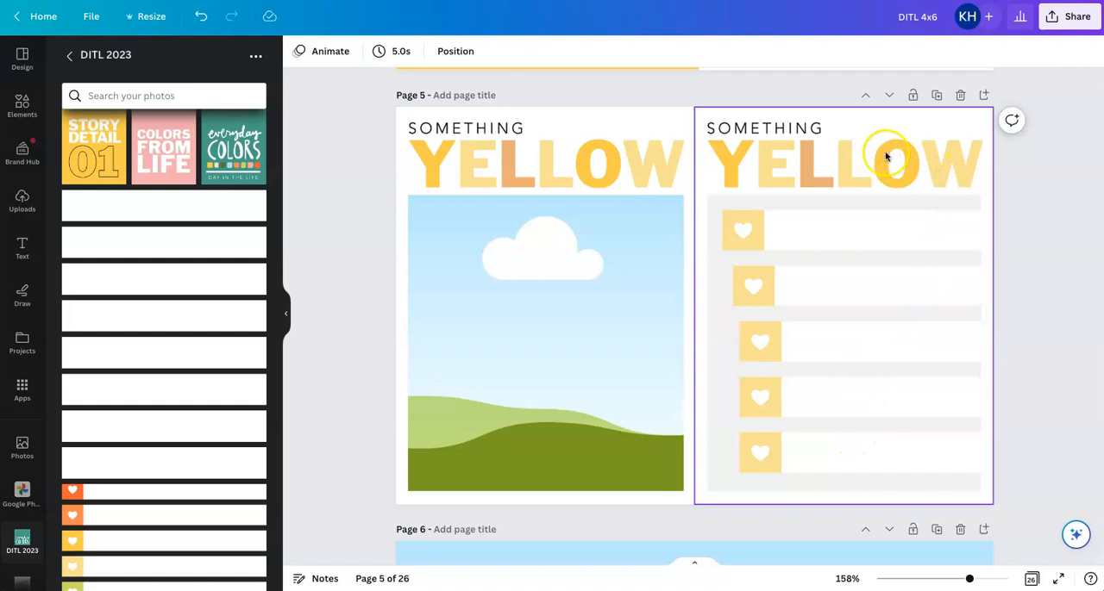
{"action": "left_click", "coordinate": [886, 156]}
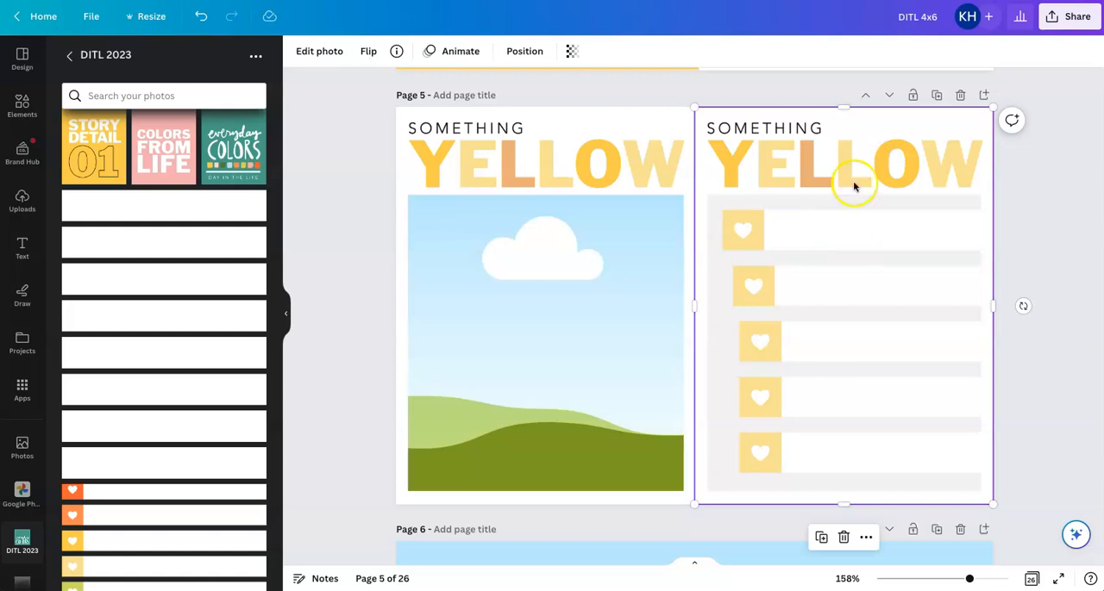
{"action": "key", "text": "Delete"}
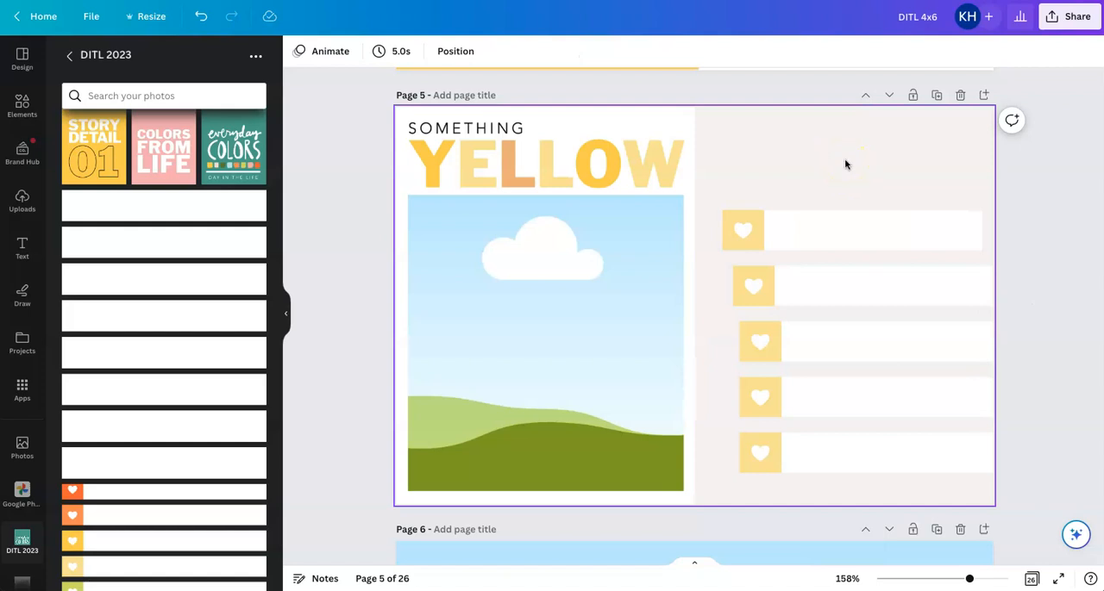
Tidy up the alignment and spacing of the five heart labels, group them, and snap the group to the page's right edge
{"action": "left_click_drag", "start_coordinate": [846, 163], "coordinate": [842, 494]}
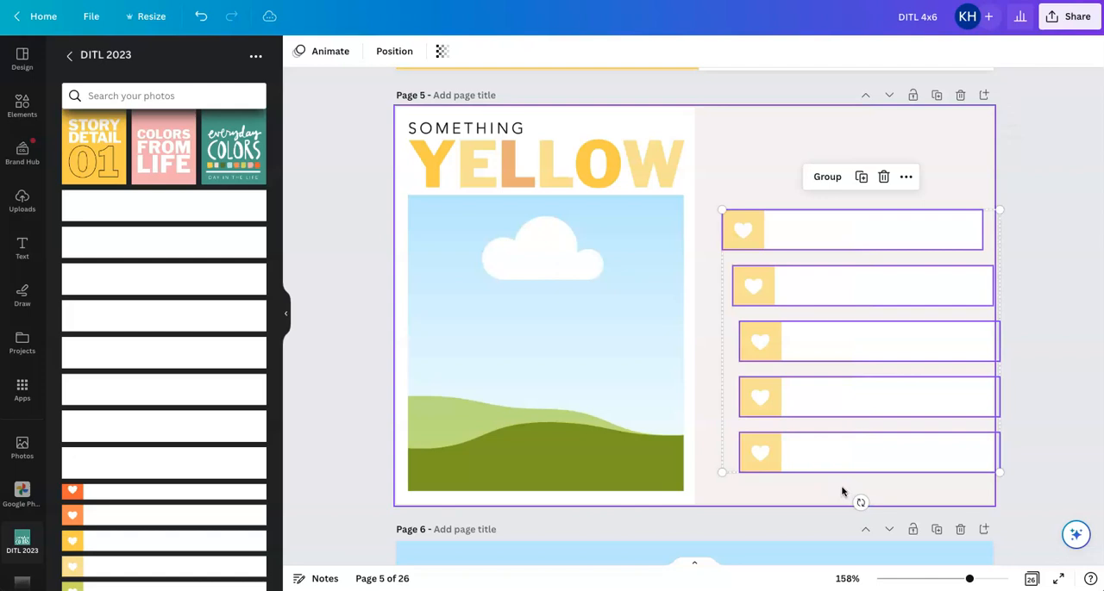
{"action": "left_click", "coordinate": [394, 51]}
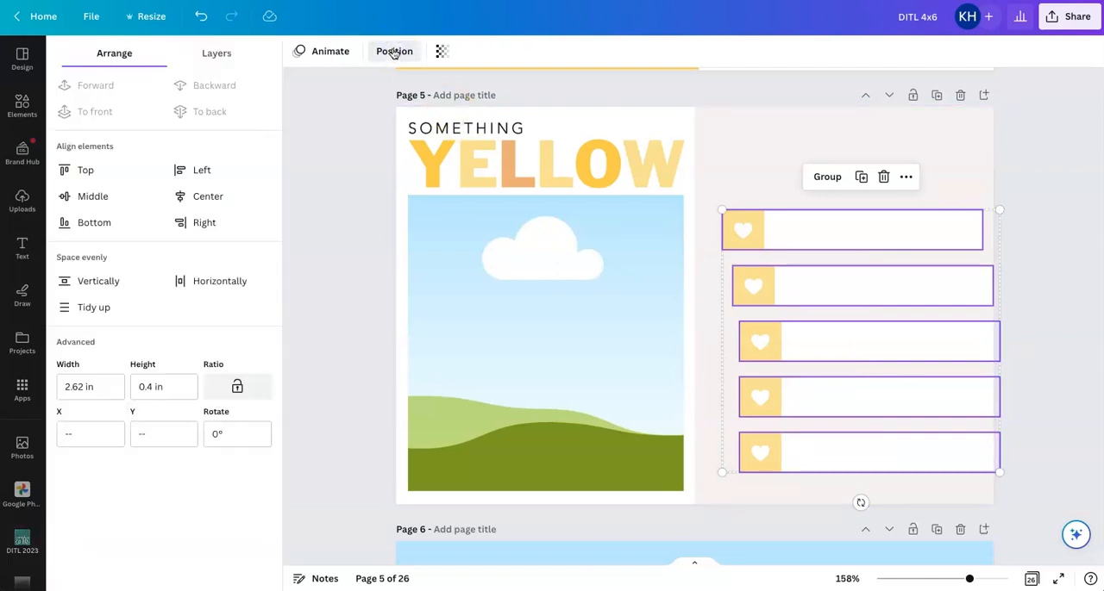
{"action": "left_click", "coordinate": [88, 312]}
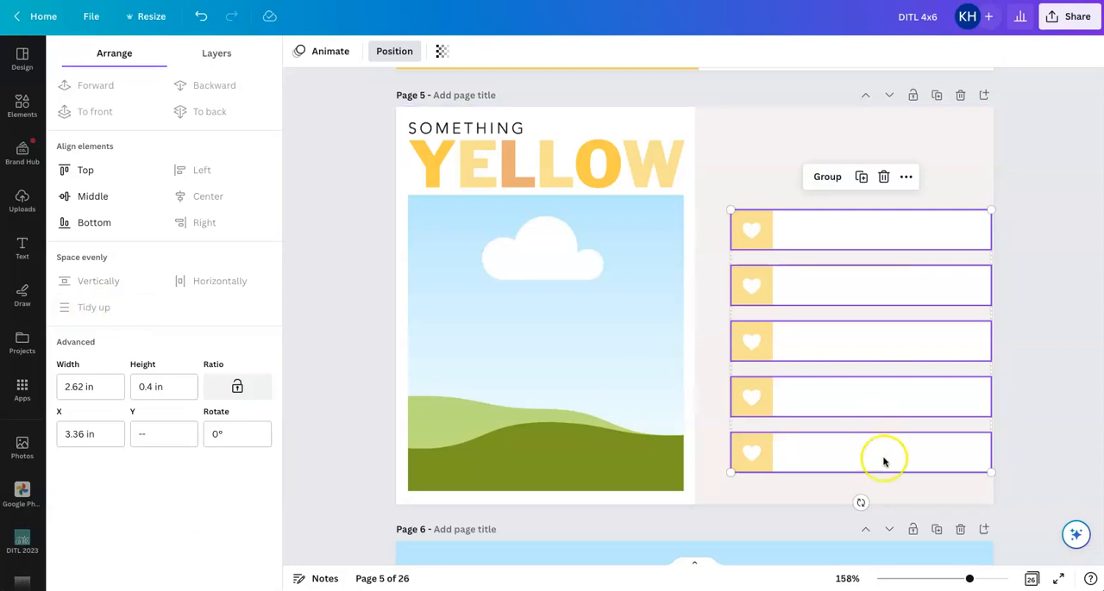
{"action": "left_click", "coordinate": [827, 177]}
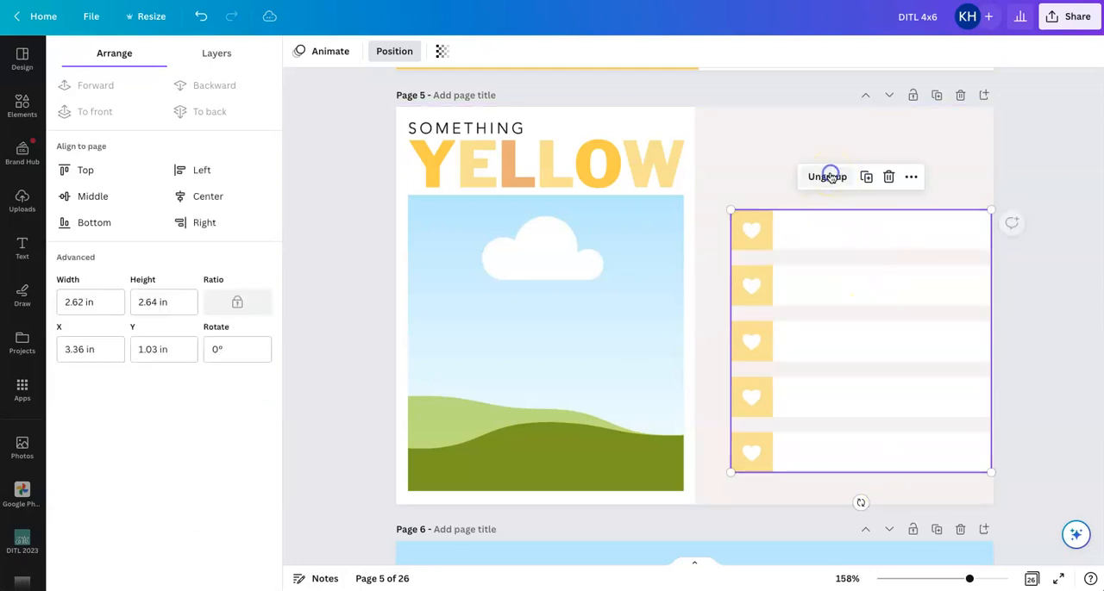
{"action": "mouse_move", "coordinate": [844, 320]}
{"action": "left_mouse_down"}
{"action": "mouse_move", "coordinate": [834, 264]}
{"action": "mouse_move", "coordinate": [837, 313]}
{"action": "mouse_move", "coordinate": [865, 316]}
{"action": "mouse_move", "coordinate": [850, 320]}
{"action": "left_mouse_up"}
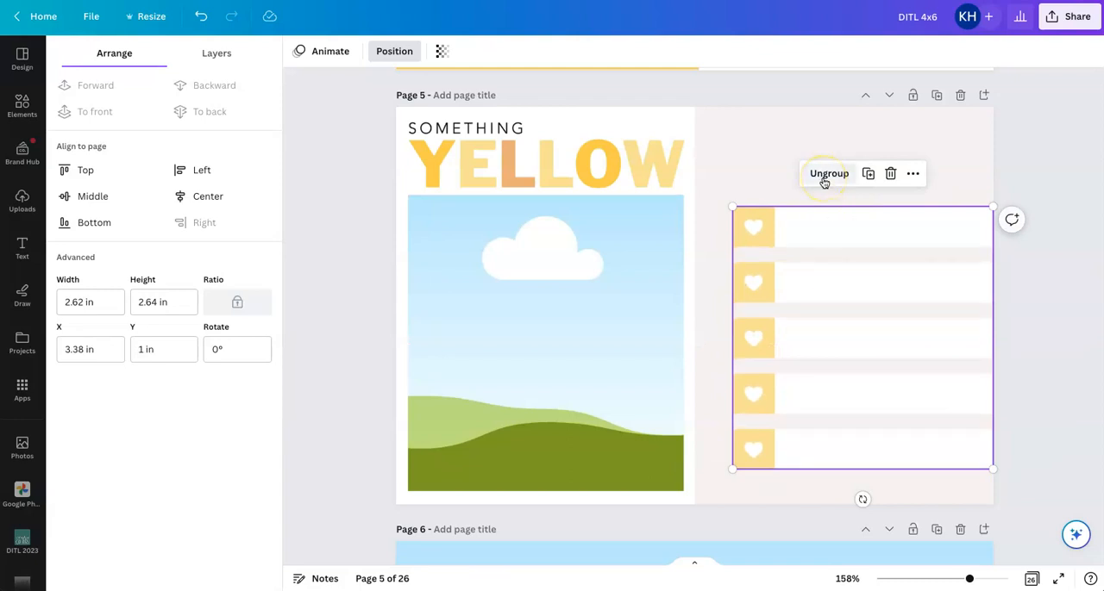
{"action": "left_click", "coordinate": [1017, 170]}
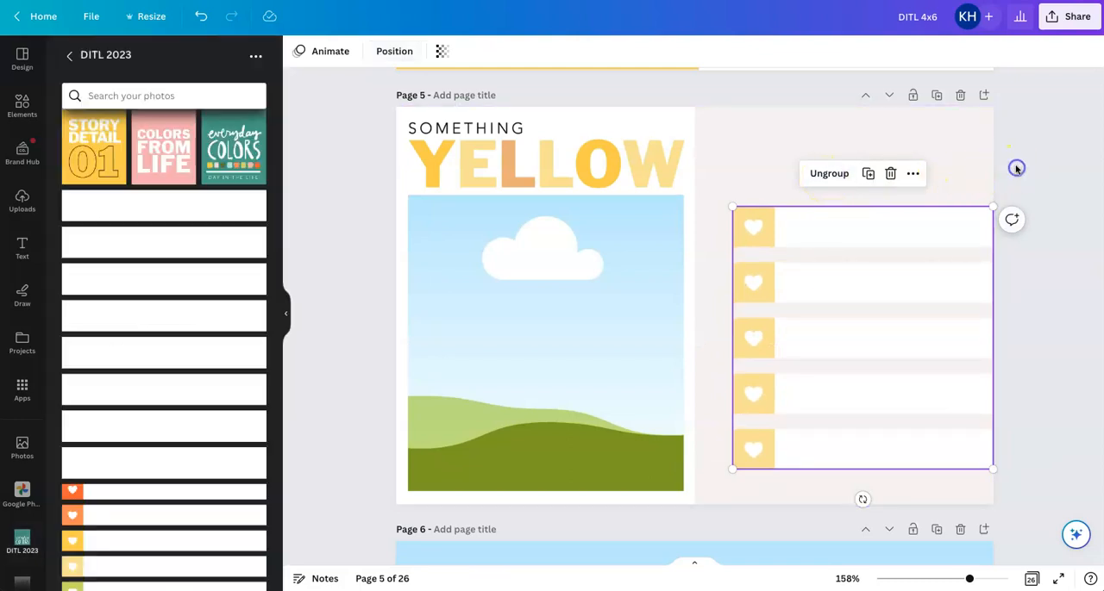
{"action": "scroll", "coordinate": [219, 288], "scroll_direction": "up", "scroll_amount": 4}
{"action": "scroll", "coordinate": [219, 288], "scroll_direction": "up", "scroll_amount": 3}
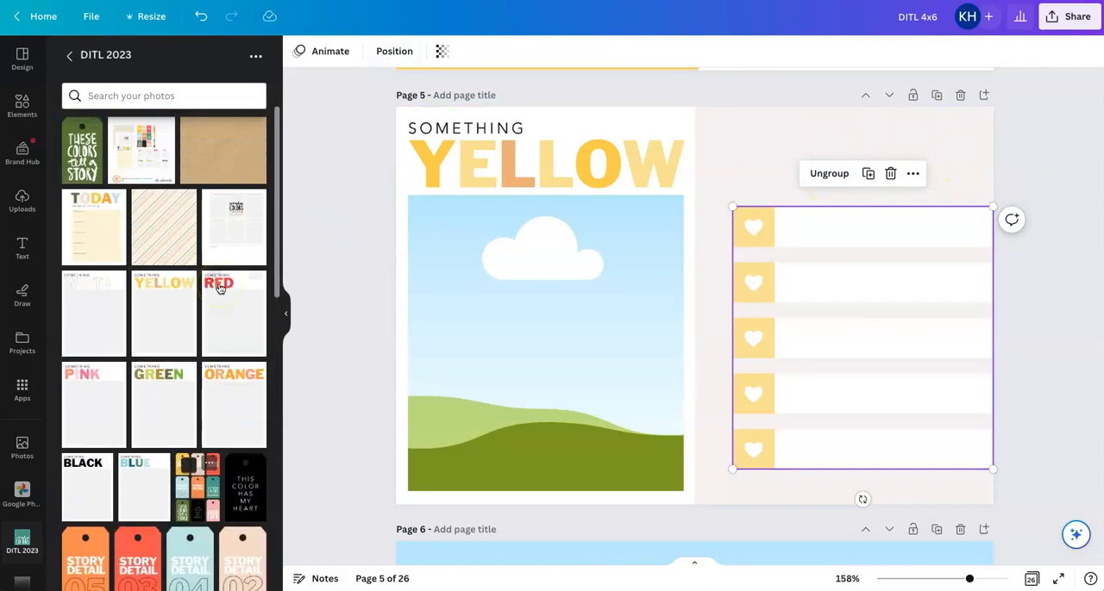
{"action": "left_click", "coordinate": [178, 302]}
{"action": "left_click_drag", "start_coordinate": [699, 317], "coordinate": [801, 249]}
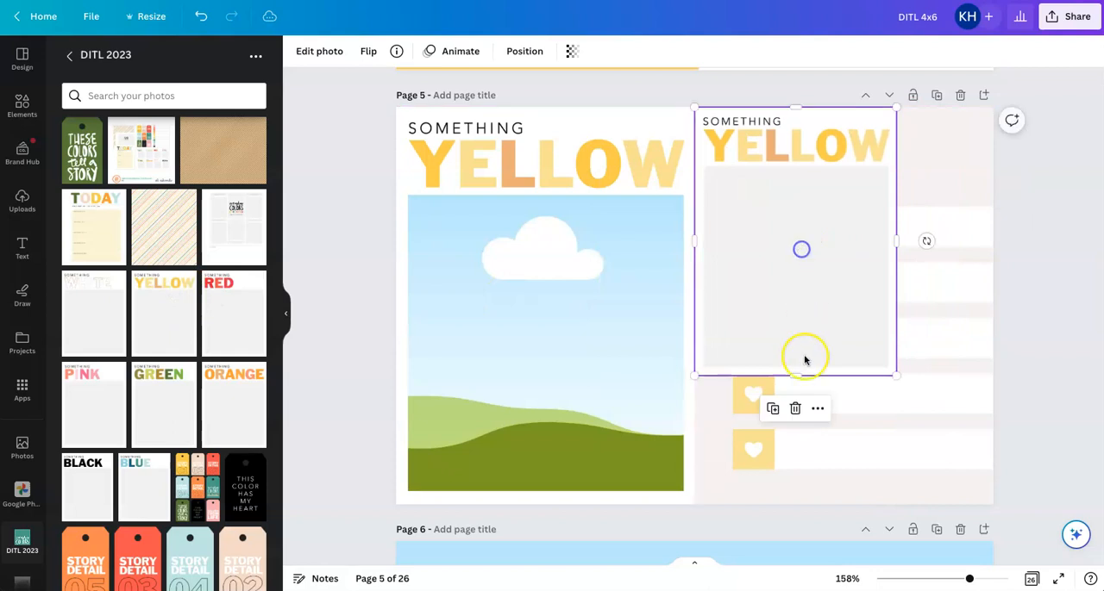
{"action": "left_click_drag", "start_coordinate": [796, 374], "coordinate": [798, 439]}
{"action": "left_click_drag", "start_coordinate": [796, 492], "coordinate": [796, 504]}
{"action": "left_click_drag", "start_coordinate": [897, 306], "coordinate": [993, 310]}
{"action": "left_click", "coordinate": [857, 268]}
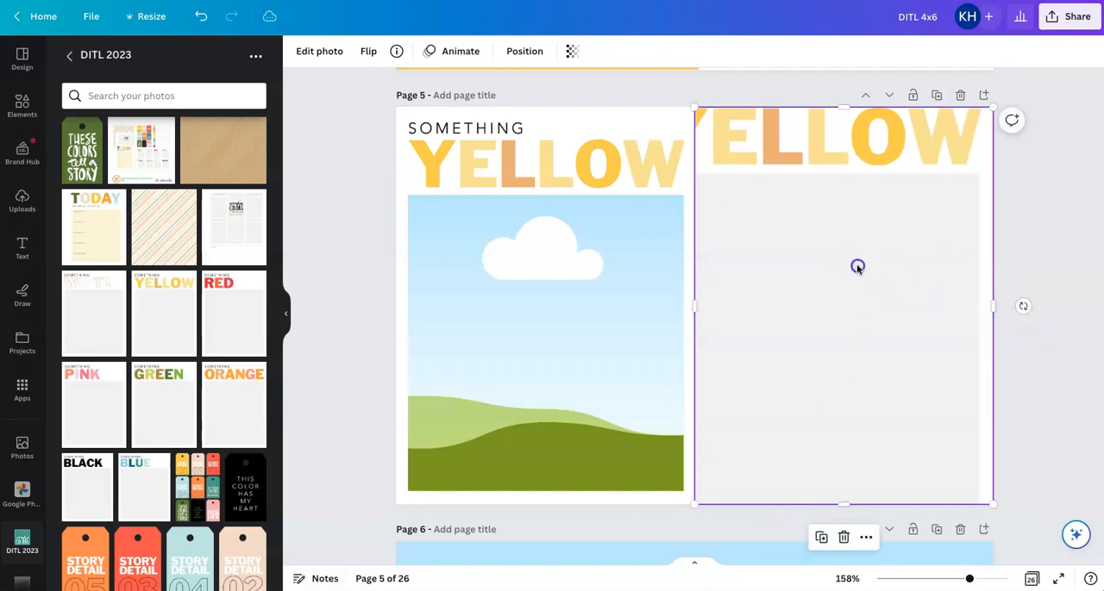
Insert the SOMETHING YELLOW card from the folder, scale it to fill the page's right half, and send it behind the labels
{"action": "left_click_drag", "start_coordinate": [191, 344], "coordinate": [787, 192]}
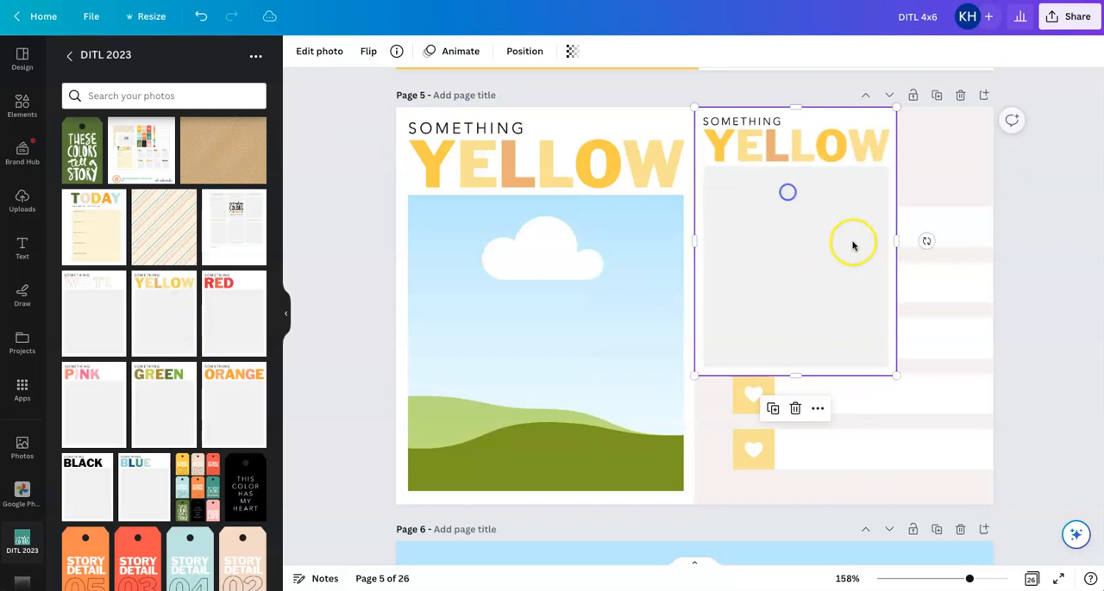
{"action": "left_click_drag", "start_coordinate": [894, 374], "coordinate": [1005, 494]}
{"action": "left_click", "coordinate": [855, 268]}
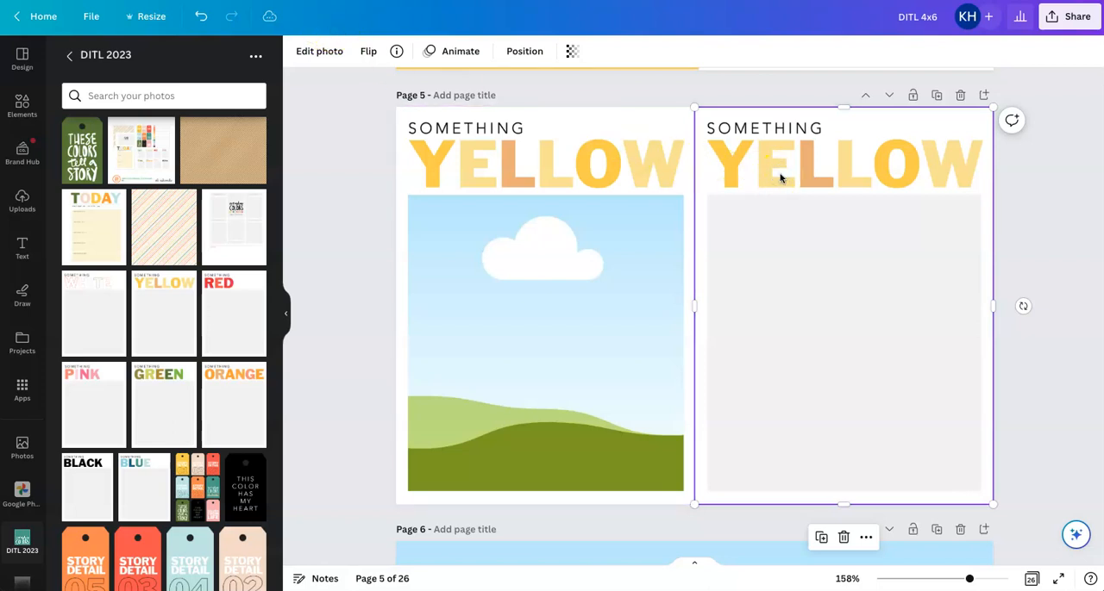
{"action": "left_click", "coordinate": [528, 51]}
{"action": "left_click", "coordinate": [205, 111]}
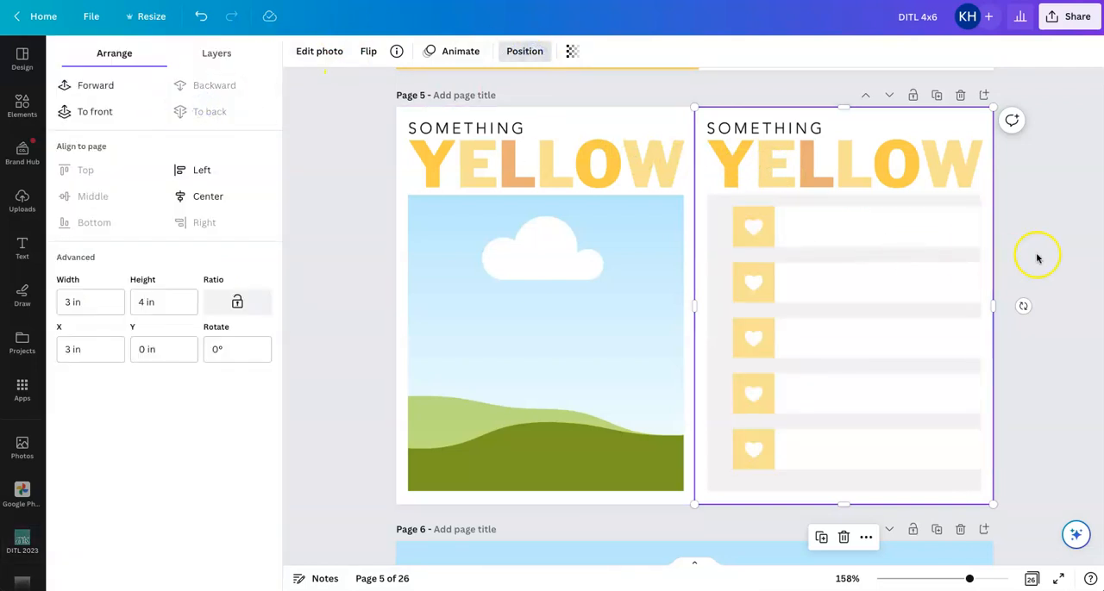
{"action": "left_click", "coordinate": [1049, 231]}
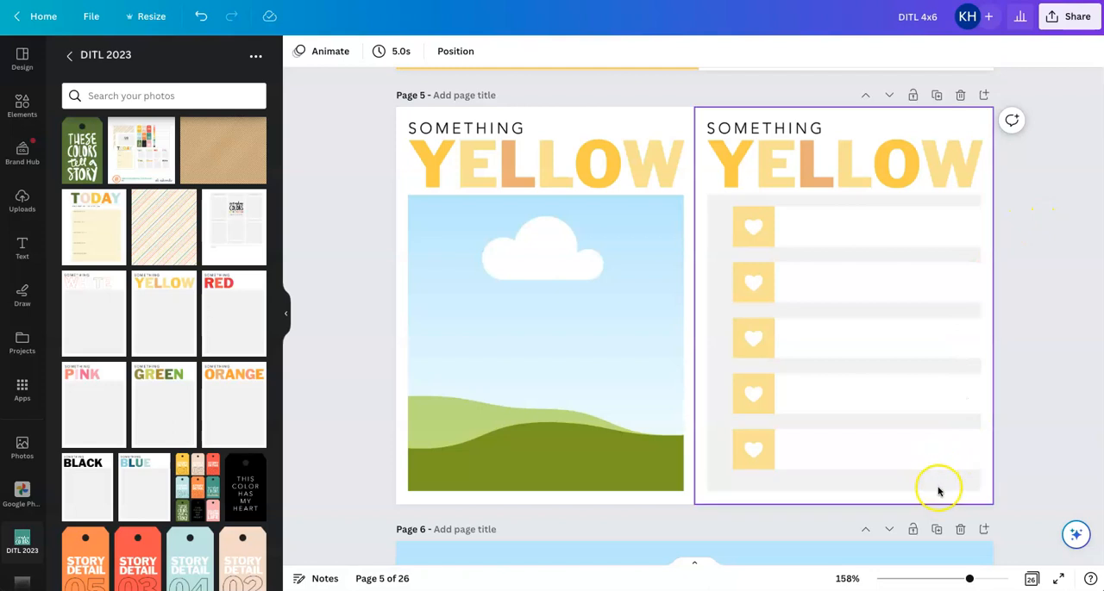
Nudge the grouped heart labels slightly down to center them in the right card's gray area
{"action": "left_click", "coordinate": [894, 288]}
{"action": "left_click_drag", "start_coordinate": [894, 288], "coordinate": [896, 293]}
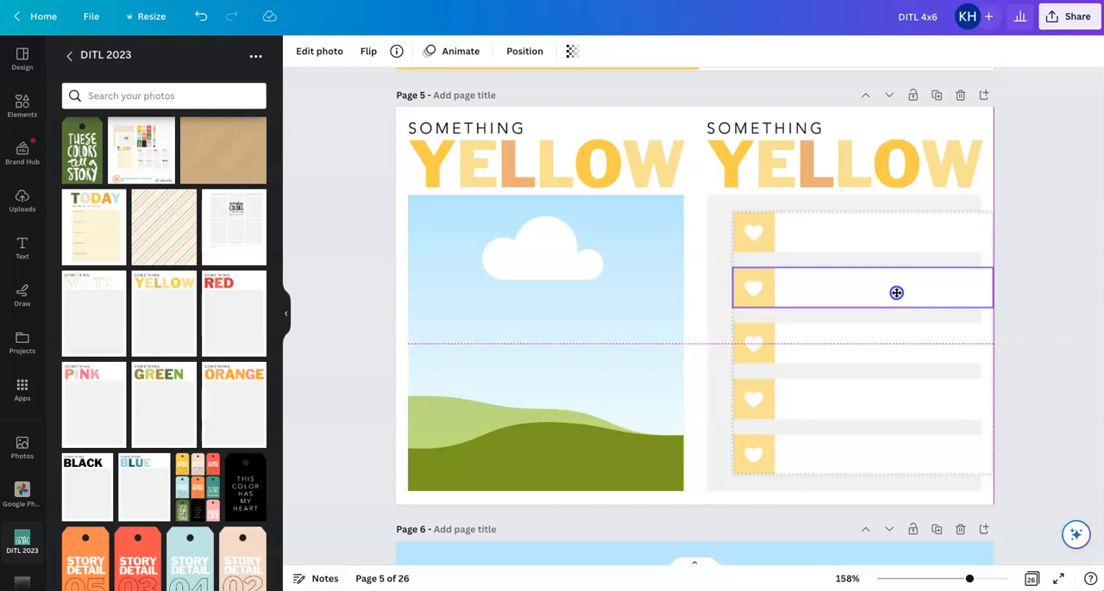
{"action": "left_click", "coordinate": [1027, 336]}
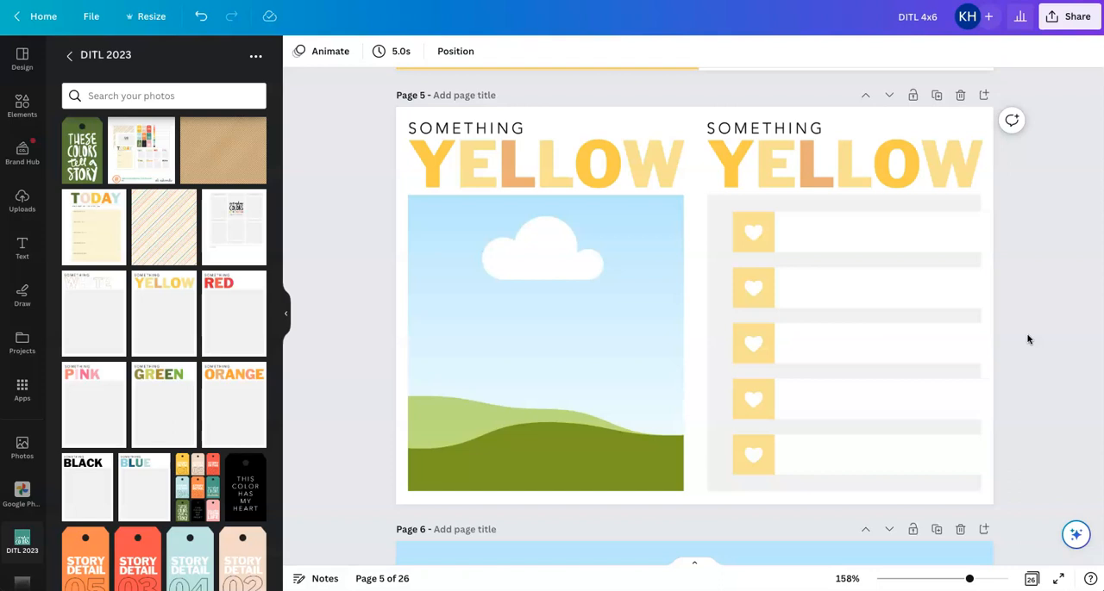
Examine the paired color cards with heart labels on pages 21 to 24
{"action": "left_click", "coordinate": [1031, 579]}
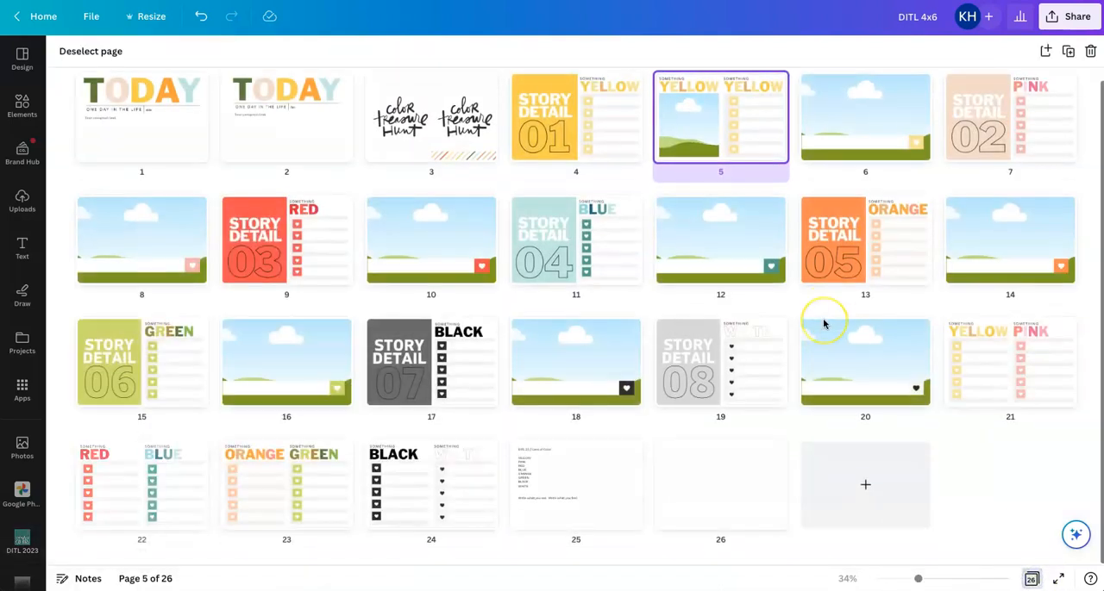
{"action": "double_click", "coordinate": [1010, 367]}
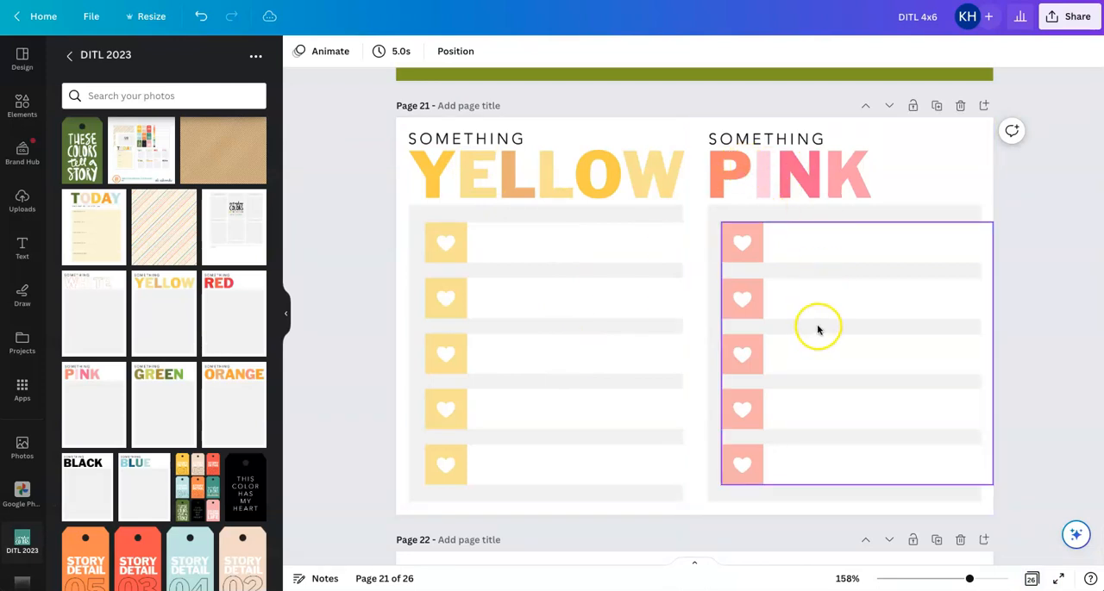
{"action": "scroll", "coordinate": [818, 330], "scroll_direction": "down", "scroll_amount": 5}
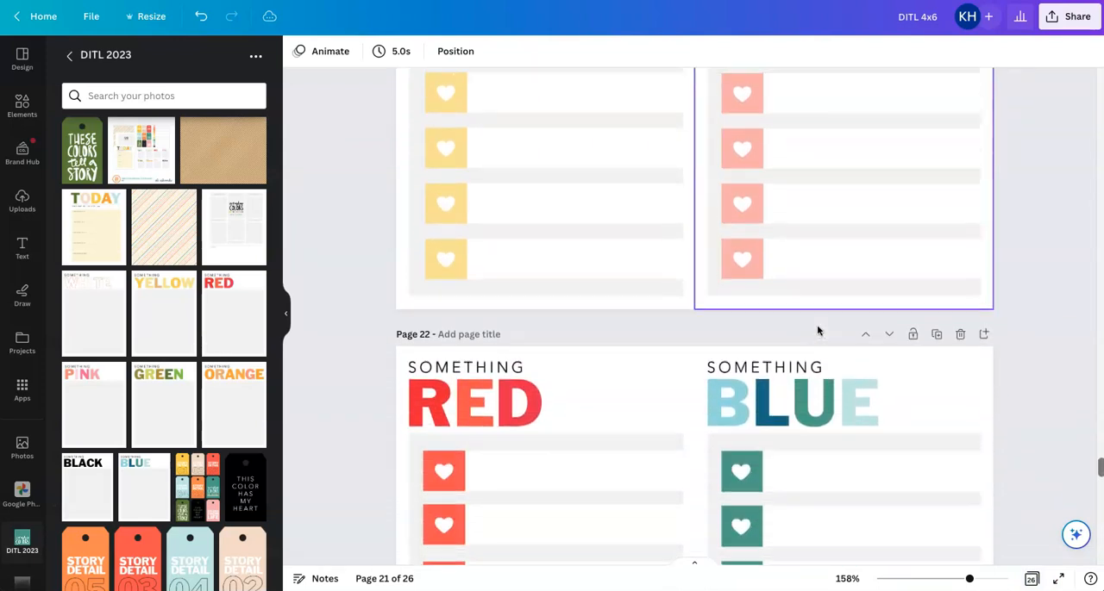
{"action": "scroll", "coordinate": [818, 330], "scroll_direction": "down", "scroll_amount": 5}
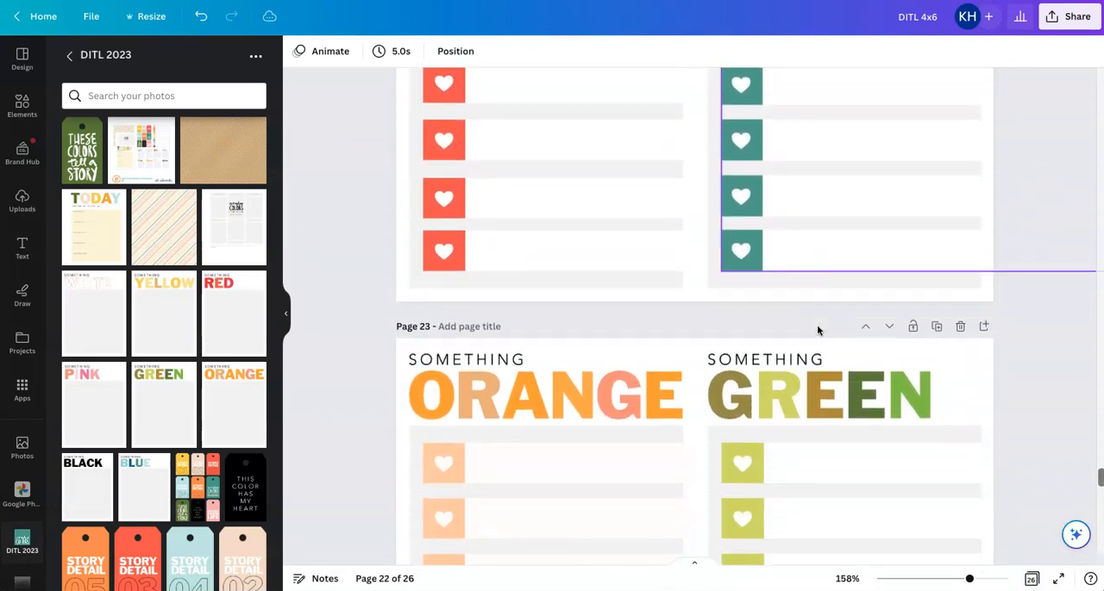
{"action": "scroll", "coordinate": [818, 336], "scroll_direction": "down", "scroll_amount": 5}
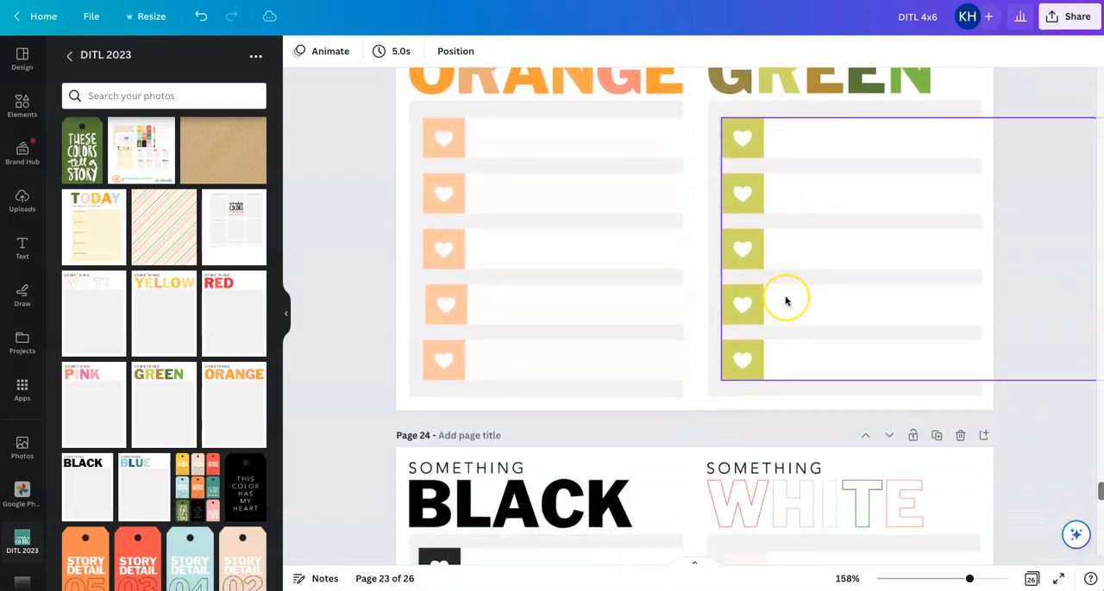
{"action": "scroll", "coordinate": [785, 301], "scroll_direction": "down", "scroll_amount": 1}
{"action": "scroll", "coordinate": [785, 300], "scroll_direction": "up", "scroll_amount": 6}
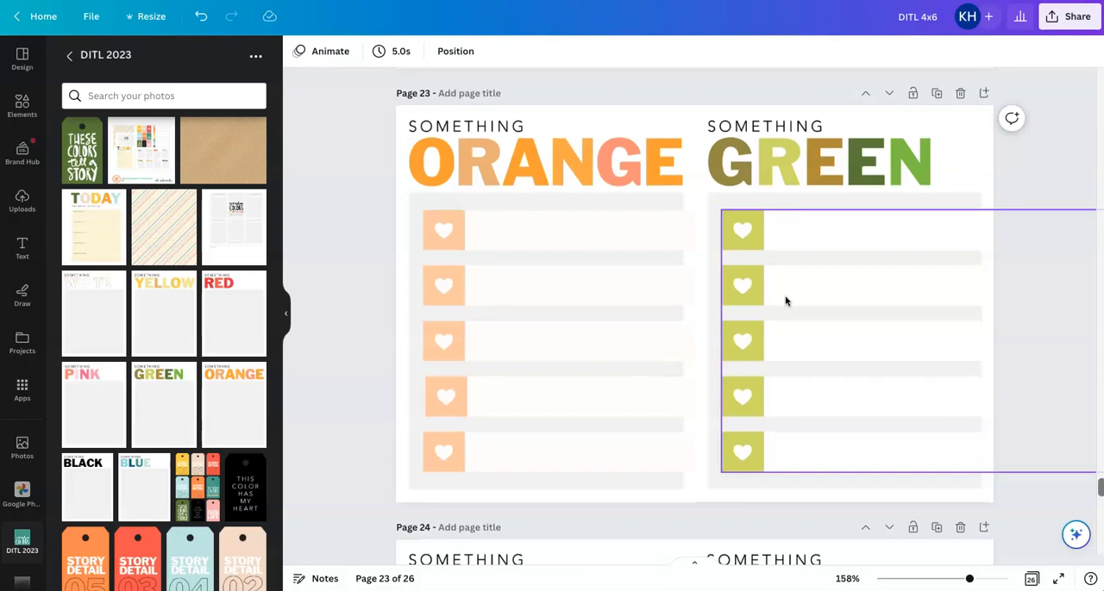
{"action": "scroll", "coordinate": [797, 313], "scroll_direction": "down", "scroll_amount": 4}
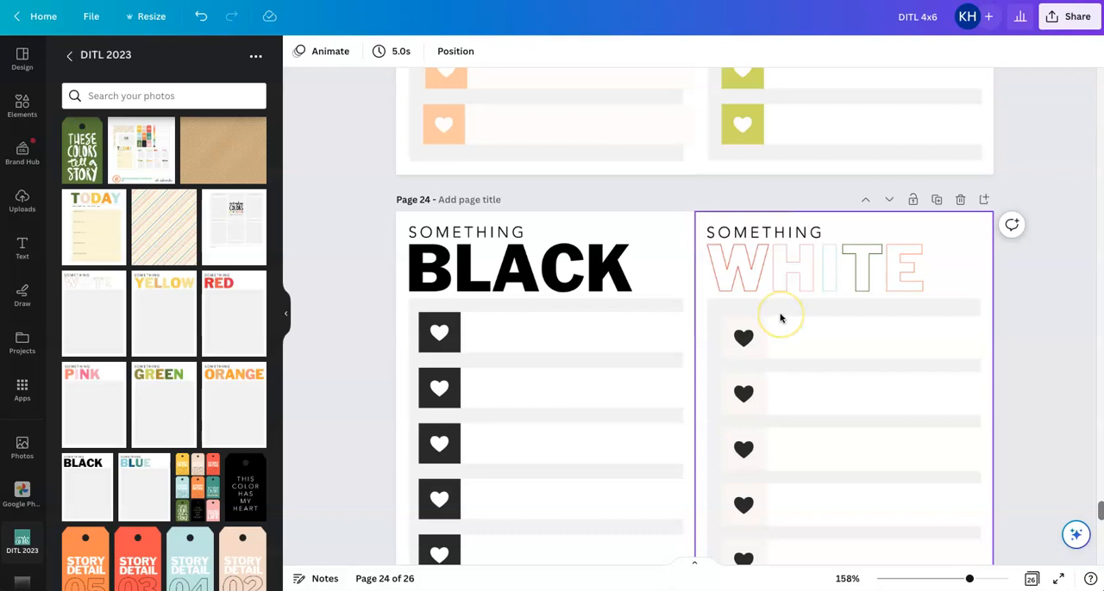
{"action": "scroll", "coordinate": [656, 353], "scroll_direction": "down", "scroll_amount": 3}
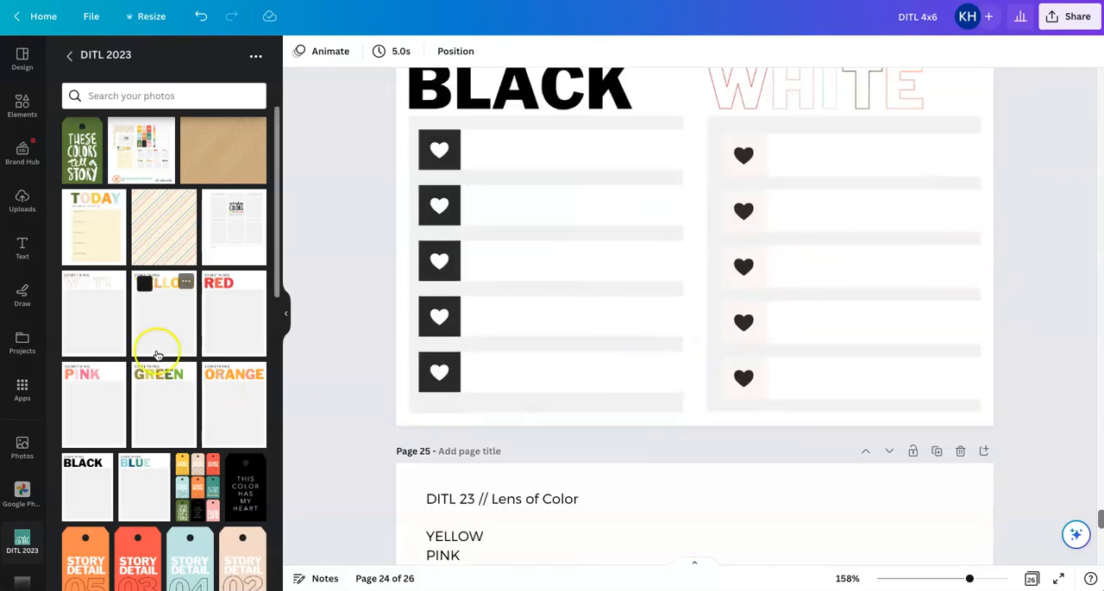
Locate the STORY DETAIL tag images in the DITL 2023 folder and select the blank page 16
{"action": "scroll", "coordinate": [155, 354], "scroll_direction": "down", "scroll_amount": 4}
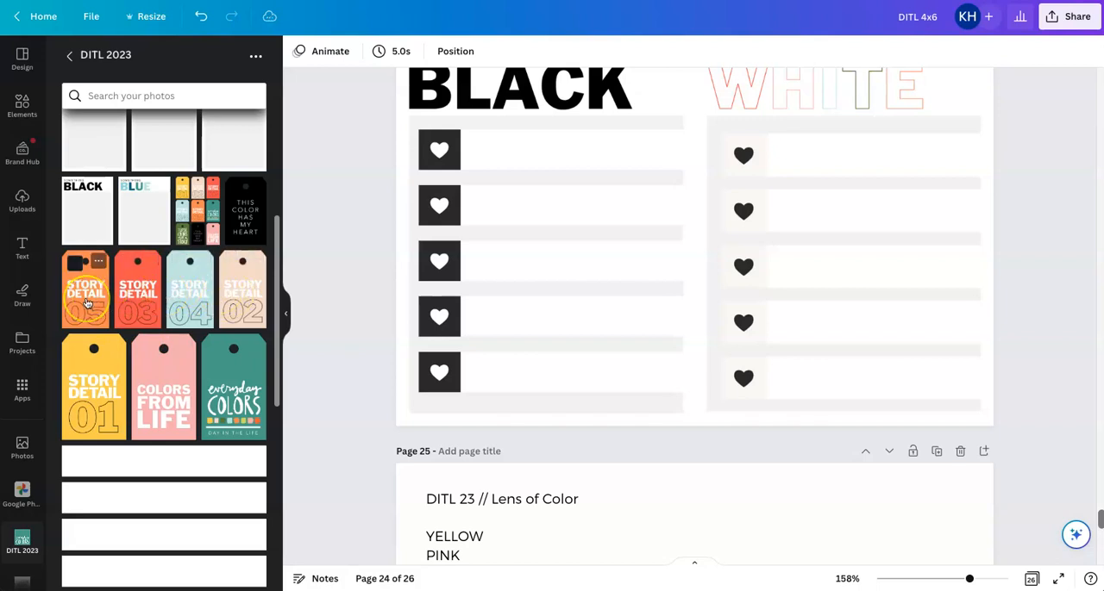
{"action": "left_click", "coordinate": [90, 300]}
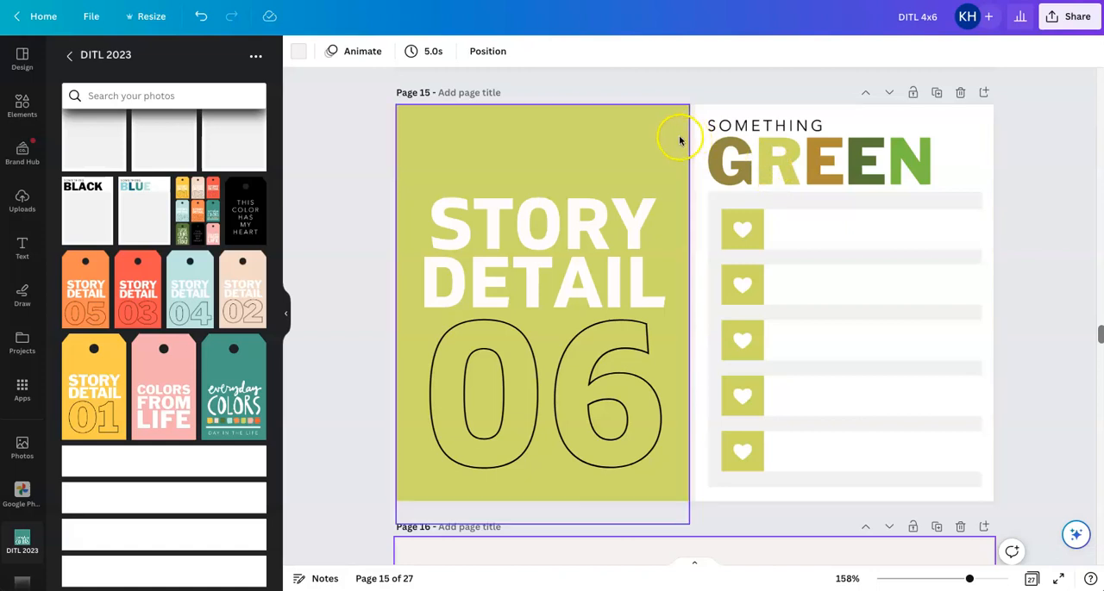
{"action": "scroll", "coordinate": [583, 368], "scroll_direction": "down", "scroll_amount": 1}
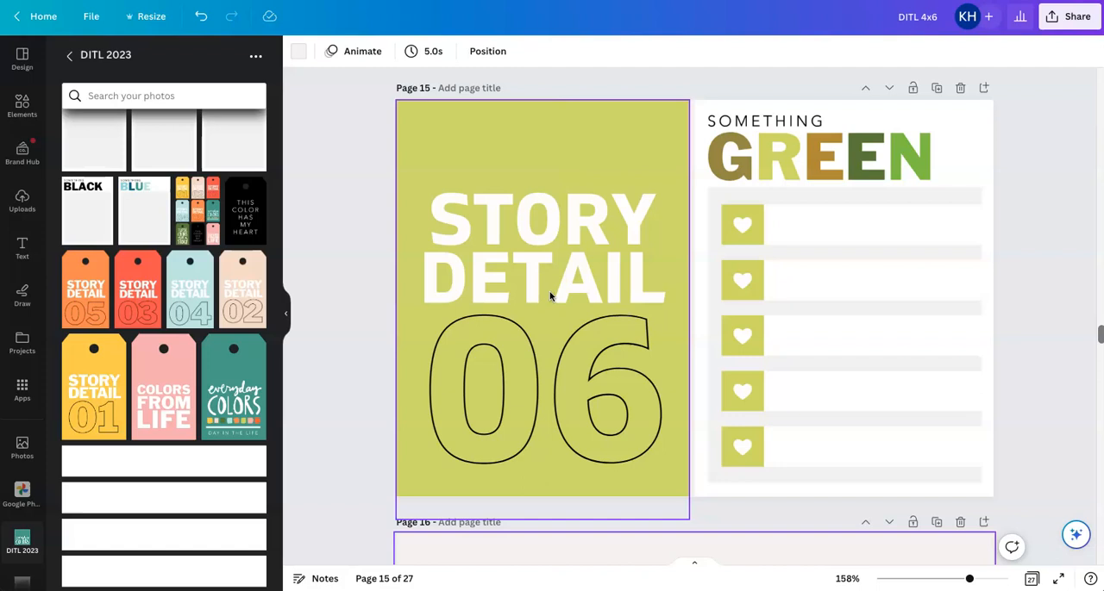
{"action": "scroll", "coordinate": [550, 295], "scroll_direction": "up", "scroll_amount": 1}
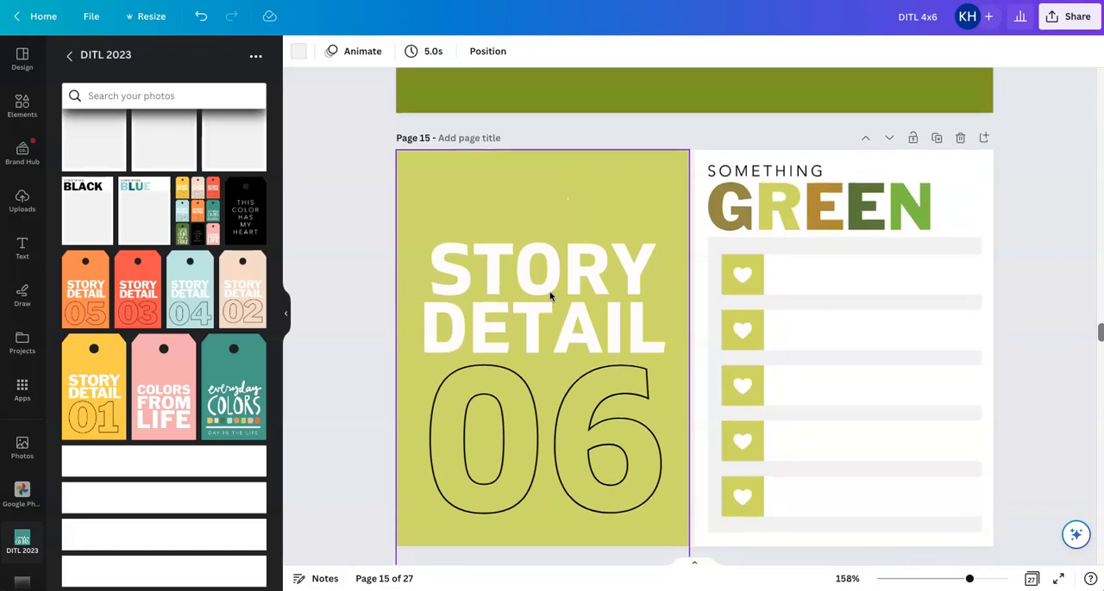
{"action": "scroll", "coordinate": [549, 299], "scroll_direction": "down", "scroll_amount": 5}
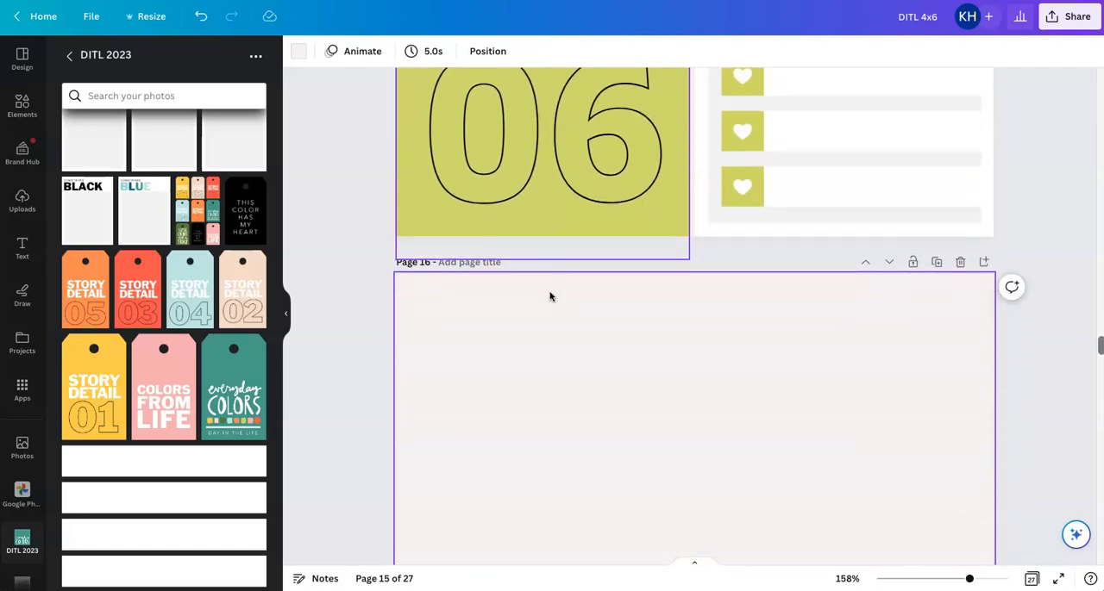
{"action": "left_click", "coordinate": [544, 317]}
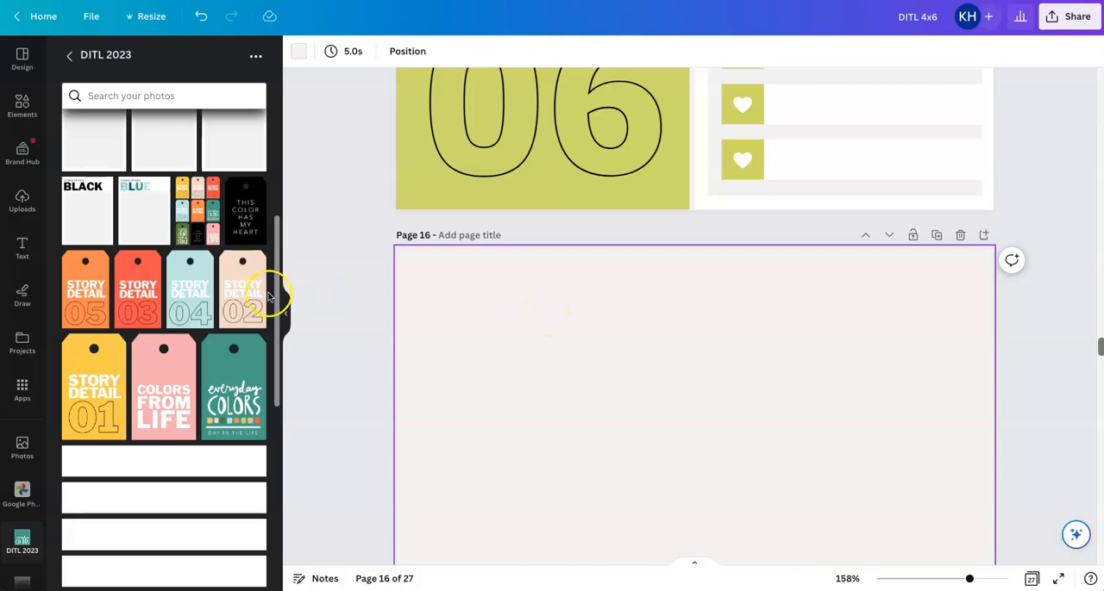
{"action": "left_click", "coordinate": [235, 290]}
{"action": "scroll", "coordinate": [731, 448], "scroll_direction": "down", "scroll_amount": 3}
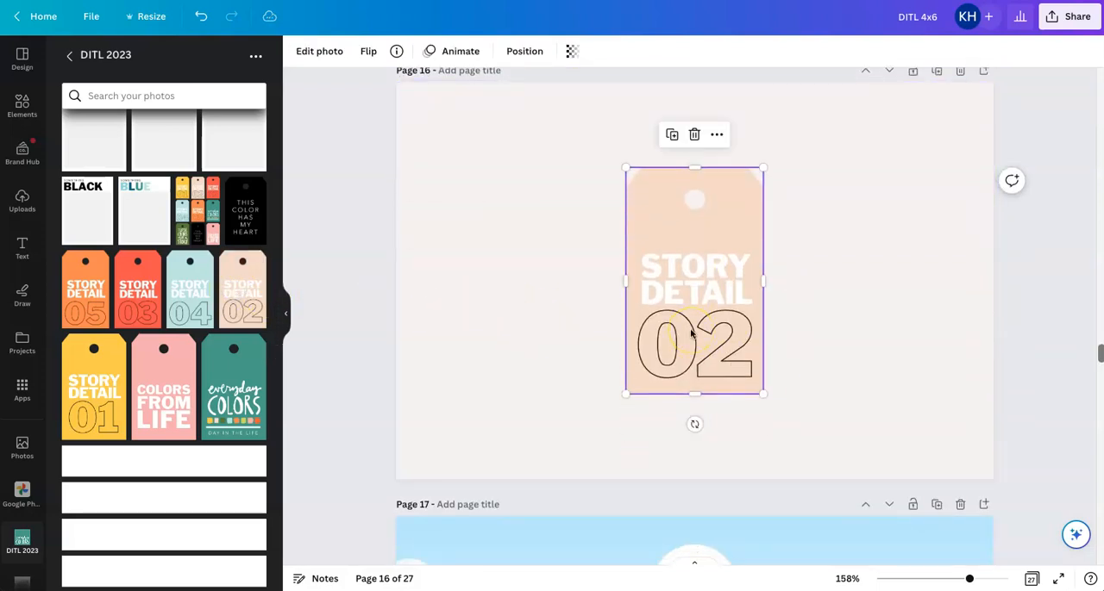
{"action": "key", "text": "Delete"}
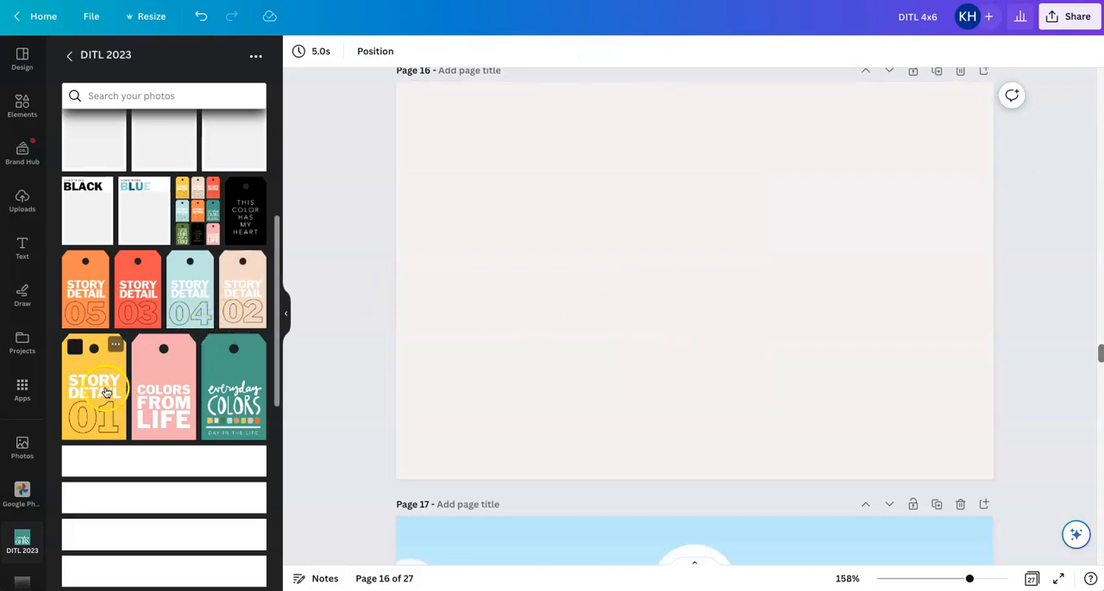
Insert the yellow STORY DETAIL 01 tag on page 16 and place it in the page's upper-left corner
{"action": "left_click", "coordinate": [102, 388]}
{"action": "left_click_drag", "start_coordinate": [670, 294], "coordinate": [443, 213]}
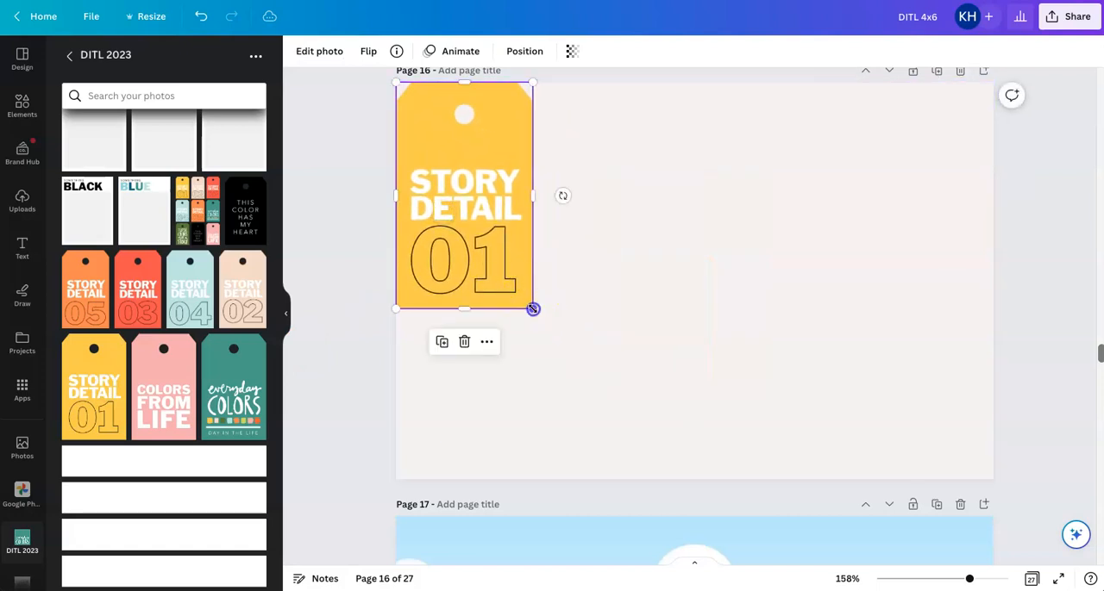
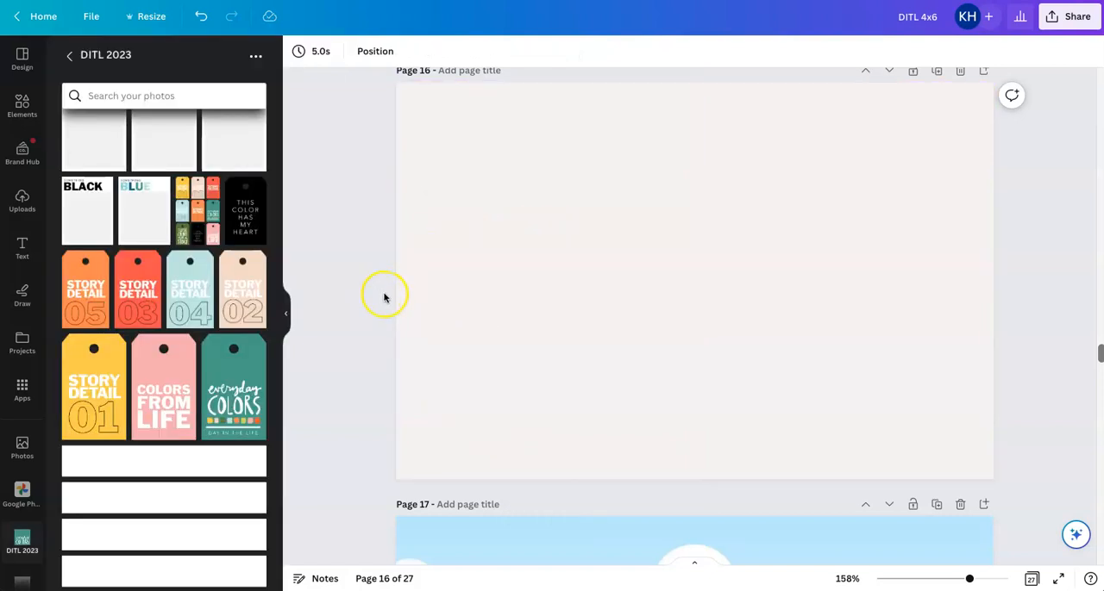
Insert the light-blue STORY DETAIL 04 tag on page 16, enlarge it over the left half and shift it up to crop off the hole
{"action": "left_click", "coordinate": [192, 293]}
{"action": "left_click_drag", "start_coordinate": [670, 290], "coordinate": [442, 176]}
{"action": "left_click_drag", "start_coordinate": [530, 278], "coordinate": [714, 442]}
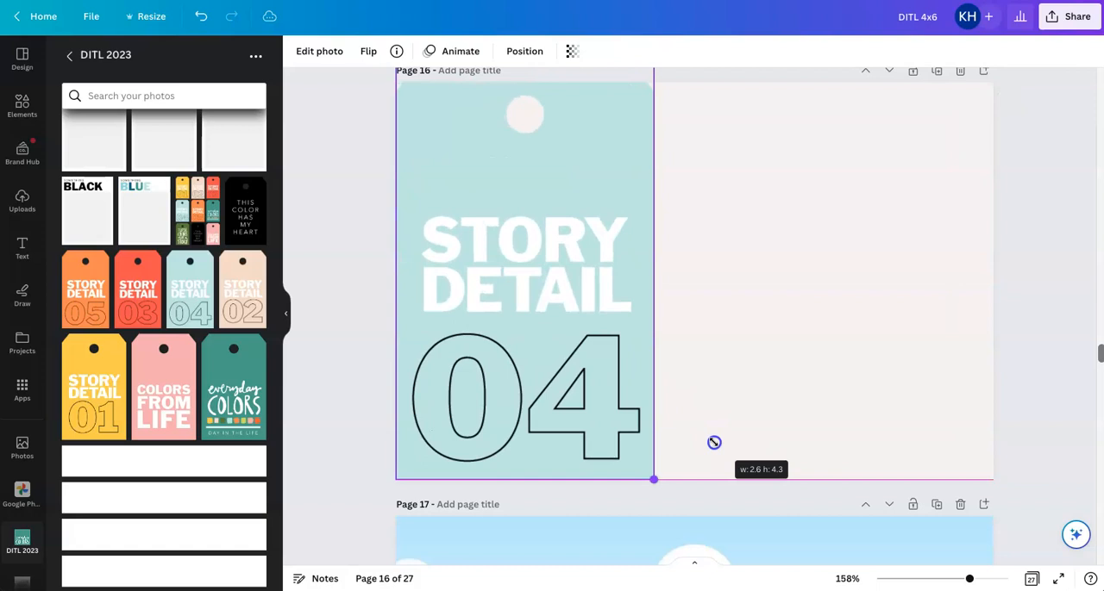
{"action": "left_click_drag", "start_coordinate": [653, 479], "coordinate": [733, 512]}
{"action": "left_click_drag", "start_coordinate": [621, 418], "coordinate": [618, 352]}
{"action": "left_click", "coordinate": [755, 297]}
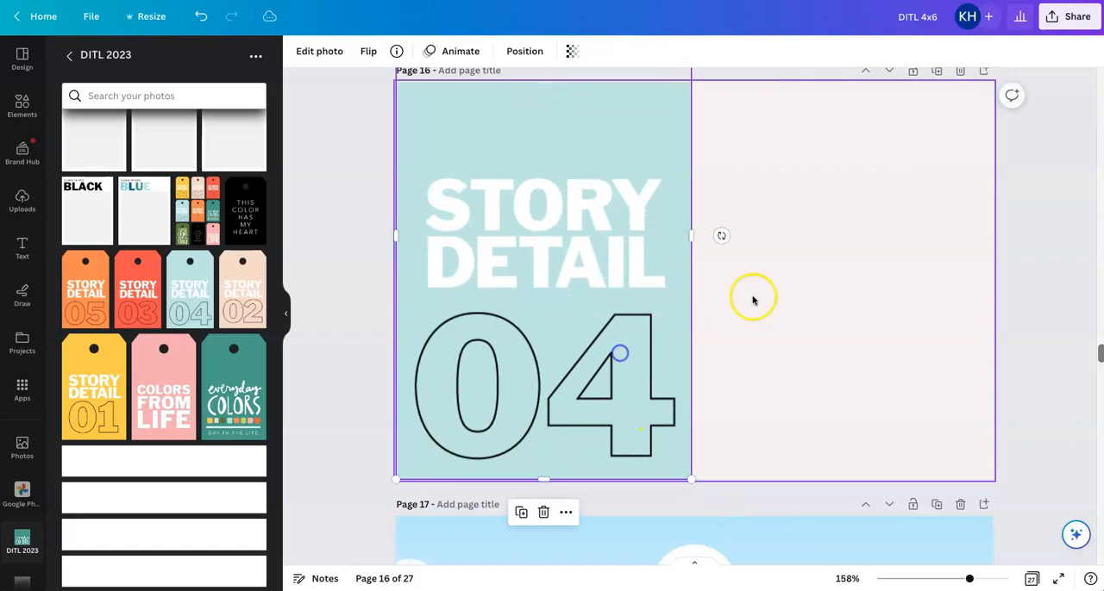
Remove the background from the STORY DETAIL 04 image and slightly enlarge and reposition it on the left half
{"action": "left_click", "coordinate": [498, 120]}
{"action": "left_click", "coordinate": [315, 51]}
{"action": "left_click", "coordinate": [95, 152]}
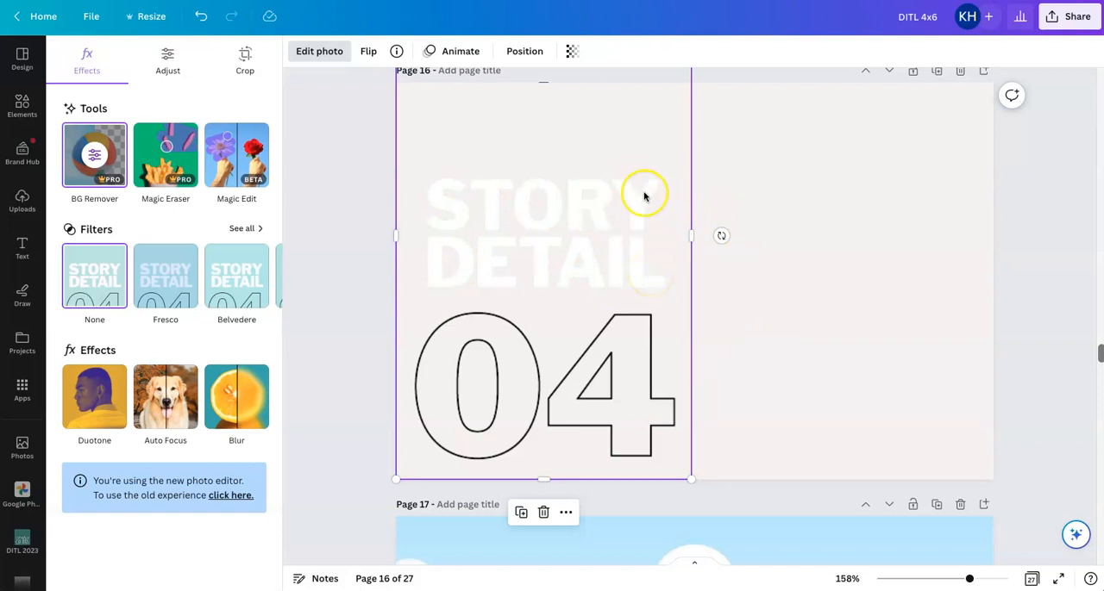
{"action": "left_click_drag", "start_coordinate": [695, 484], "coordinate": [698, 489]}
{"action": "left_click_drag", "start_coordinate": [653, 460], "coordinate": [650, 447]}
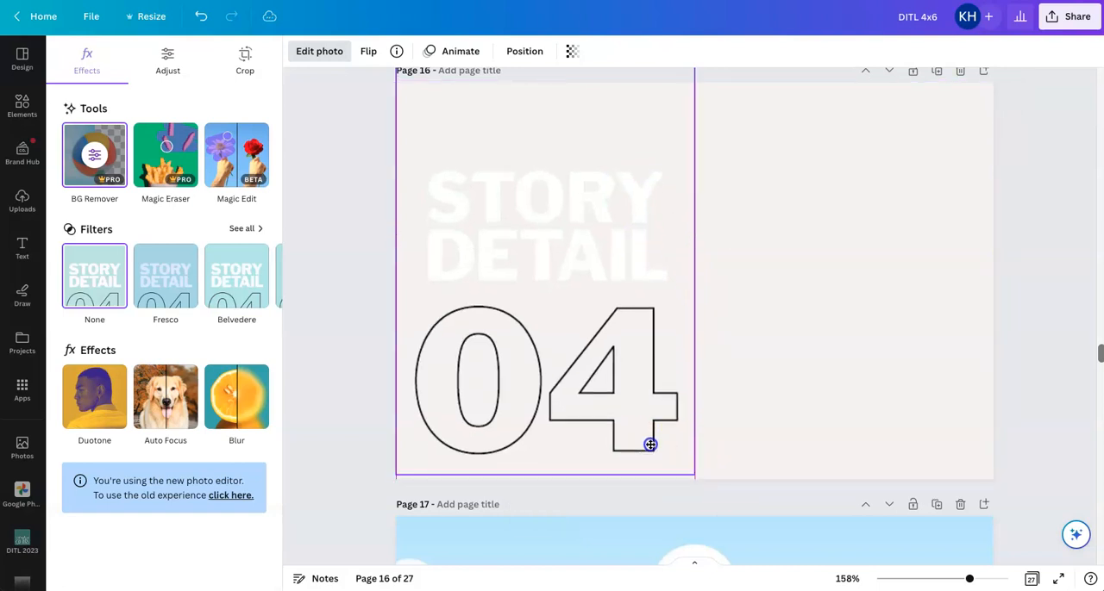
{"action": "left_click", "coordinate": [798, 387]}
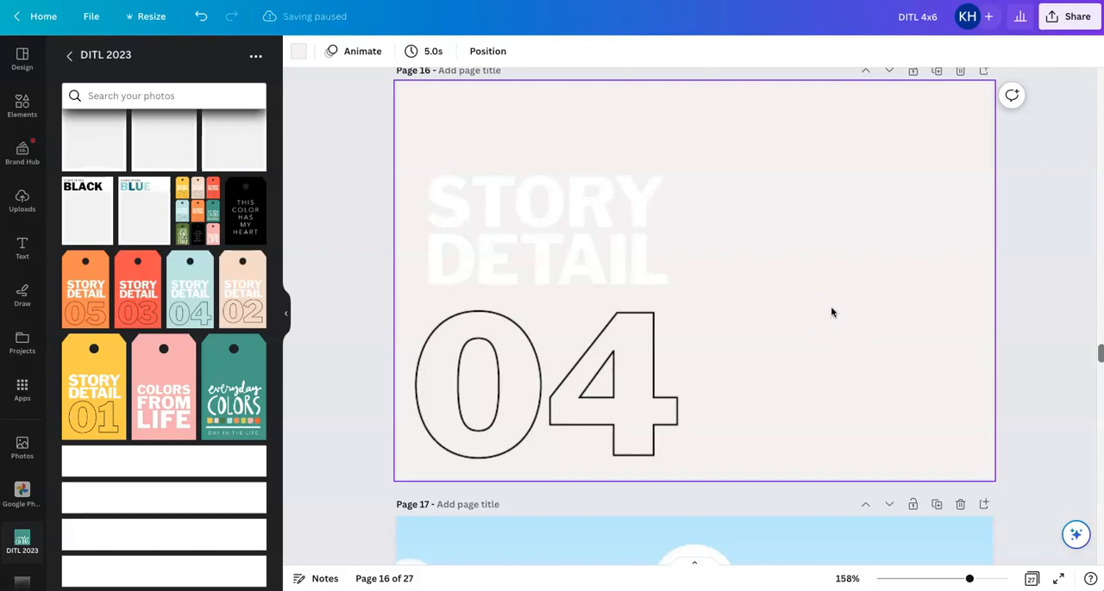
Draw a rectangle about 3.03 × 4 in covering the blank right half of page 16
{"action": "left_click", "coordinate": [15, 115]}
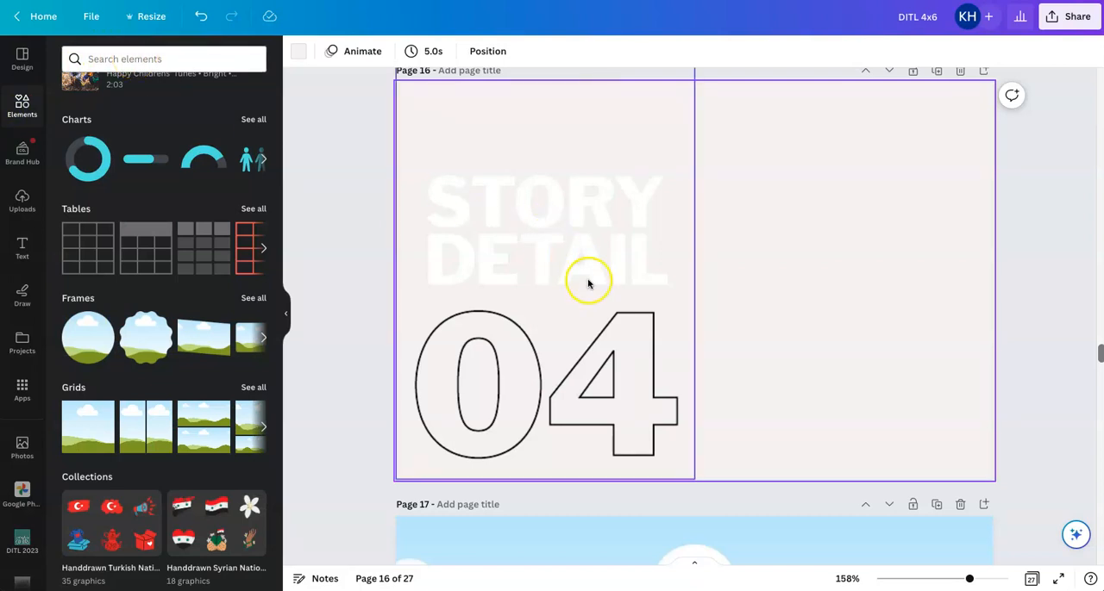
{"action": "key", "text": "r"}
{"action": "left_click_drag", "start_coordinate": [688, 297], "coordinate": [741, 156]}
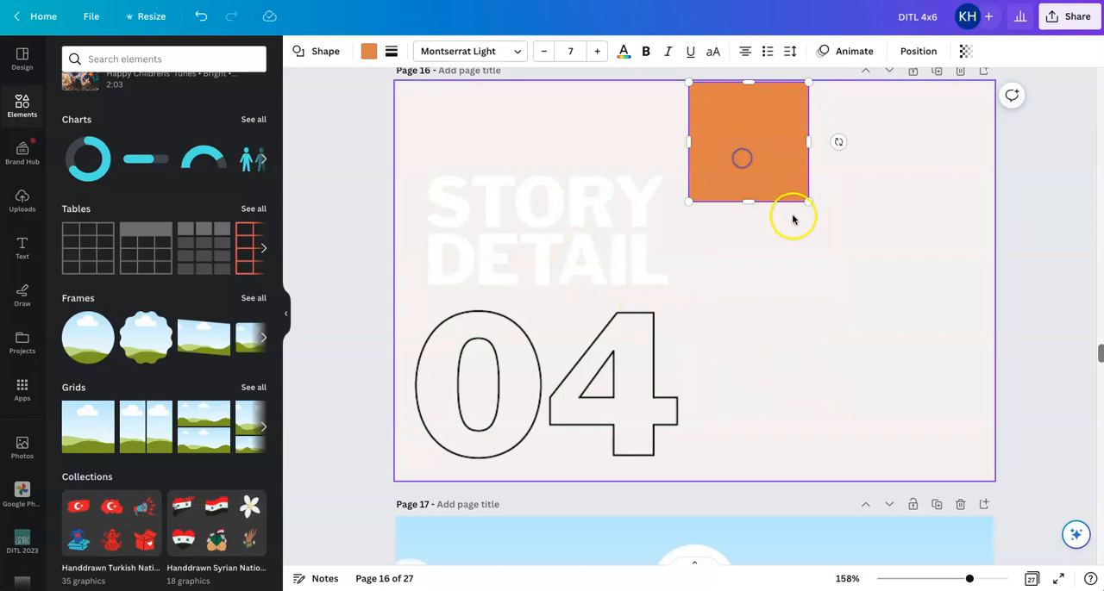
{"action": "left_click_drag", "start_coordinate": [809, 201], "coordinate": [994, 477]}
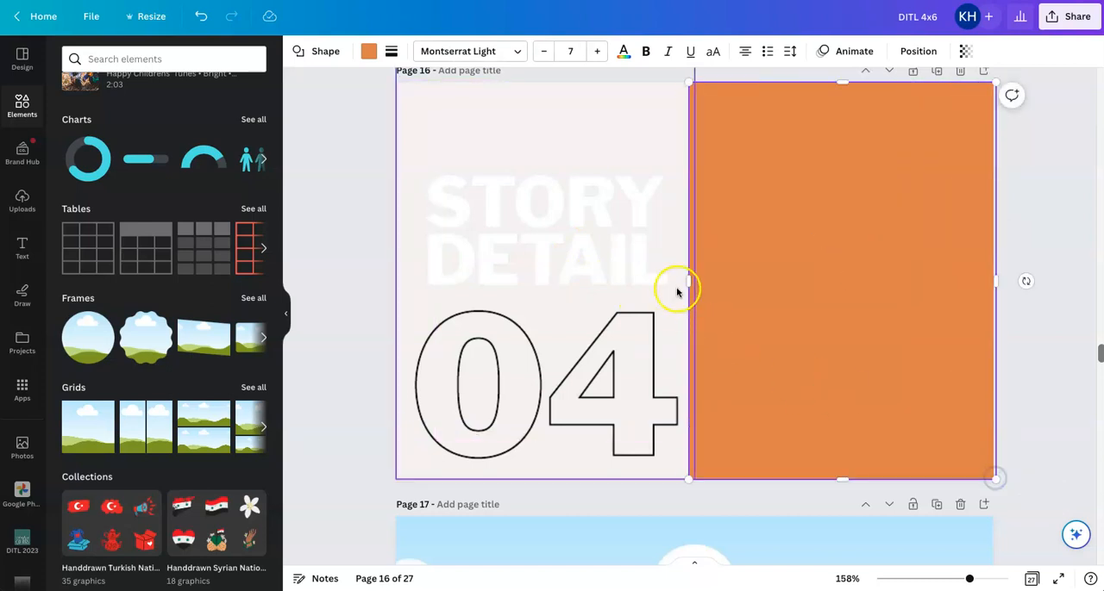
{"action": "left_click_drag", "start_coordinate": [687, 279], "coordinate": [691, 279]}
{"action": "left_click_drag", "start_coordinate": [823, 271], "coordinate": [821, 270]}
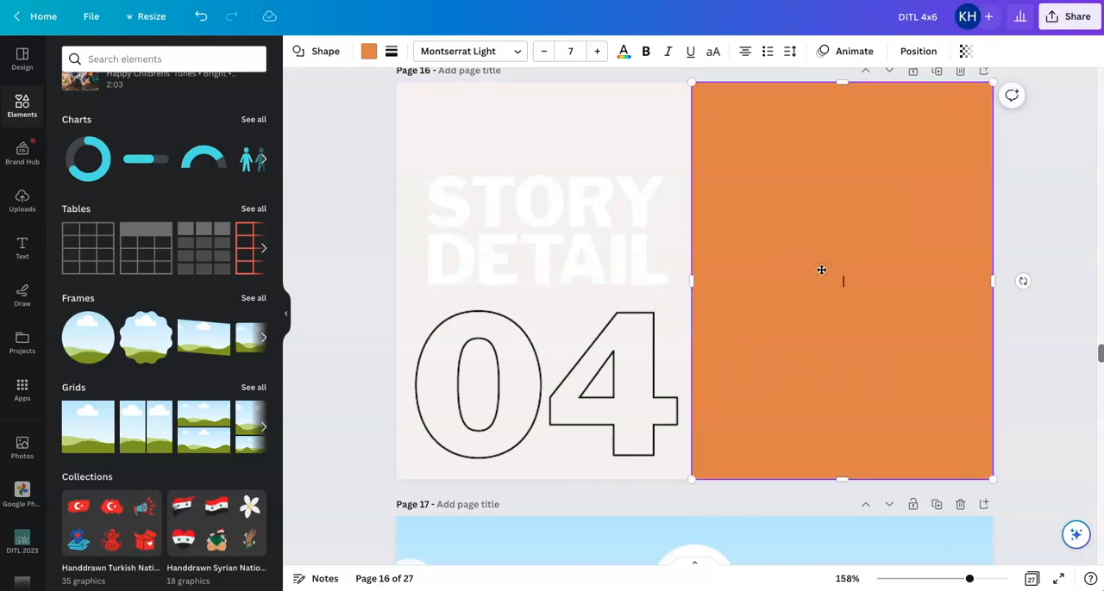
Fill the rectangle with the lime green #D4DE64 sampled from the heart label on page 15
{"action": "scroll", "coordinate": [820, 273], "scroll_direction": "up", "scroll_amount": 3}
{"action": "left_click", "coordinate": [756, 249]}
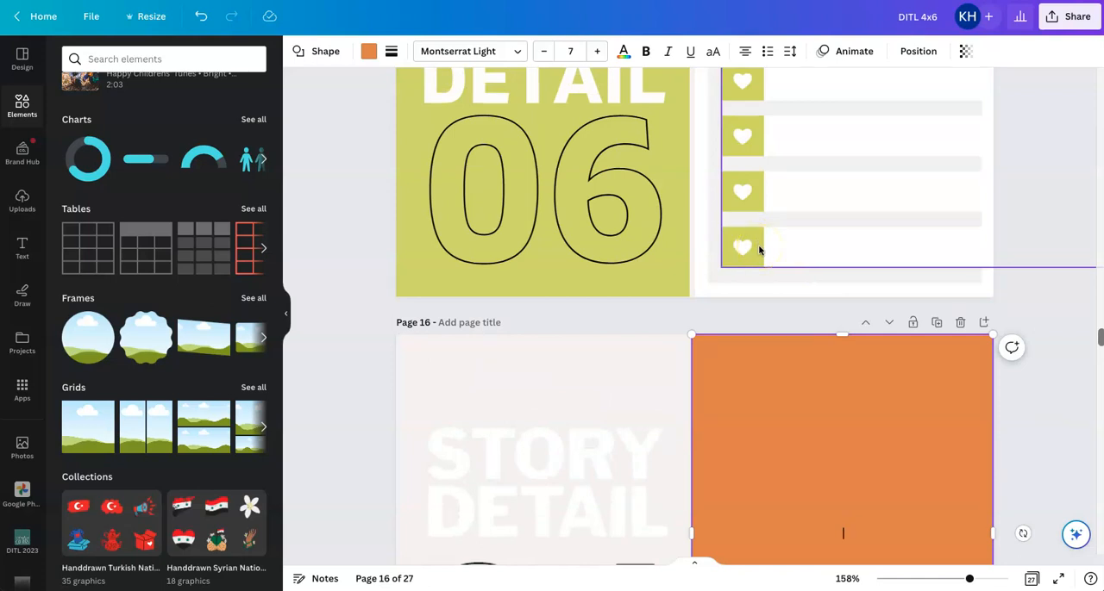
{"action": "left_click", "coordinate": [787, 409]}
{"action": "left_click", "coordinate": [369, 51]}
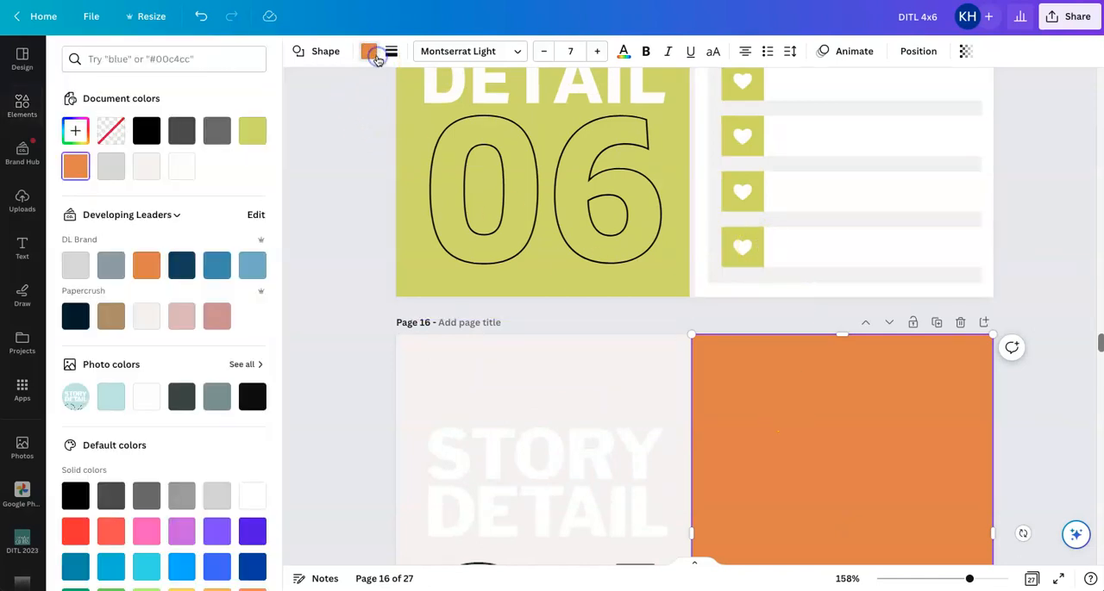
{"action": "left_click", "coordinate": [77, 140]}
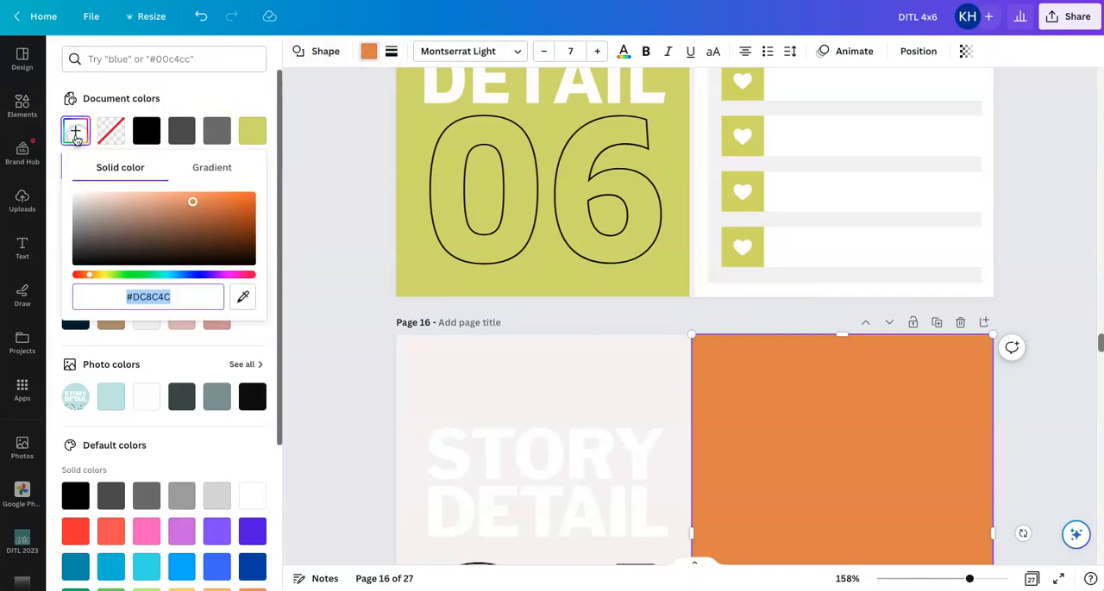
{"action": "left_click", "coordinate": [244, 298]}
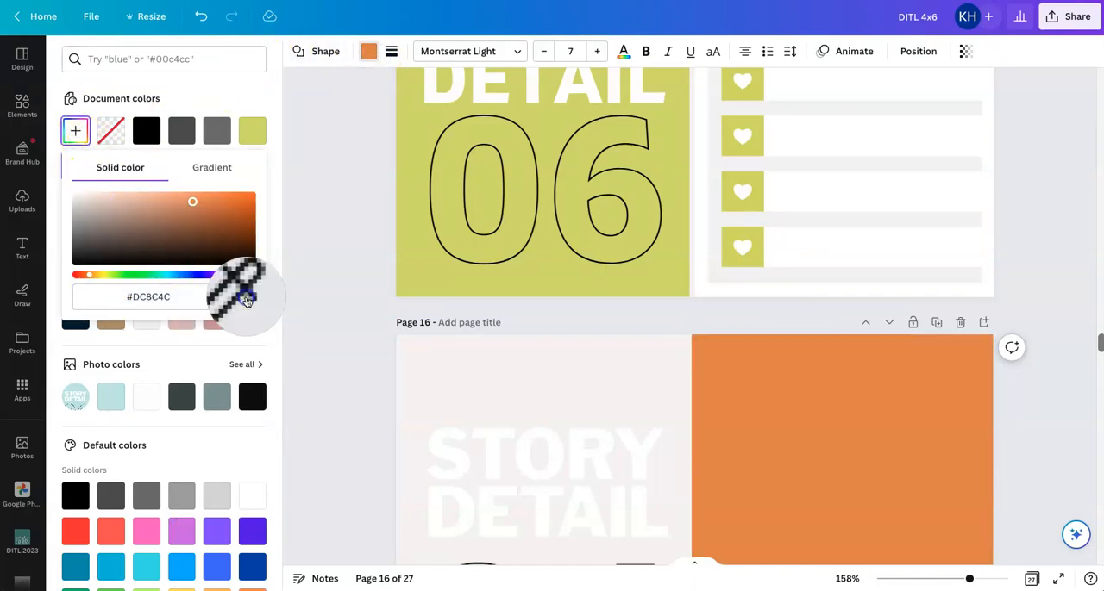
{"action": "left_click", "coordinate": [735, 266]}
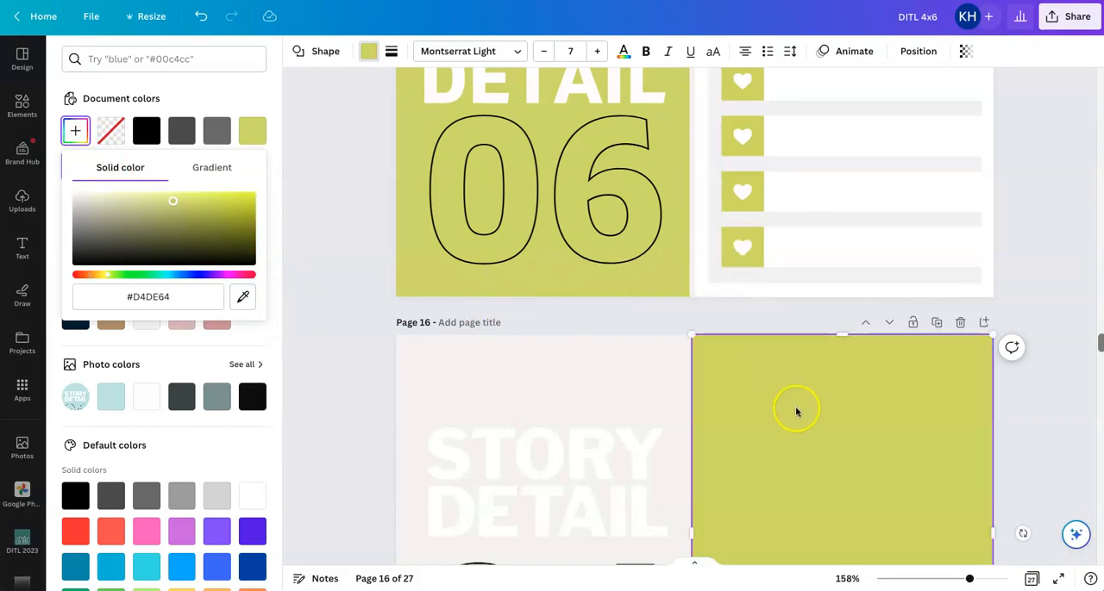
{"action": "scroll", "coordinate": [796, 410], "scroll_direction": "down", "scroll_amount": 4}
{"action": "left_click", "coordinate": [1035, 279]}
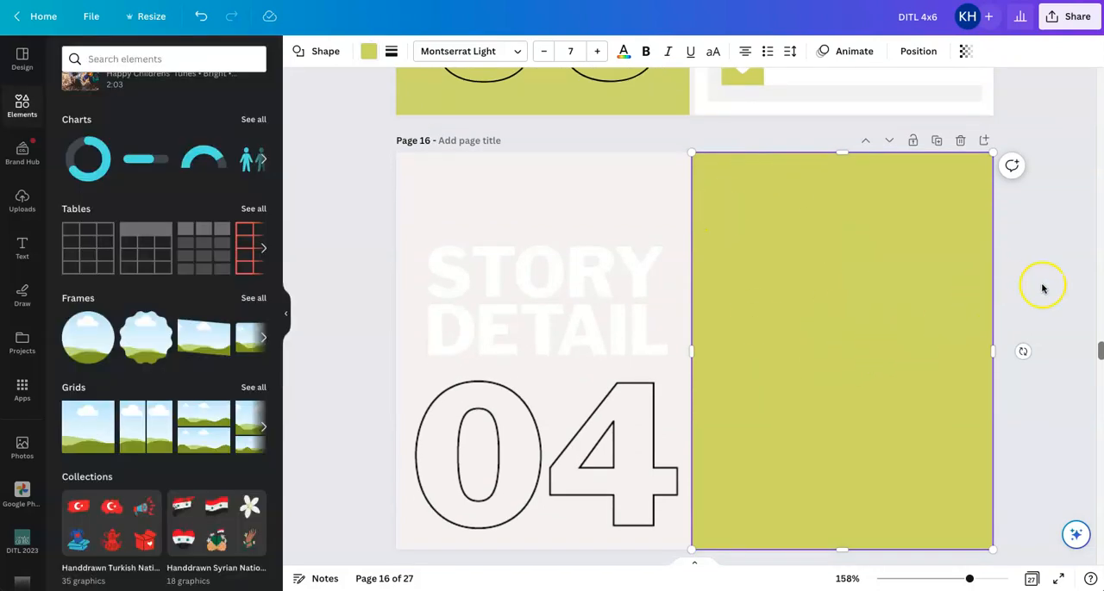
Send the green rectangle to the back and move it behind the STORY DETAIL 04 lettering on the left half
{"action": "left_click", "coordinate": [899, 306]}
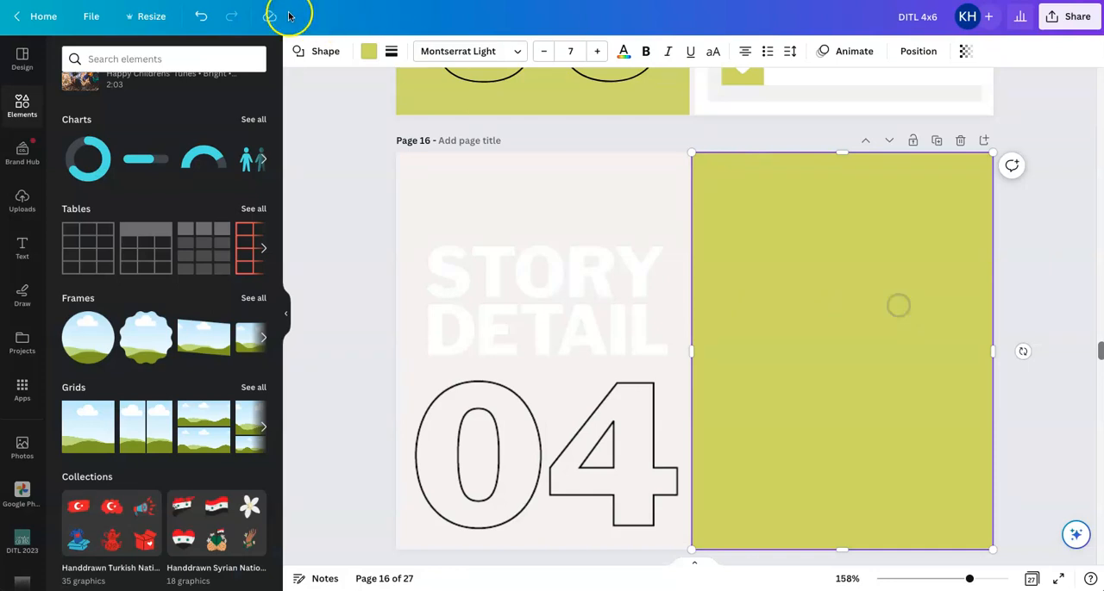
{"action": "left_click", "coordinate": [918, 50]}
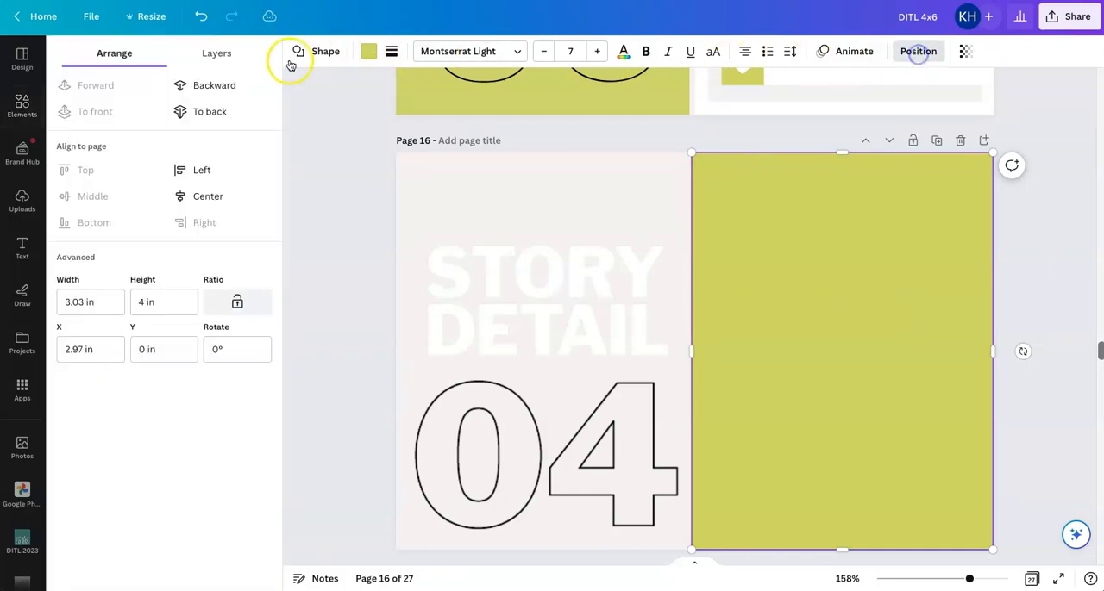
{"action": "left_click", "coordinate": [222, 111]}
{"action": "left_click_drag", "start_coordinate": [865, 325], "coordinate": [581, 322]}
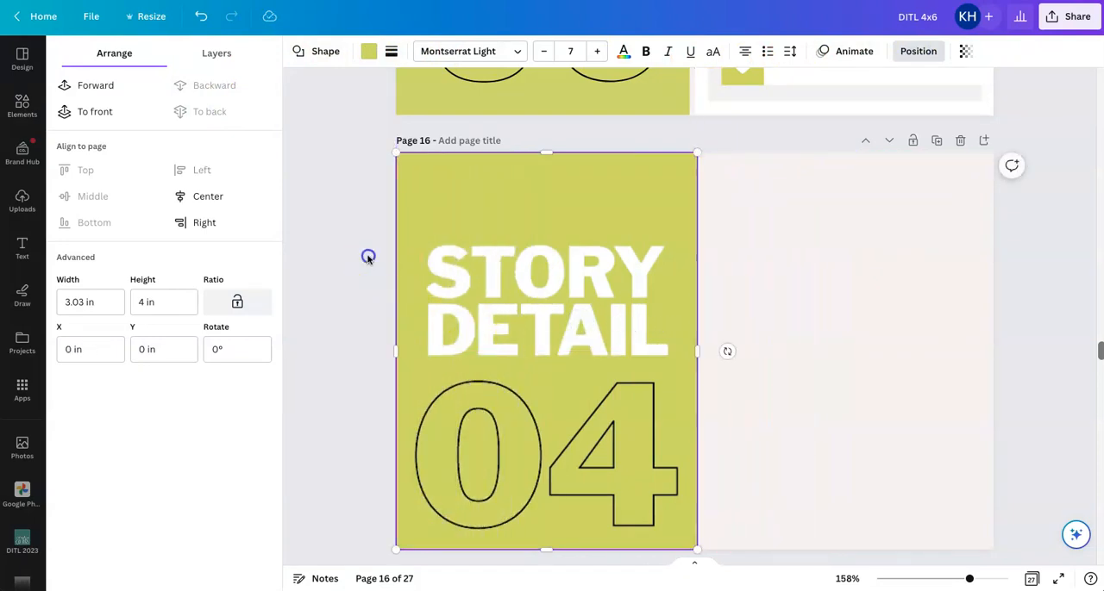
{"action": "left_click", "coordinate": [366, 256]}
Check the 06 text's font on page 15 and add a Gilam Bold text box on the blank half of page 16
{"action": "scroll", "coordinate": [367, 256], "scroll_direction": "down", "scroll_amount": 1}
{"action": "left_click", "coordinate": [850, 293]}
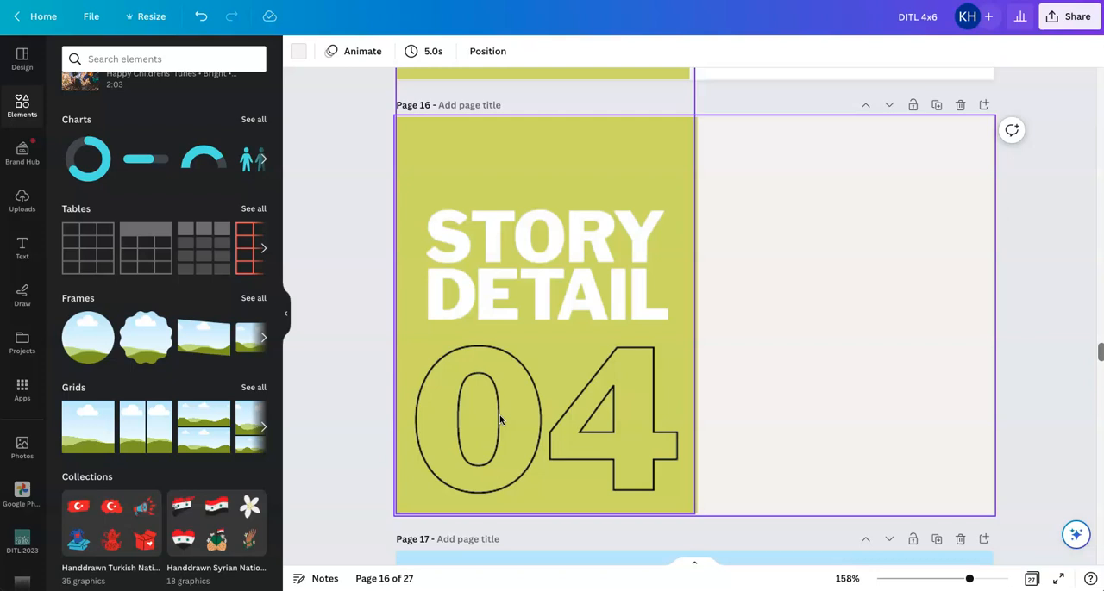
{"action": "scroll", "coordinate": [500, 420], "scroll_direction": "up", "scroll_amount": 5}
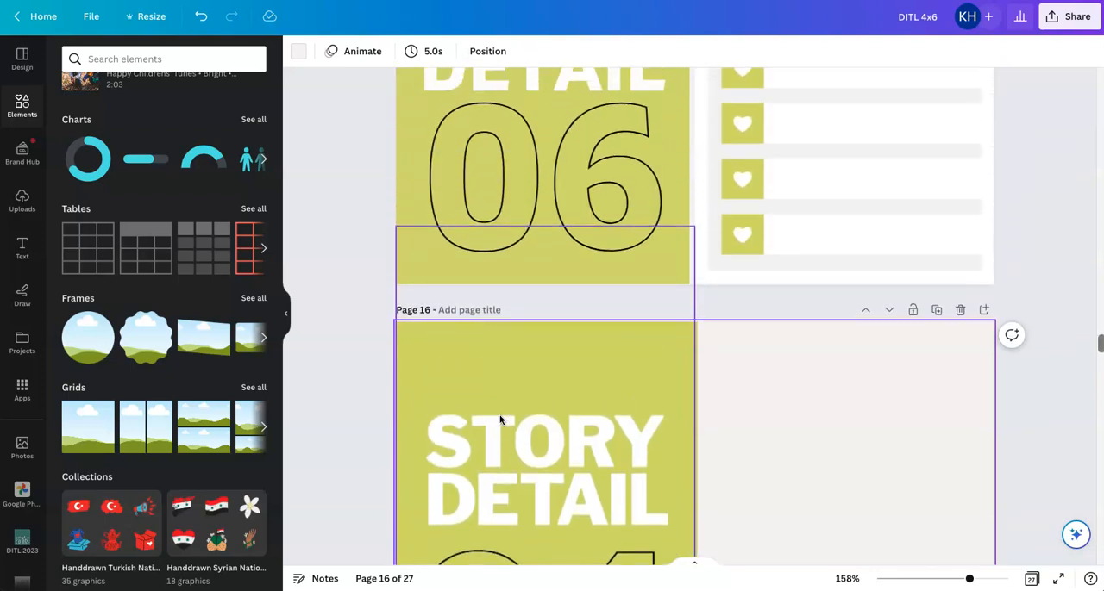
{"action": "left_click", "coordinate": [546, 212]}
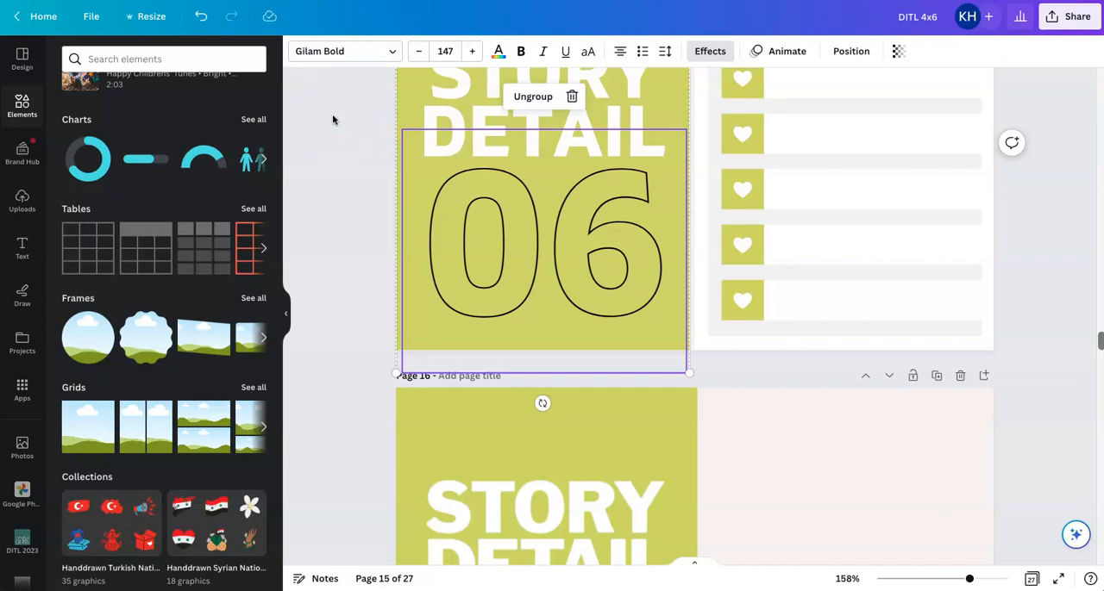
{"action": "scroll", "coordinate": [333, 120], "scroll_direction": "down", "scroll_amount": 5}
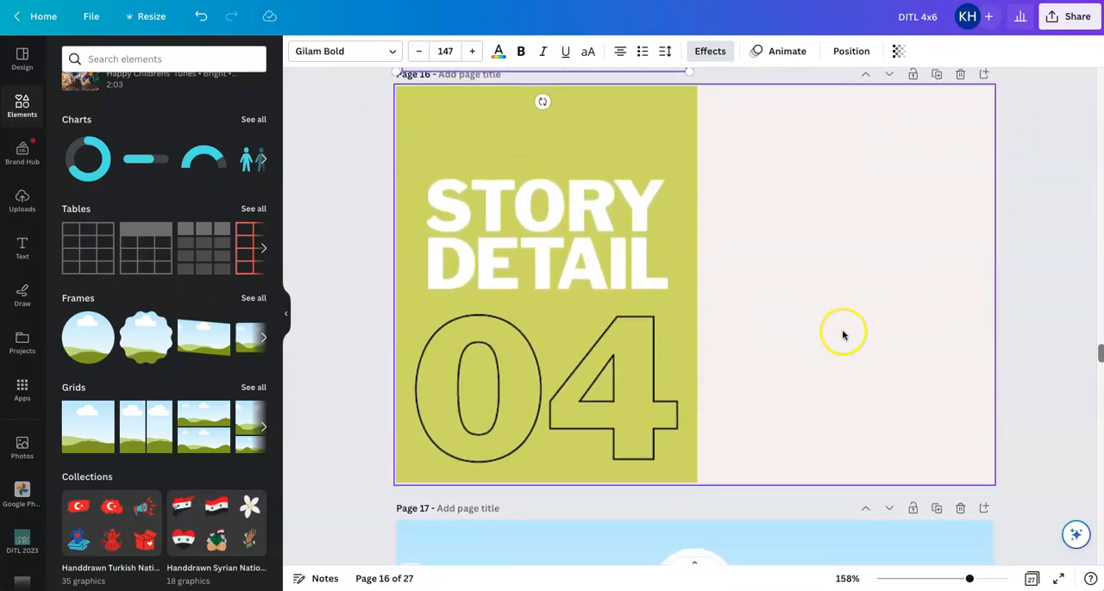
{"action": "left_click", "coordinate": [842, 335]}
{"action": "key", "text": "t"}
{"action": "left_click_drag", "start_coordinate": [705, 322], "coordinate": [852, 280]}
{"action": "scroll", "coordinate": [852, 280], "scroll_direction": "down", "scroll_amount": 1}
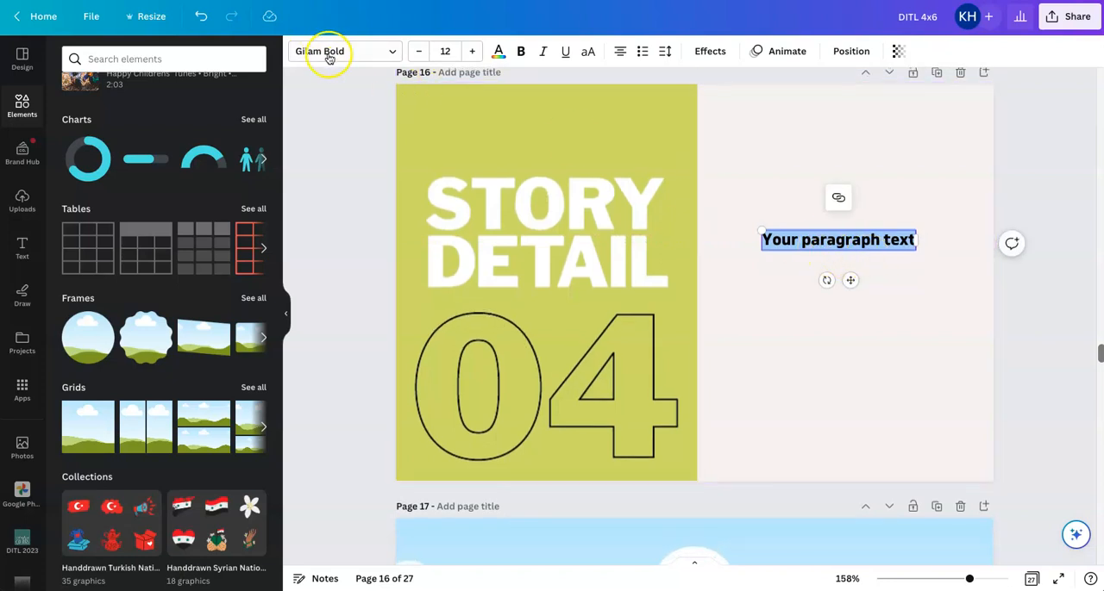
Replace the new text box's placeholder with 06
{"action": "double_click", "coordinate": [861, 241]}
{"action": "scroll", "coordinate": [755, 236], "scroll_direction": "down", "scroll_amount": 1}
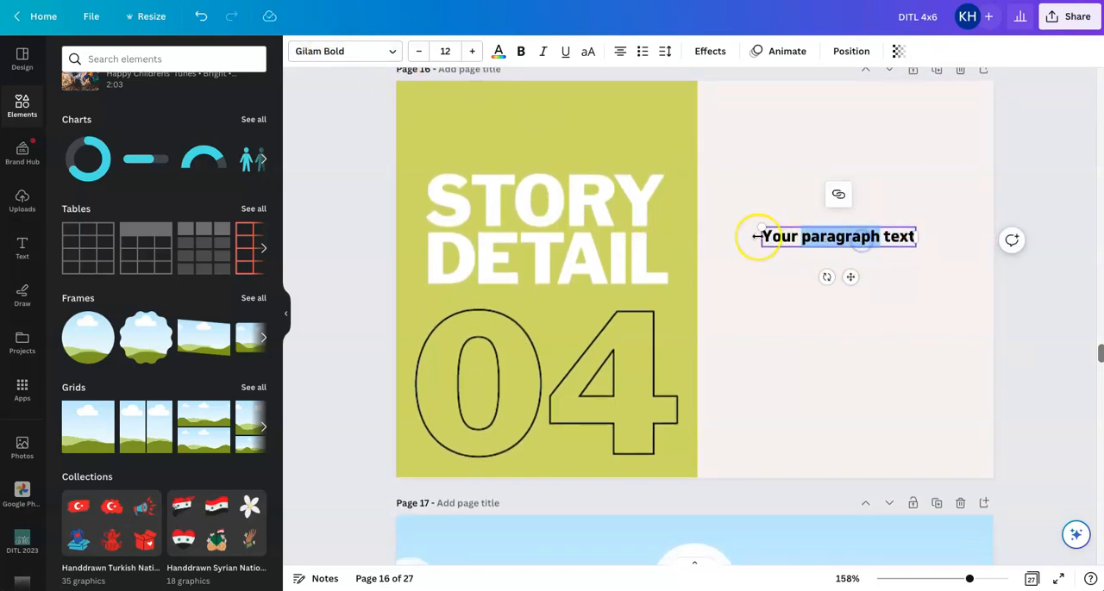
{"action": "left_click_drag", "start_coordinate": [762, 236], "coordinate": [910, 244]}
{"action": "scroll", "coordinate": [916, 245], "scroll_direction": "down", "scroll_amount": 1}
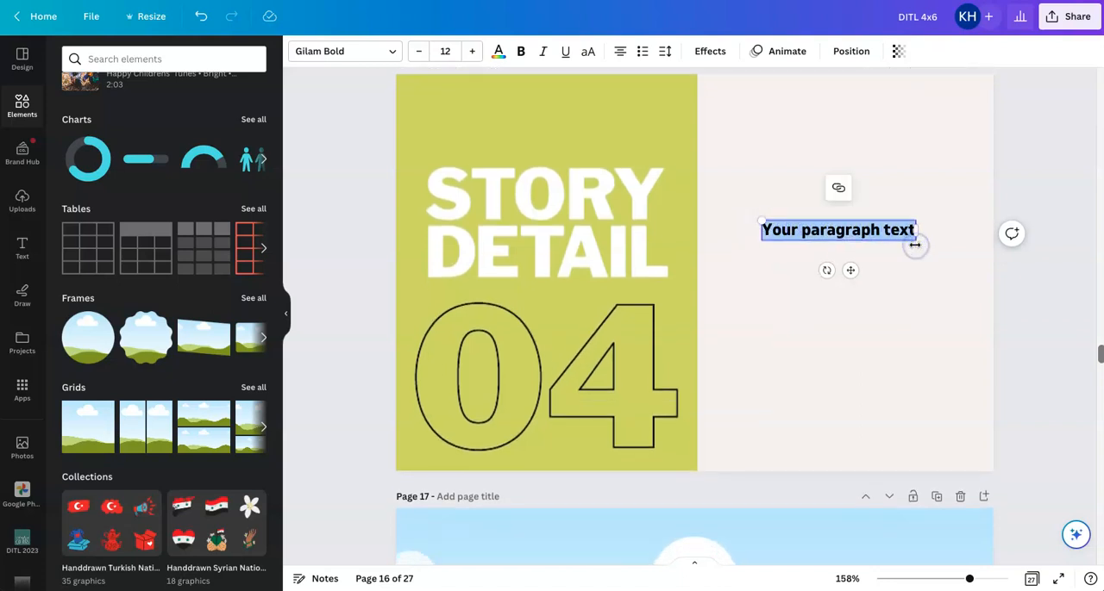
{"action": "type", "text": "06"}
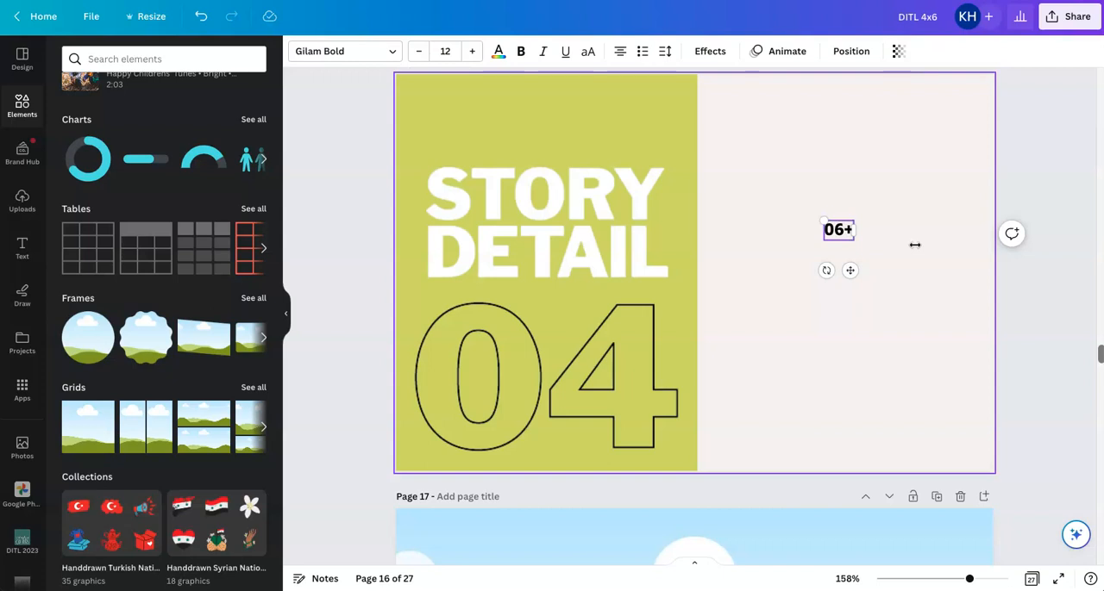
{"action": "left_click", "coordinate": [909, 296]}
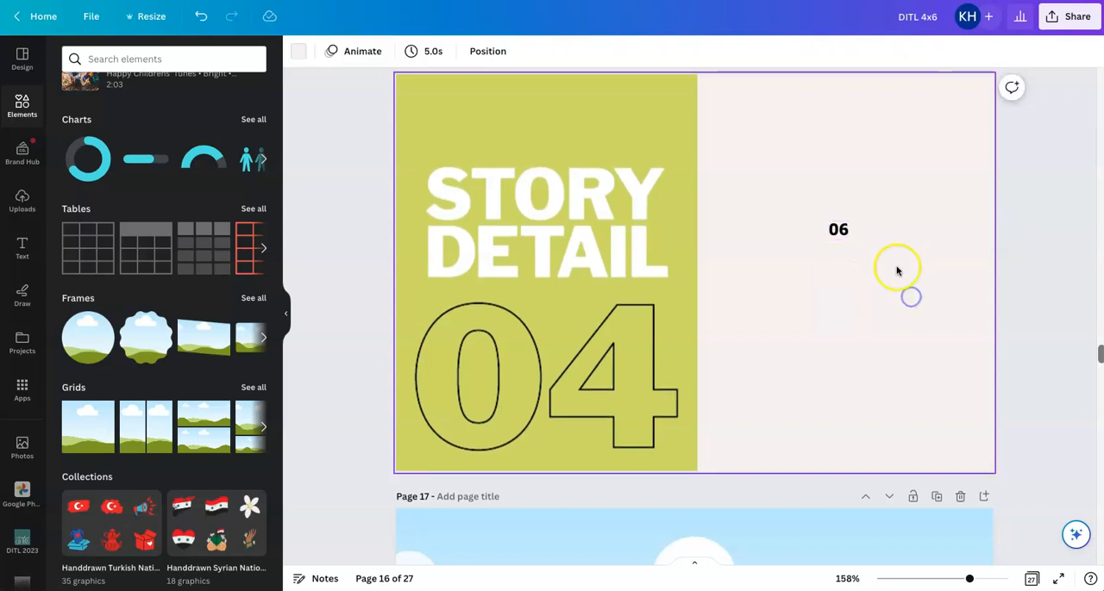
Enlarge the 06 text to font size 146 and align it over the outlined 04 on the green card
{"action": "left_click", "coordinate": [838, 234]}
{"action": "left_click_drag", "start_coordinate": [827, 241], "coordinate": [575, 500]}
{"action": "left_click_drag", "start_coordinate": [677, 388], "coordinate": [514, 406]}
{"action": "left_click_drag", "start_coordinate": [686, 249], "coordinate": [668, 275]}
{"action": "left_click_drag", "start_coordinate": [661, 519], "coordinate": [657, 508]}
{"action": "left_click_drag", "start_coordinate": [655, 276], "coordinate": [658, 279]}
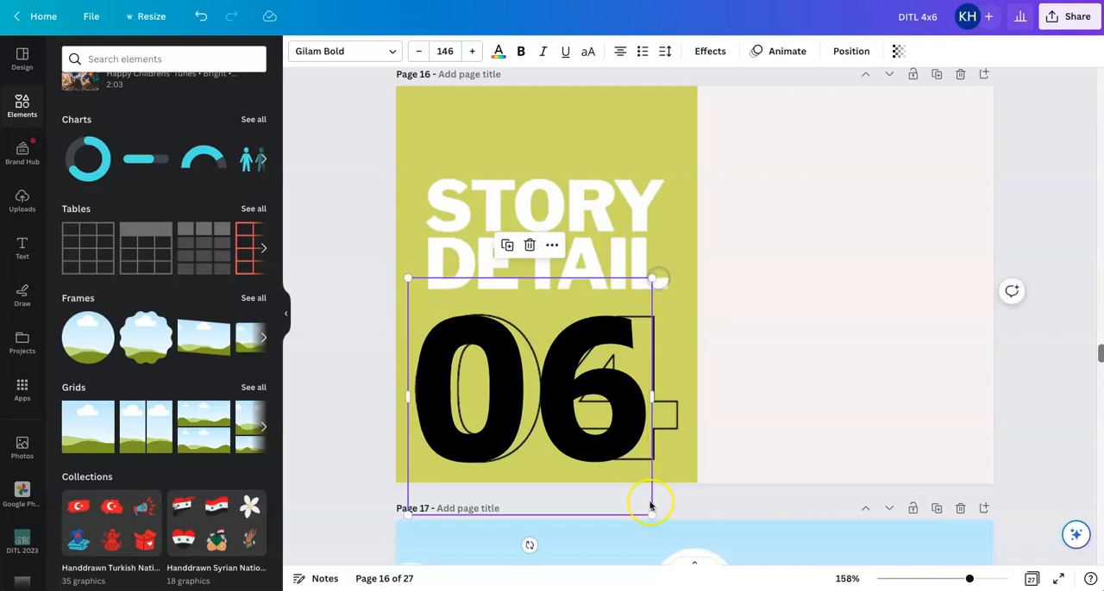
{"action": "left_click_drag", "start_coordinate": [650, 515], "coordinate": [655, 516]}
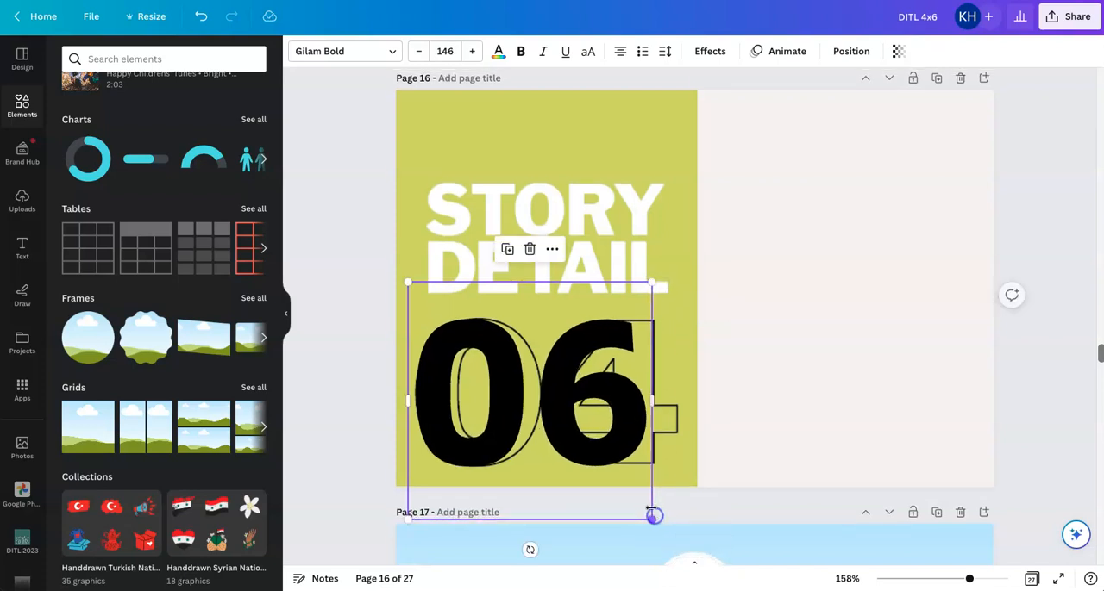
{"action": "left_click_drag", "start_coordinate": [567, 421], "coordinate": [567, 423]}
{"action": "left_click", "coordinate": [566, 422]}
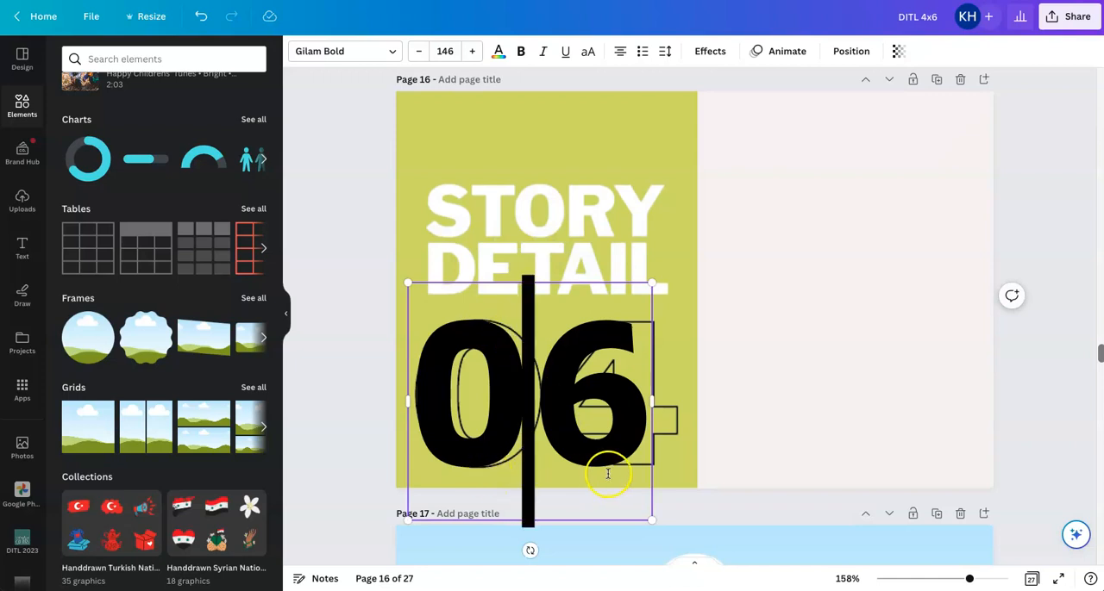
{"action": "left_click", "coordinate": [788, 470]}
{"action": "left_click_drag", "start_coordinate": [513, 465], "coordinate": [520, 461]}
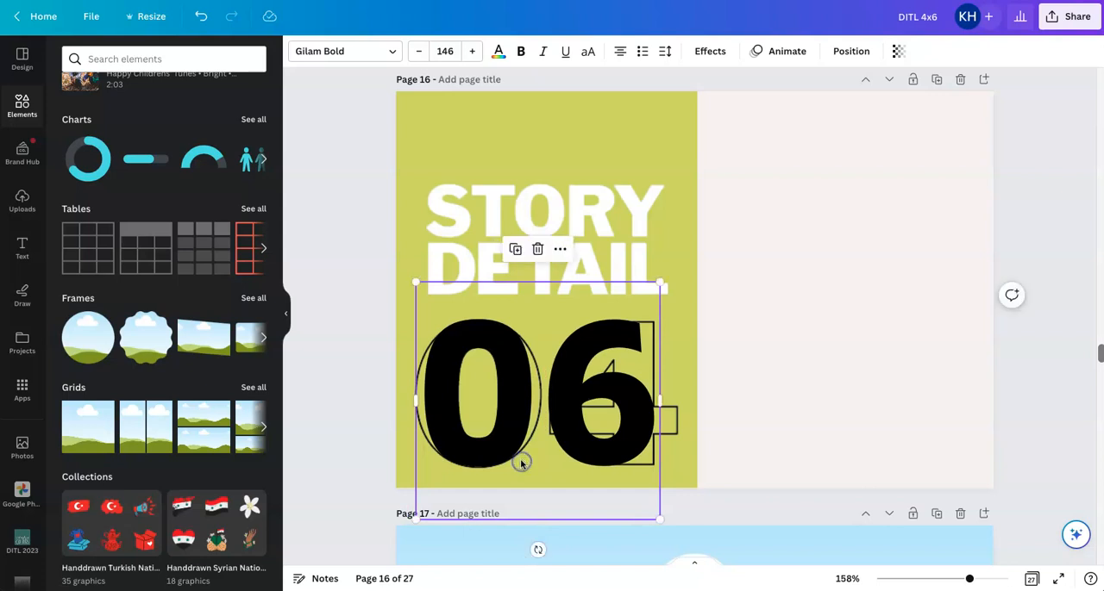
{"action": "left_click", "coordinate": [787, 435]}
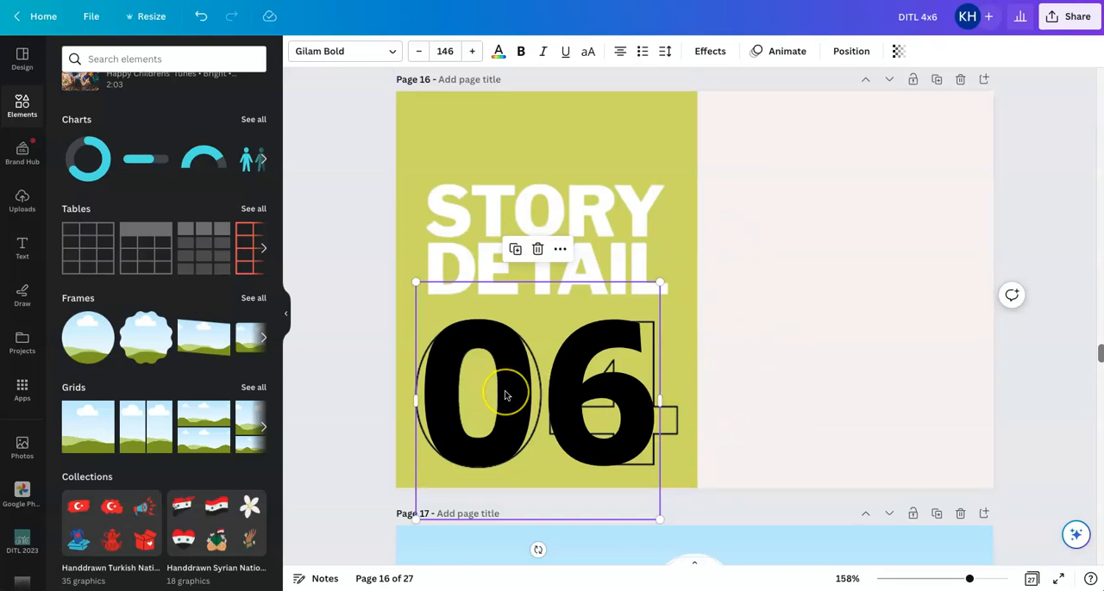
Move the 06 text onto the blank right half of page 16 and apply the Hollow text effect
{"action": "left_click_drag", "start_coordinate": [505, 396], "coordinate": [805, 283]}
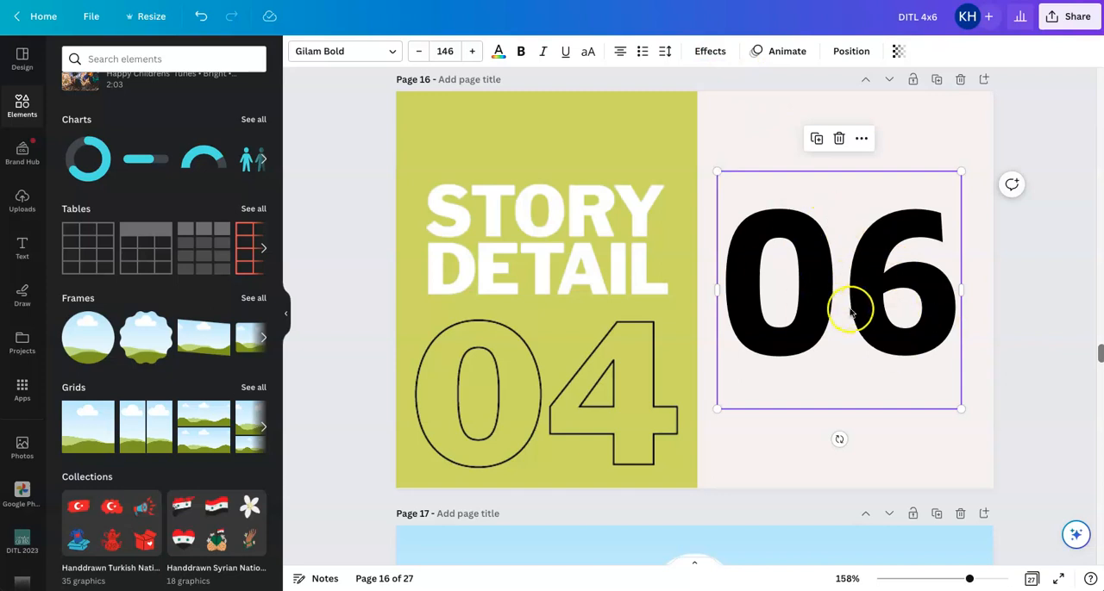
{"action": "left_click", "coordinate": [705, 48]}
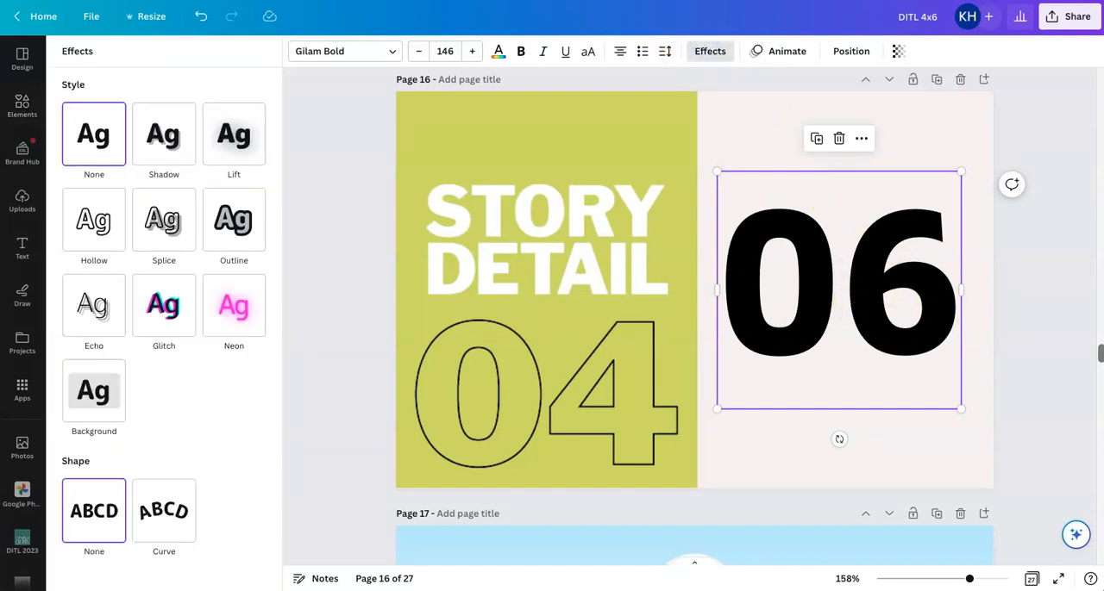
{"action": "left_click", "coordinate": [90, 226]}
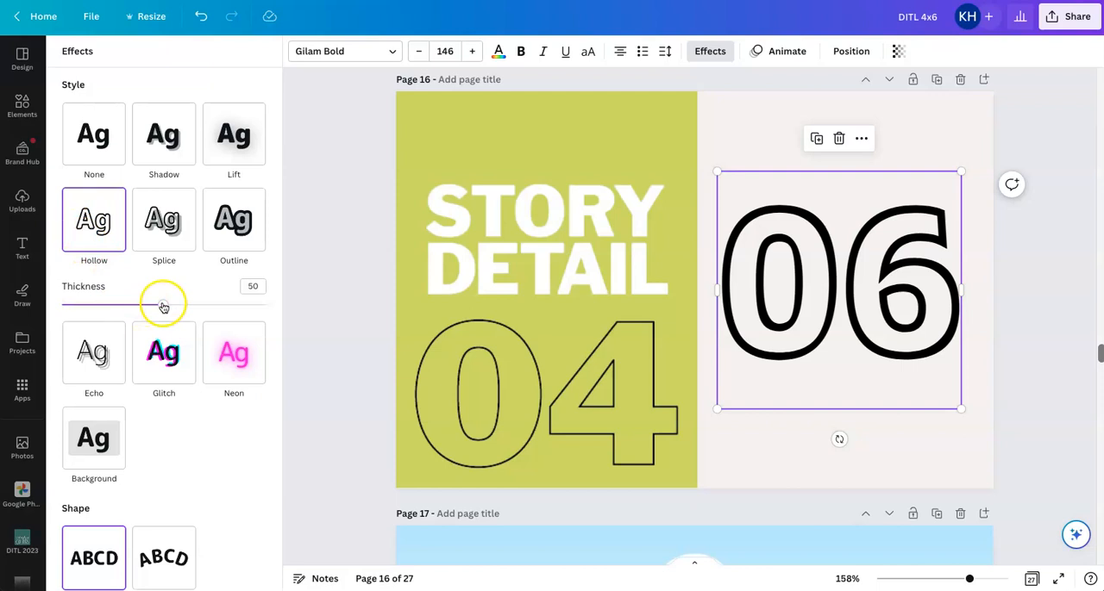
Reduce the 06 text's Hollow thickness to 1, matching the outlined 06 on page 15
{"action": "left_click_drag", "start_coordinate": [163, 305], "coordinate": [76, 305]}
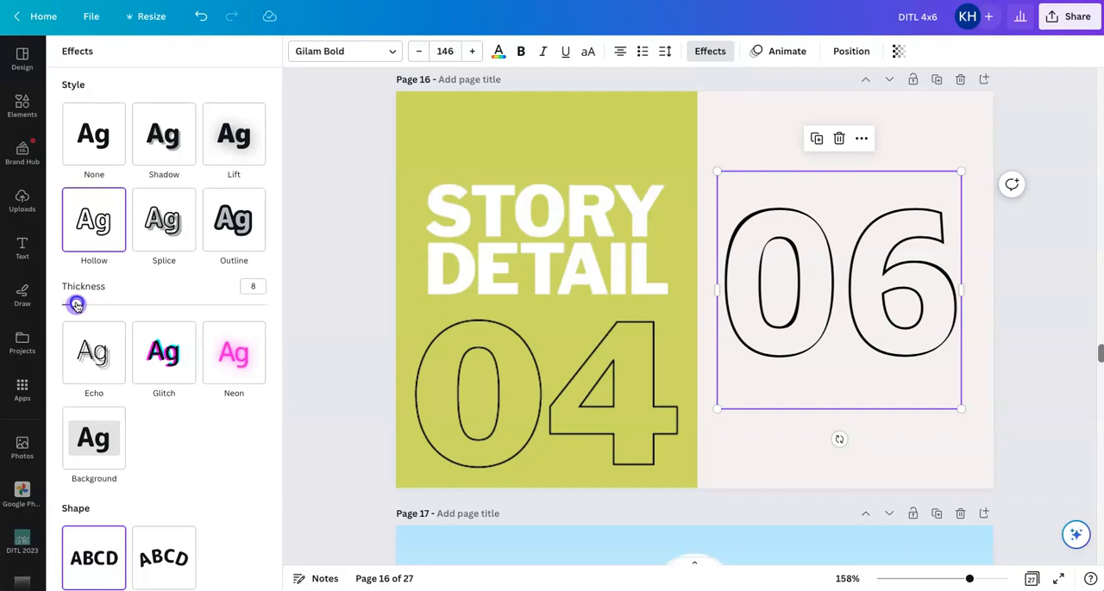
{"action": "left_click_drag", "start_coordinate": [76, 305], "coordinate": [71, 305]}
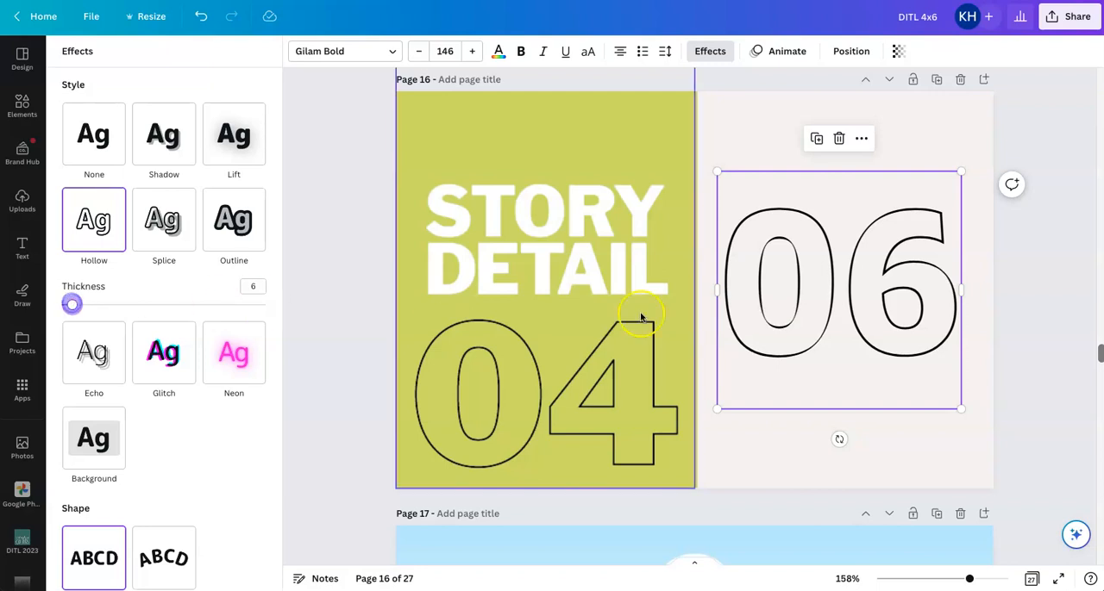
{"action": "scroll", "coordinate": [643, 317], "scroll_direction": "up", "scroll_amount": 5}
{"action": "left_click", "coordinate": [592, 282]}
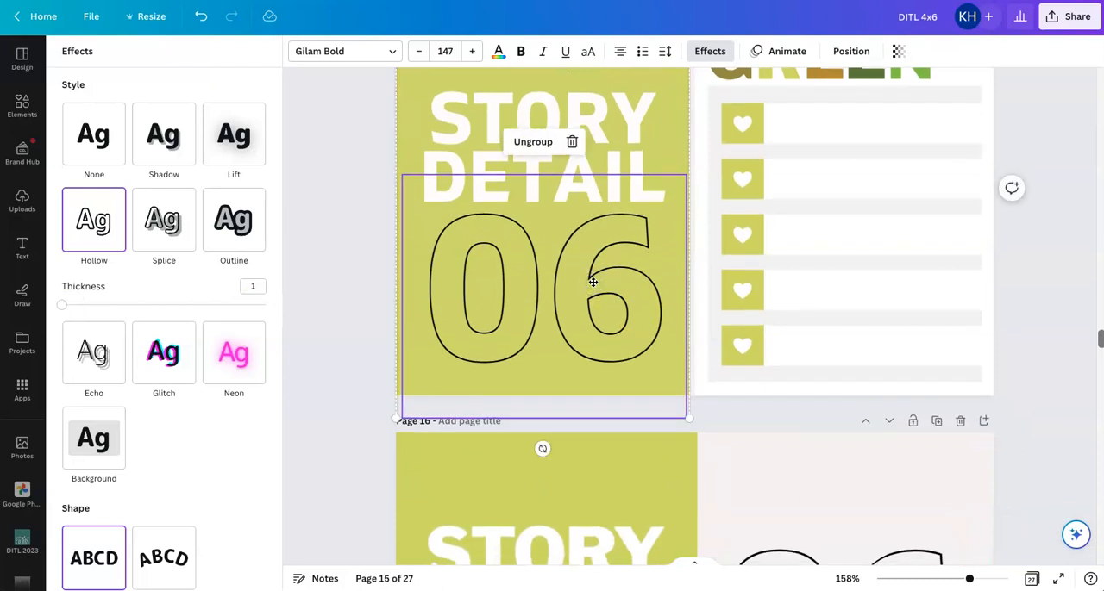
{"action": "scroll", "coordinate": [593, 282], "scroll_direction": "down", "scroll_amount": 5}
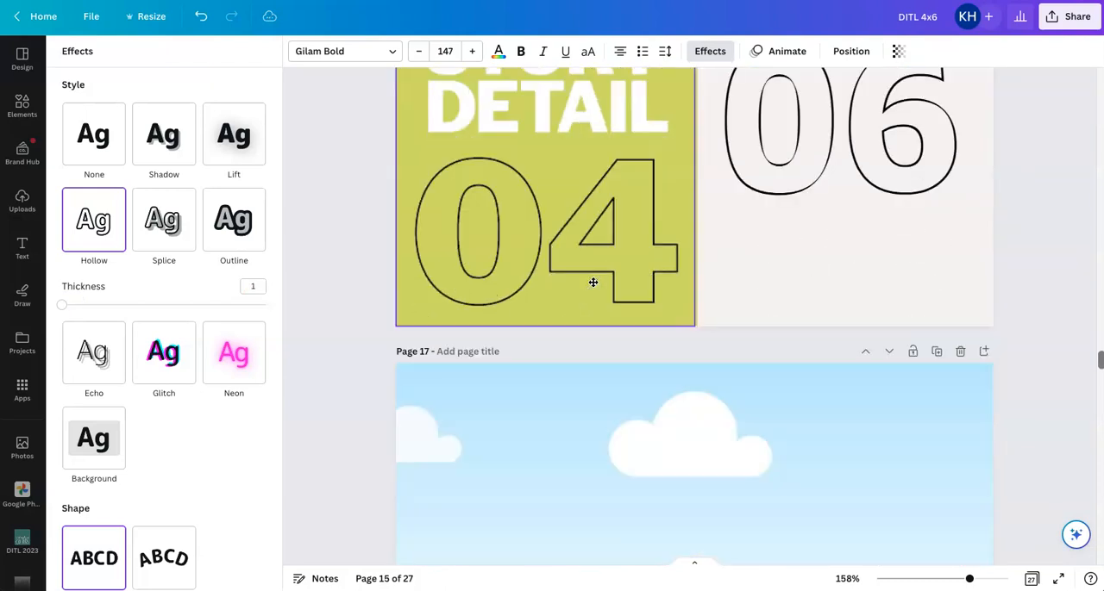
{"action": "scroll", "coordinate": [717, 230], "scroll_direction": "up", "scroll_amount": 2}
{"action": "left_click", "coordinate": [771, 230]}
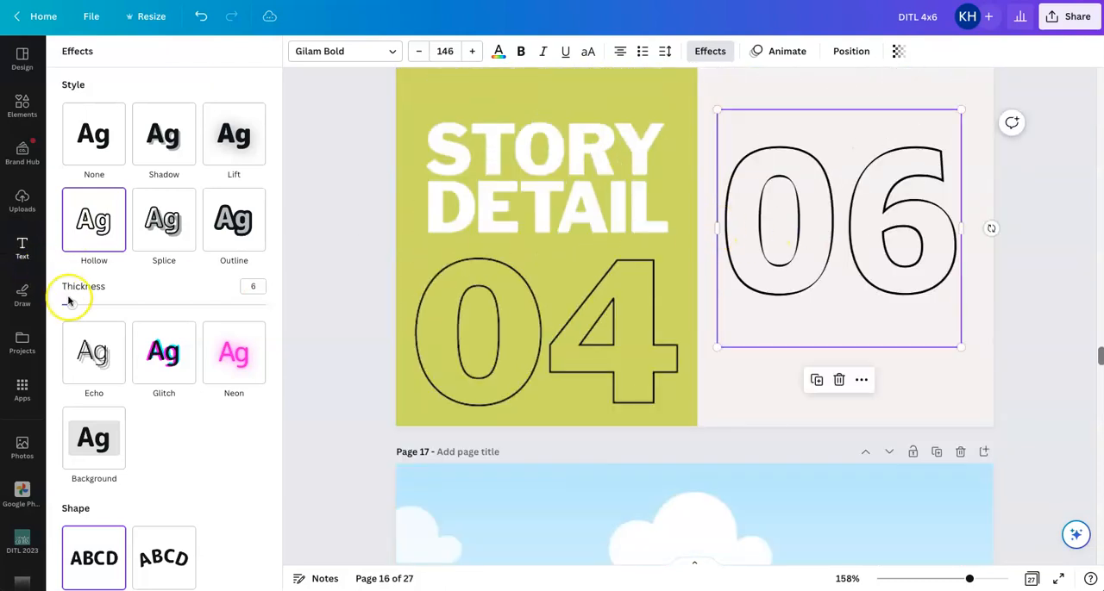
{"action": "left_click_drag", "start_coordinate": [71, 305], "coordinate": [61, 304]}
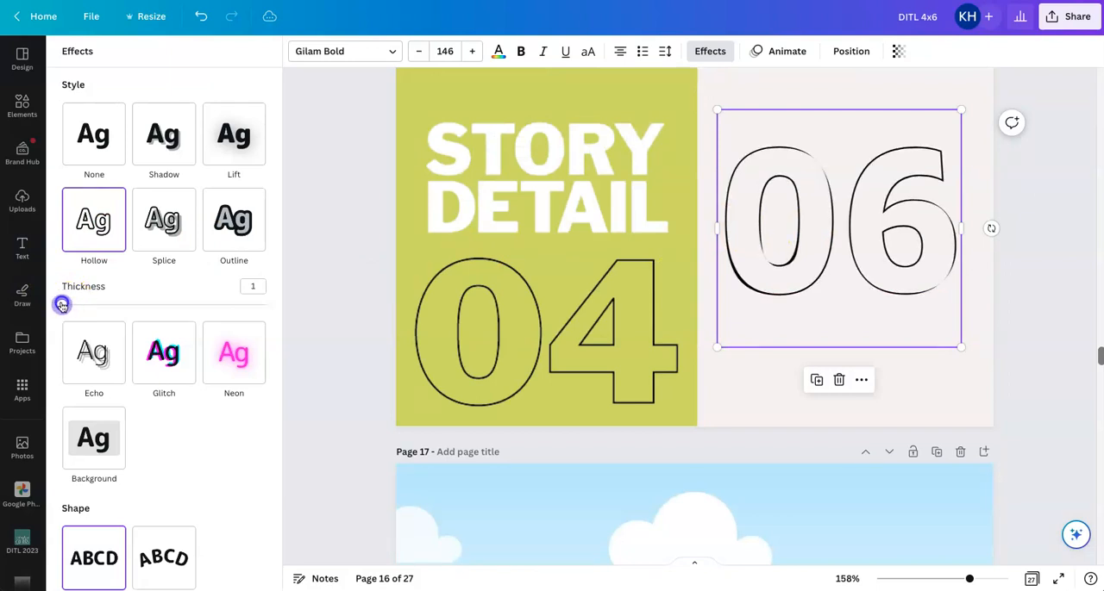
{"action": "left_click", "coordinate": [1016, 344]}
Compare the 06 text's size with the 06 on page 15 and set its font size to 147
{"action": "scroll", "coordinate": [1016, 344], "scroll_direction": "up", "scroll_amount": 3}
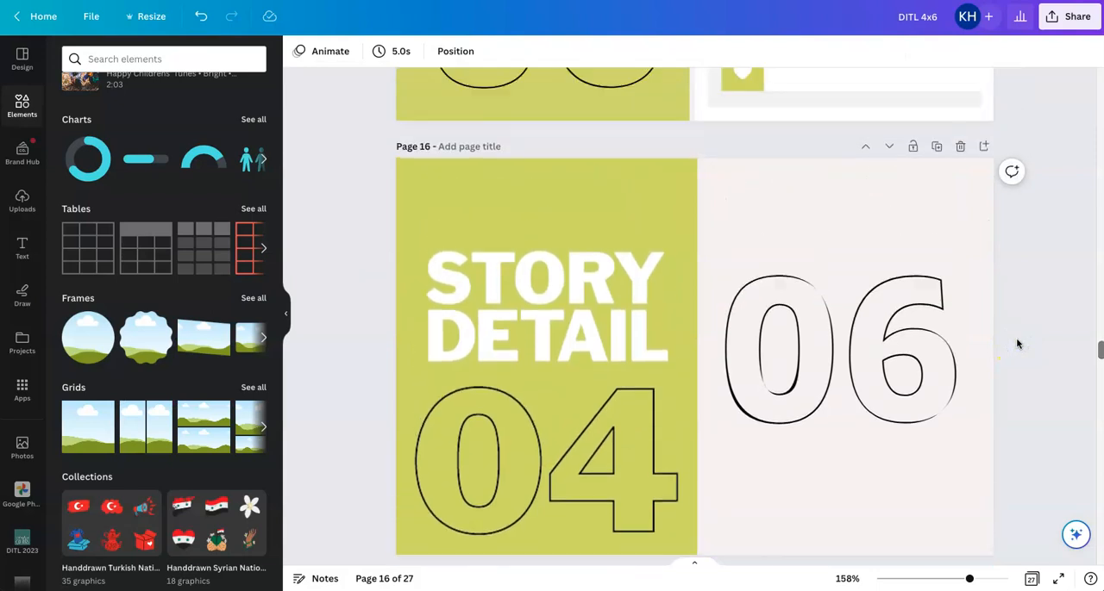
{"action": "scroll", "coordinate": [1017, 344], "scroll_direction": "up", "scroll_amount": 3}
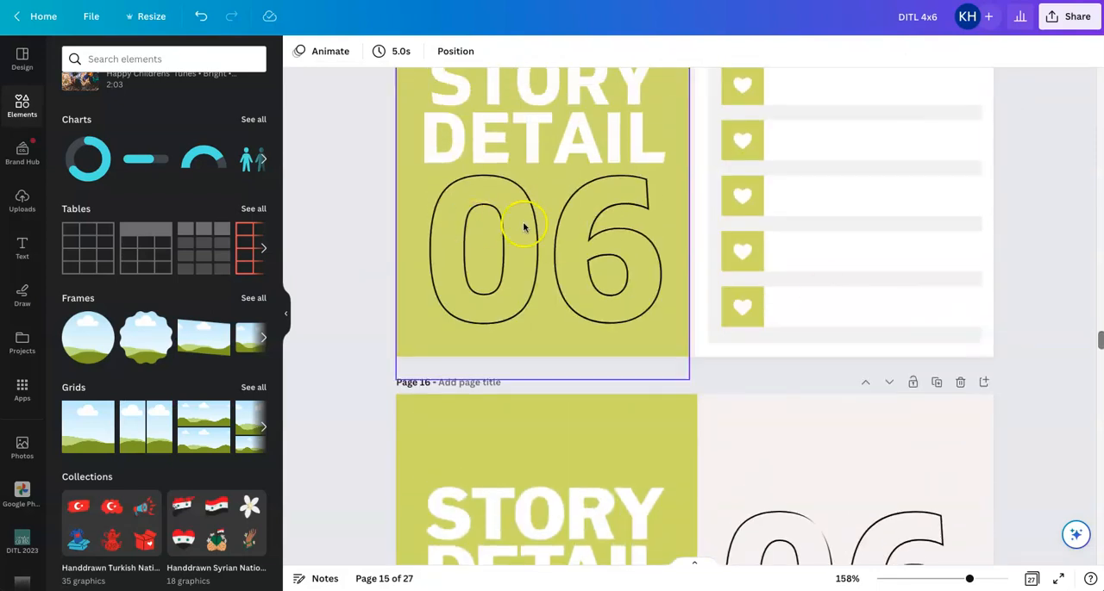
{"action": "scroll", "coordinate": [534, 231], "scroll_direction": "down", "scroll_amount": 1}
{"action": "left_click", "coordinate": [785, 475]}
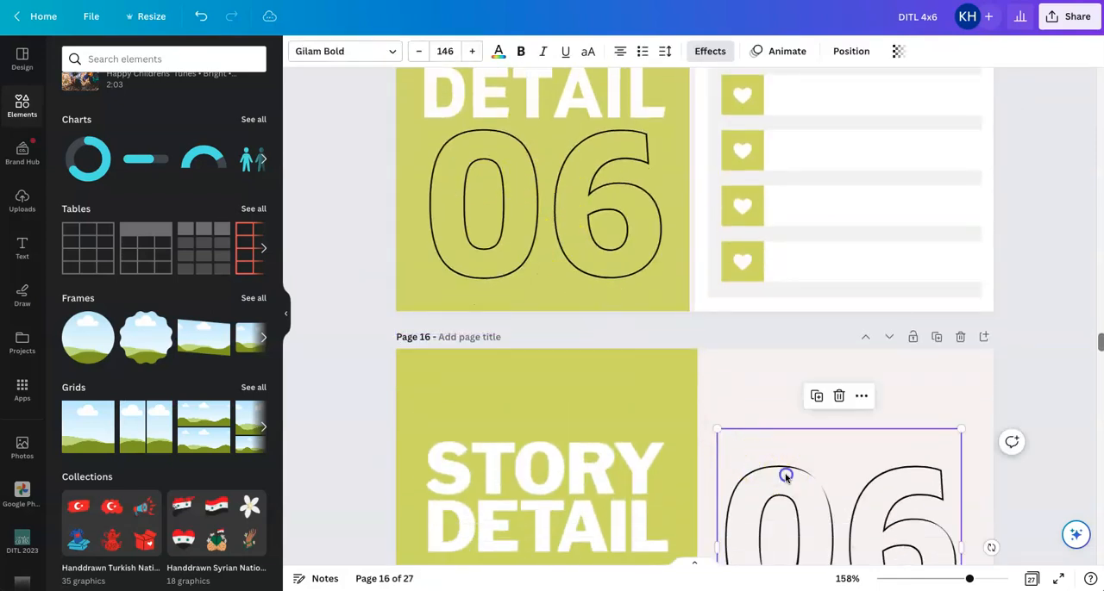
{"action": "left_click", "coordinate": [581, 223]}
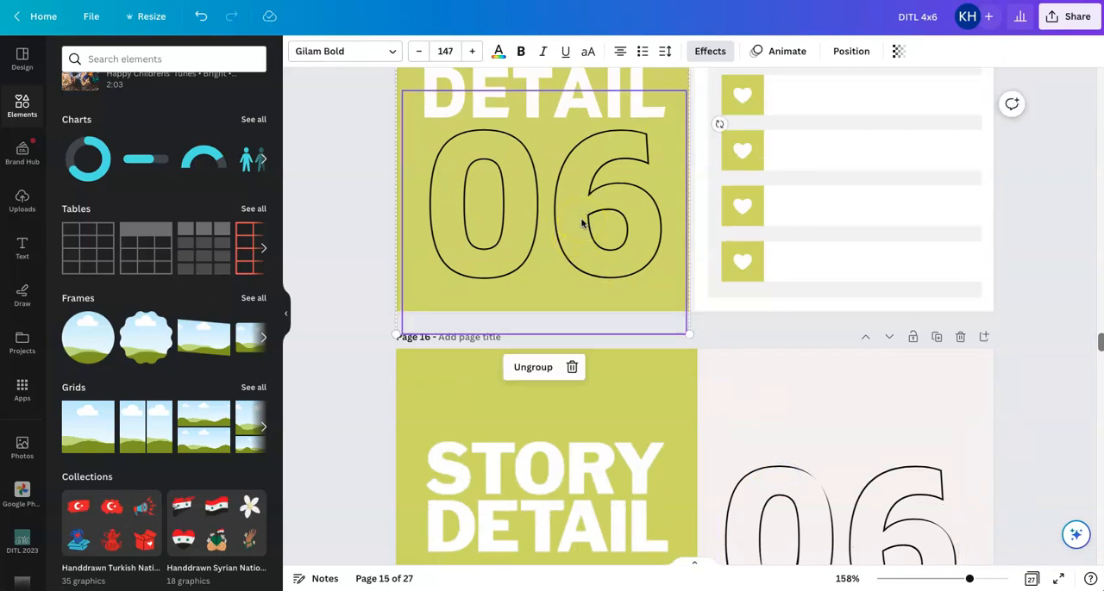
{"action": "scroll", "coordinate": [583, 223], "scroll_direction": "down", "scroll_amount": 2}
{"action": "left_click", "coordinate": [808, 319]}
{"action": "left_click_drag", "start_coordinate": [713, 270], "coordinate": [710, 267]}
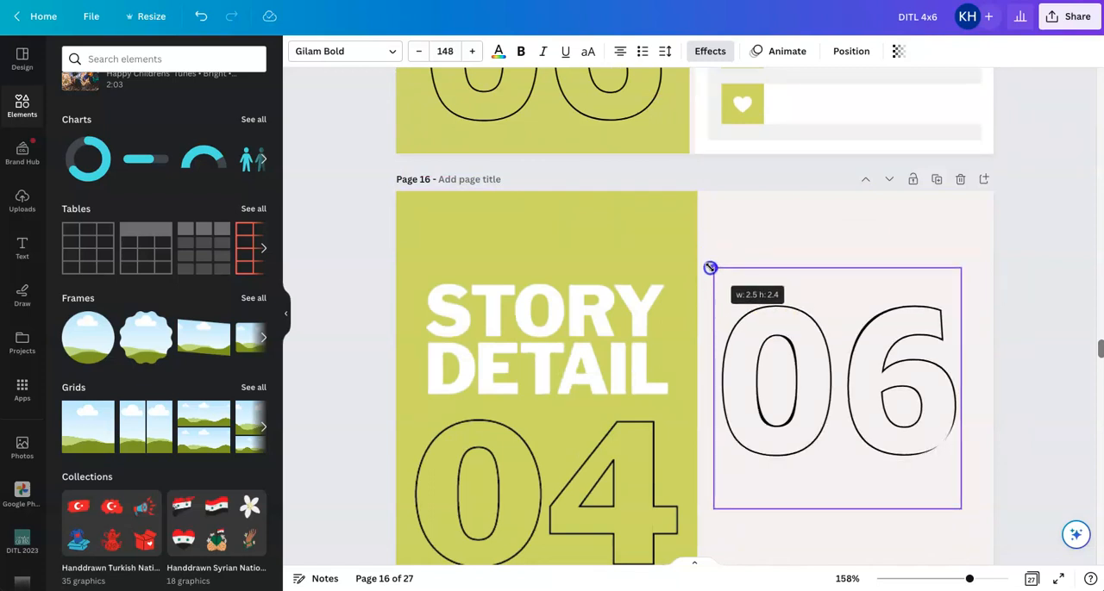
{"action": "left_click_drag", "start_coordinate": [711, 268], "coordinate": [712, 268]}
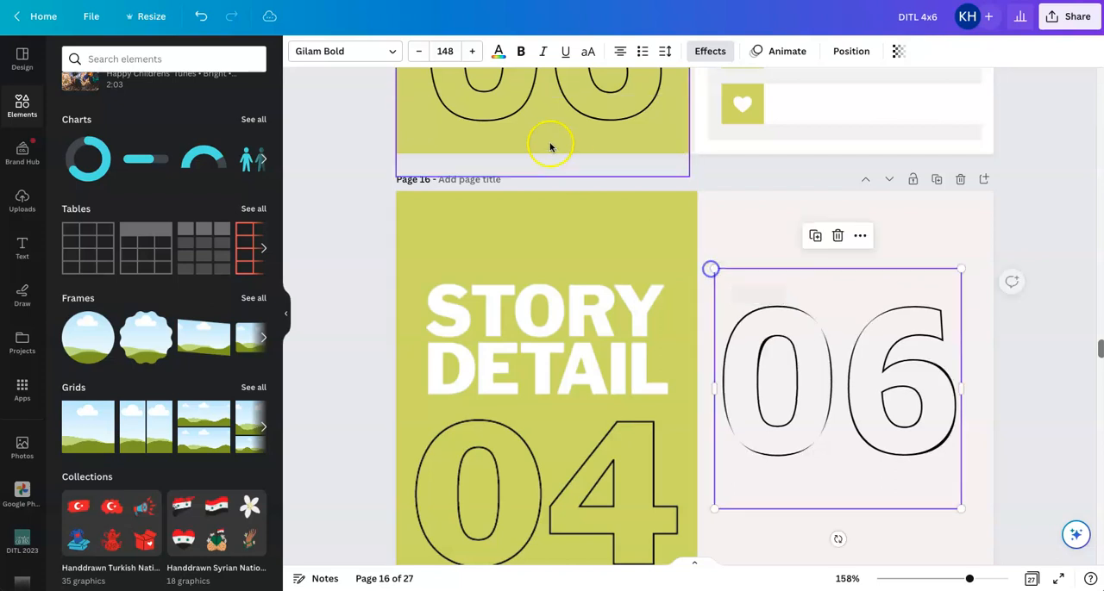
{"action": "left_click", "coordinate": [445, 51]}
{"action": "left_click", "coordinate": [1035, 338]}
{"action": "scroll", "coordinate": [1037, 341], "scroll_direction": "down", "scroll_amount": 1}
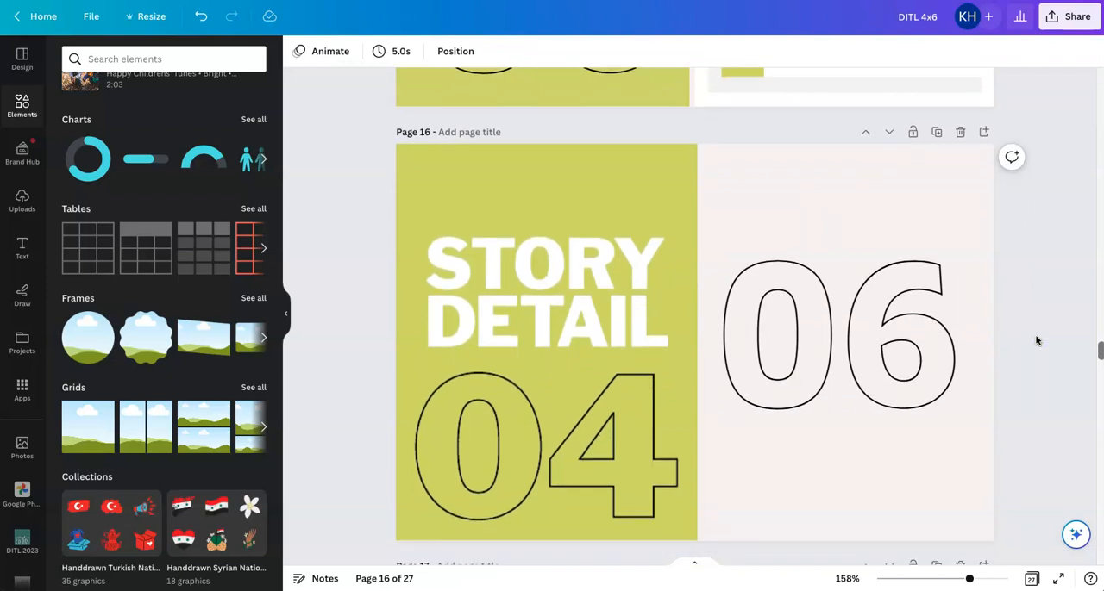
Try the 06 text over the outlined 04 on the green card, and move it back to the blank half
{"action": "left_click", "coordinate": [744, 267]}
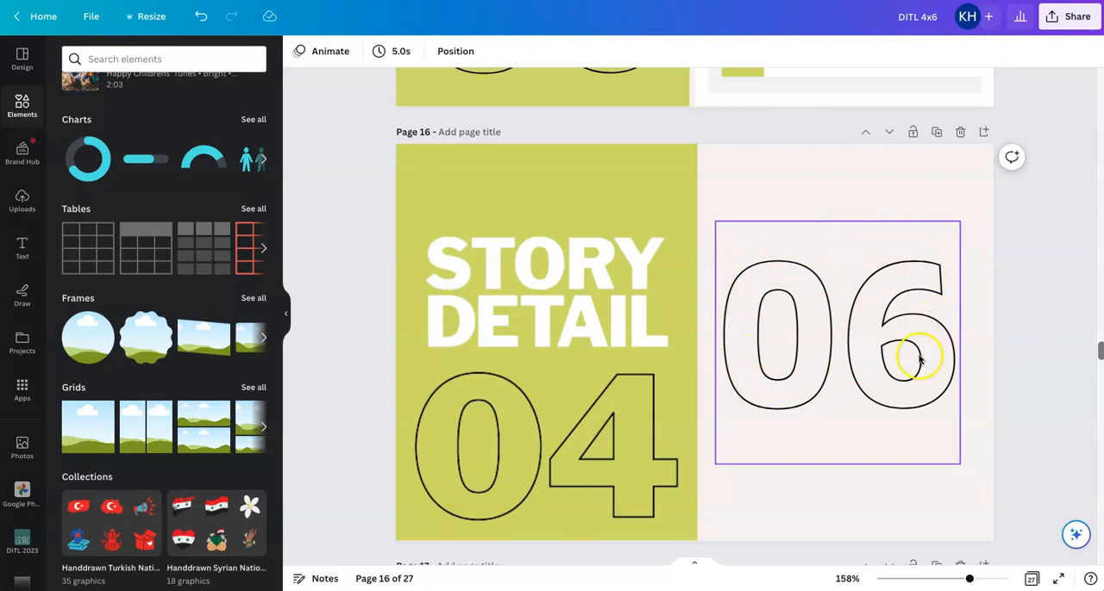
{"action": "left_click_drag", "start_coordinate": [900, 332], "coordinate": [604, 437]}
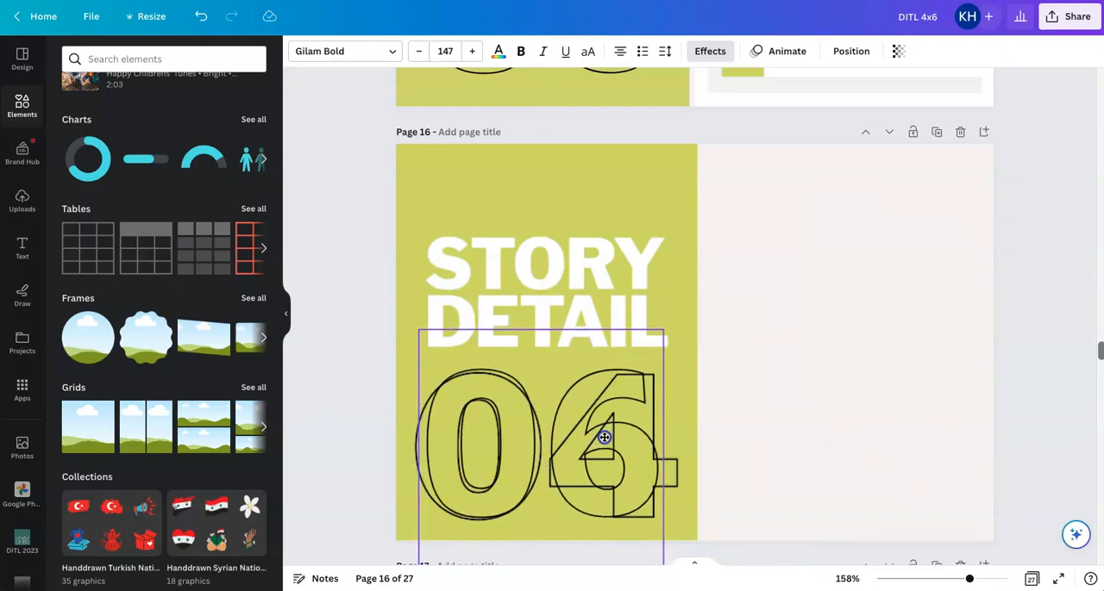
{"action": "left_click_drag", "start_coordinate": [604, 437], "coordinate": [604, 437]}
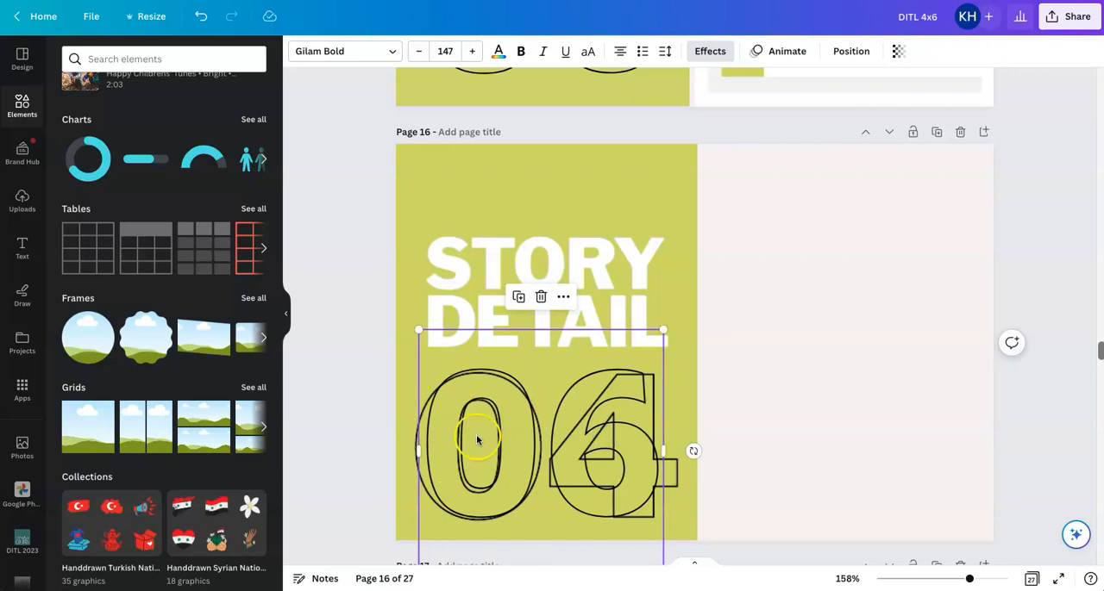
{"action": "left_click_drag", "start_coordinate": [520, 454], "coordinate": [827, 369]}
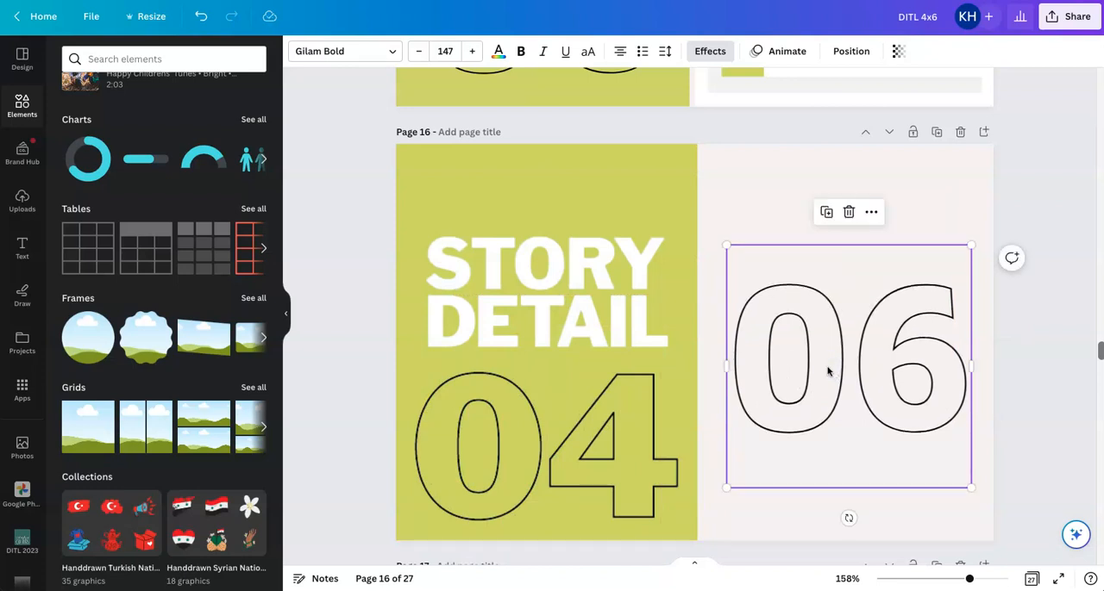
Crop the outlined 04 off the STORY DETAIL image and place the 06 text beneath STORY DETAIL on the green card
{"action": "left_click", "coordinate": [565, 444]}
{"action": "left_click", "coordinate": [541, 548]}
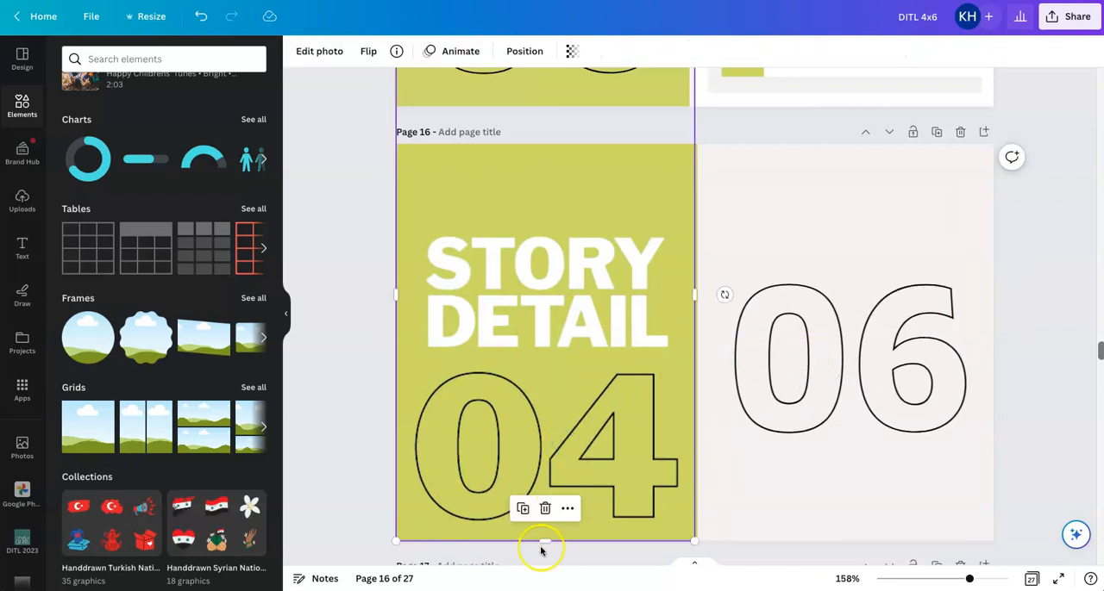
{"action": "left_click_drag", "start_coordinate": [547, 544], "coordinate": [552, 367]}
{"action": "left_click", "coordinate": [802, 155]}
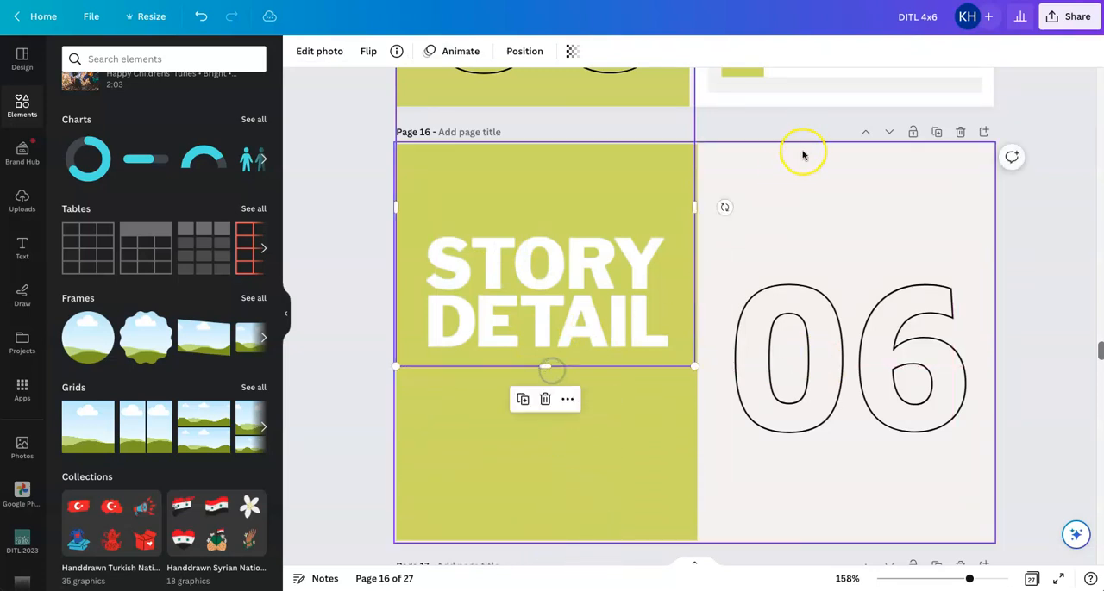
{"action": "left_click_drag", "start_coordinate": [870, 340], "coordinate": [577, 418]}
{"action": "left_click", "coordinate": [811, 394]}
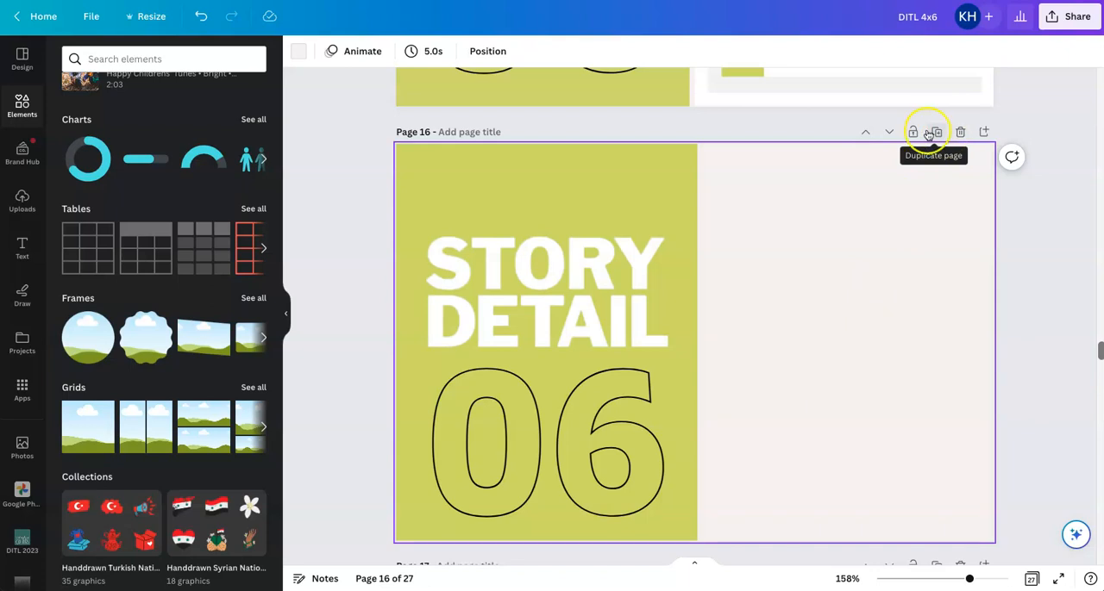
Duplicate page 16 and recolour the copy's green card background black, keeping it behind STORY DETAIL on the same half
{"action": "left_click", "coordinate": [936, 131]}
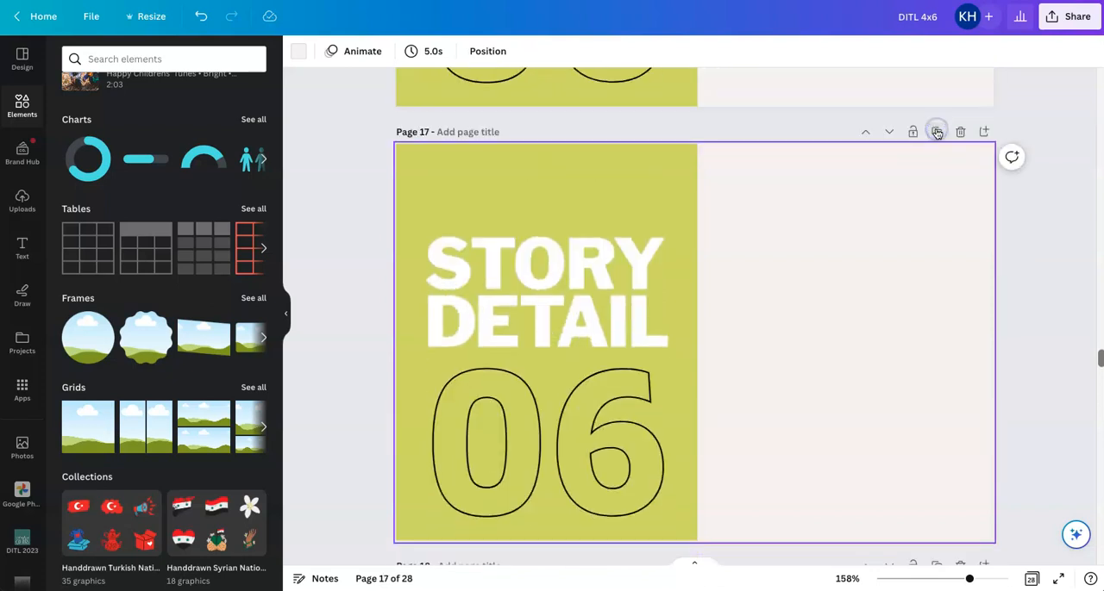
{"action": "left_click", "coordinate": [601, 182]}
{"action": "left_click_drag", "start_coordinate": [687, 399], "coordinate": [788, 383]}
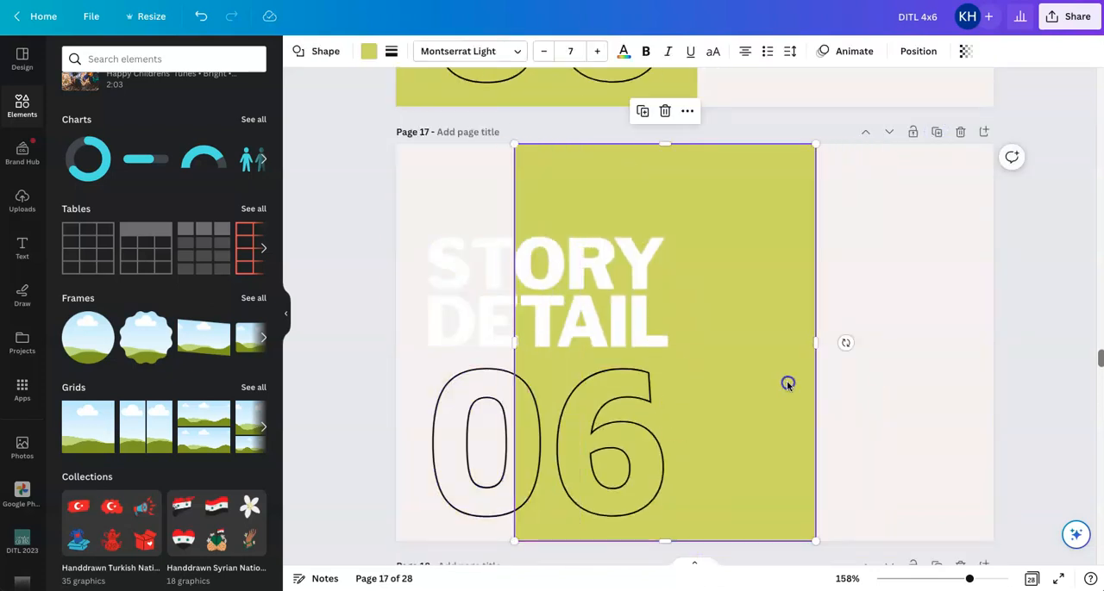
{"action": "left_click", "coordinate": [368, 51]}
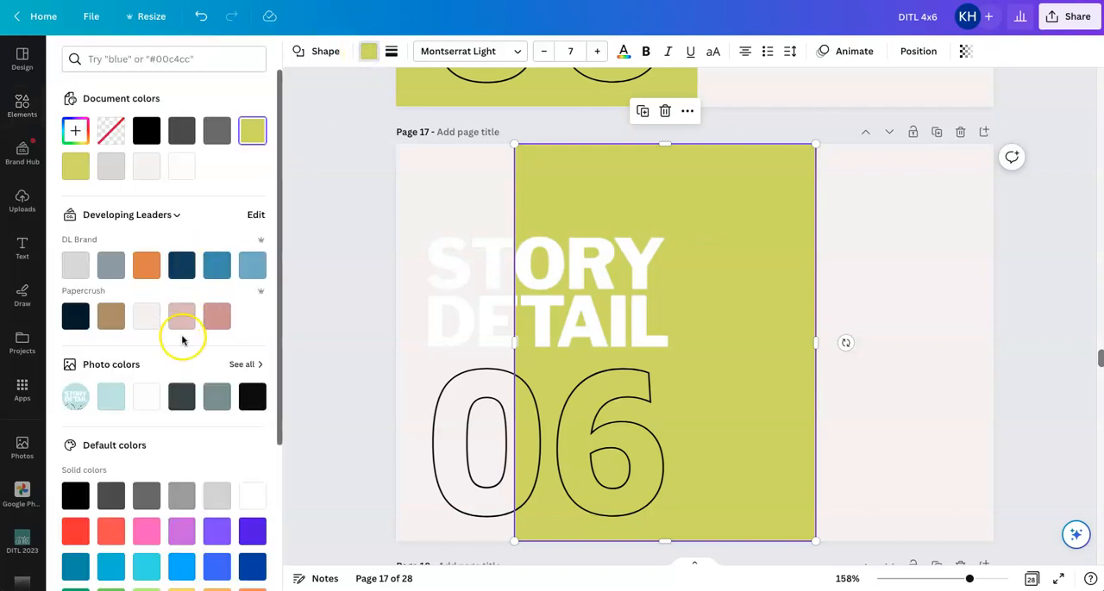
{"action": "left_click", "coordinate": [148, 132]}
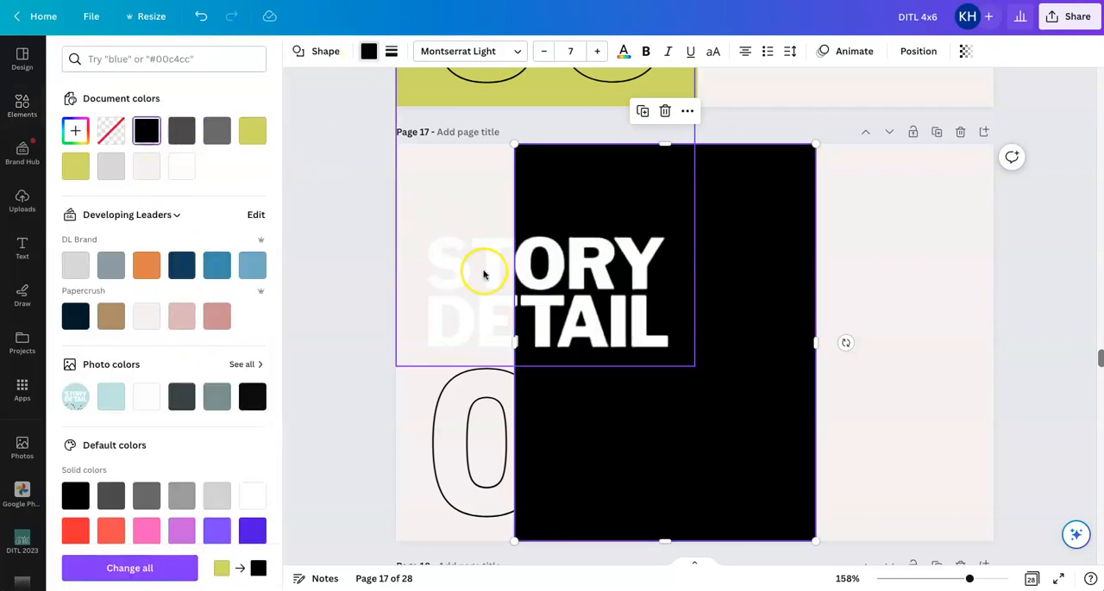
{"action": "left_click_drag", "start_coordinate": [734, 288], "coordinate": [638, 284]}
Change the outlined 06 text on the black card to white
{"action": "left_click", "coordinate": [552, 415]}
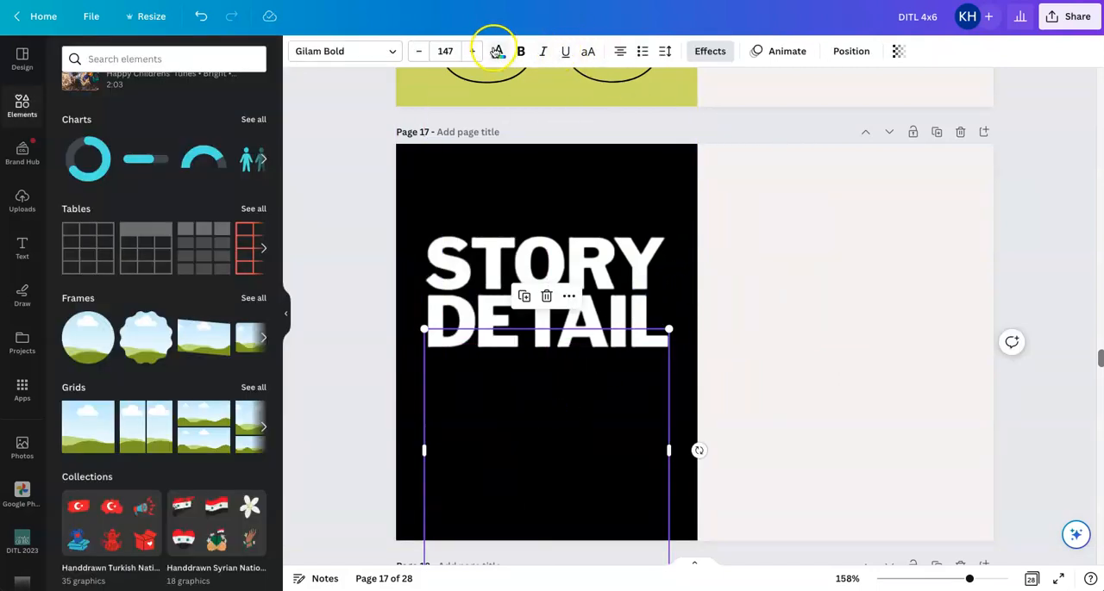
{"action": "left_click", "coordinate": [496, 51]}
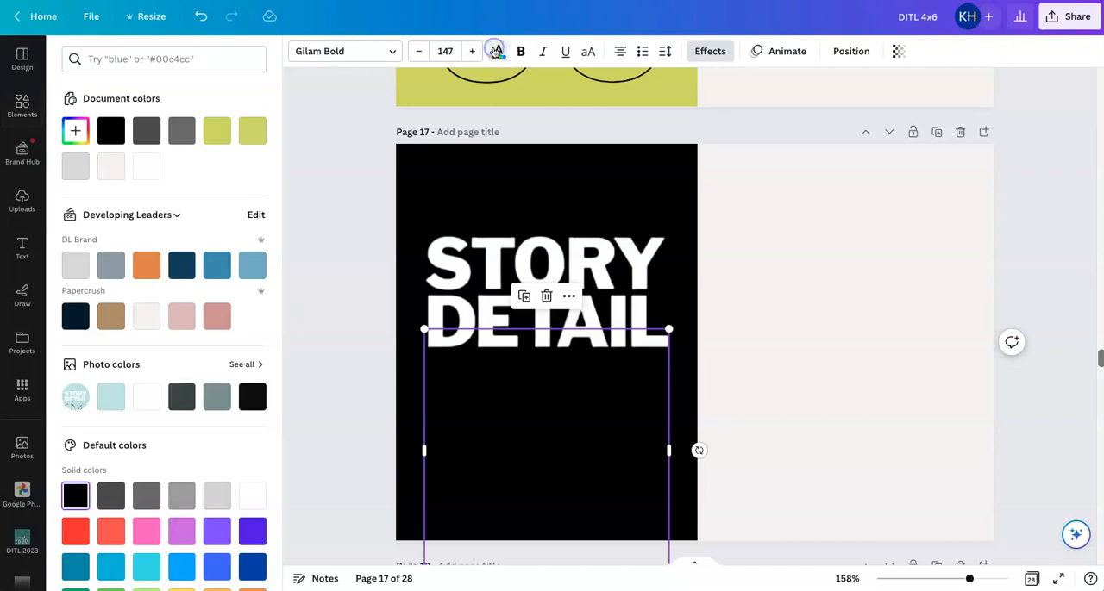
{"action": "left_click", "coordinate": [146, 166]}
Change the number on the black card to 07 and centre it beneath STORY DETAIL
{"action": "double_click", "coordinate": [568, 471]}
{"action": "left_click", "coordinate": [566, 458]}
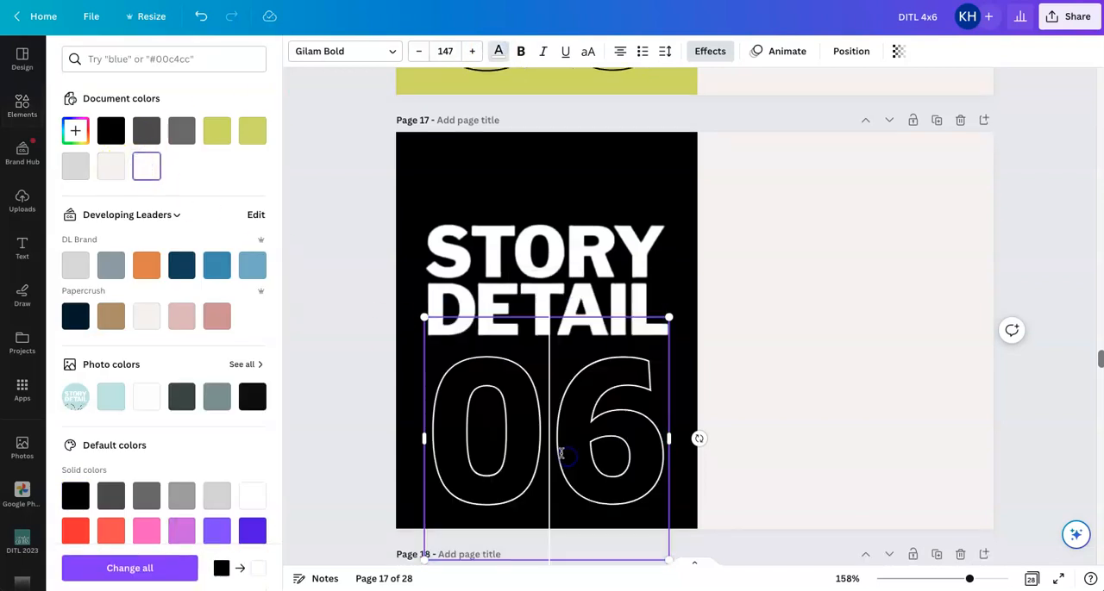
{"action": "left_click_drag", "start_coordinate": [607, 450], "coordinate": [631, 446]}
{"action": "type", "text": "7"}
{"action": "left_click", "coordinate": [799, 311]}
{"action": "left_click", "coordinate": [619, 451]}
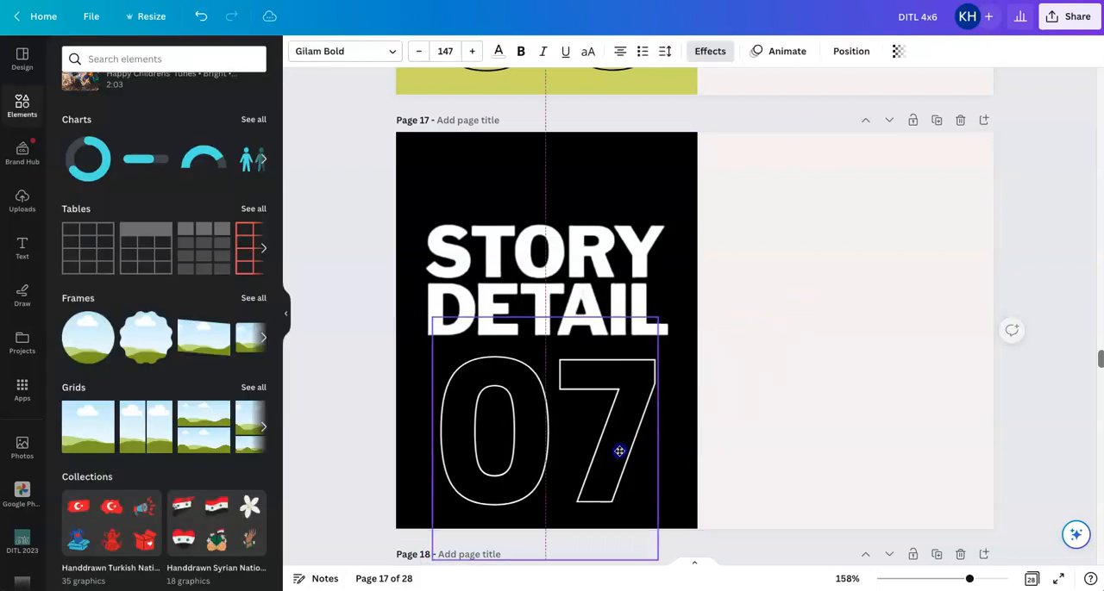
{"action": "left_click", "coordinate": [800, 398]}
{"action": "left_click", "coordinate": [1040, 356]}
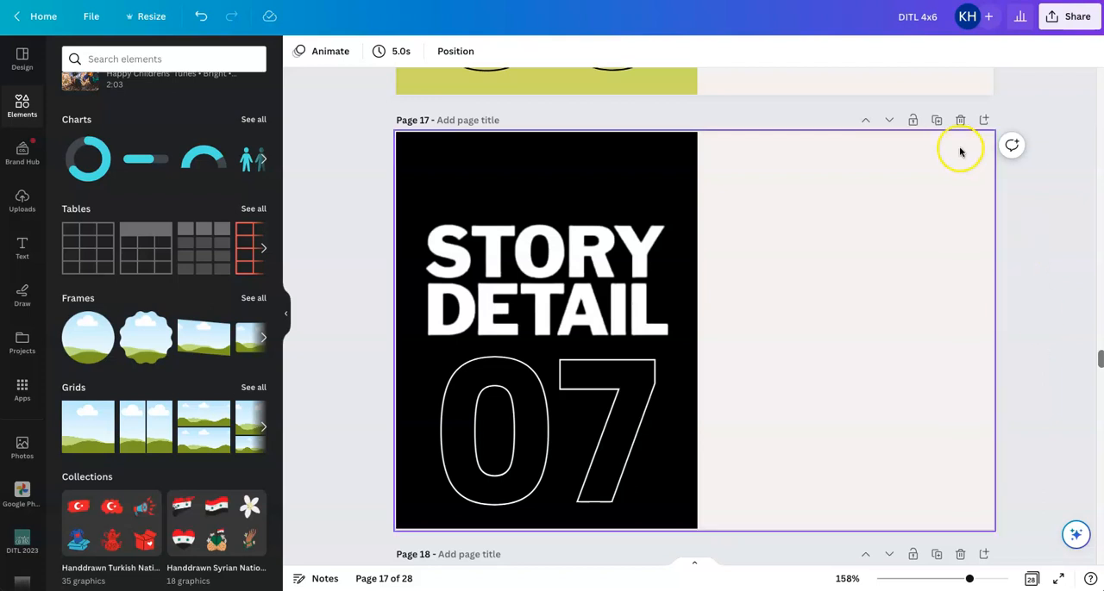
Duplicate the black STORY DETAIL 07 page and recolour the copy's card background light grey
{"action": "left_click", "coordinate": [936, 119]}
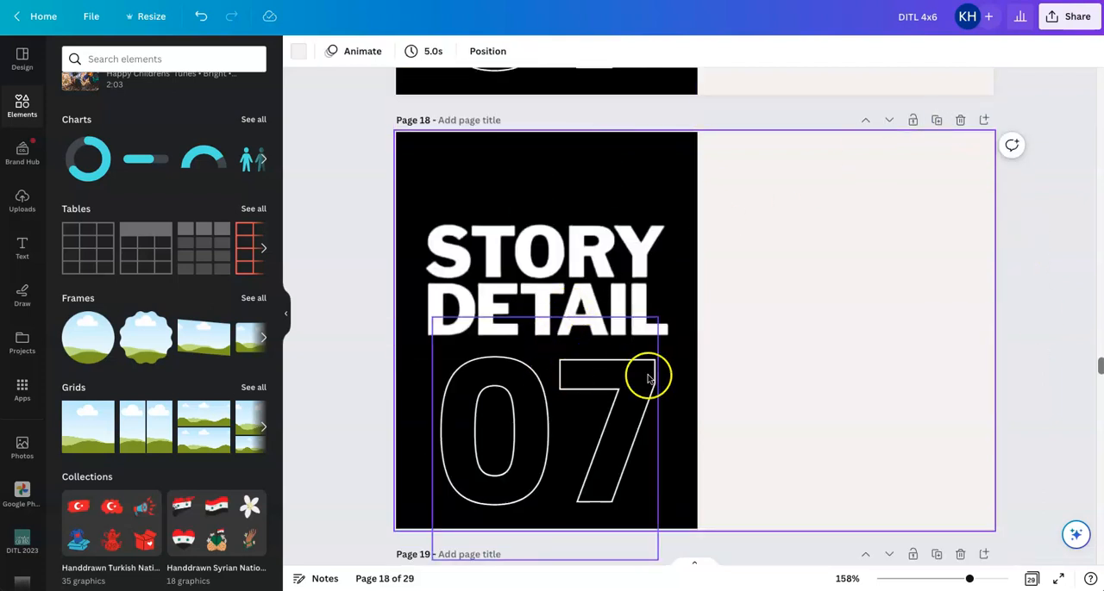
{"action": "left_click", "coordinate": [682, 387]}
{"action": "left_click", "coordinate": [368, 51]}
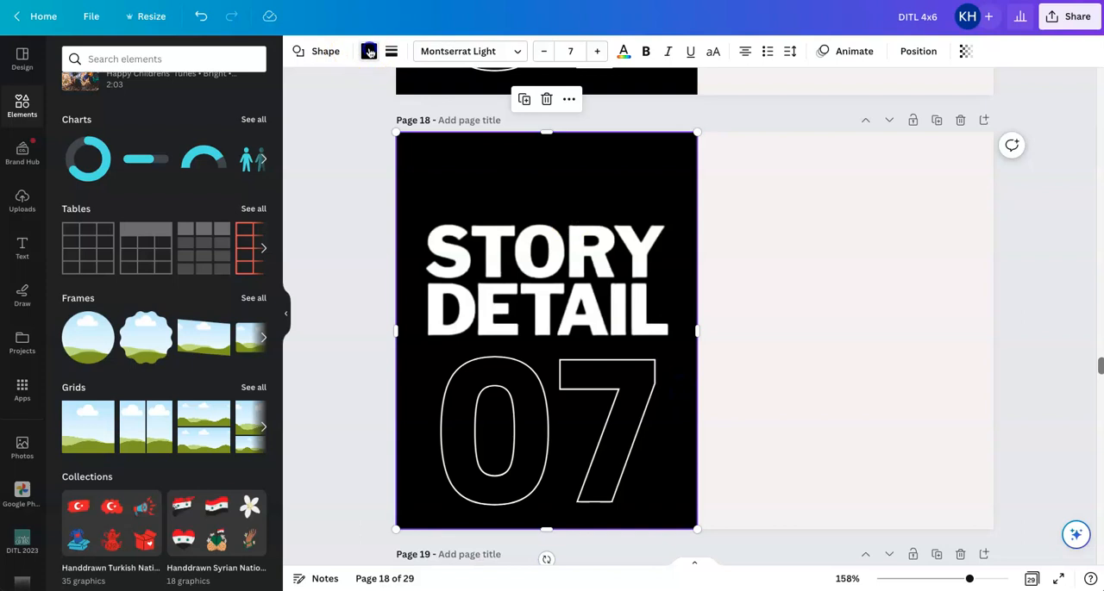
{"action": "left_click", "coordinate": [121, 169]}
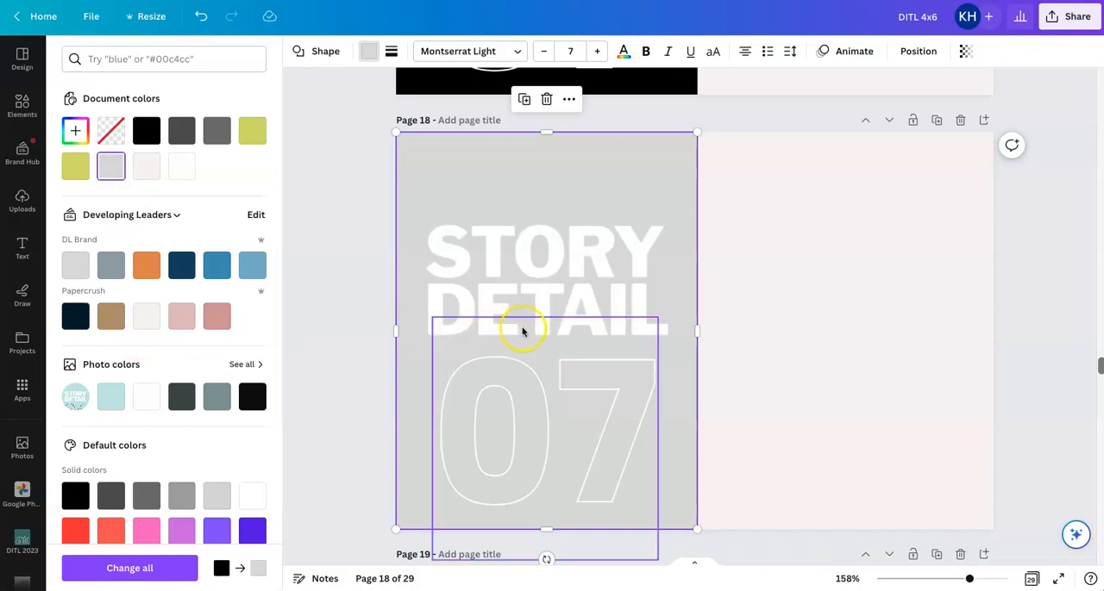
{"action": "left_click", "coordinate": [523, 409]}
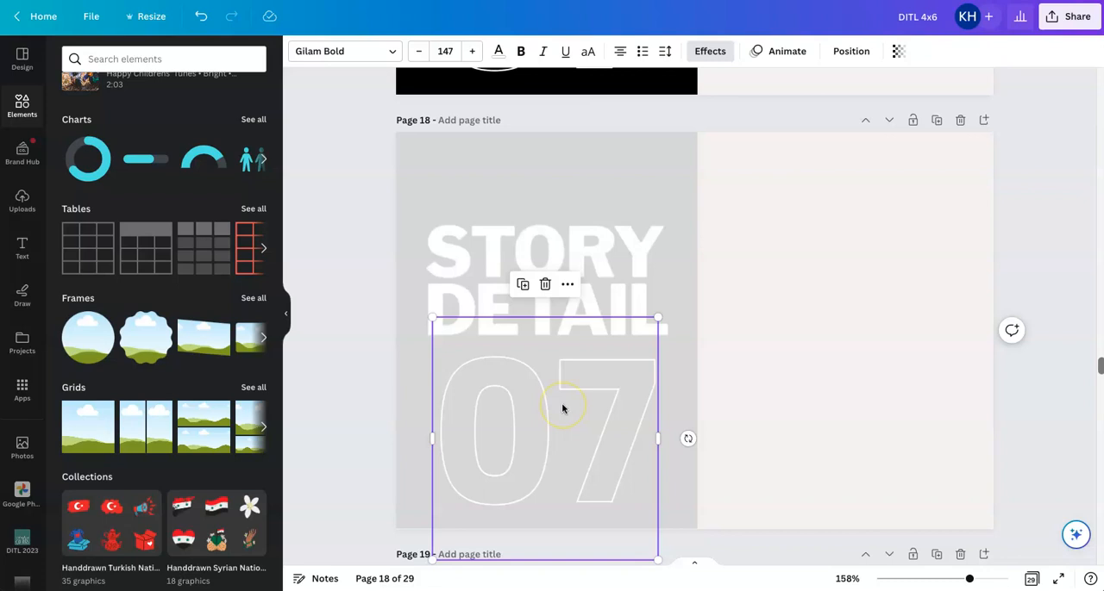
{"action": "scroll", "coordinate": [564, 264], "scroll_direction": "up", "scroll_amount": 4}
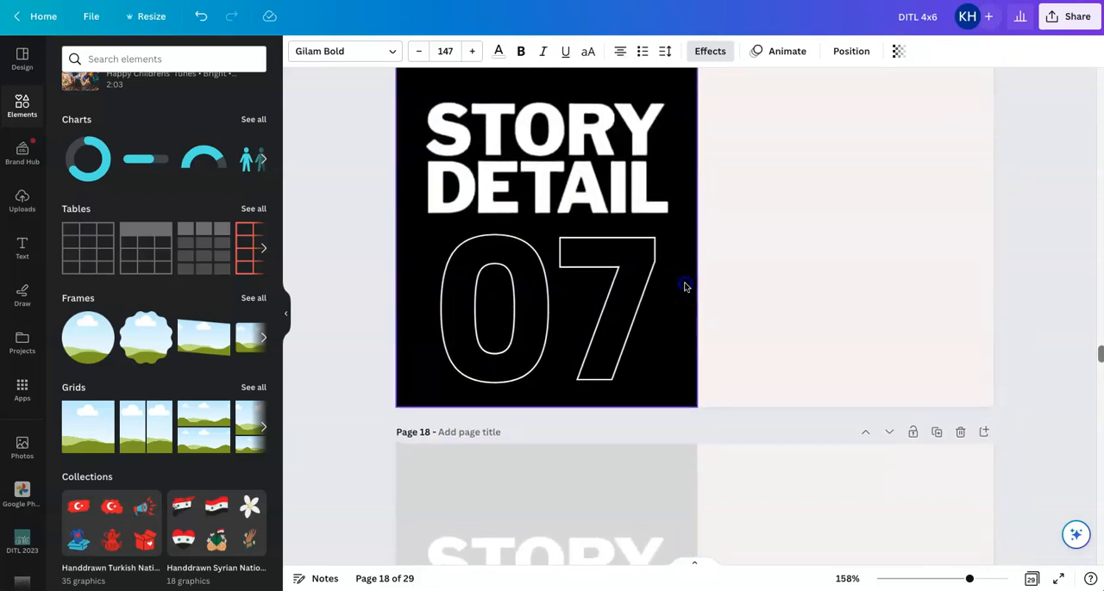
{"action": "left_click", "coordinate": [584, 178]}
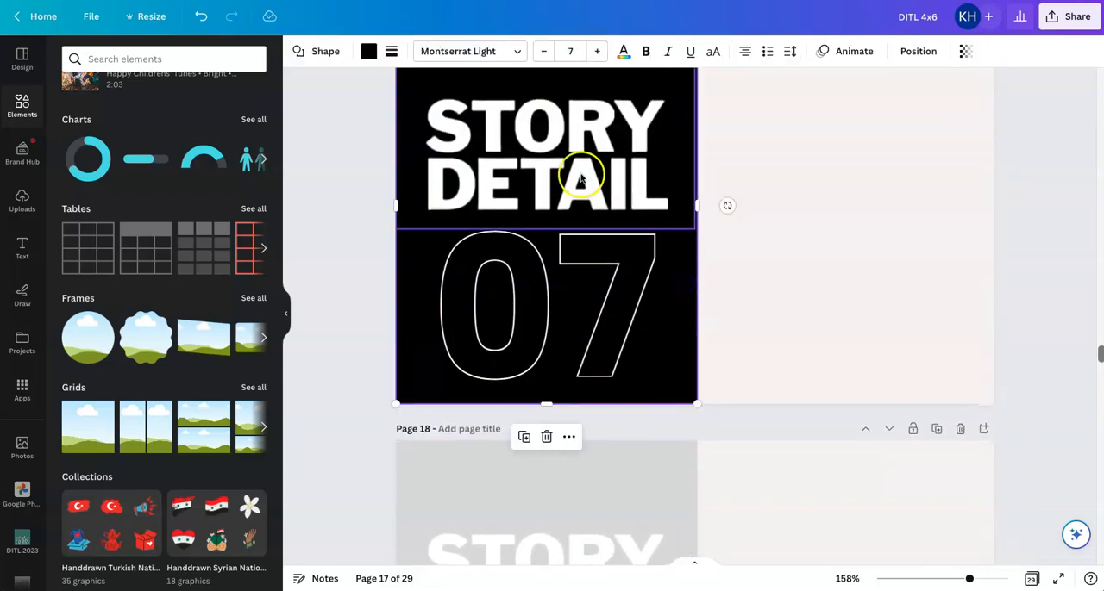
Recolour the black card background behind STORY DETAIL 07 on page 17 to dark grey
{"action": "left_click", "coordinate": [1031, 579]}
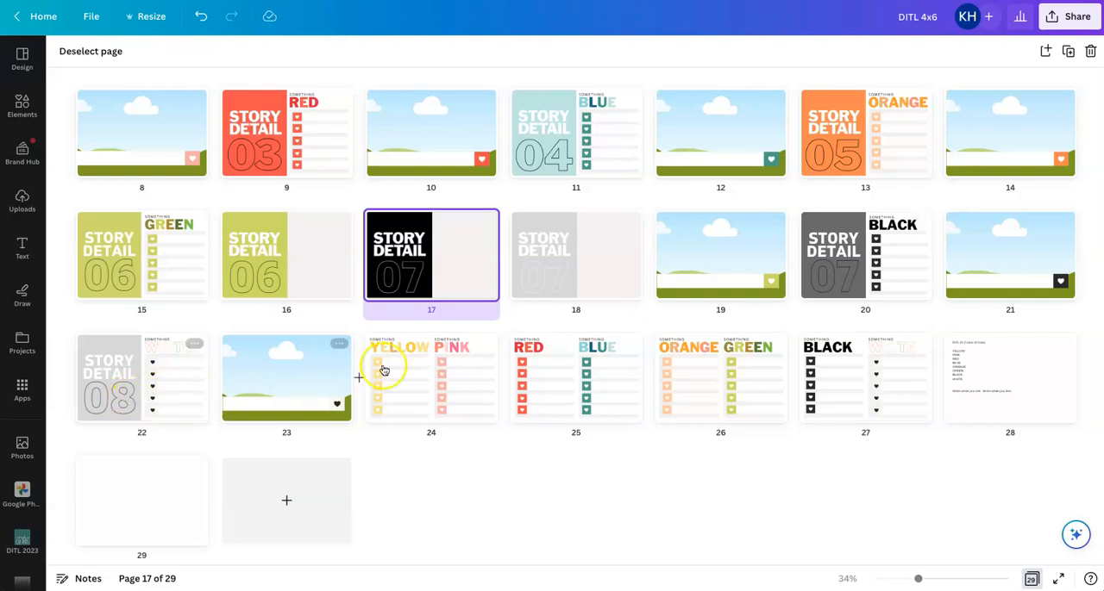
{"action": "double_click", "coordinate": [430, 268]}
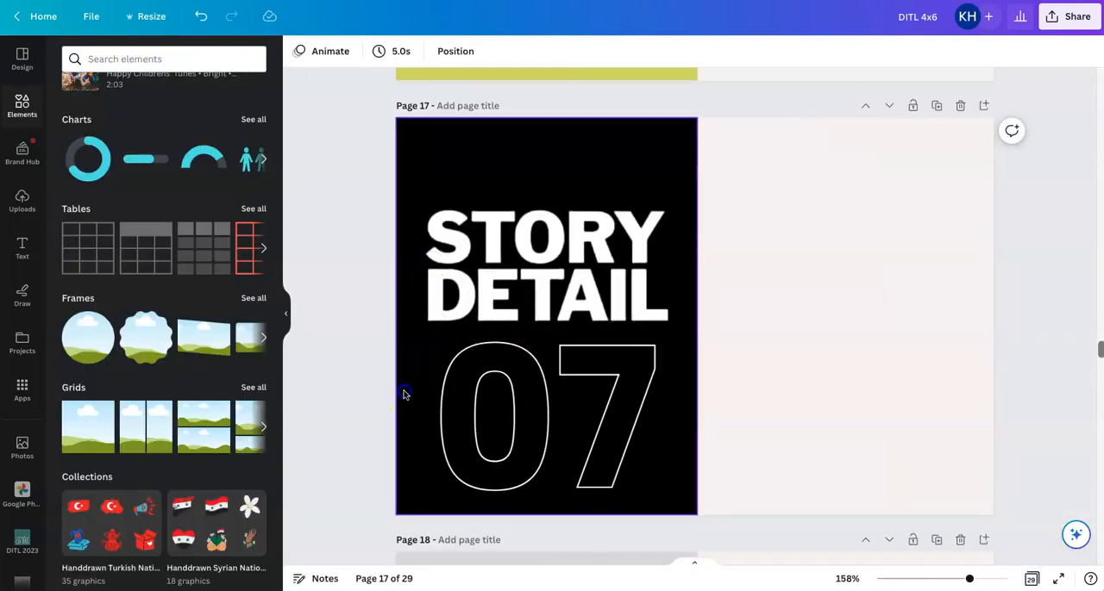
{"action": "left_click", "coordinate": [403, 391]}
{"action": "left_click", "coordinate": [368, 51]}
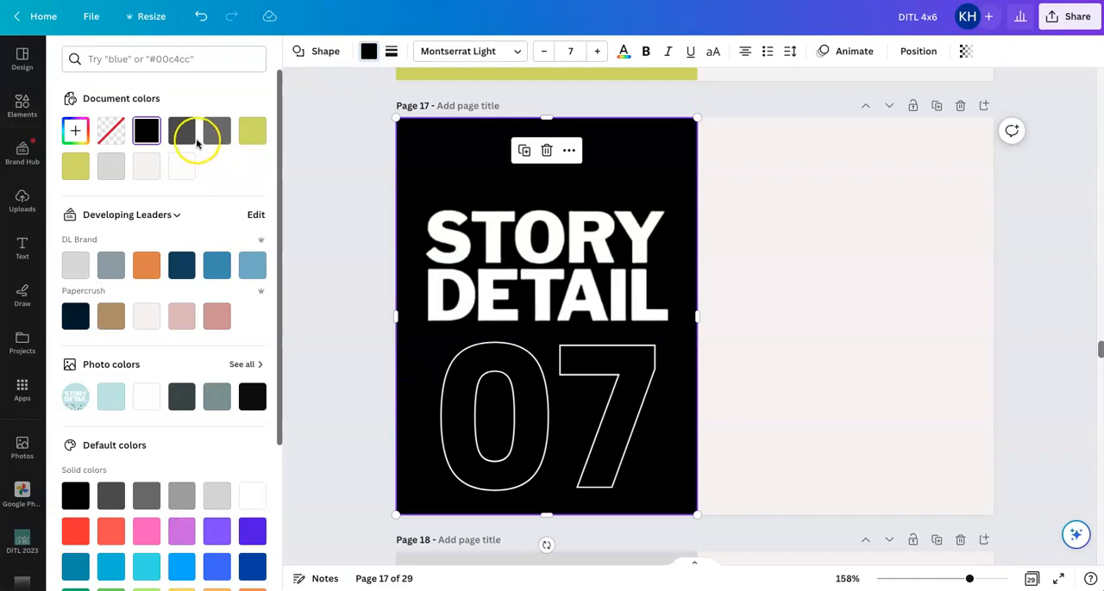
{"action": "left_click", "coordinate": [214, 134]}
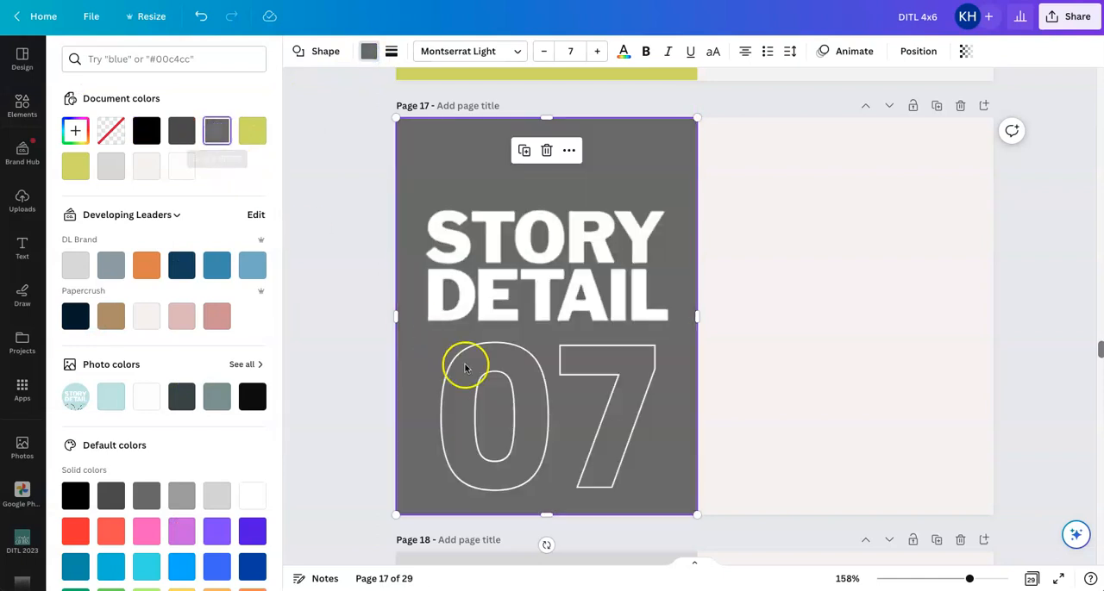
Change the outlined 07 on the dark grey card to black
{"action": "left_click", "coordinate": [507, 409]}
{"action": "left_click", "coordinate": [498, 51]}
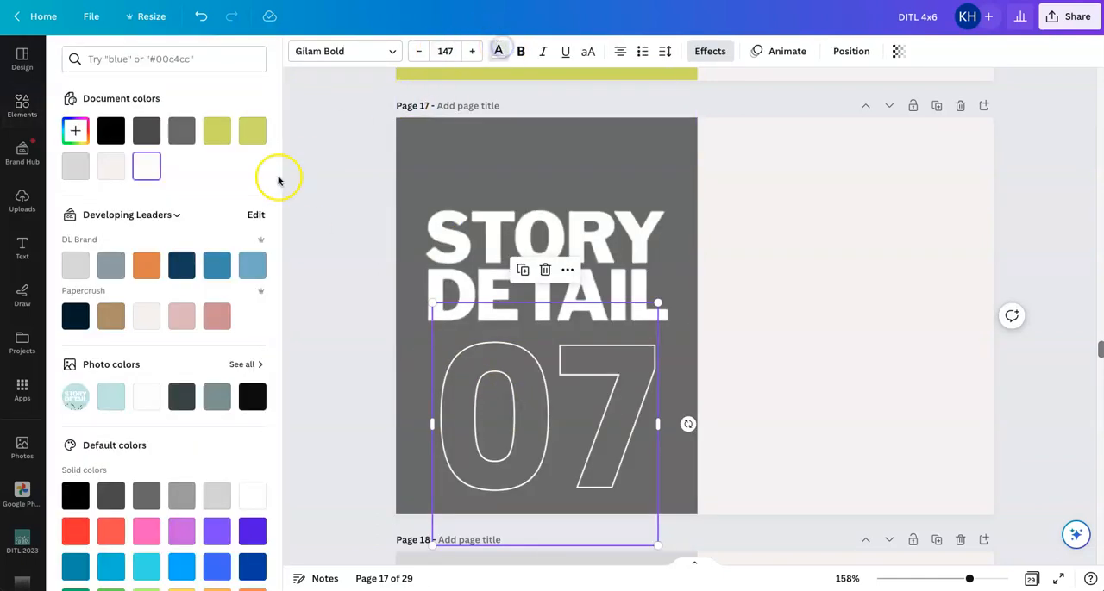
{"action": "left_click", "coordinate": [110, 134]}
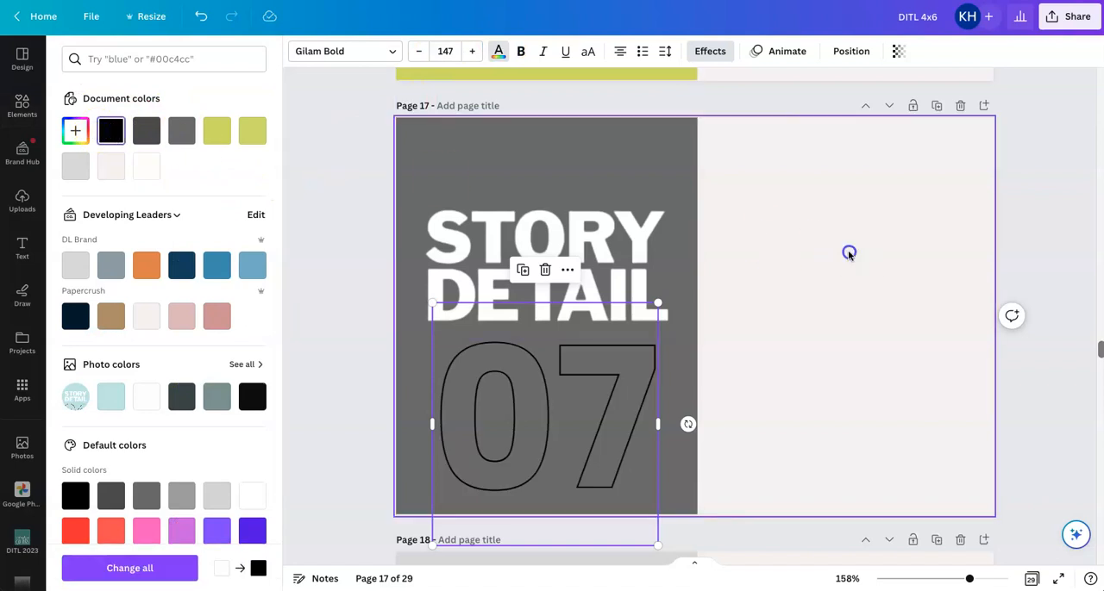
{"action": "left_click", "coordinate": [848, 253]}
Change the outlined 07 on page 18's light grey card to black
{"action": "scroll", "coordinate": [848, 253], "scroll_direction": "down", "scroll_amount": 5}
{"action": "left_click", "coordinate": [581, 426]}
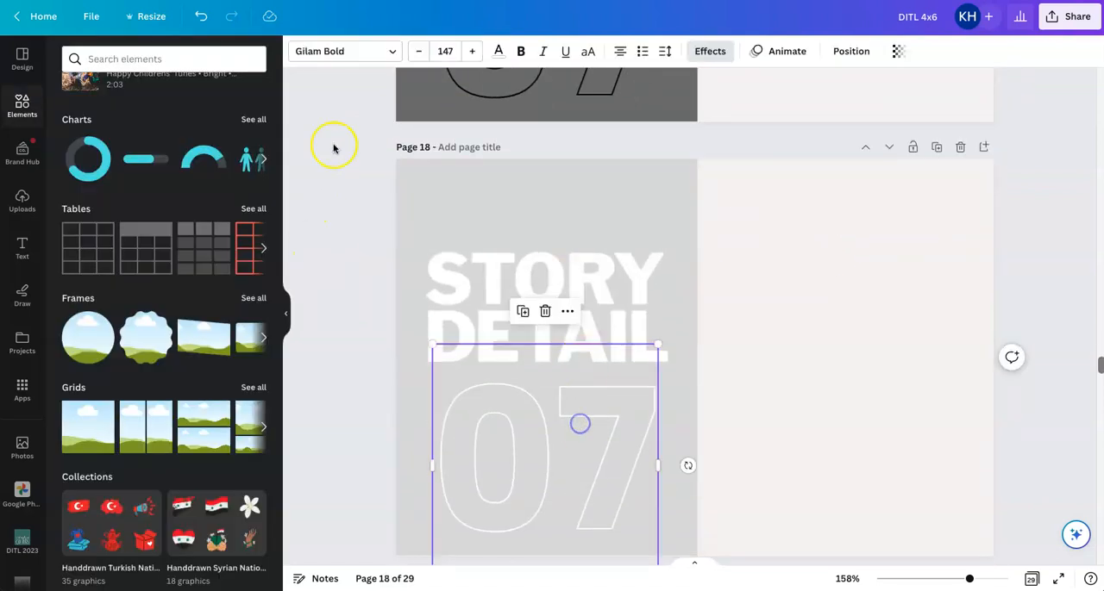
{"action": "left_click", "coordinate": [498, 51]}
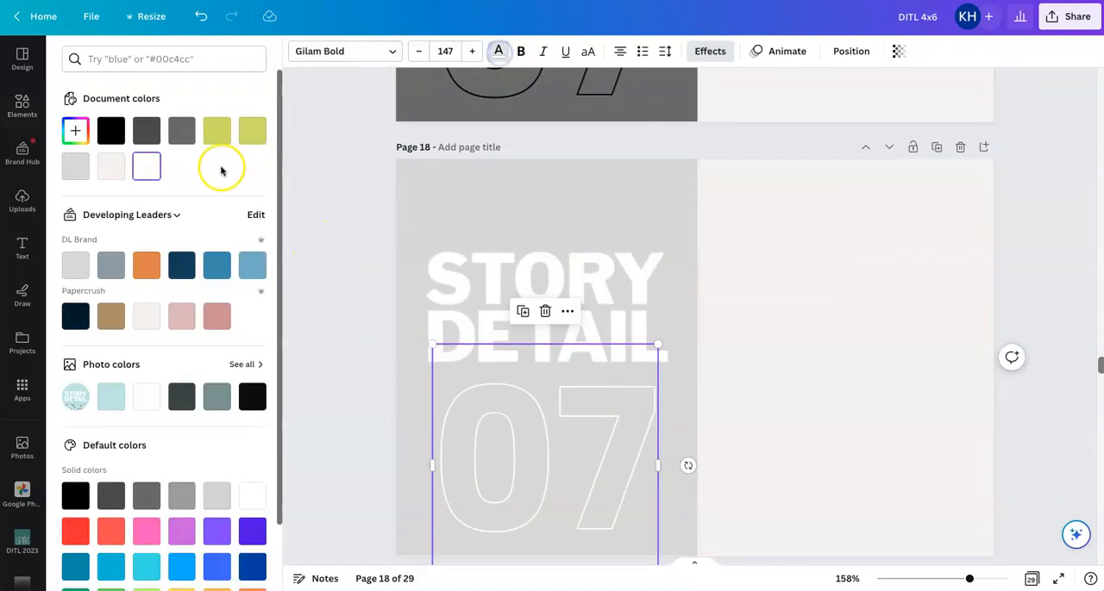
{"action": "left_click", "coordinate": [114, 132]}
{"action": "left_click", "coordinate": [790, 291]}
Change the number on the light grey STORY DETAIL card to 08
{"action": "left_click", "coordinate": [609, 422]}
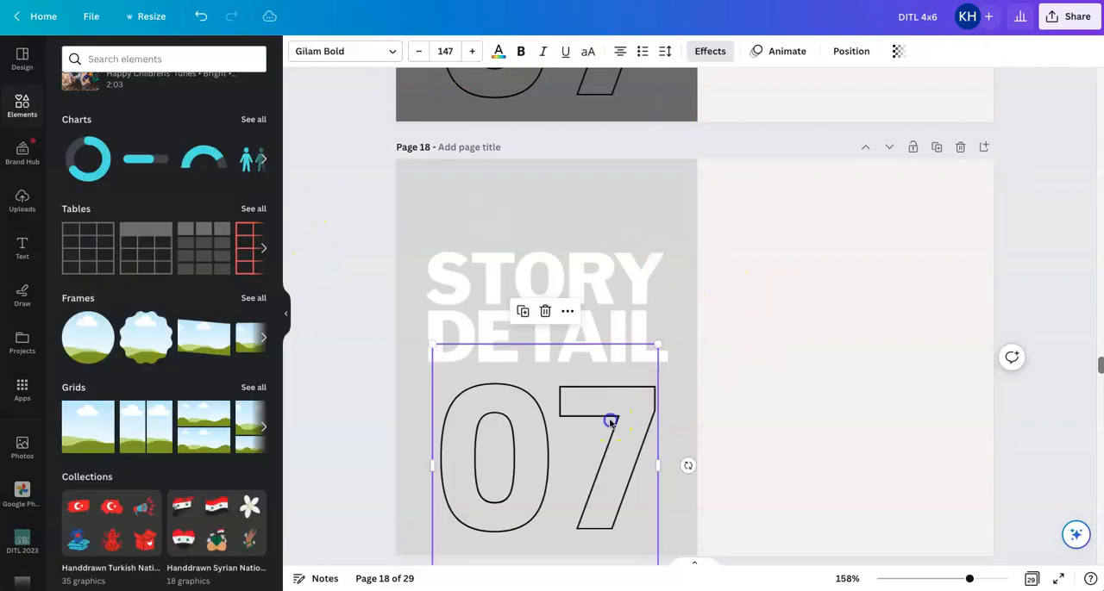
{"action": "left_click", "coordinate": [610, 422]}
{"action": "left_click_drag", "start_coordinate": [572, 419], "coordinate": [629, 417]}
{"action": "type", "text": "8"}
{"action": "left_click", "coordinate": [716, 400]}
{"action": "left_click", "coordinate": [1032, 395]}
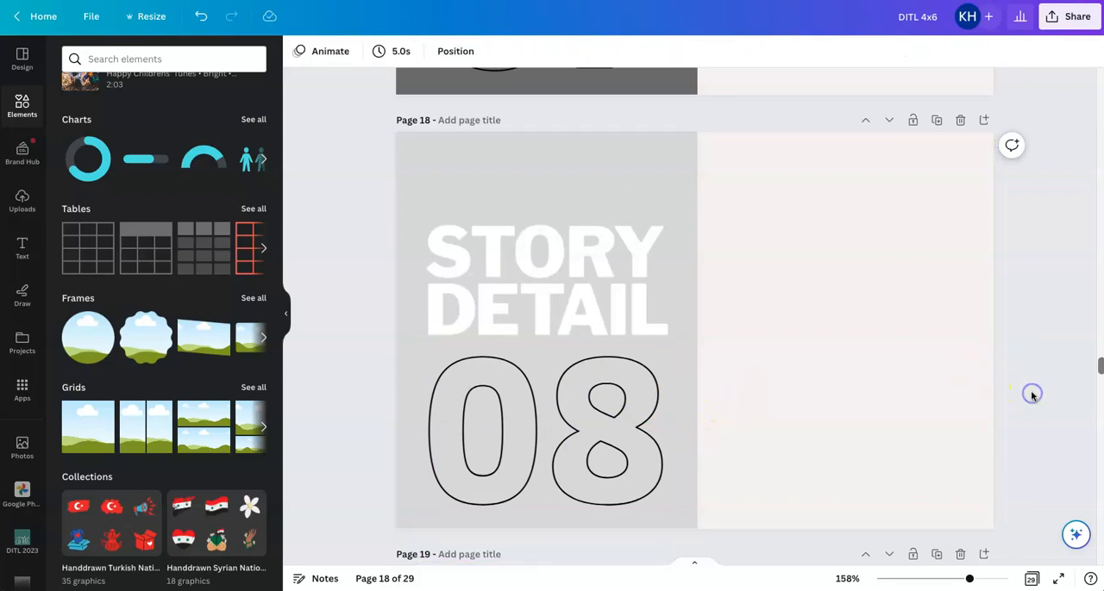
Move the three half-filled STORY DETAIL 06, 07 and 08 pages to the end of the design and delete the blank page before them
{"action": "scroll", "coordinate": [1031, 395], "scroll_direction": "up", "scroll_amount": 8}
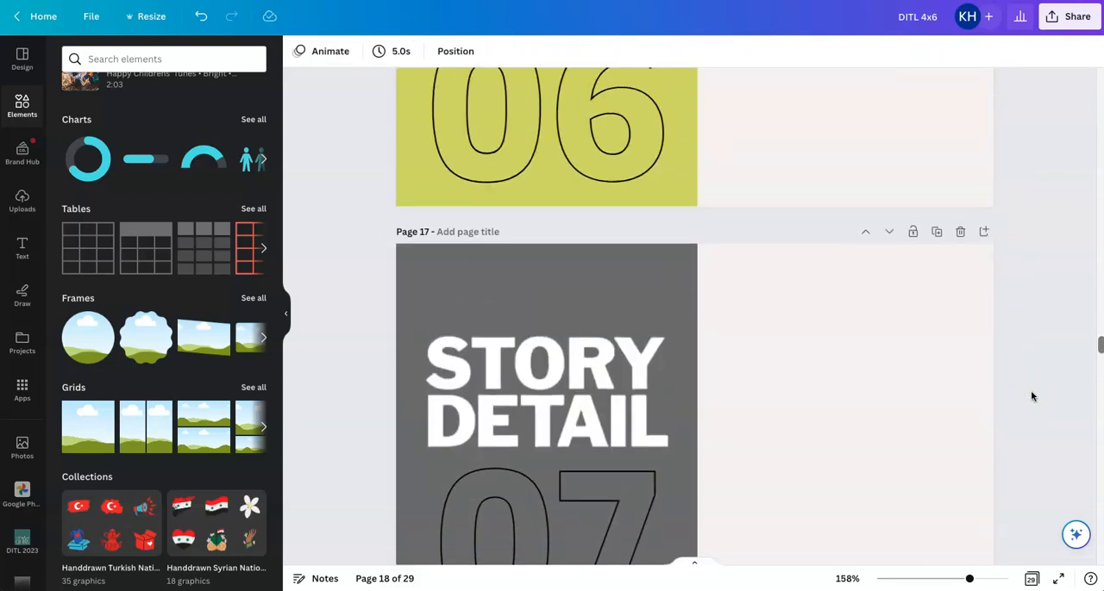
{"action": "scroll", "coordinate": [1031, 396], "scroll_direction": "up", "scroll_amount": 2}
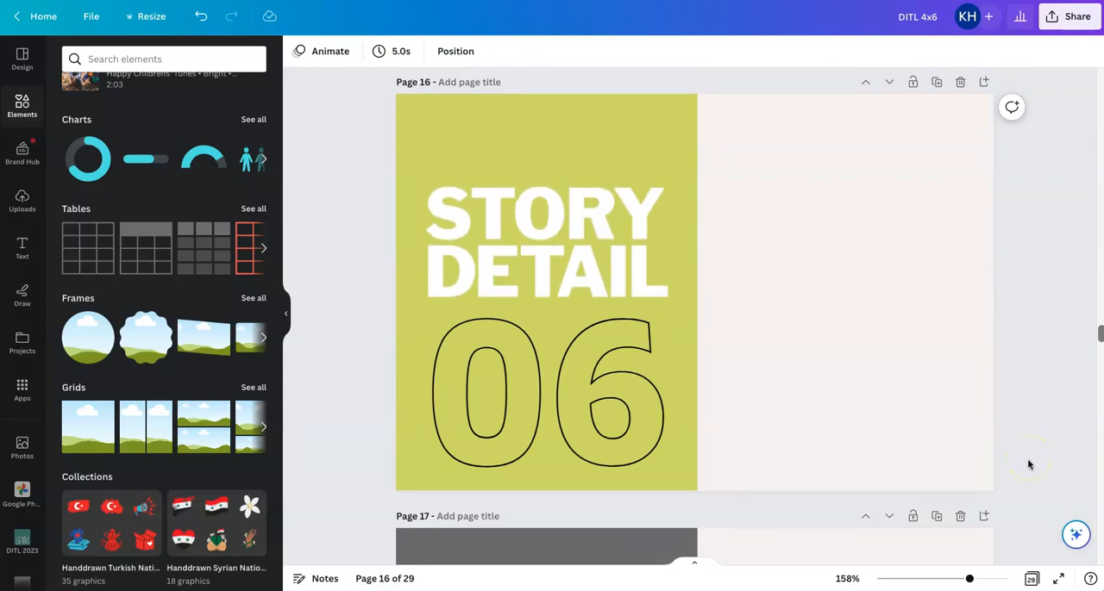
{"action": "left_click", "coordinate": [1030, 579]}
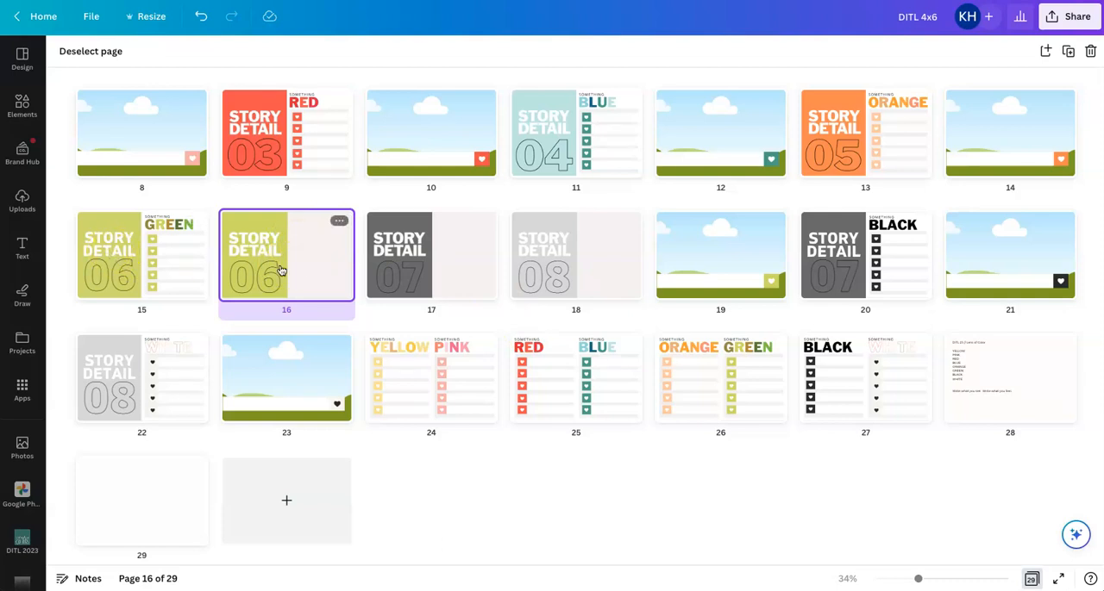
{"action": "left_click_drag", "start_coordinate": [292, 278], "coordinate": [217, 492]}
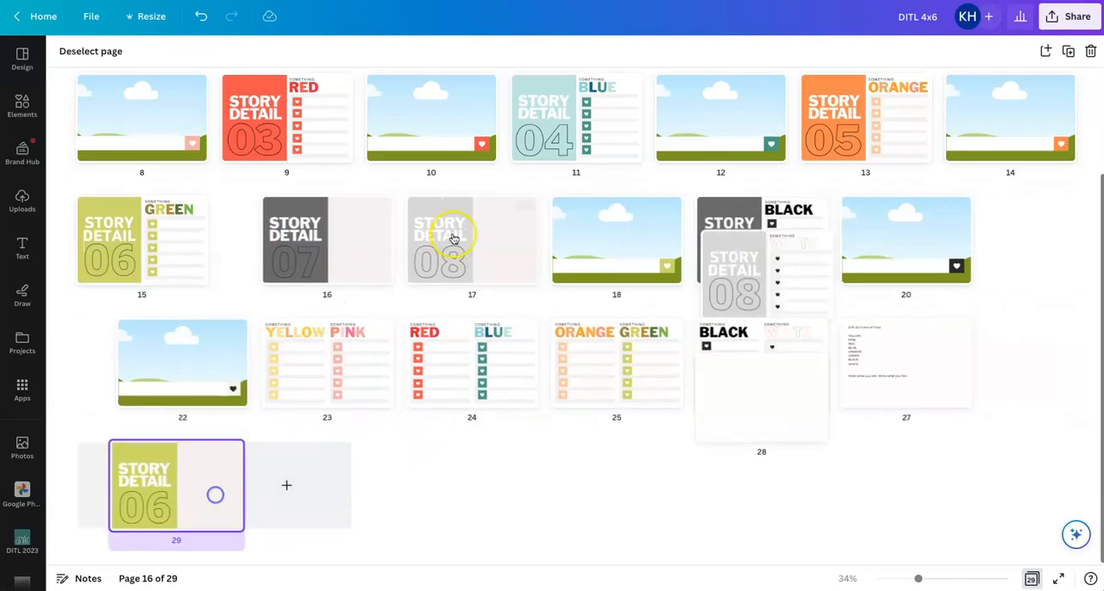
{"action": "left_click_drag", "start_coordinate": [313, 245], "coordinate": [252, 450]}
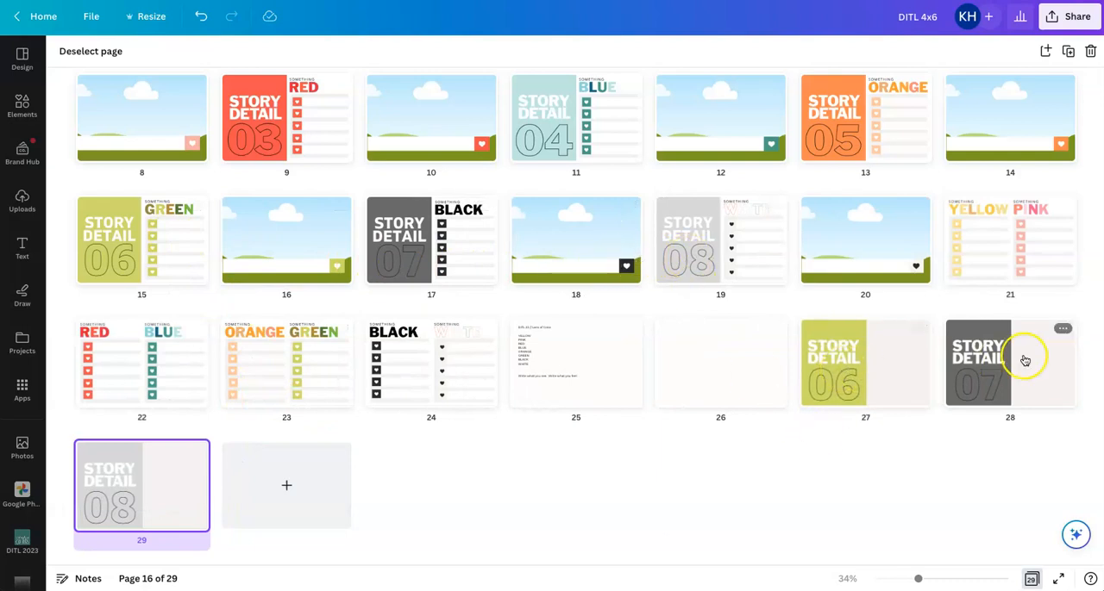
{"action": "left_click", "coordinate": [772, 329]}
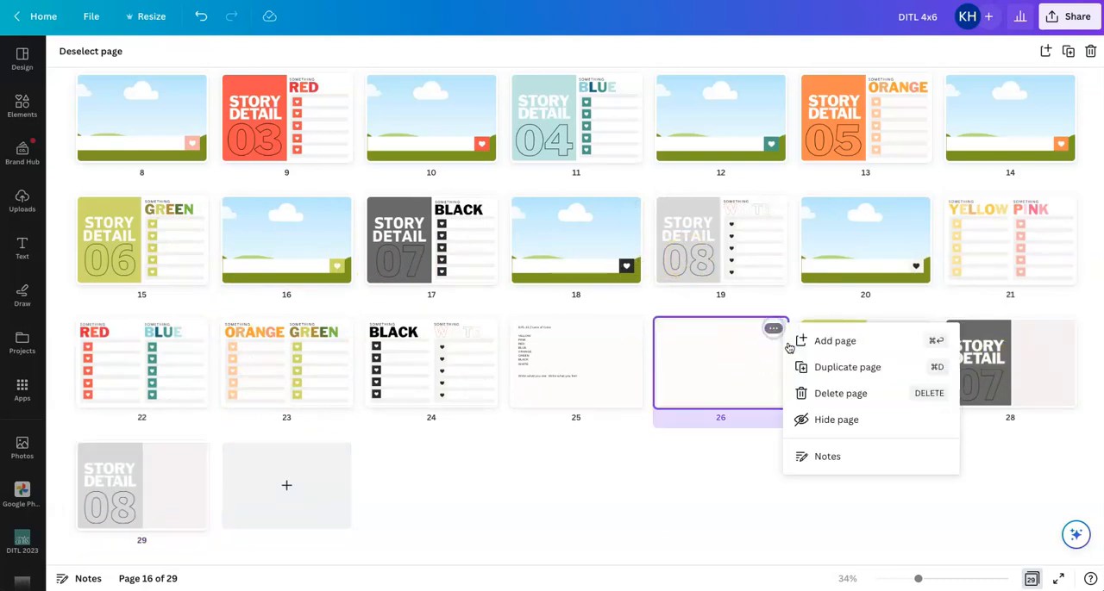
{"action": "left_click", "coordinate": [818, 393]}
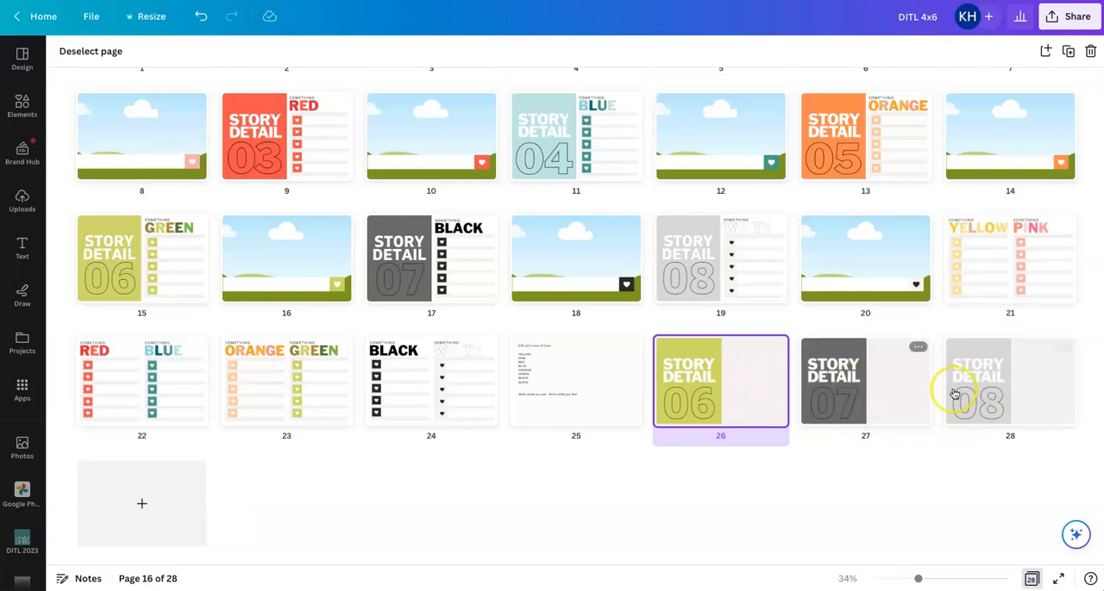
Search the stock photos for pink and fill page 8's photo grid with the pink tulip field picture
{"action": "left_click_drag", "start_coordinate": [1015, 399], "coordinate": [944, 378]}
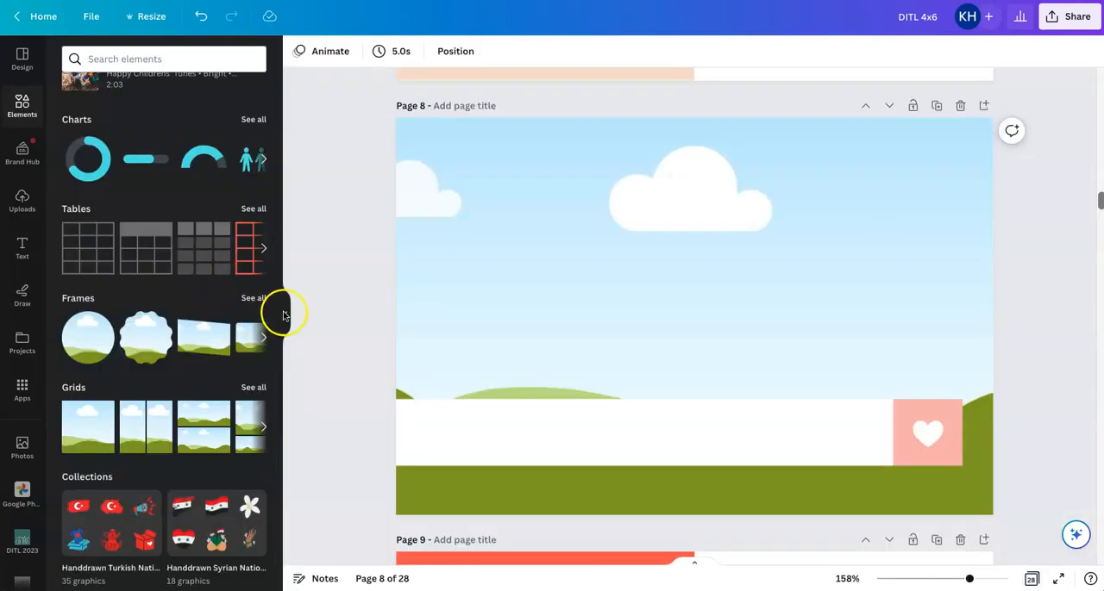
{"action": "left_click", "coordinate": [279, 314]}
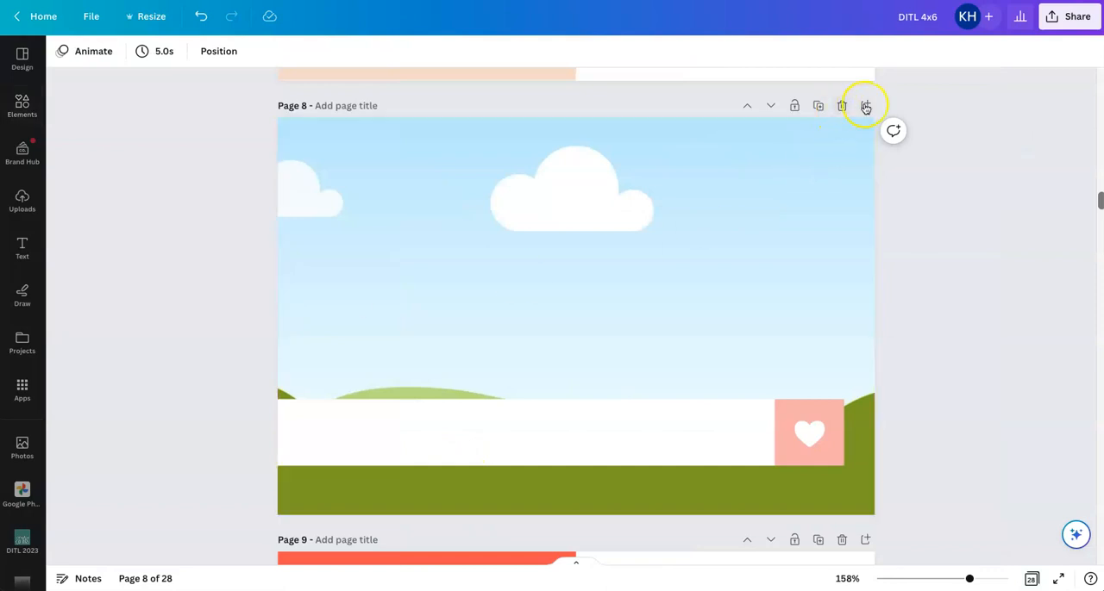
{"action": "left_click", "coordinate": [852, 218]}
{"action": "left_click", "coordinate": [21, 445]}
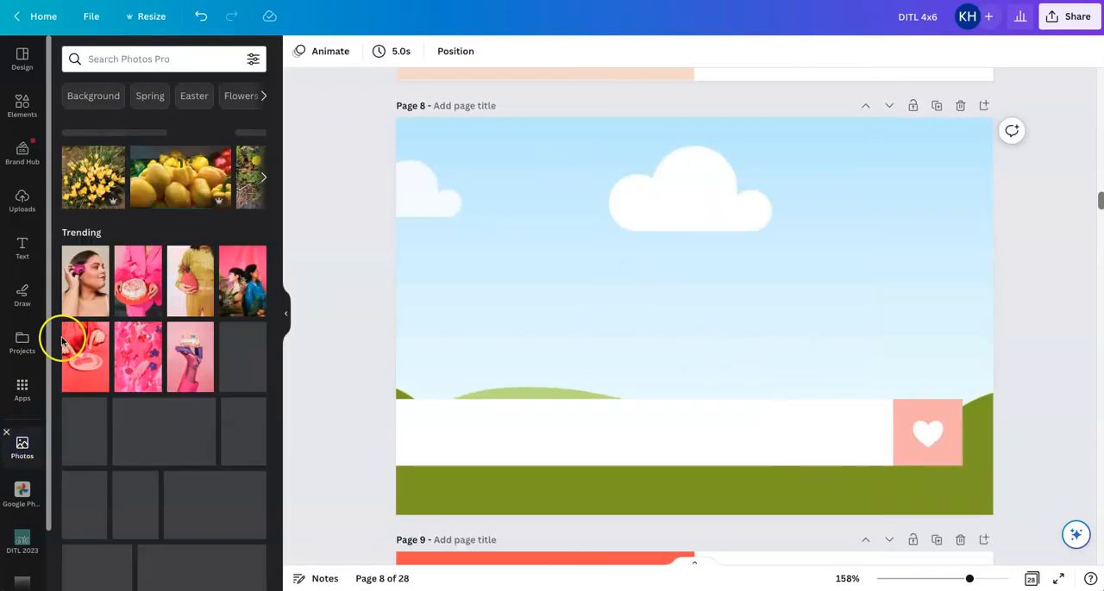
{"action": "left_click", "coordinate": [158, 61]}
{"action": "type", "text": "pink"}
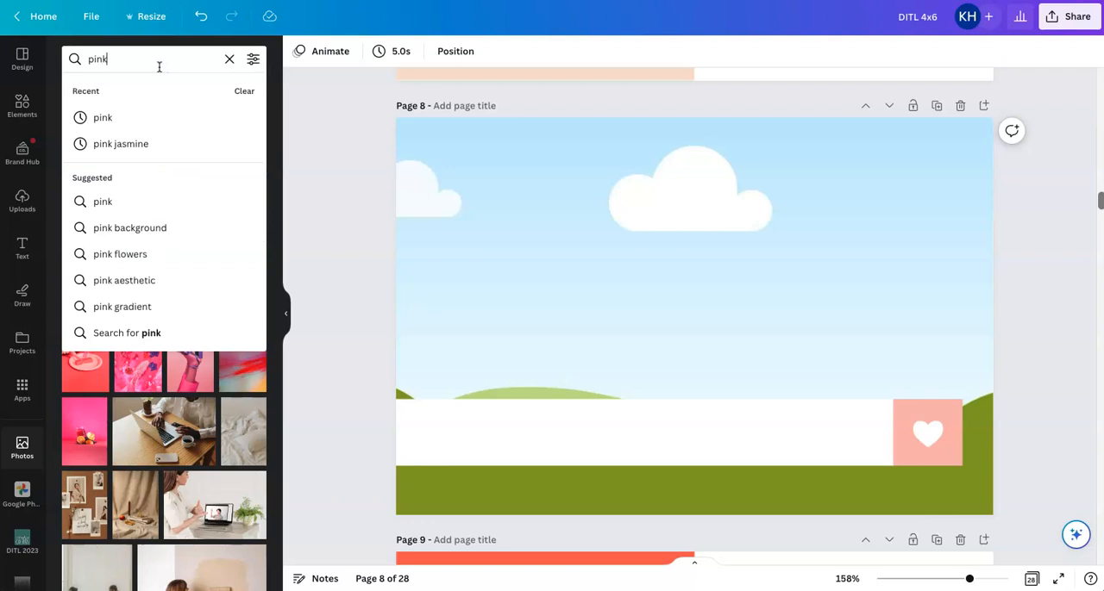
{"action": "key", "text": "Return"}
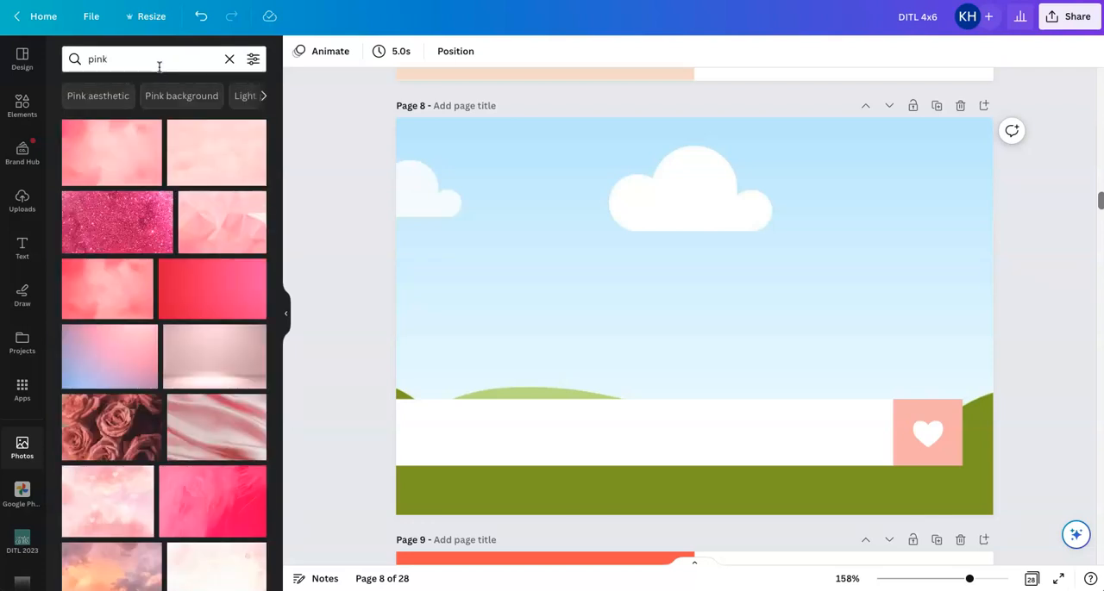
{"action": "scroll", "coordinate": [112, 345], "scroll_direction": "down", "scroll_amount": 10}
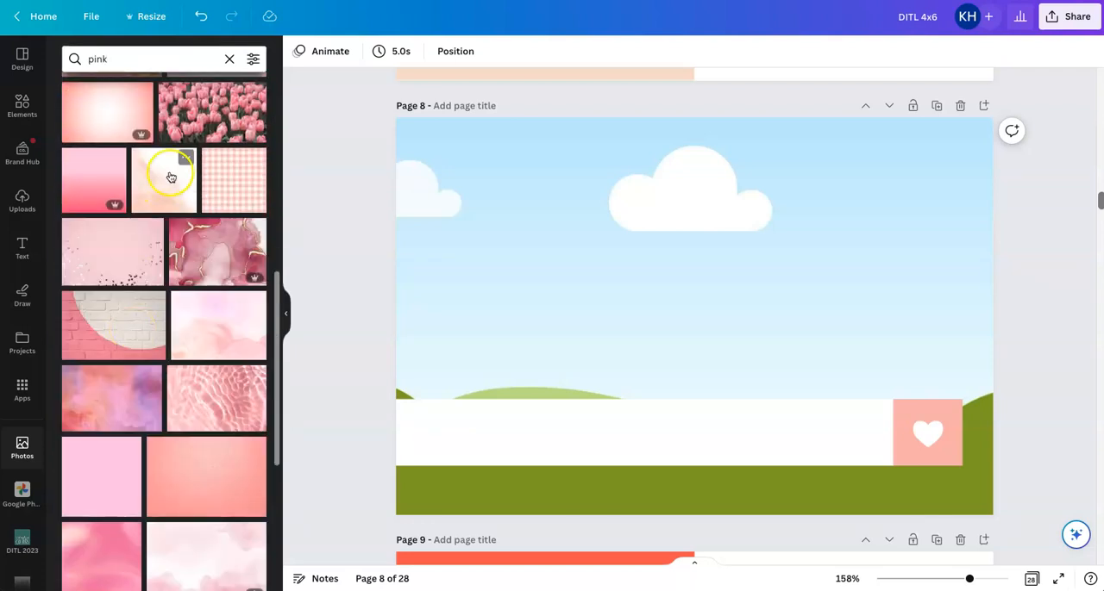
{"action": "left_click_drag", "start_coordinate": [212, 110], "coordinate": [608, 239]}
{"action": "left_click", "coordinate": [1047, 291]}
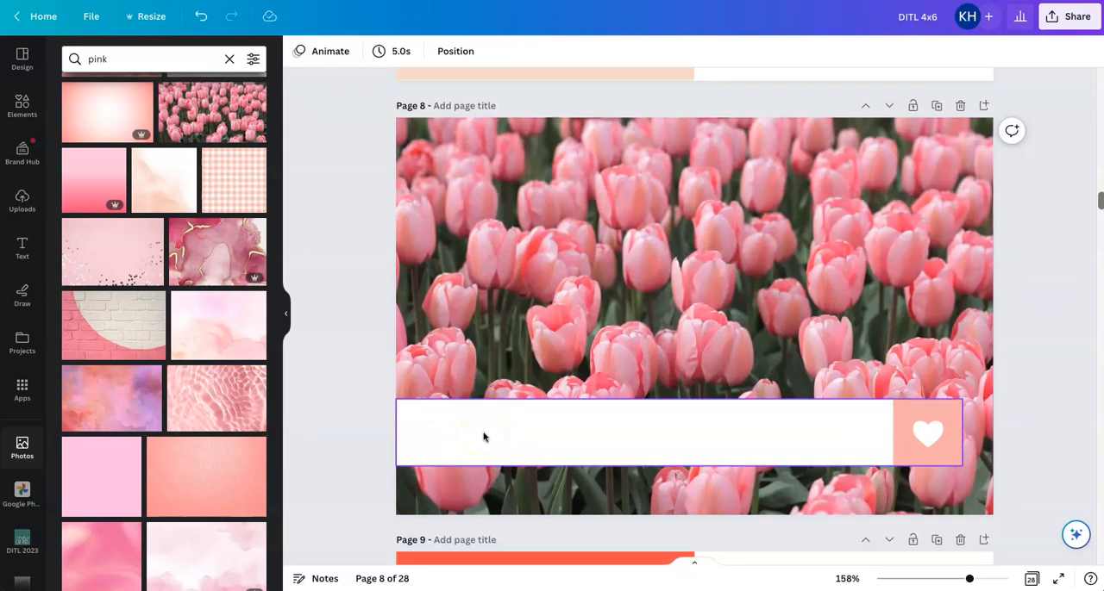
{"action": "left_click", "coordinate": [434, 399]}
{"action": "left_click", "coordinate": [285, 313]}
{"action": "left_click", "coordinate": [609, 234]}
{"action": "left_click", "coordinate": [998, 242]}
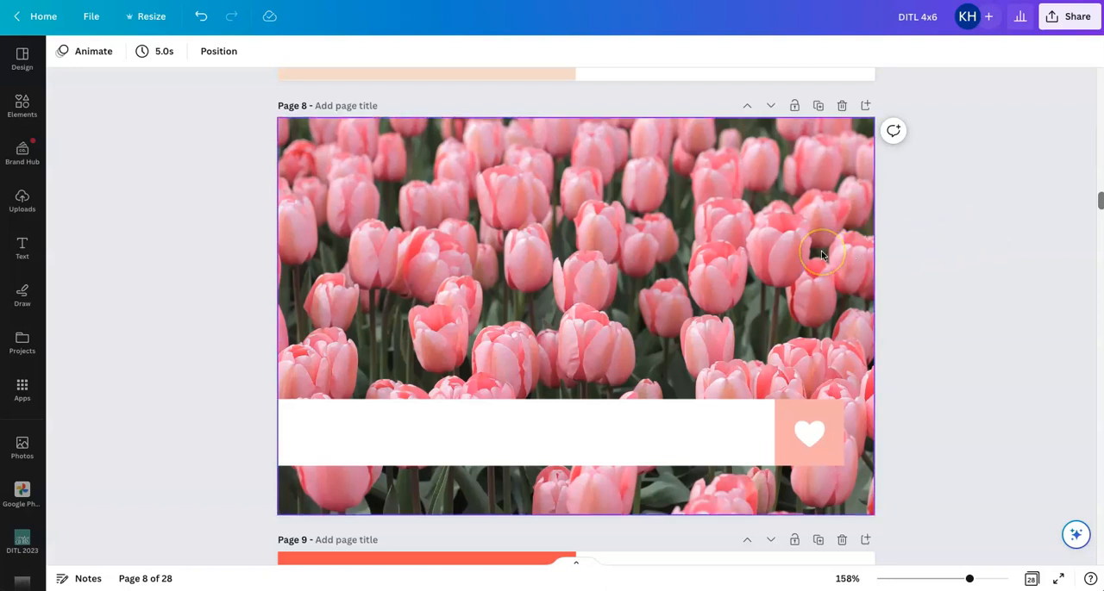
Add a new page after the pink tulips page and insert a single-photo grid on it
{"action": "left_click", "coordinate": [865, 106]}
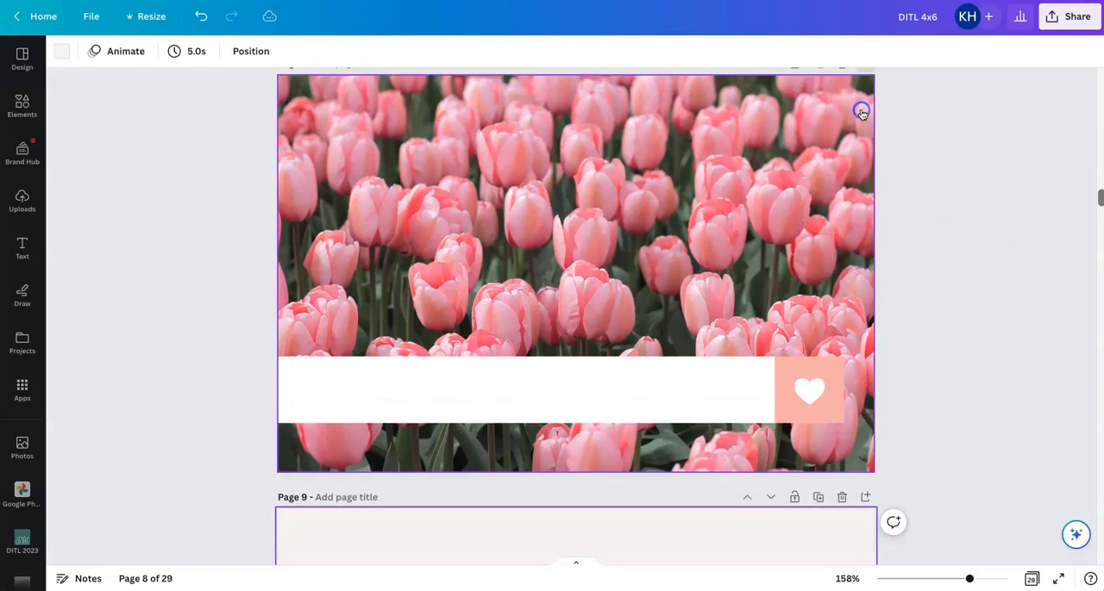
{"action": "left_click", "coordinate": [20, 118]}
{"action": "left_click", "coordinate": [94, 425]}
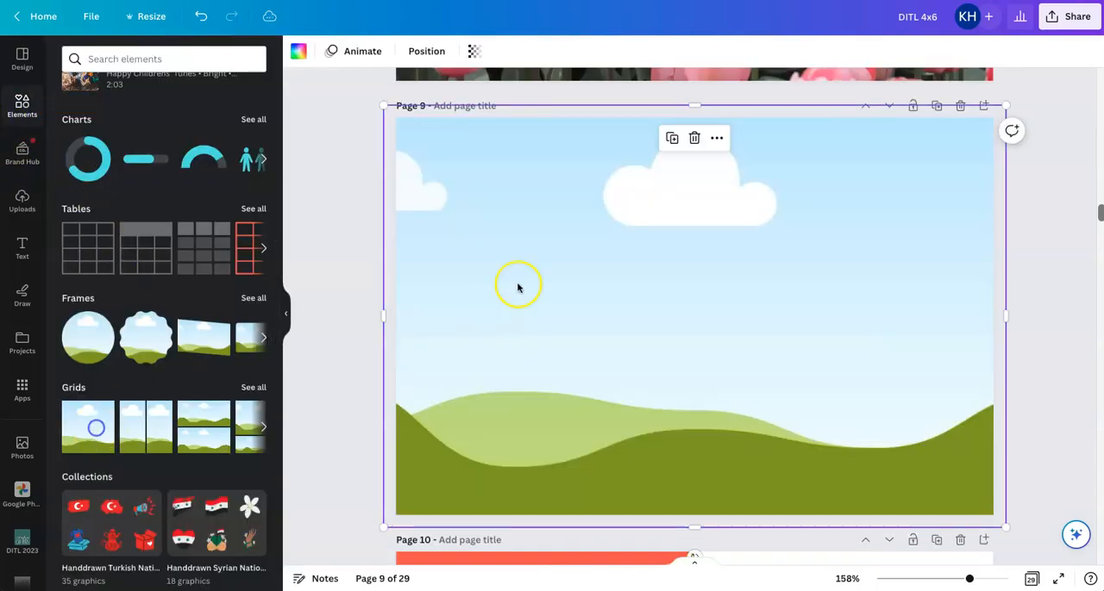
Resize the new photo grid on all four sides so its edges match the page 9 edges
{"action": "left_click_drag", "start_coordinate": [694, 105], "coordinate": [694, 117]}
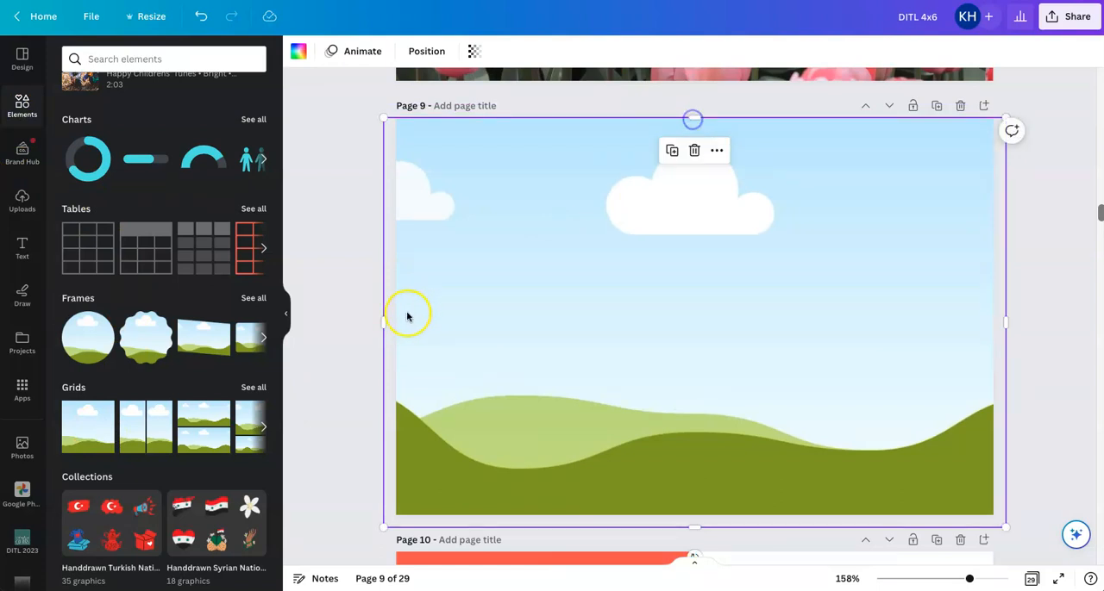
{"action": "left_click_drag", "start_coordinate": [385, 323], "coordinate": [396, 323]}
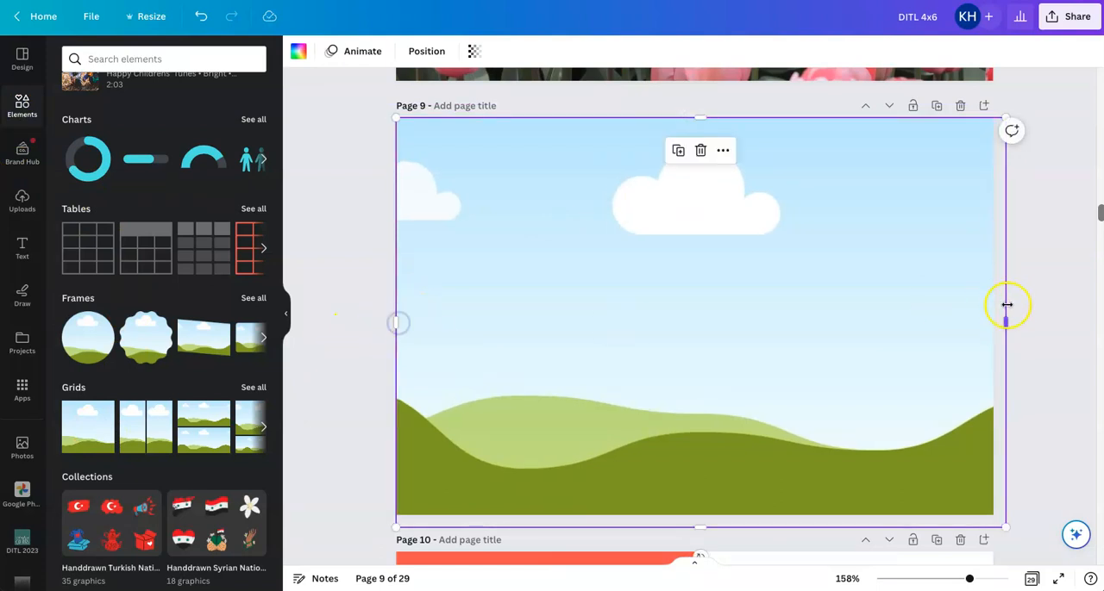
{"action": "left_click_drag", "start_coordinate": [1005, 318], "coordinate": [994, 319]}
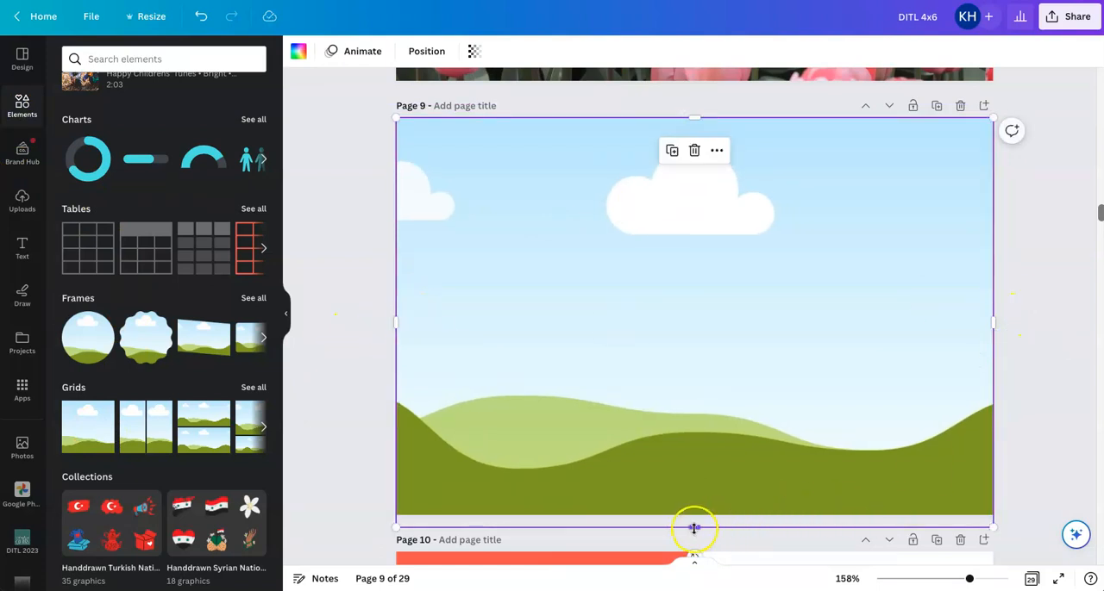
{"action": "left_click_drag", "start_coordinate": [695, 527], "coordinate": [692, 517]}
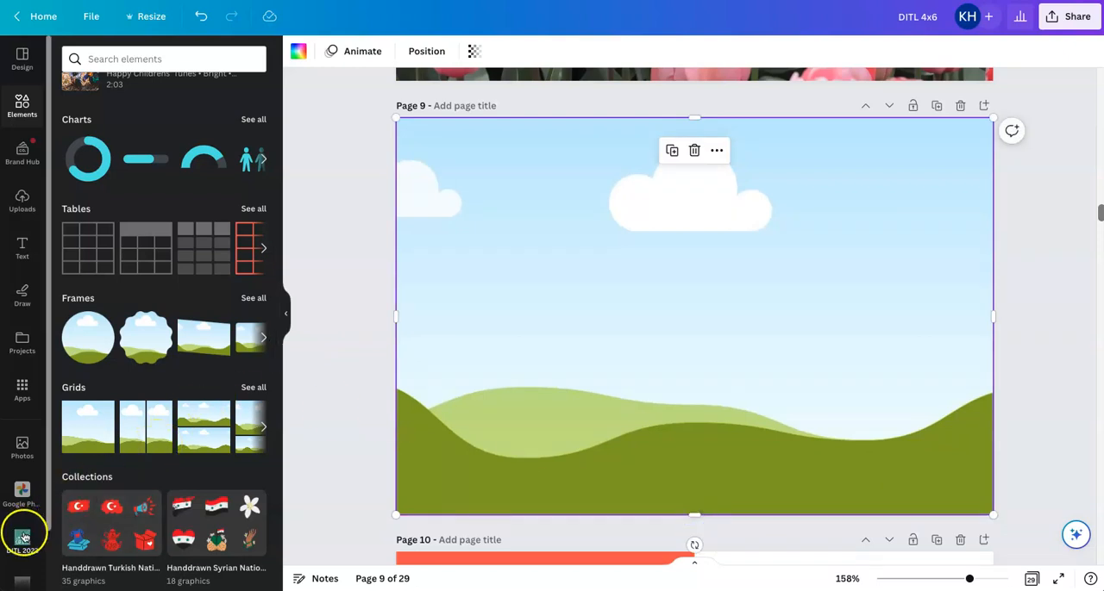
Look through the DITL 2023 folder for the AEdwards_Pink_HeartLabel strip and insert it on page 9
{"action": "left_click", "coordinate": [22, 539]}
{"action": "scroll", "coordinate": [202, 473], "scroll_direction": "down", "scroll_amount": 3}
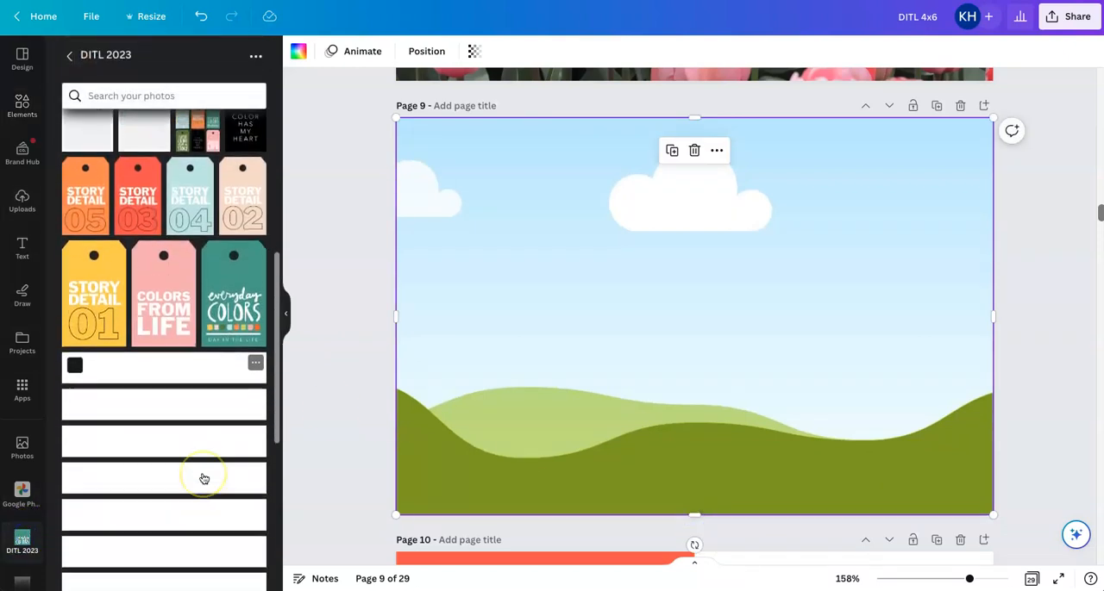
{"action": "left_click", "coordinate": [255, 440]}
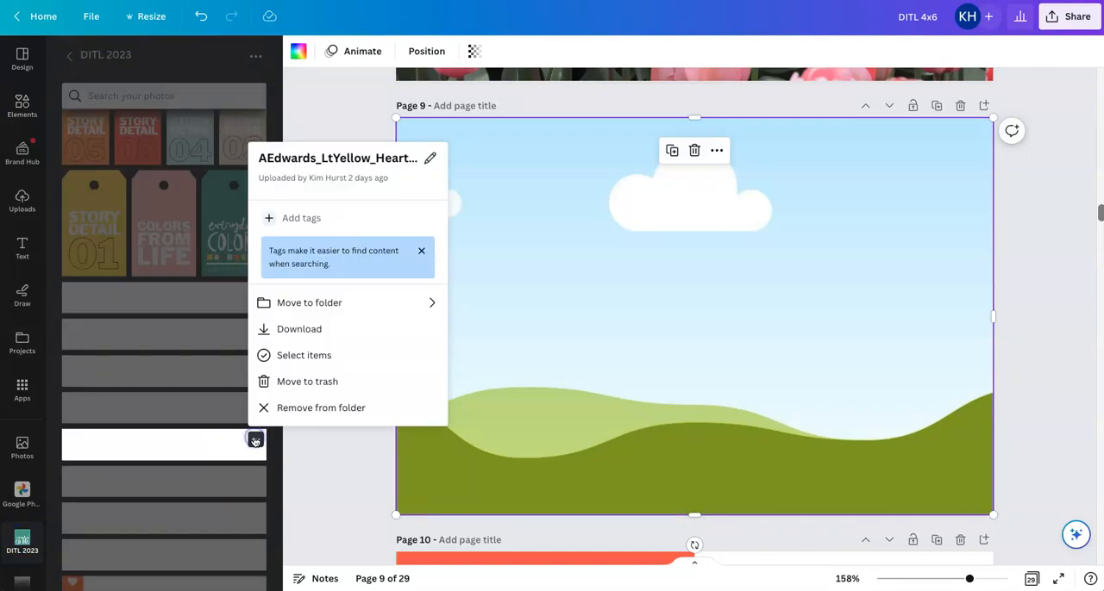
{"action": "left_click", "coordinate": [259, 470]}
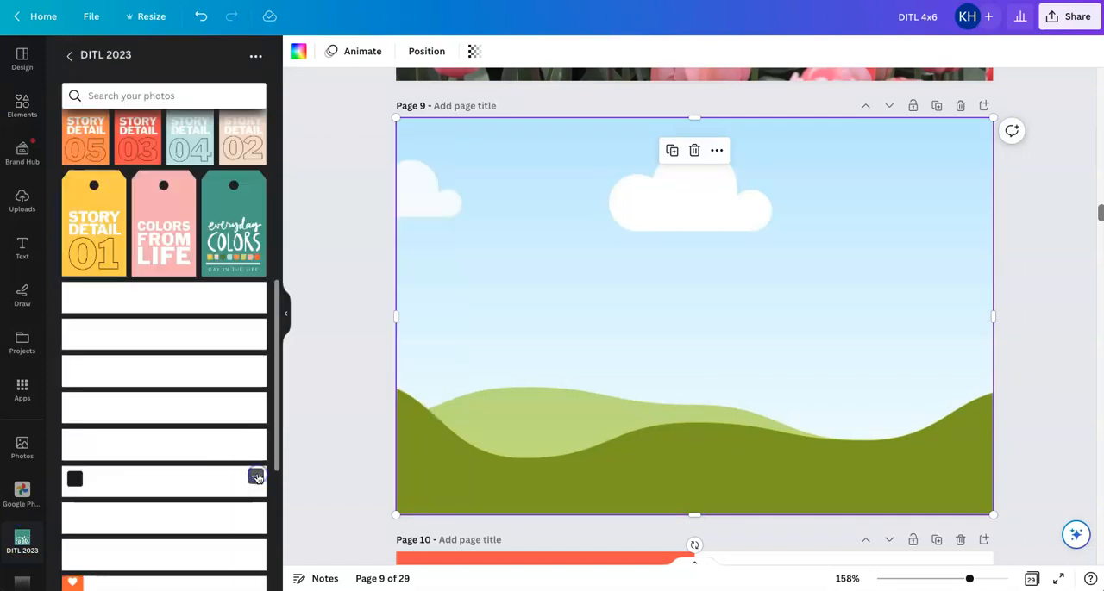
{"action": "left_click", "coordinate": [256, 477]}
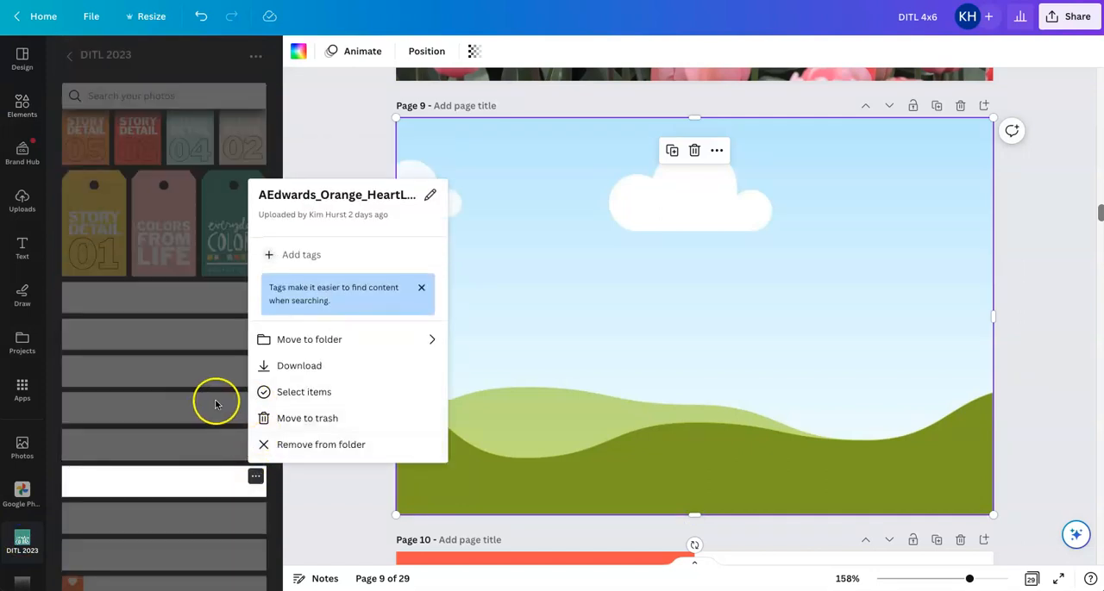
{"action": "left_click", "coordinate": [220, 402]}
{"action": "left_click", "coordinate": [255, 403]}
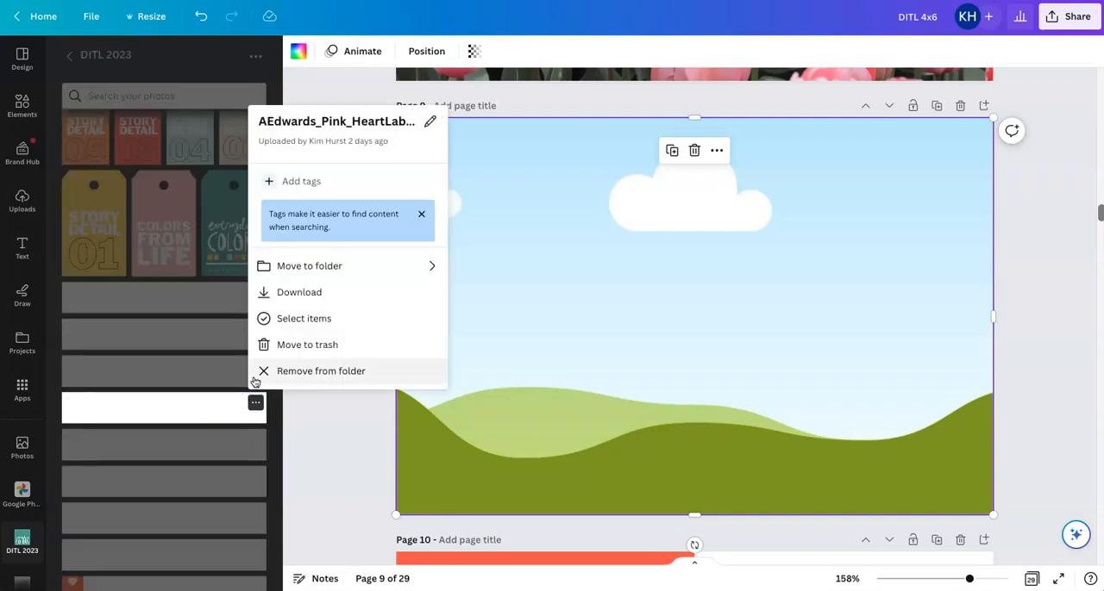
{"action": "left_click", "coordinate": [189, 414]}
{"action": "left_click", "coordinate": [193, 411]}
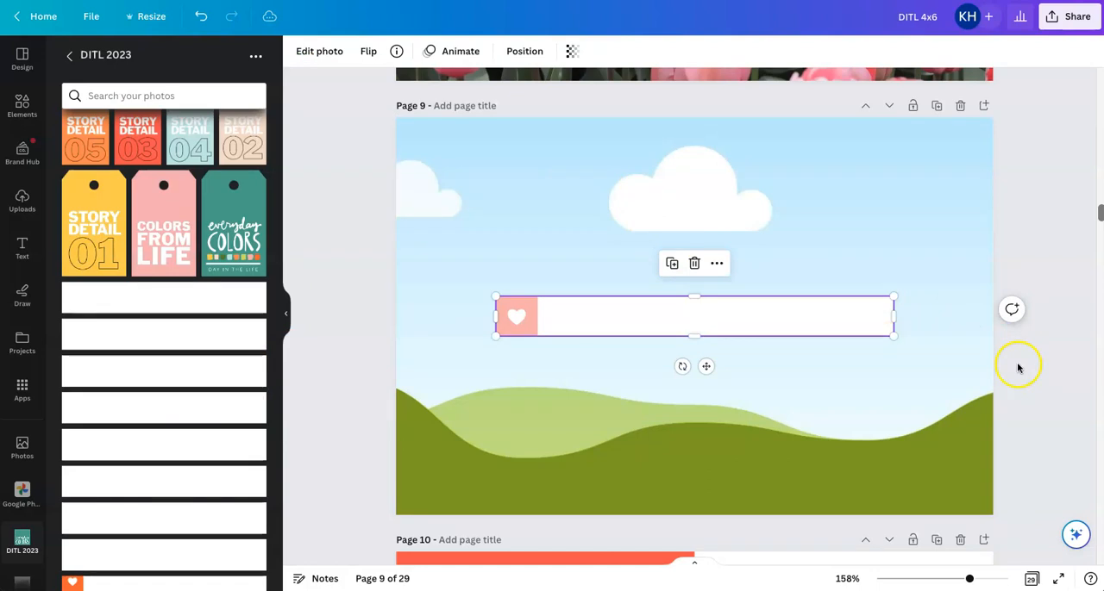
Flip the pink heart label strip on page 9 horizontally to match the one on the pink tulips page
{"action": "scroll", "coordinate": [1022, 364], "scroll_direction": "up", "scroll_amount": 1}
{"action": "scroll", "coordinate": [1021, 364], "scroll_direction": "up", "scroll_amount": 1}
{"action": "scroll", "coordinate": [1022, 365], "scroll_direction": "down", "scroll_amount": 1}
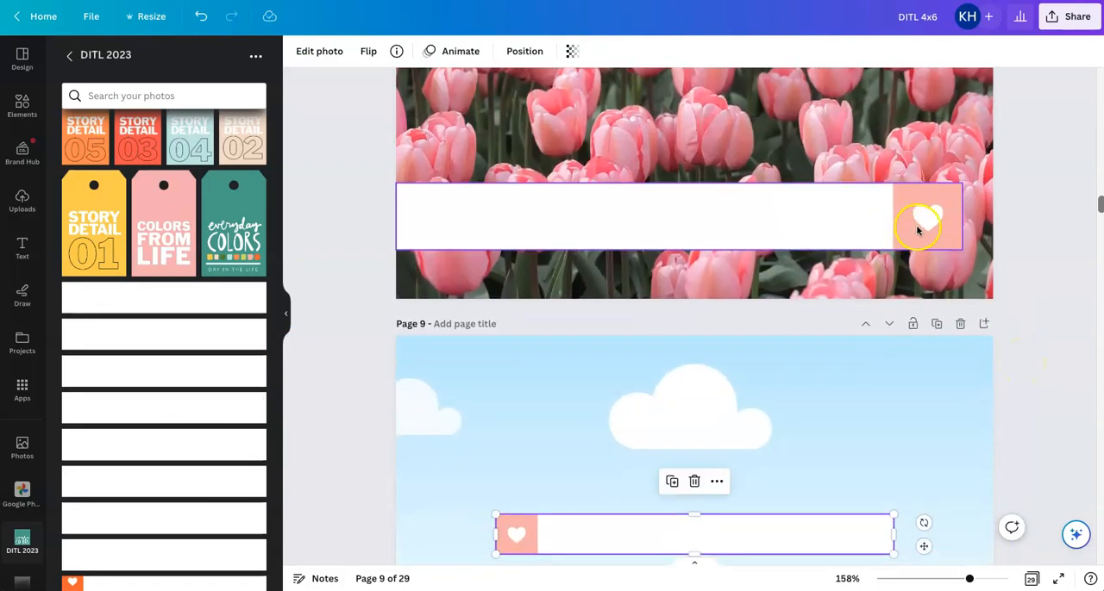
{"action": "scroll", "coordinate": [920, 280], "scroll_direction": "down", "scroll_amount": 1}
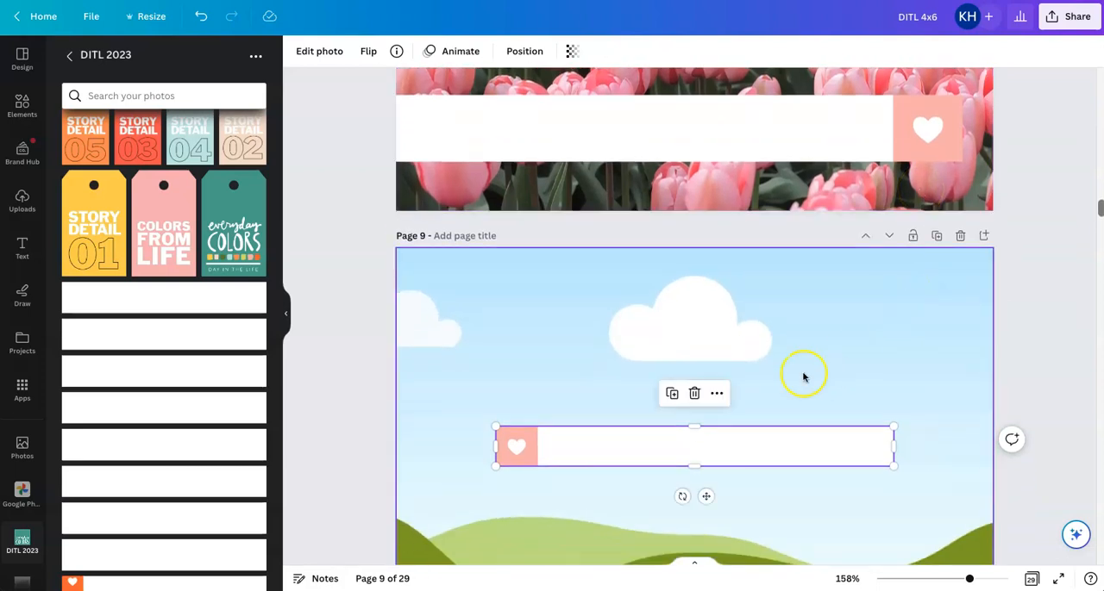
{"action": "left_click", "coordinate": [368, 53]}
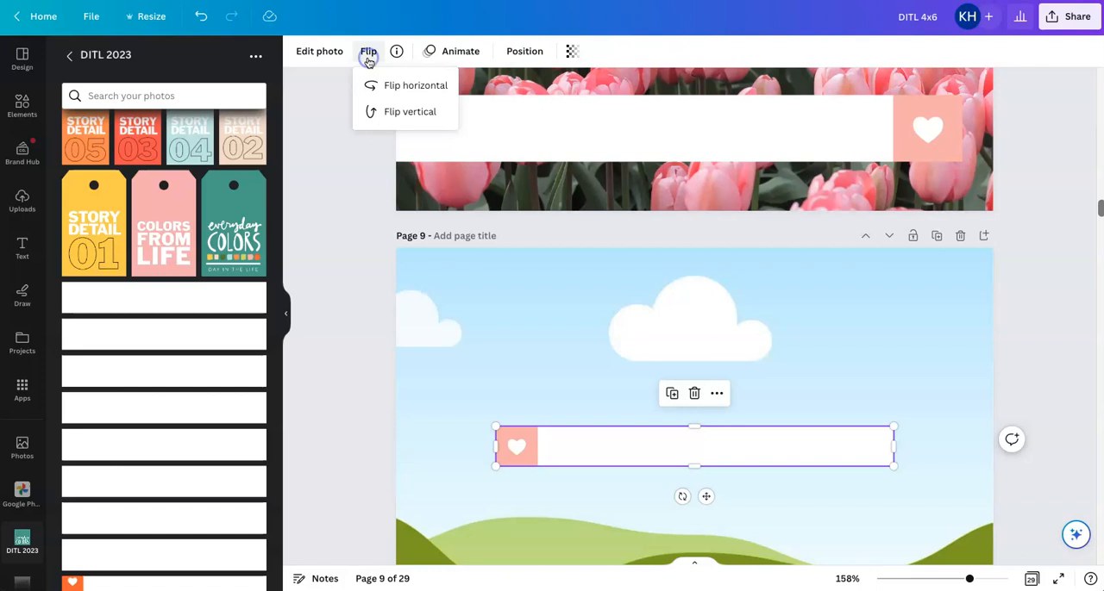
{"action": "left_click", "coordinate": [396, 85]}
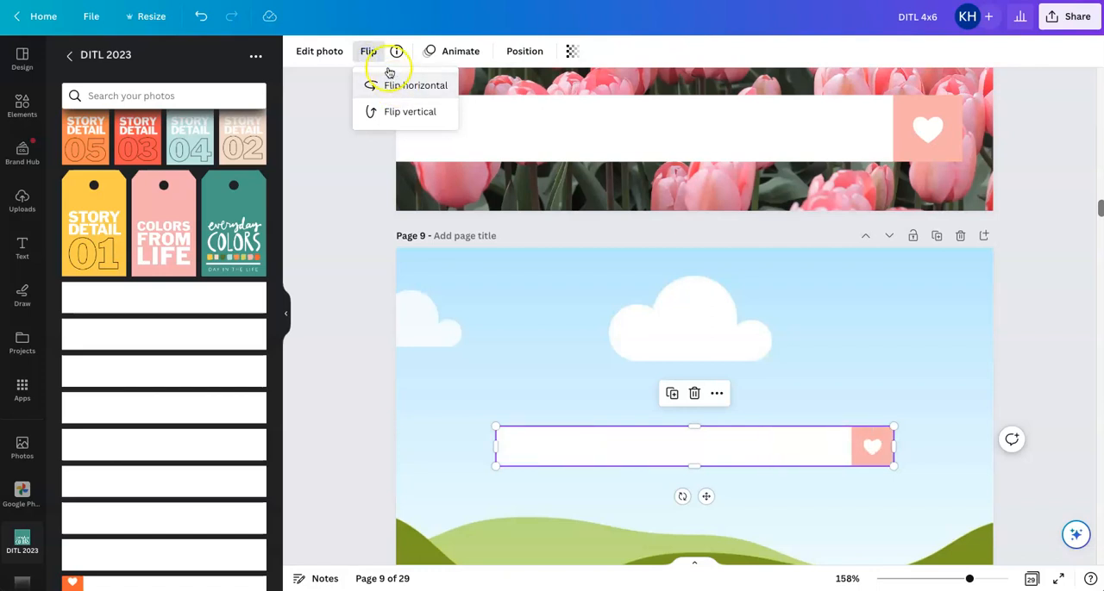
{"action": "left_click", "coordinate": [1062, 402]}
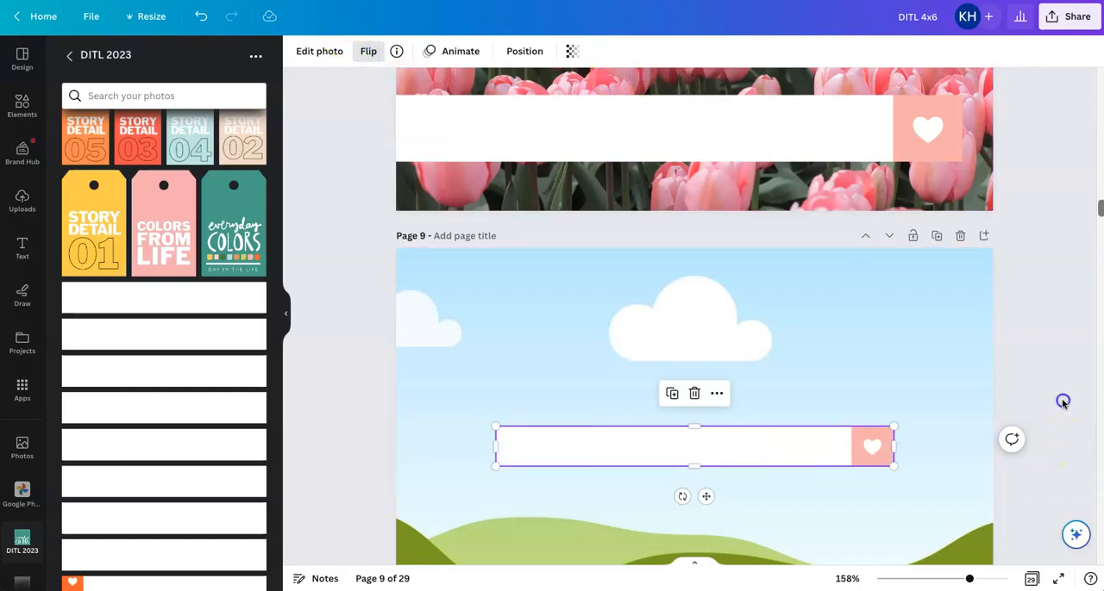
Try to reposition the flipped pink heart label strip over the photo grid on page 9
{"action": "left_click", "coordinate": [692, 449]}
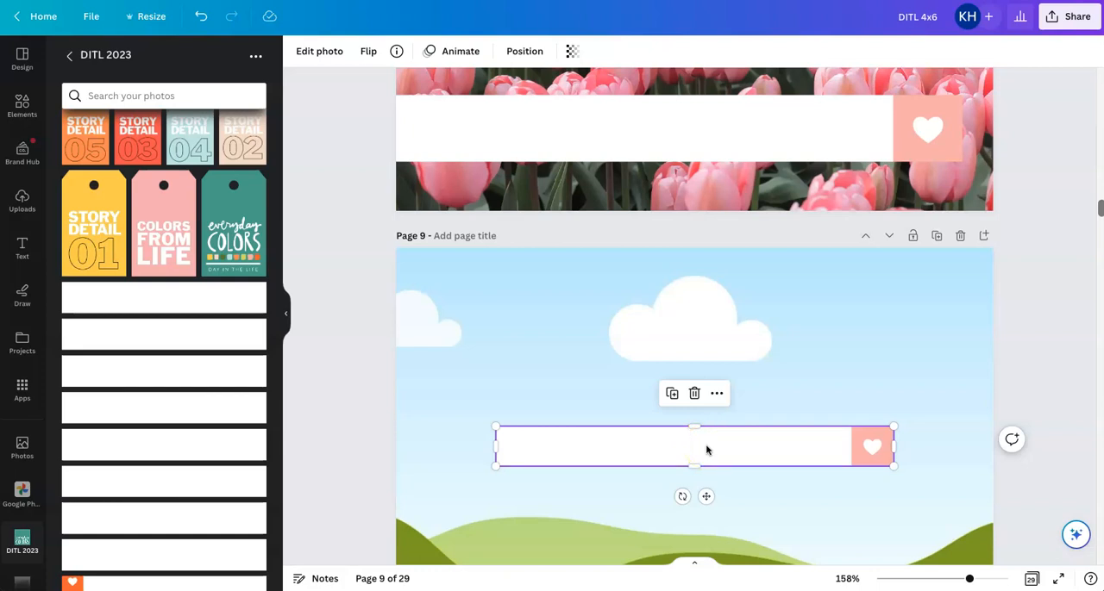
{"action": "scroll", "coordinate": [707, 451], "scroll_direction": "up", "scroll_amount": 2}
{"action": "left_click_drag", "start_coordinate": [717, 475], "coordinate": [703, 471]}
{"action": "scroll", "coordinate": [702, 469], "scroll_direction": "down", "scroll_amount": 5}
{"action": "left_click", "coordinate": [689, 276]}
{"action": "left_click", "coordinate": [672, 214]}
{"action": "double_click", "coordinate": [673, 214]}
{"action": "left_click_drag", "start_coordinate": [722, 216], "coordinate": [389, 189]}
{"action": "left_click", "coordinate": [619, 207]}
Cancel the photo crop and undo the label strip's placement inside the page 9 photo grid
{"action": "scroll", "coordinate": [619, 207], "scroll_direction": "up", "scroll_amount": 3}
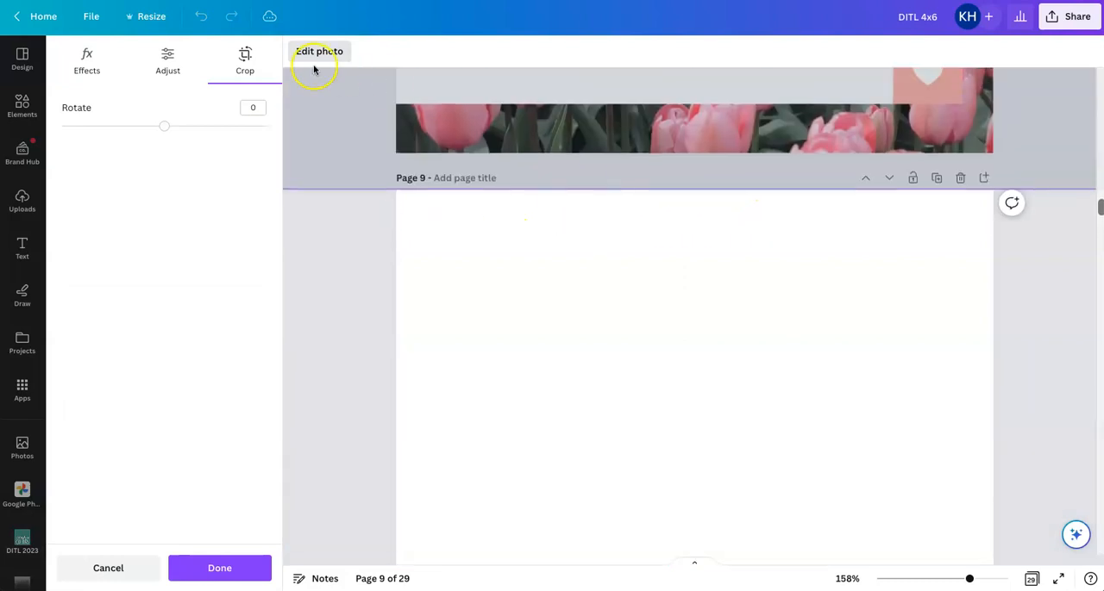
{"action": "left_click", "coordinate": [323, 267]}
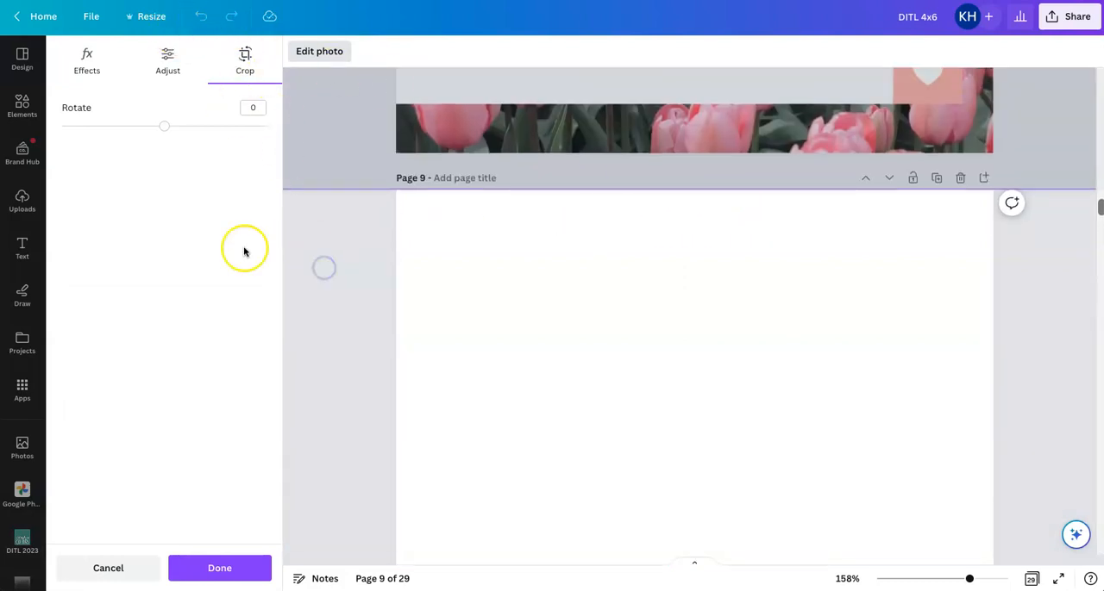
{"action": "left_click", "coordinate": [148, 567]}
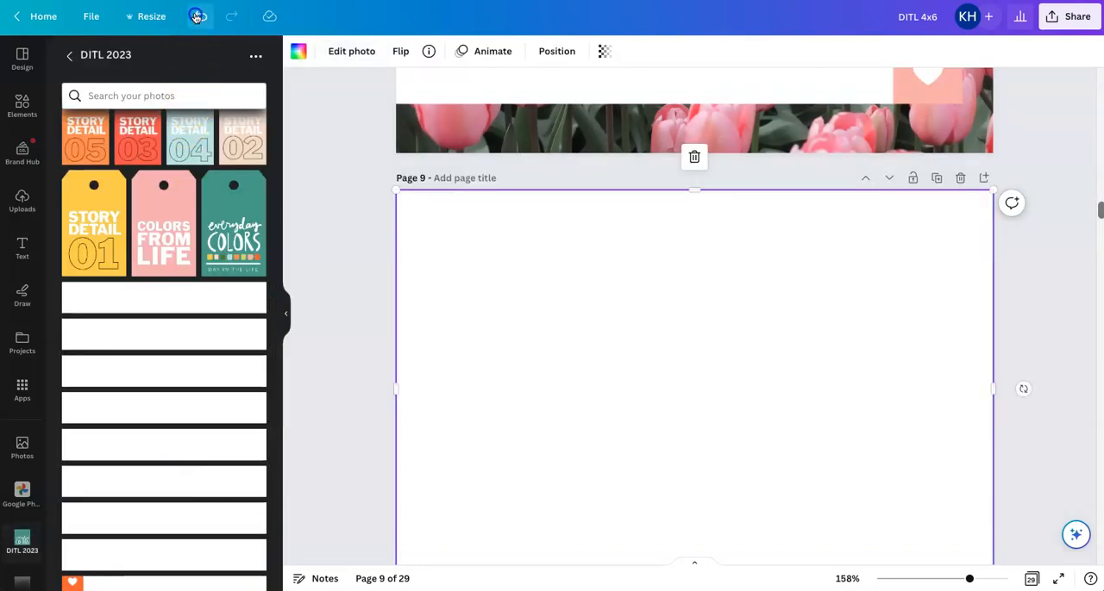
{"action": "left_click", "coordinate": [196, 17]}
{"action": "mouse_move", "coordinate": [696, 376]}
{"action": "left_mouse_down"}
{"action": "mouse_move", "coordinate": [685, 384]}
{"action": "mouse_move", "coordinate": [692, 374]}
{"action": "mouse_move", "coordinate": [714, 379]}
{"action": "mouse_move", "coordinate": [700, 377]}
{"action": "left_mouse_up"}
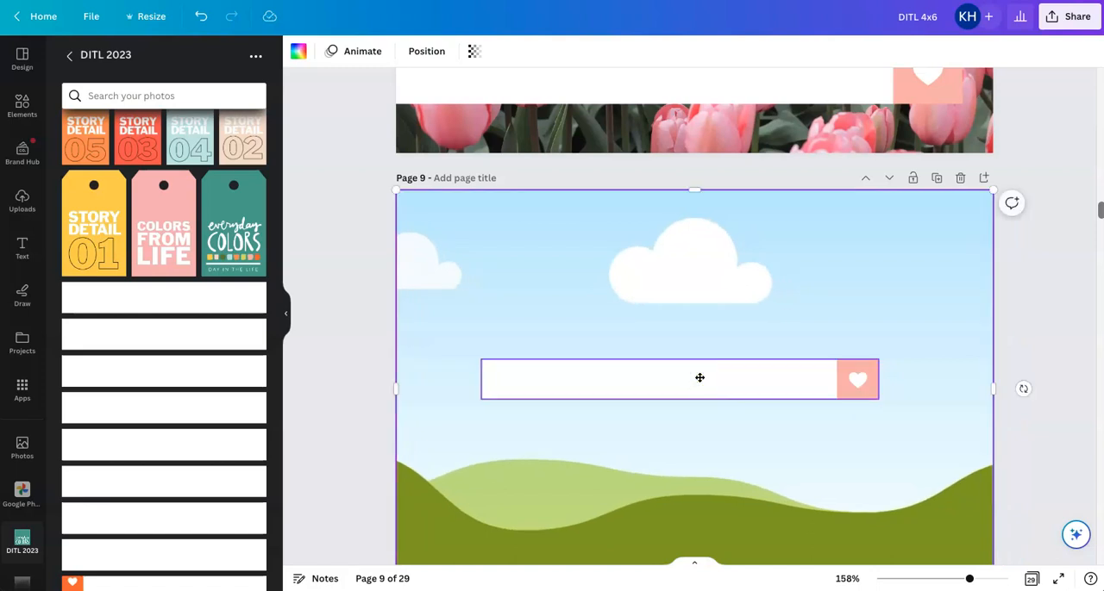
Add a blank page after page 9 and duplicate page 9 with its photo grid and label strip
{"action": "left_click", "coordinate": [982, 178]}
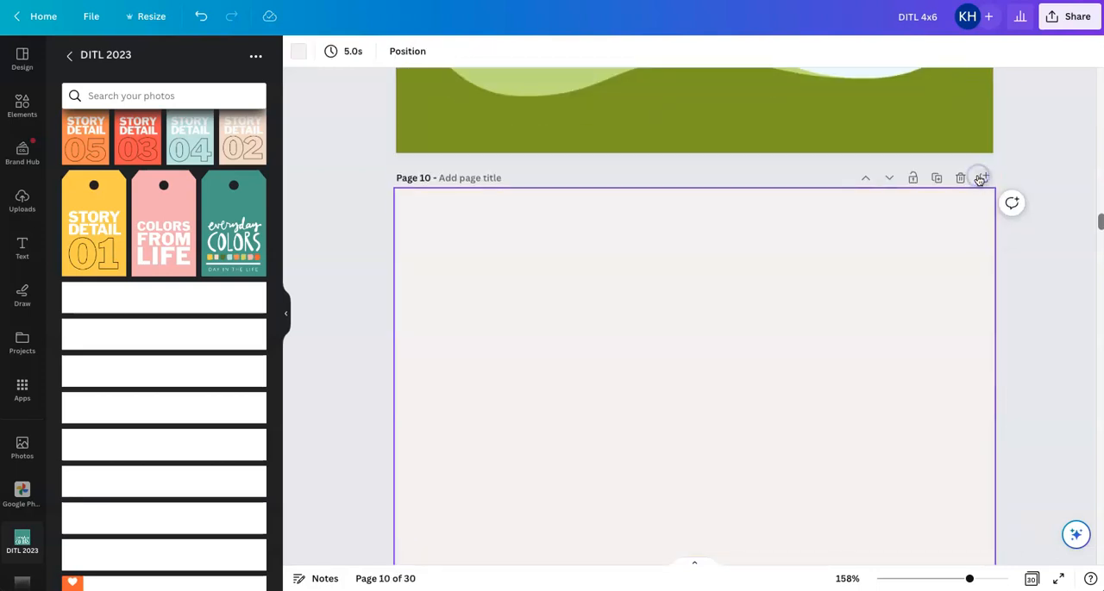
{"action": "scroll", "coordinate": [978, 179], "scroll_direction": "up", "scroll_amount": 5}
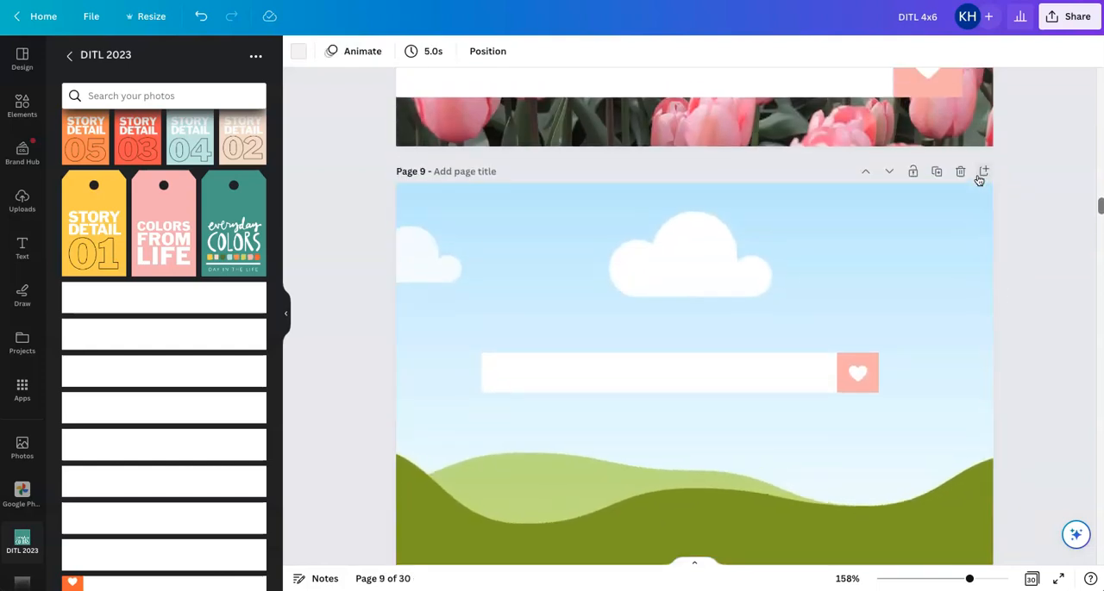
{"action": "left_click", "coordinate": [938, 172]}
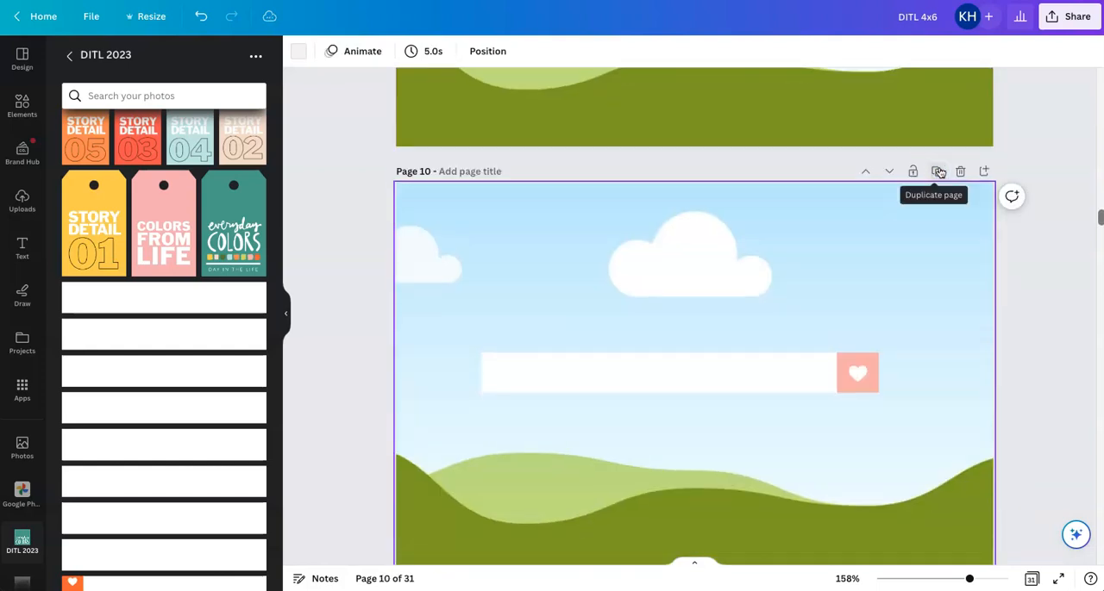
Delete the photo grid from the original page 9, keeping only the pink heart label strip
{"action": "scroll", "coordinate": [940, 173], "scroll_direction": "up", "scroll_amount": 5}
{"action": "left_click", "coordinate": [759, 316]}
{"action": "key", "text": "Delete"}
Enlarge the label strip from the left page edge to about 5.4 in wide and shift its crop to show the full heart
{"action": "left_click", "coordinate": [733, 369]}
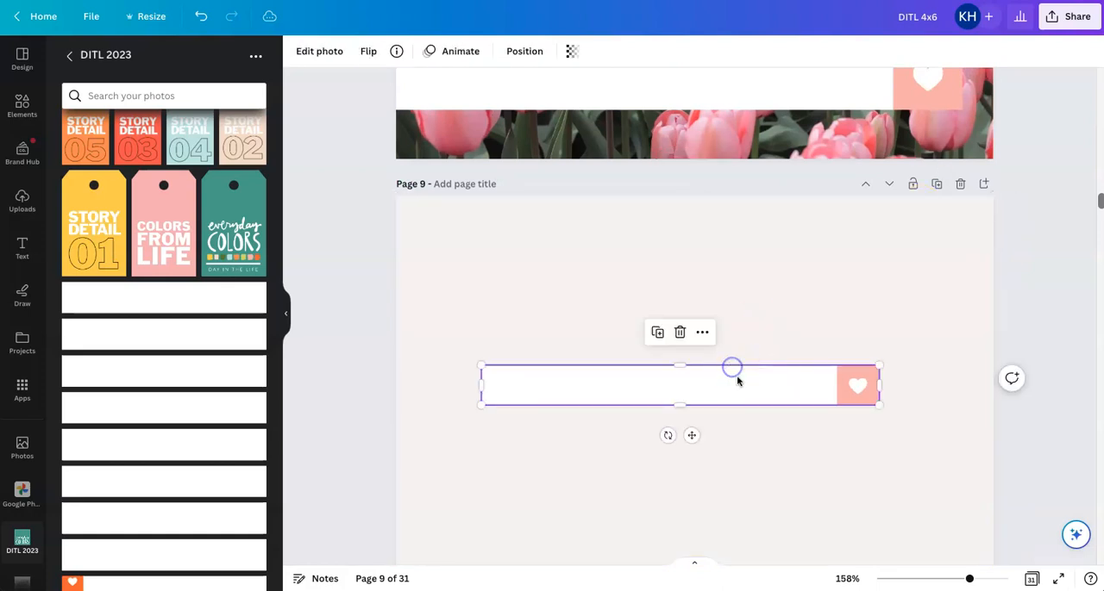
{"action": "scroll", "coordinate": [733, 382], "scroll_direction": "down", "scroll_amount": 3}
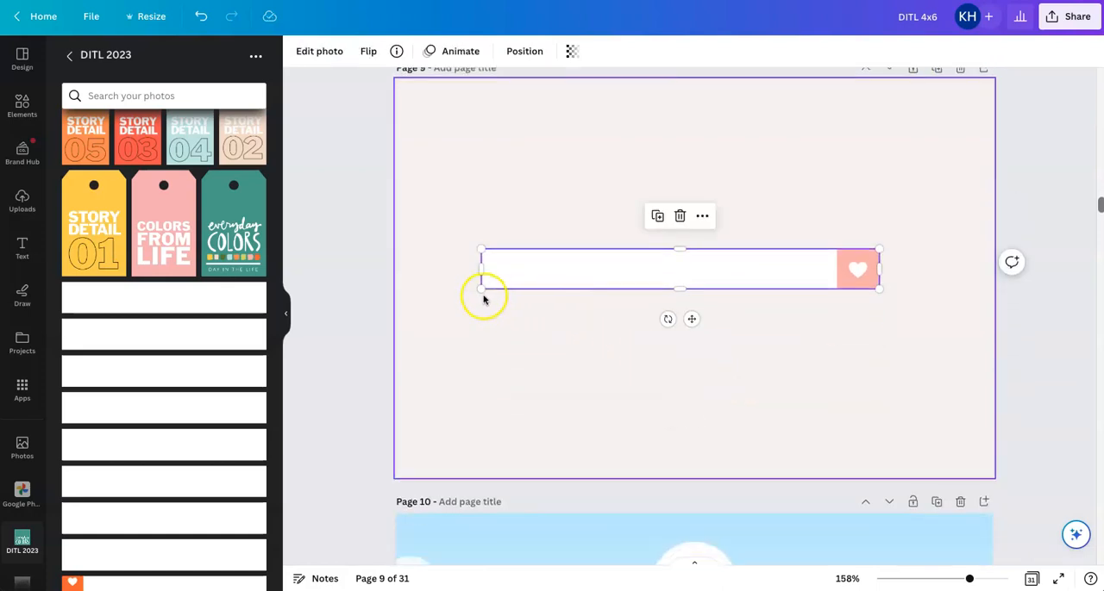
{"action": "left_click_drag", "start_coordinate": [482, 288], "coordinate": [396, 298]}
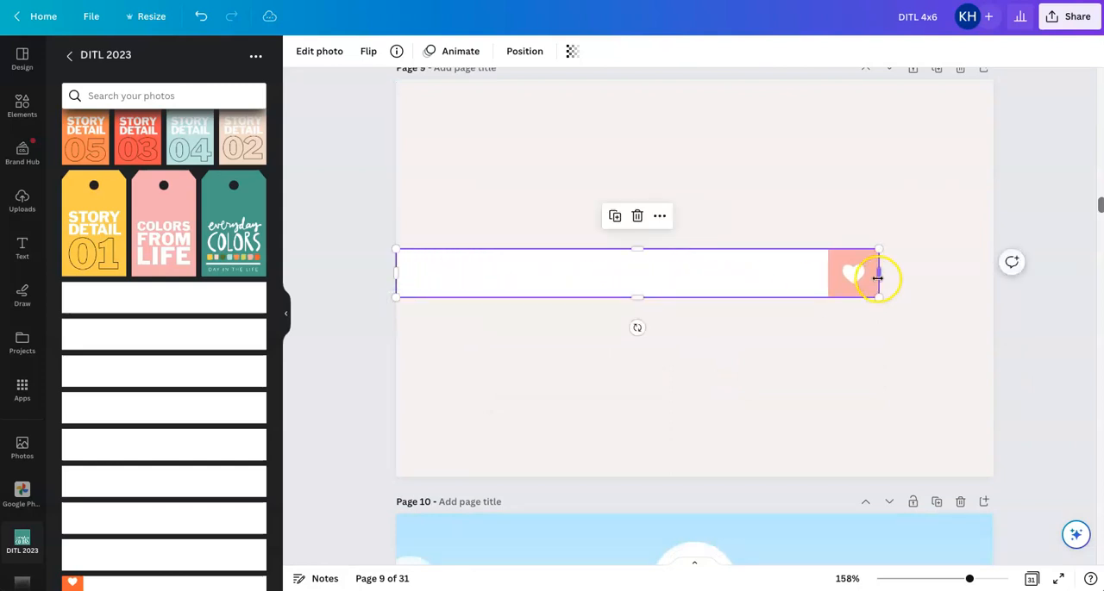
{"action": "left_click_drag", "start_coordinate": [880, 273], "coordinate": [935, 274]}
{"action": "left_click_drag", "start_coordinate": [665, 297], "coordinate": [668, 315]}
{"action": "double_click", "coordinate": [703, 295]}
{"action": "left_click_drag", "start_coordinate": [788, 294], "coordinate": [714, 294]}
{"action": "left_click", "coordinate": [680, 212]}
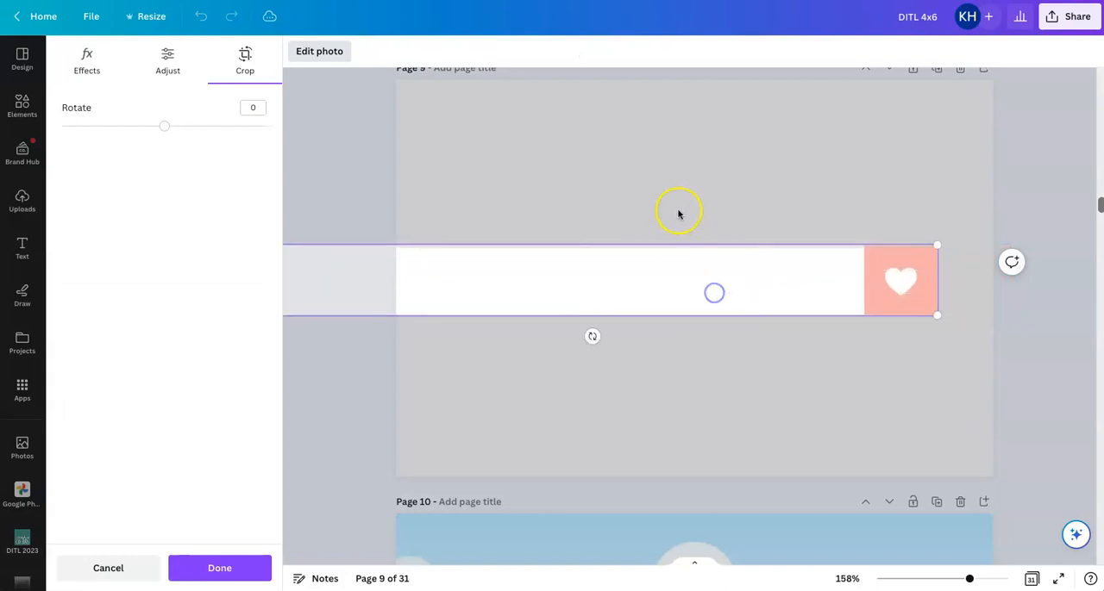
{"action": "left_click", "coordinate": [681, 186]}
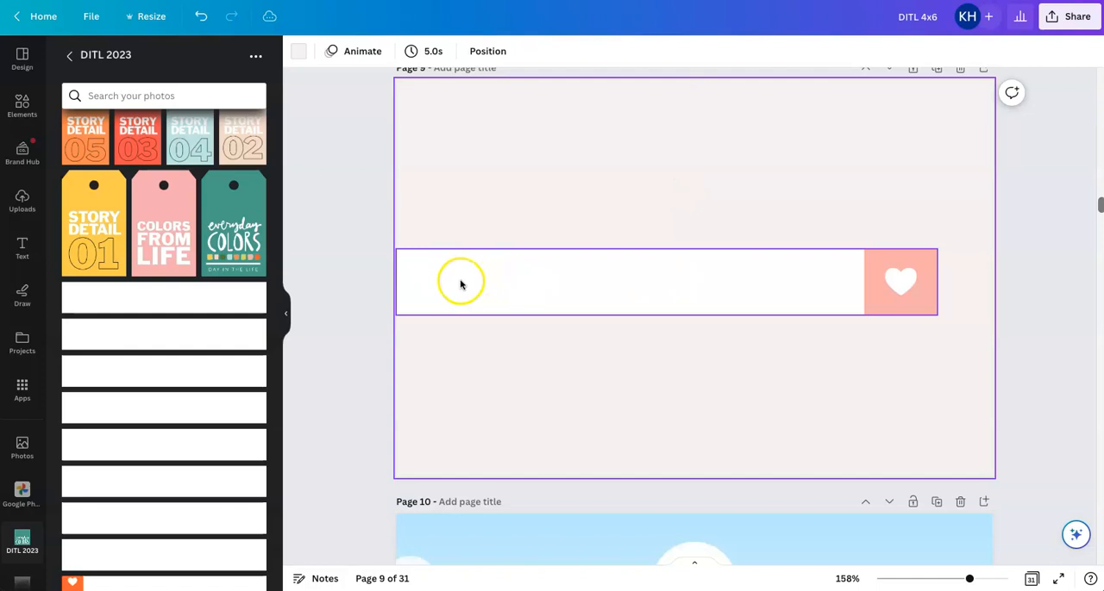
Reduce the label strip's height to about 0.6 in and extend its blank end slightly past the left page edge
{"action": "left_click", "coordinate": [693, 306]}
{"action": "left_click_drag", "start_coordinate": [665, 315], "coordinate": [668, 309]}
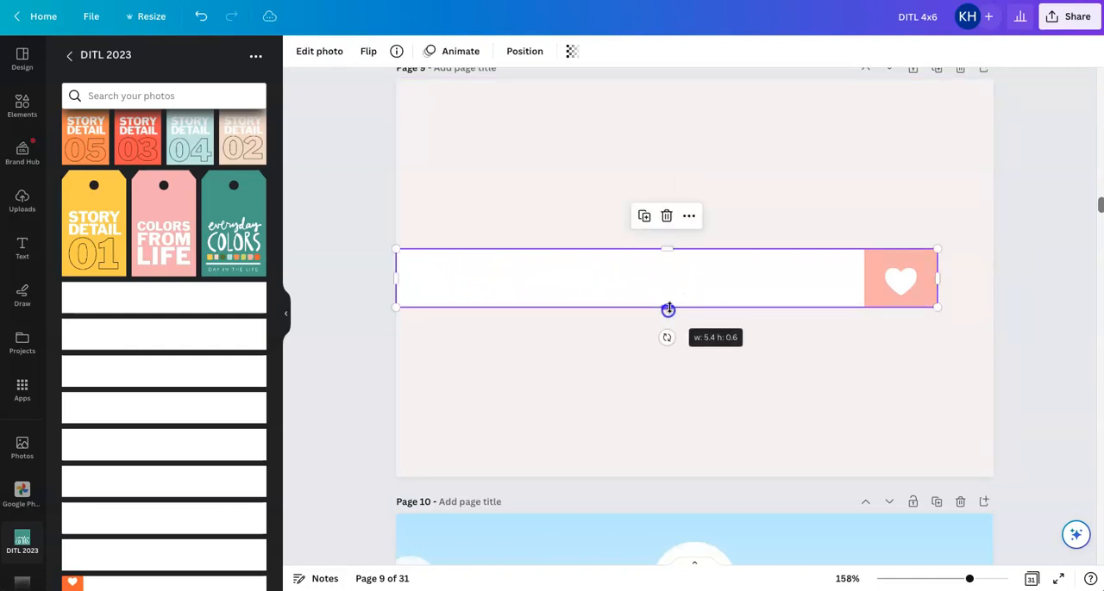
{"action": "left_click", "coordinate": [650, 167]}
{"action": "left_click", "coordinate": [429, 272]}
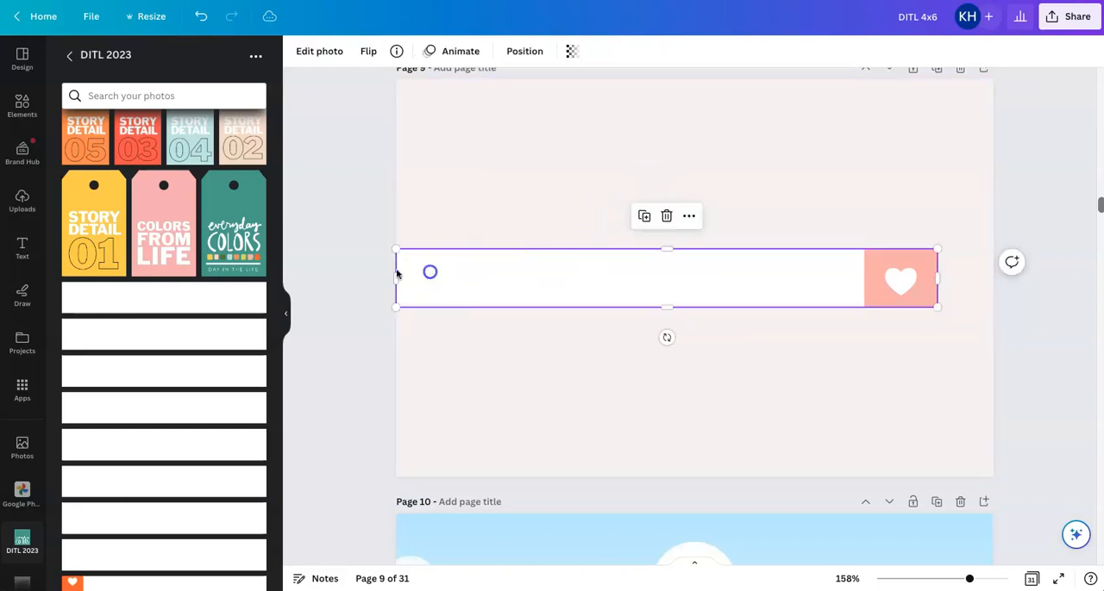
{"action": "left_click_drag", "start_coordinate": [394, 273], "coordinate": [390, 274]}
{"action": "left_click", "coordinate": [525, 204]}
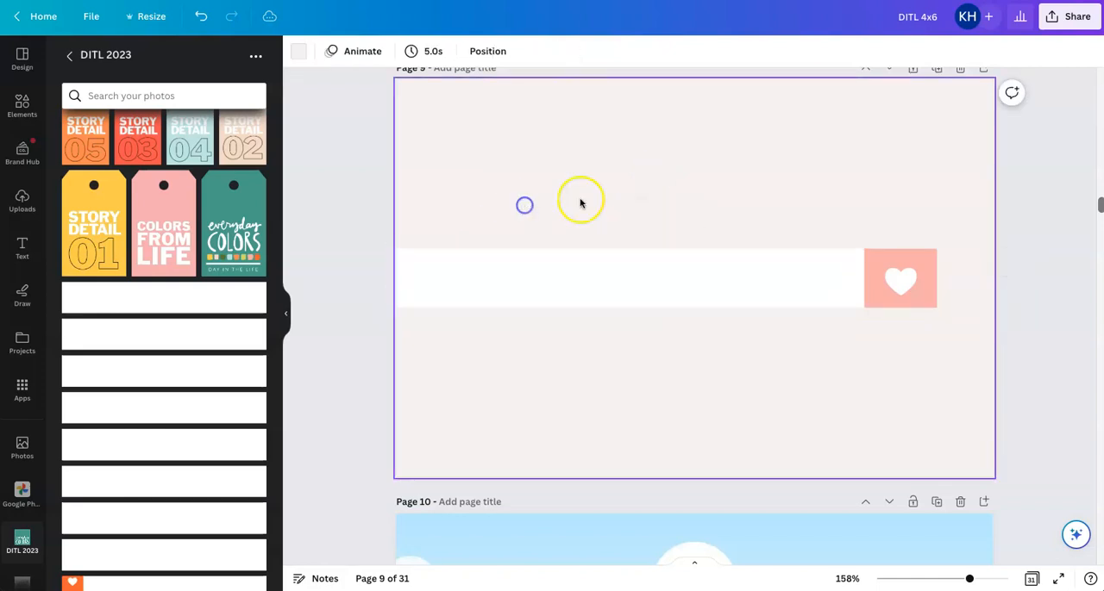
Move the pink heart label strip straight down to the lower part of page 9
{"action": "left_click", "coordinate": [660, 281]}
{"action": "left_click_drag", "start_coordinate": [661, 281], "coordinate": [661, 394]}
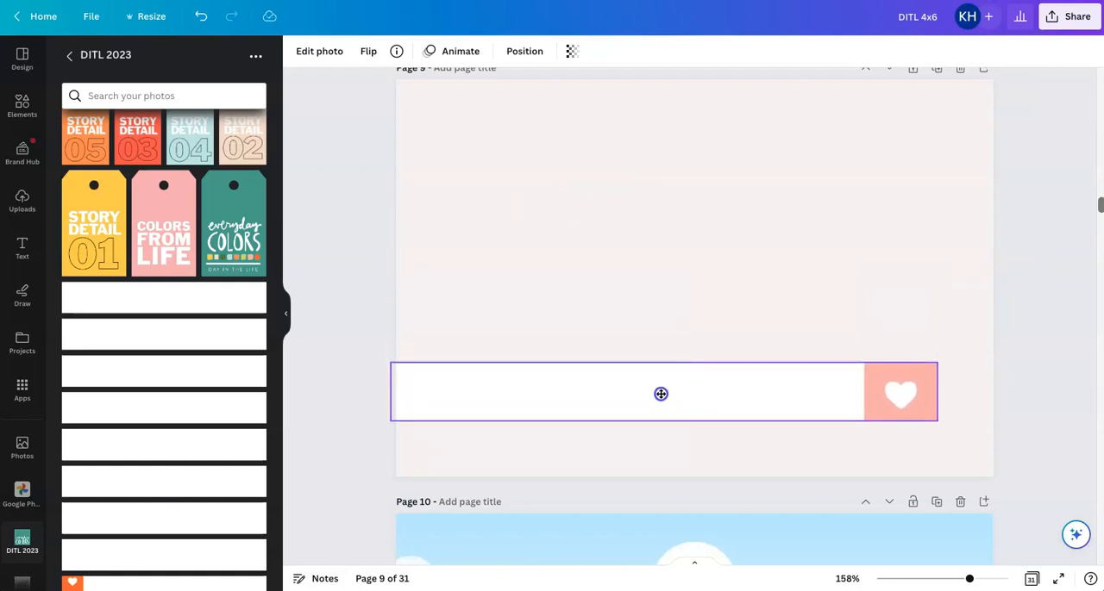
{"action": "left_click_drag", "start_coordinate": [660, 394], "coordinate": [661, 394]}
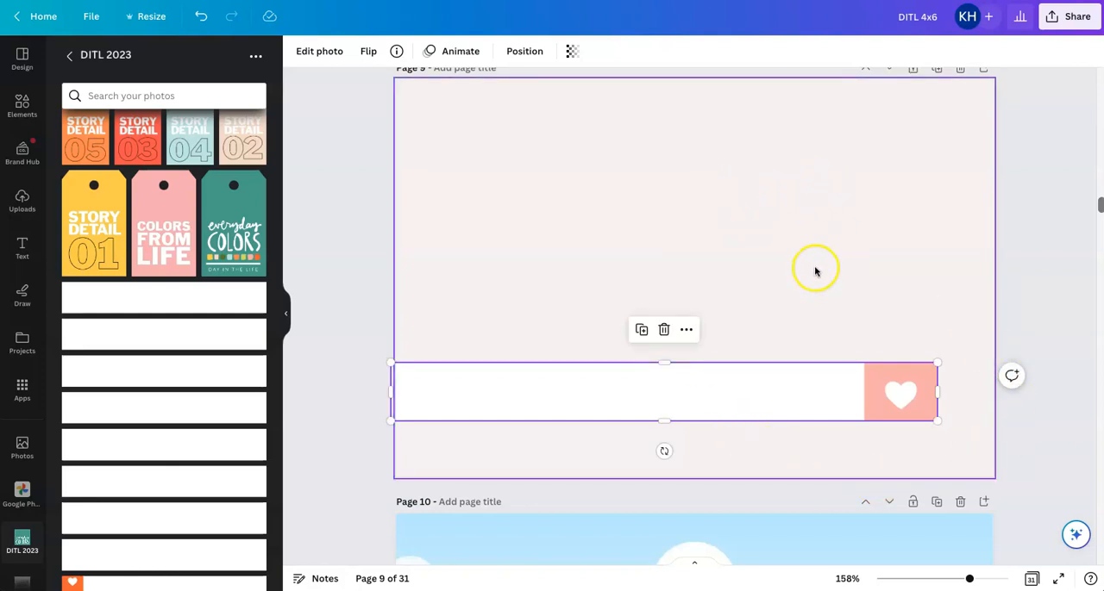
{"action": "left_click", "coordinate": [1015, 263]}
Move the photo grid from page 10 onto page 9 and align it to fill the whole page
{"action": "scroll", "coordinate": [1013, 261], "scroll_direction": "down", "scroll_amount": 3}
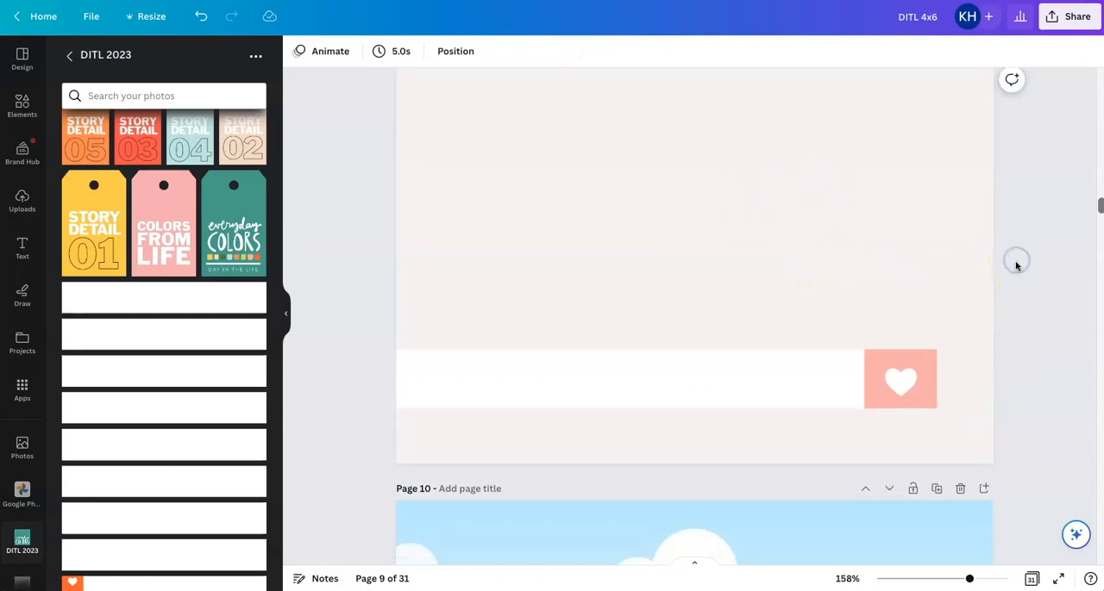
{"action": "left_click", "coordinate": [779, 332]}
{"action": "left_click", "coordinate": [788, 365]}
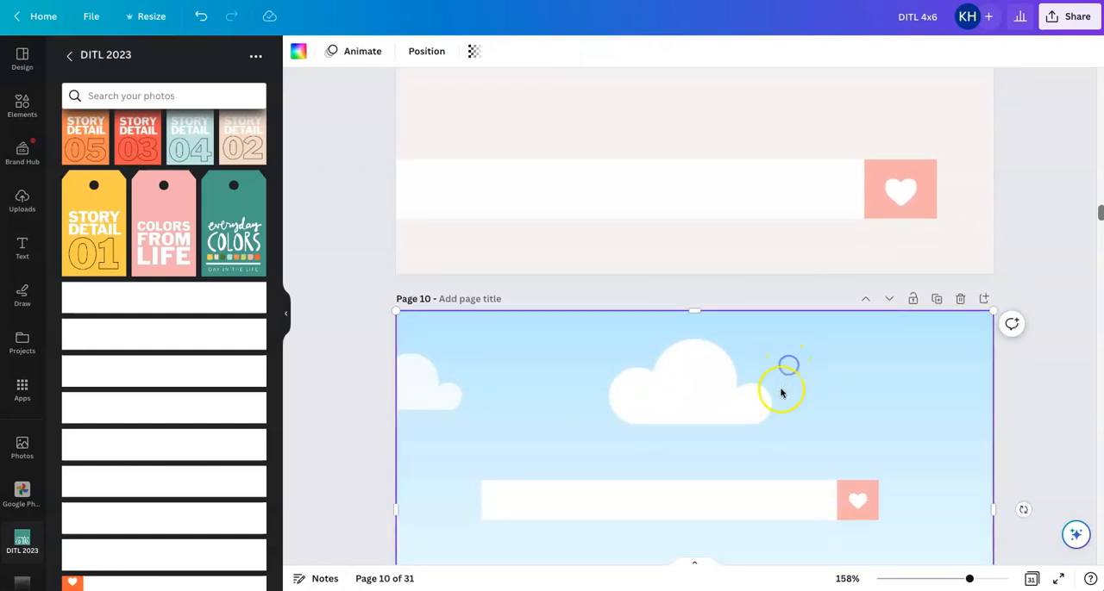
{"action": "left_click_drag", "start_coordinate": [779, 398], "coordinate": [783, 57]}
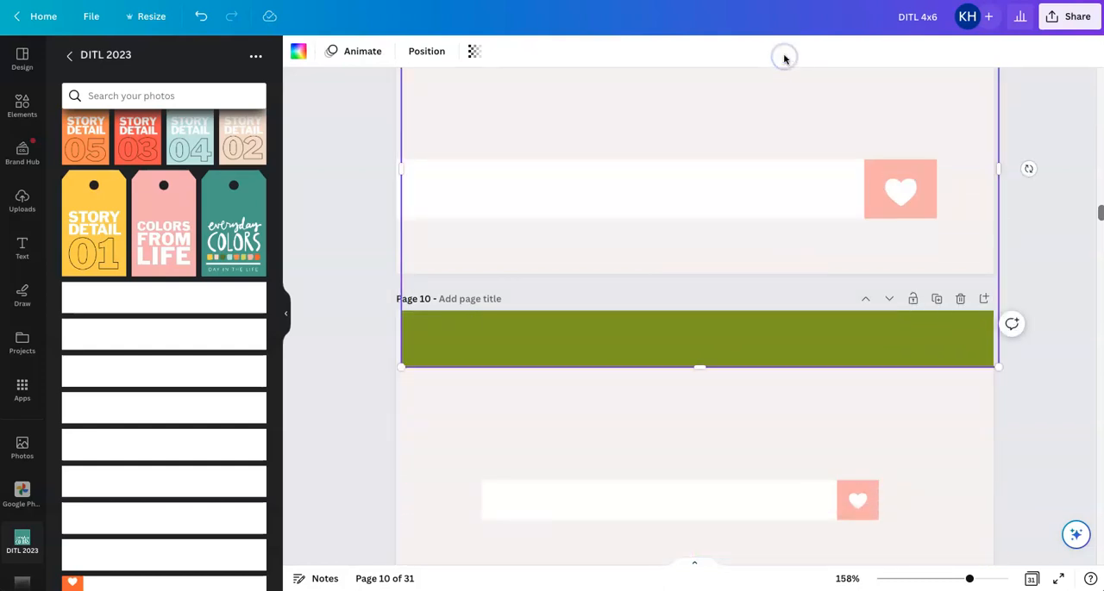
{"action": "scroll", "coordinate": [1005, 241], "scroll_direction": "up", "scroll_amount": 2}
{"action": "left_click_drag", "start_coordinate": [871, 244], "coordinate": [861, 209]}
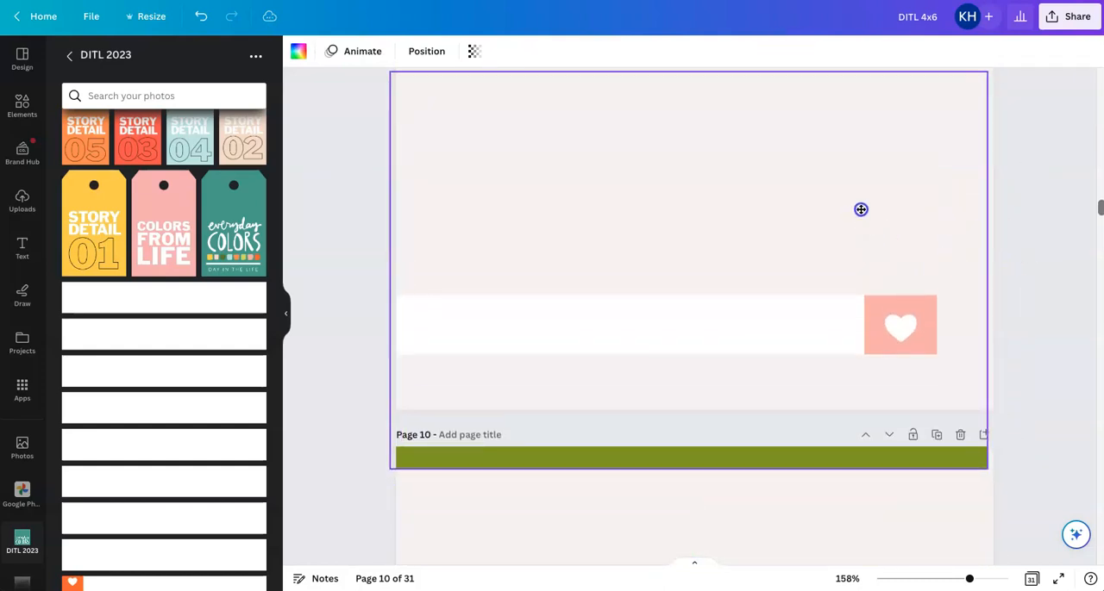
{"action": "scroll", "coordinate": [865, 194], "scroll_direction": "up", "scroll_amount": 3}
{"action": "left_click", "coordinate": [850, 363]}
{"action": "left_click_drag", "start_coordinate": [853, 332], "coordinate": [851, 320]}
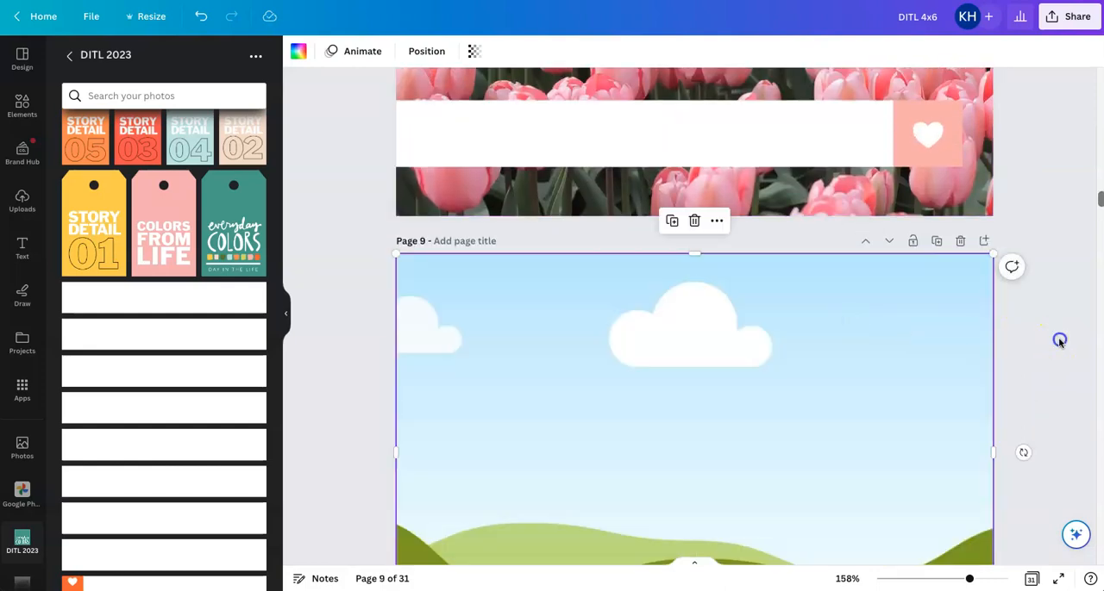
{"action": "left_click", "coordinate": [1059, 341]}
Send the page 9 photo grid to the back, behind the pink heart label strip
{"action": "scroll", "coordinate": [1059, 342], "scroll_direction": "down", "scroll_amount": 2}
{"action": "left_click", "coordinate": [713, 288]}
{"action": "left_click", "coordinate": [426, 51]}
{"action": "left_click", "coordinate": [210, 111]}
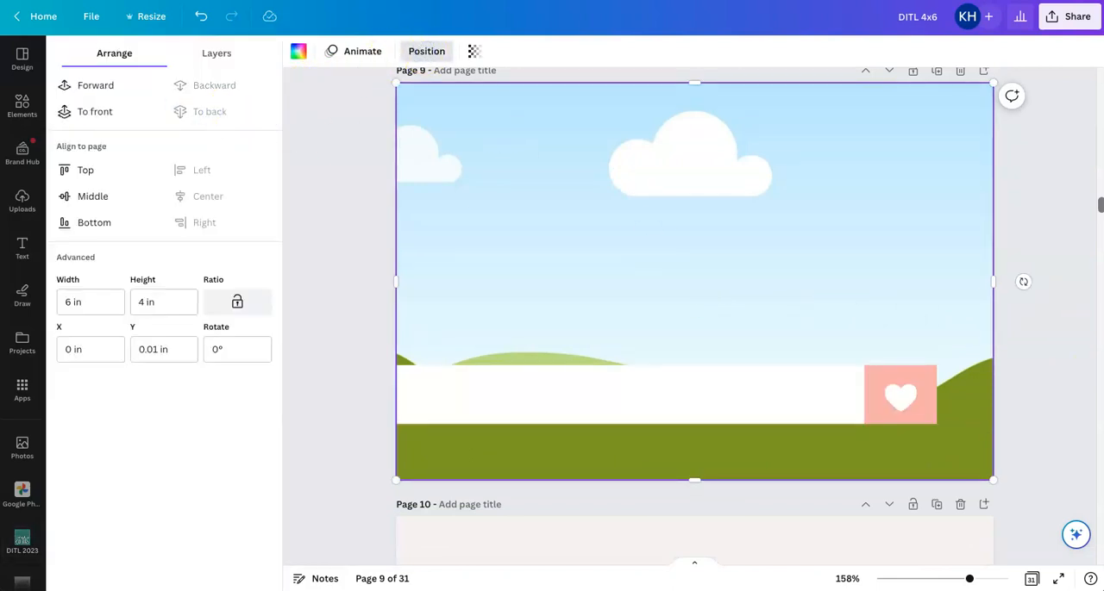
Paste a copy of page 9's pink heart label strip onto page 10 and delete the smaller pink strip there
{"action": "left_click", "coordinate": [1022, 345]}
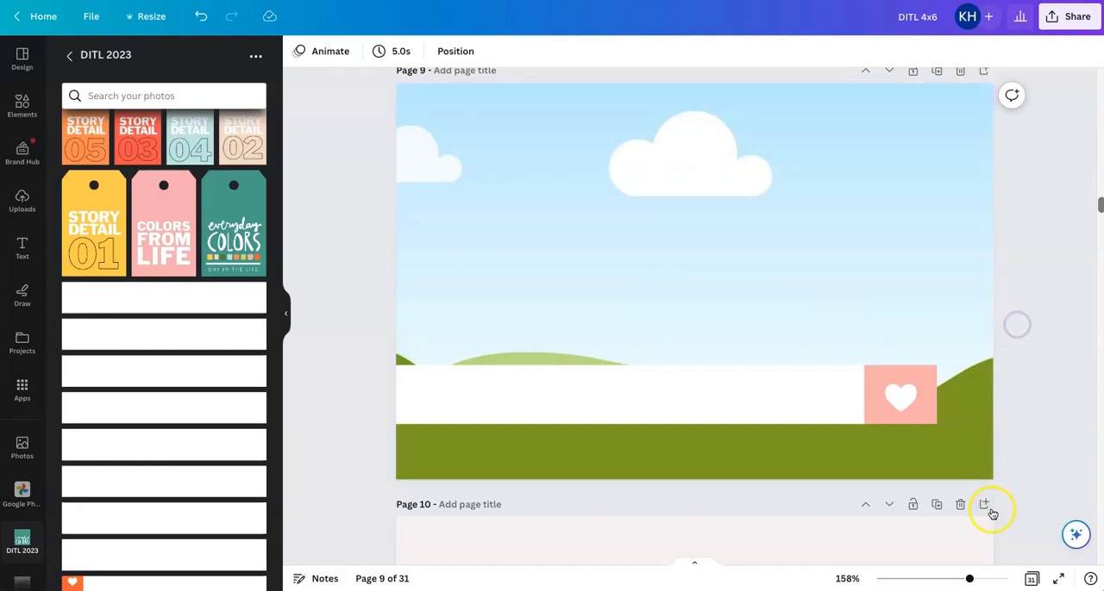
{"action": "scroll", "coordinate": [1025, 493], "scroll_direction": "down", "scroll_amount": 3}
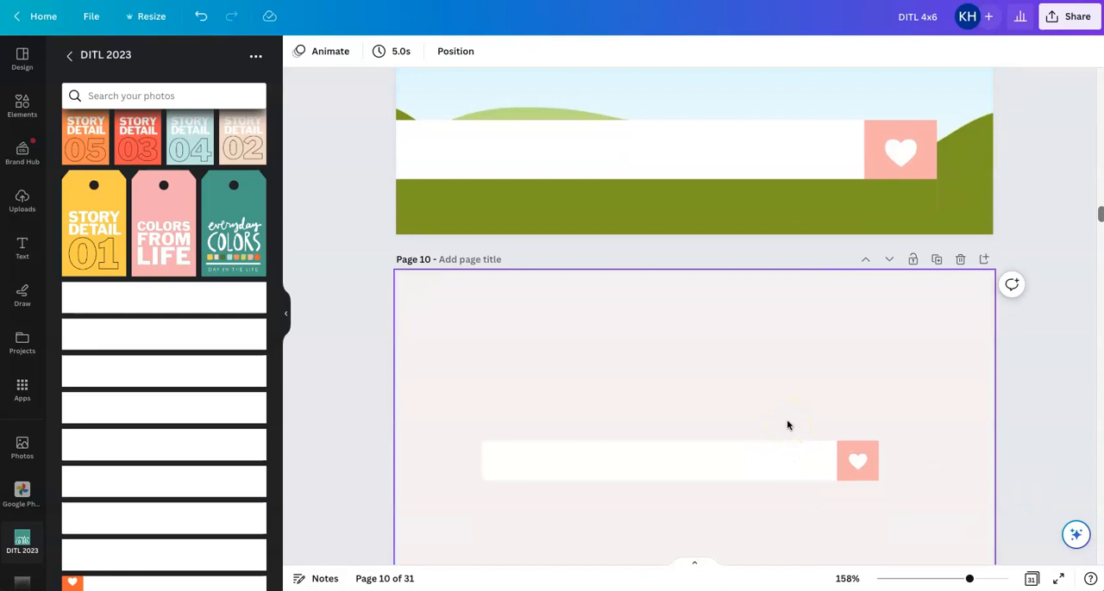
{"action": "scroll", "coordinate": [787, 425], "scroll_direction": "down", "scroll_amount": 1}
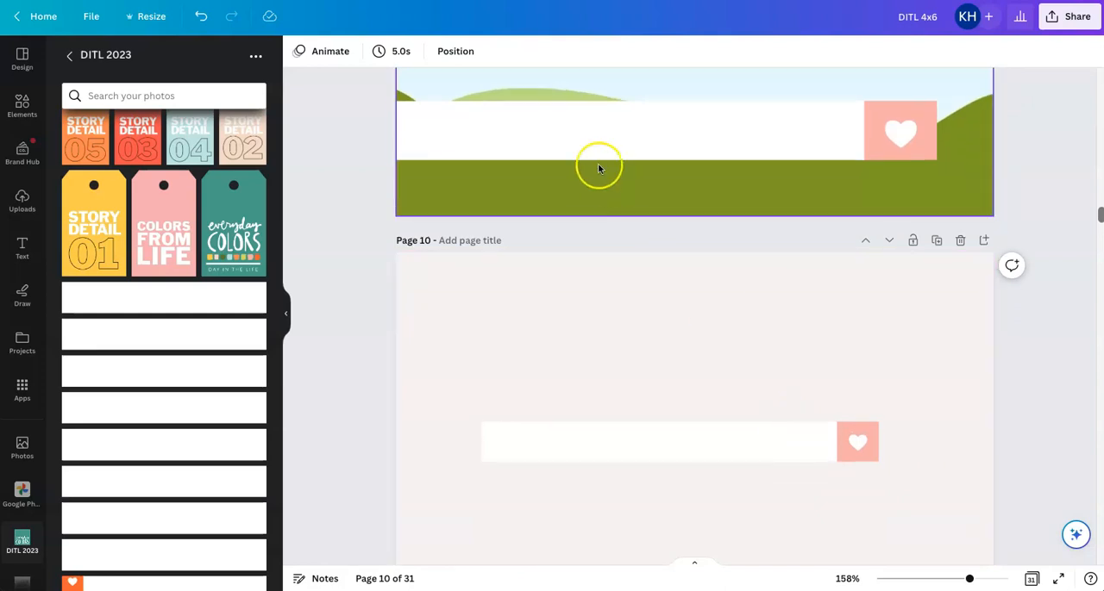
{"action": "left_click", "coordinate": [587, 136]}
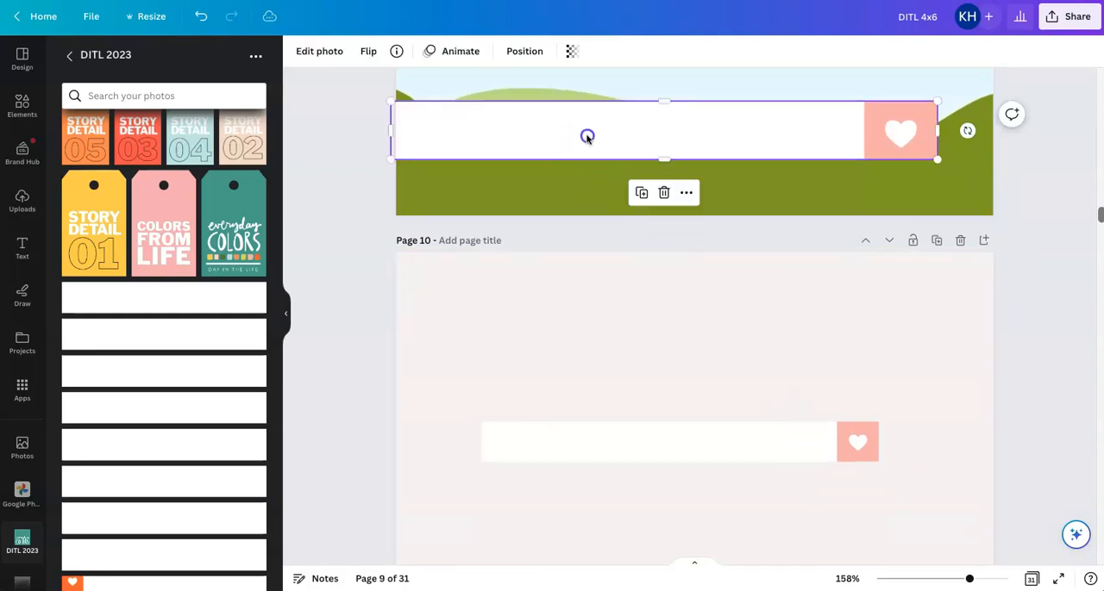
{"action": "left_click", "coordinate": [517, 347]}
{"action": "key", "text": "ctrl+v"}
{"action": "scroll", "coordinate": [699, 446], "scroll_direction": "down", "scroll_amount": 2}
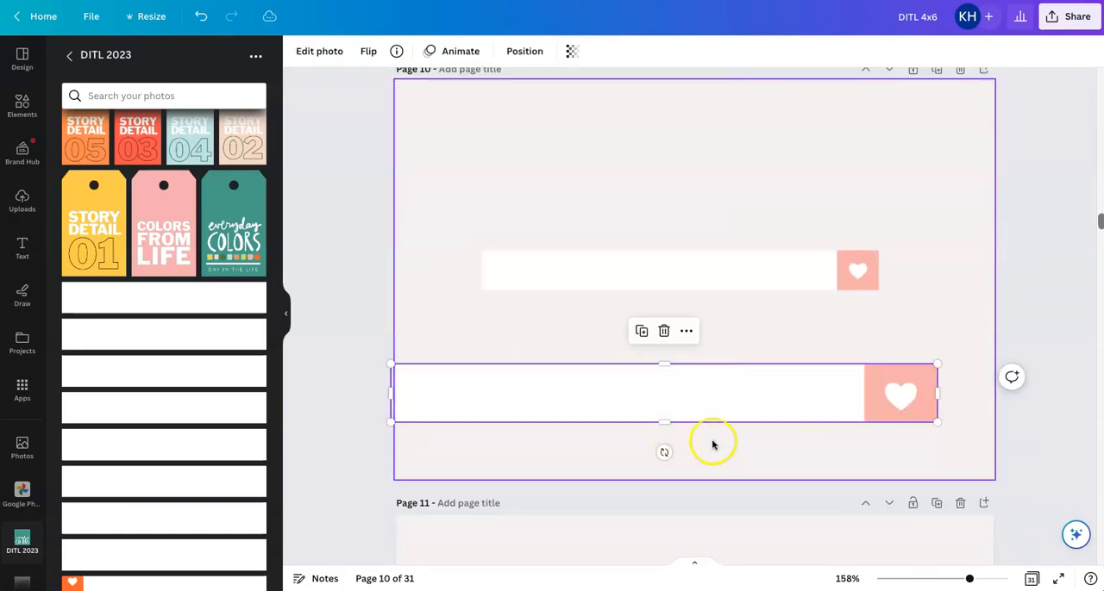
{"action": "left_click", "coordinate": [681, 283]}
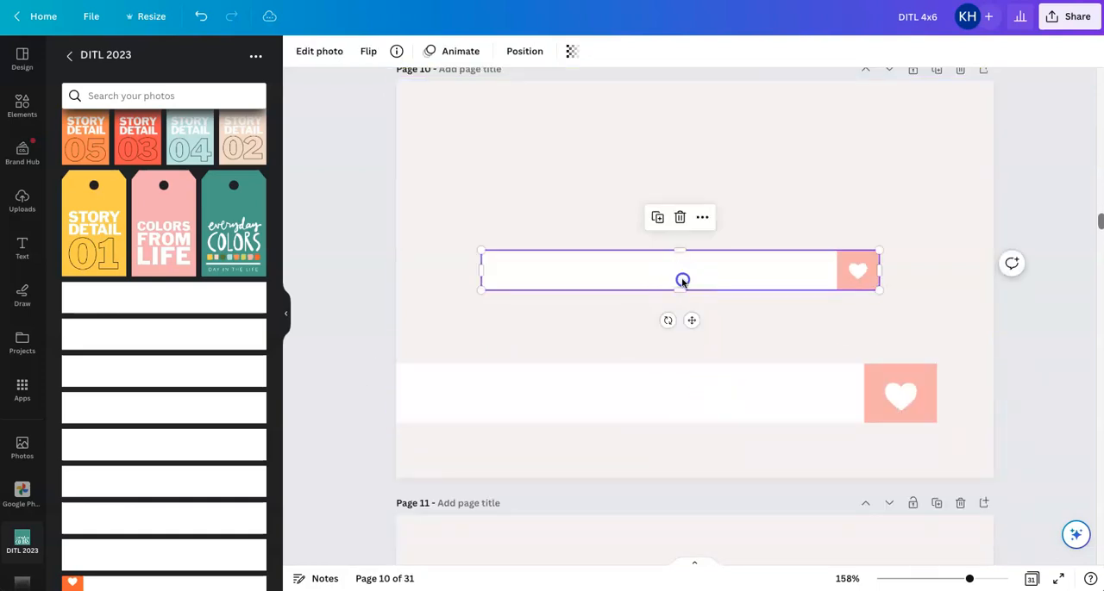
{"action": "key", "text": "Delete"}
Add the teal heart label strip to page 10 and flip it horizontally
{"action": "left_click", "coordinate": [135, 295]}
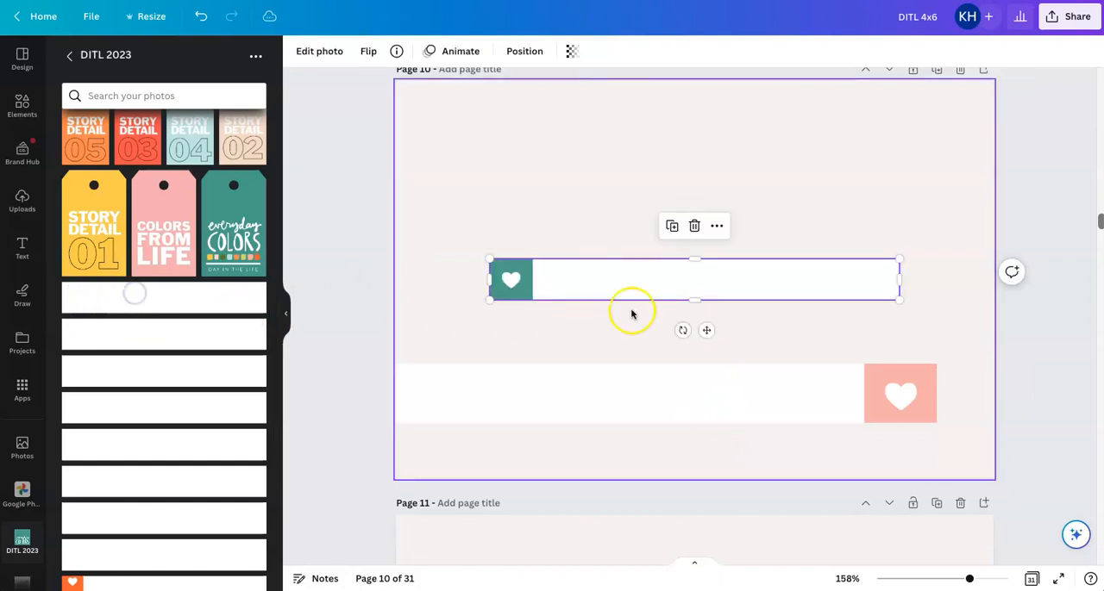
{"action": "left_click", "coordinate": [368, 51]}
{"action": "left_click", "coordinate": [397, 87]}
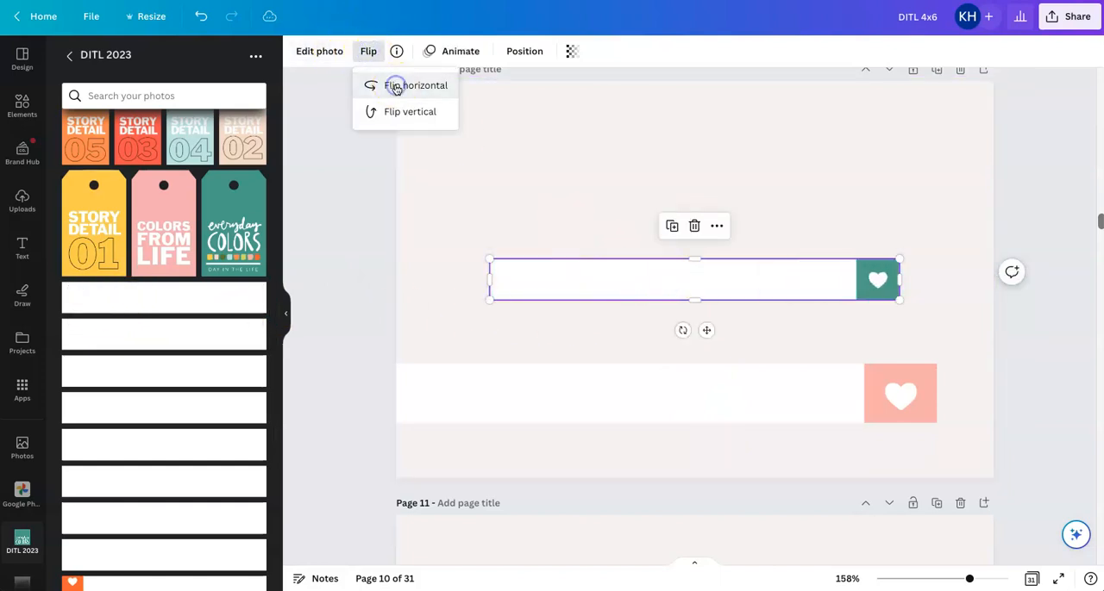
Place the teal strip over the pink strip on page 10 and resize it to match the pink strip's width and height
{"action": "left_click", "coordinate": [647, 285]}
{"action": "left_click_drag", "start_coordinate": [647, 285], "coordinate": [555, 390]}
{"action": "left_click_drag", "start_coordinate": [805, 404], "coordinate": [938, 432]}
{"action": "left_click_drag", "start_coordinate": [661, 420], "coordinate": [666, 422]}
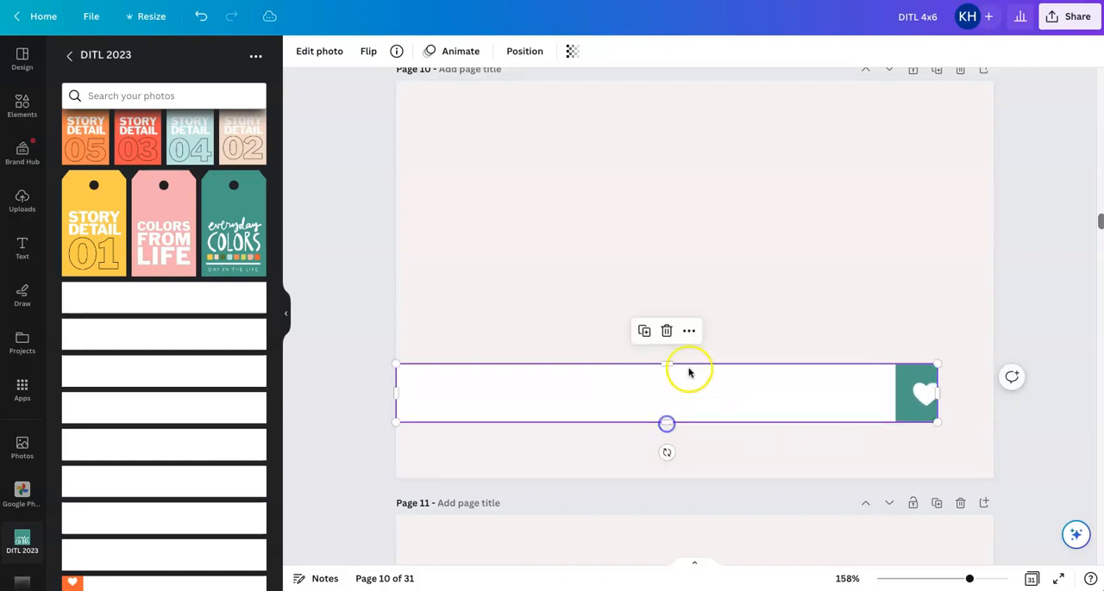
Reposition the image inside the teal strip's crop so the whole heart shows, and move the strip up above the pink one
{"action": "double_click", "coordinate": [768, 401]}
{"action": "left_click_drag", "start_coordinate": [771, 399], "coordinate": [759, 399]}
{"action": "left_click", "coordinate": [732, 316]}
{"action": "left_click", "coordinate": [715, 283]}
{"action": "left_click", "coordinate": [700, 390]}
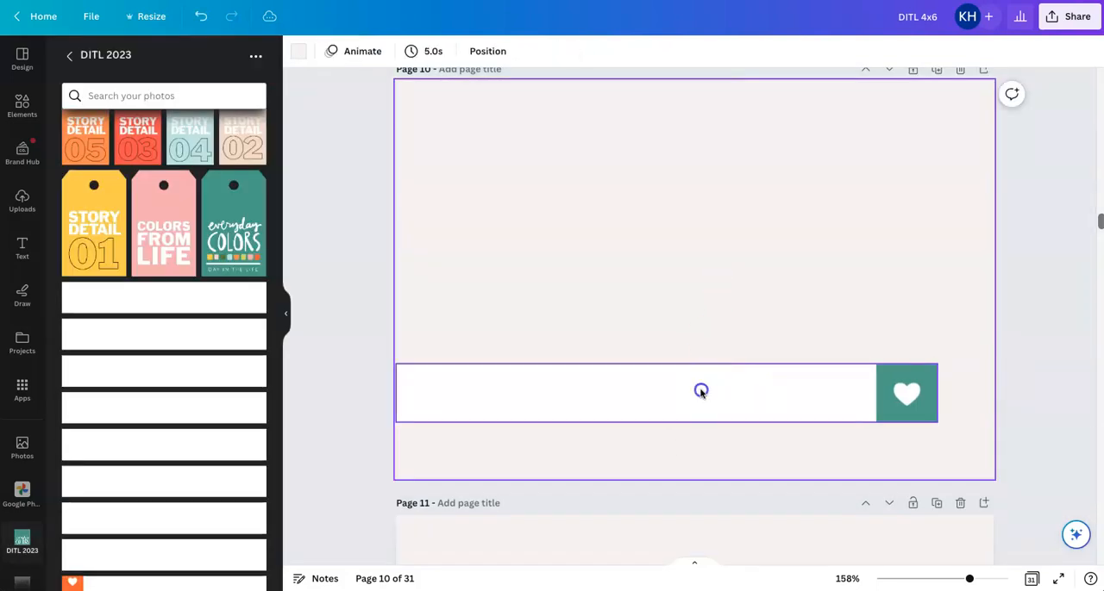
{"action": "left_click_drag", "start_coordinate": [701, 391], "coordinate": [702, 288]}
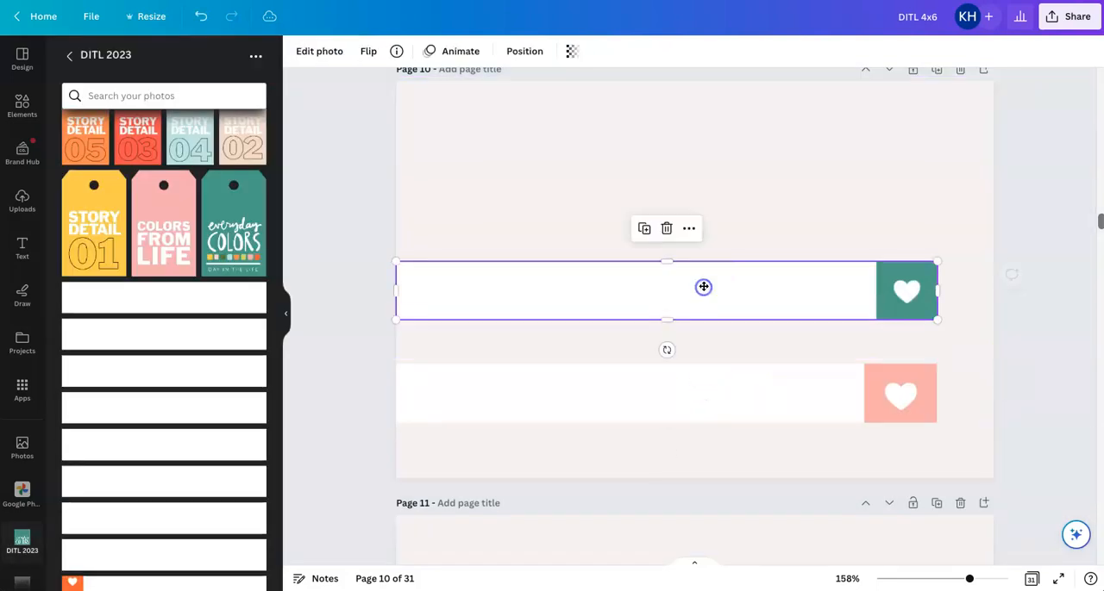
Duplicate page 9 and delete the pink heart label strip from the copy
{"action": "scroll", "coordinate": [703, 290], "scroll_direction": "up", "scroll_amount": 5}
{"action": "scroll", "coordinate": [703, 291], "scroll_direction": "up", "scroll_amount": 1}
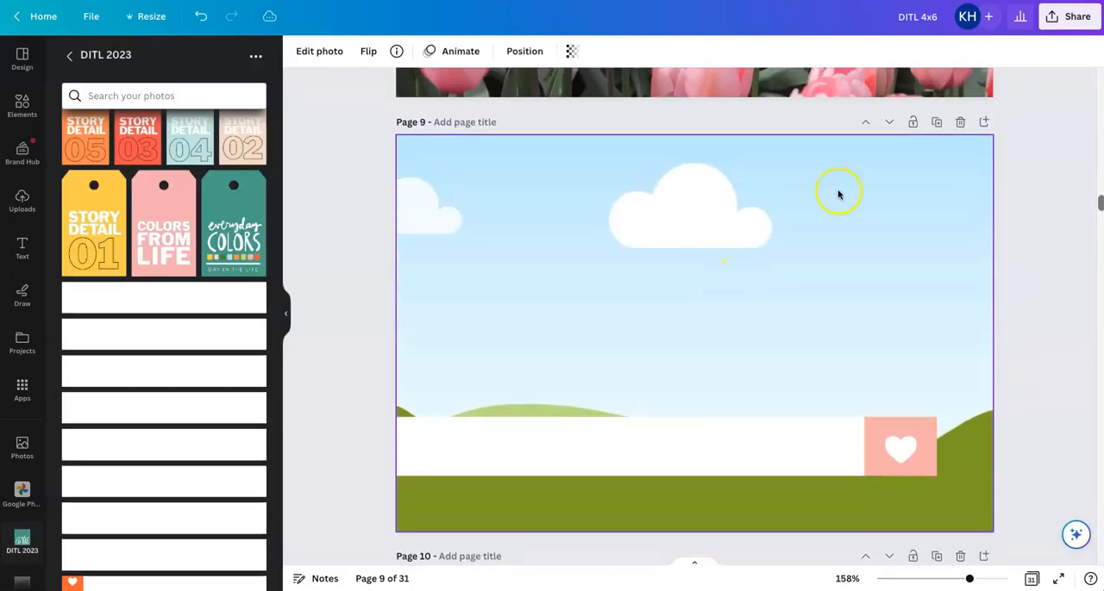
{"action": "left_click", "coordinate": [935, 122]}
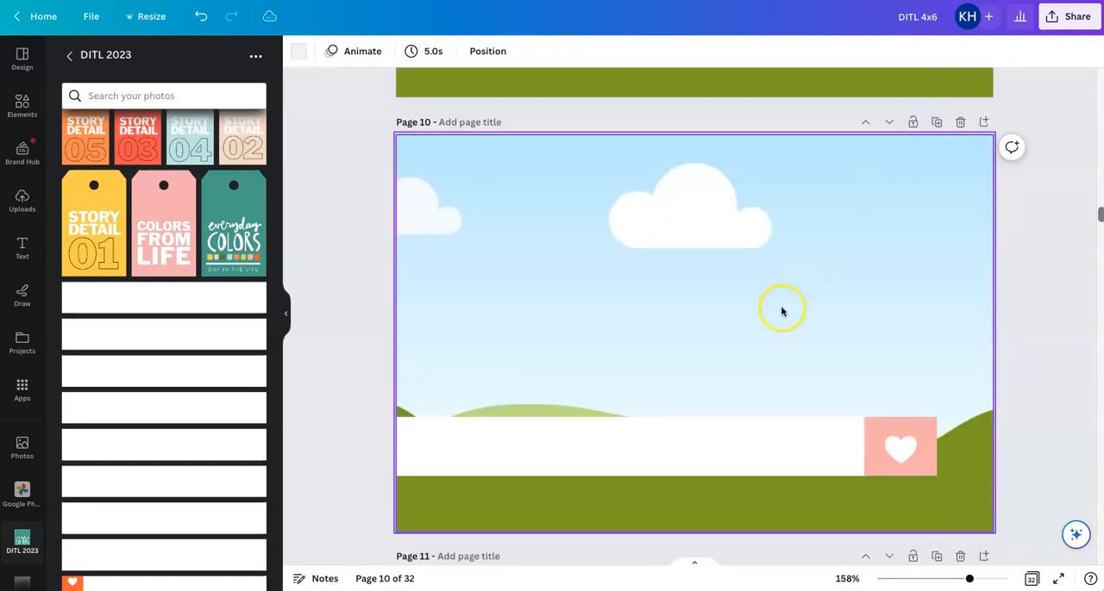
{"action": "scroll", "coordinate": [781, 308], "scroll_direction": "down", "scroll_amount": 3}
{"action": "left_click", "coordinate": [781, 308]}
{"action": "key", "text": "Delete"}
{"action": "scroll", "coordinate": [783, 308], "scroll_direction": "down", "scroll_amount": 3}
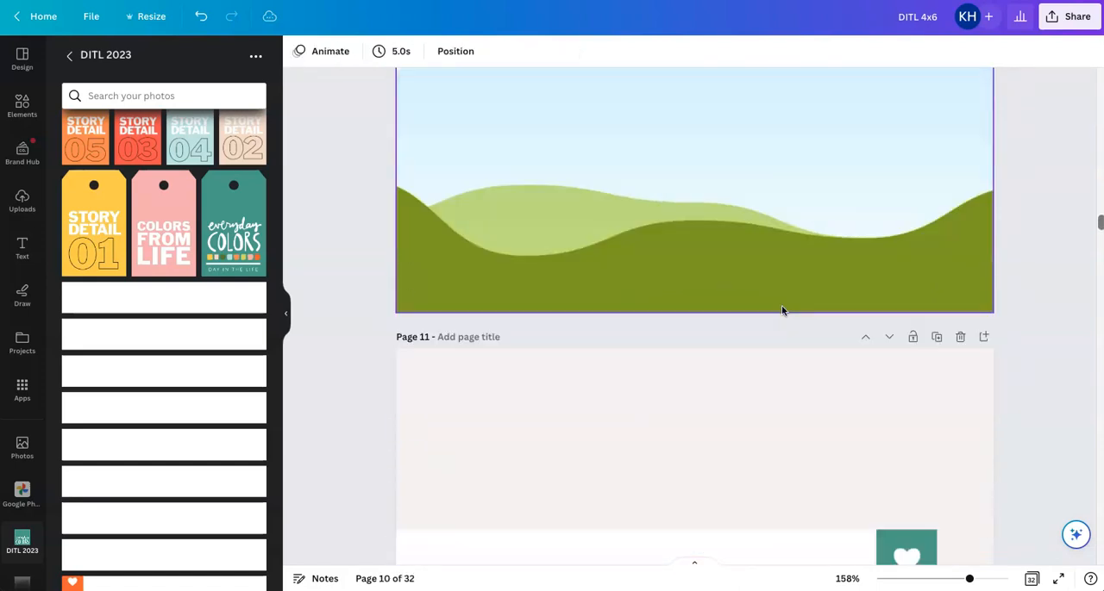
{"action": "left_click", "coordinate": [684, 379]}
{"action": "key", "text": "ctrl+c"}
{"action": "scroll", "coordinate": [698, 378], "scroll_direction": "up", "scroll_amount": 4}
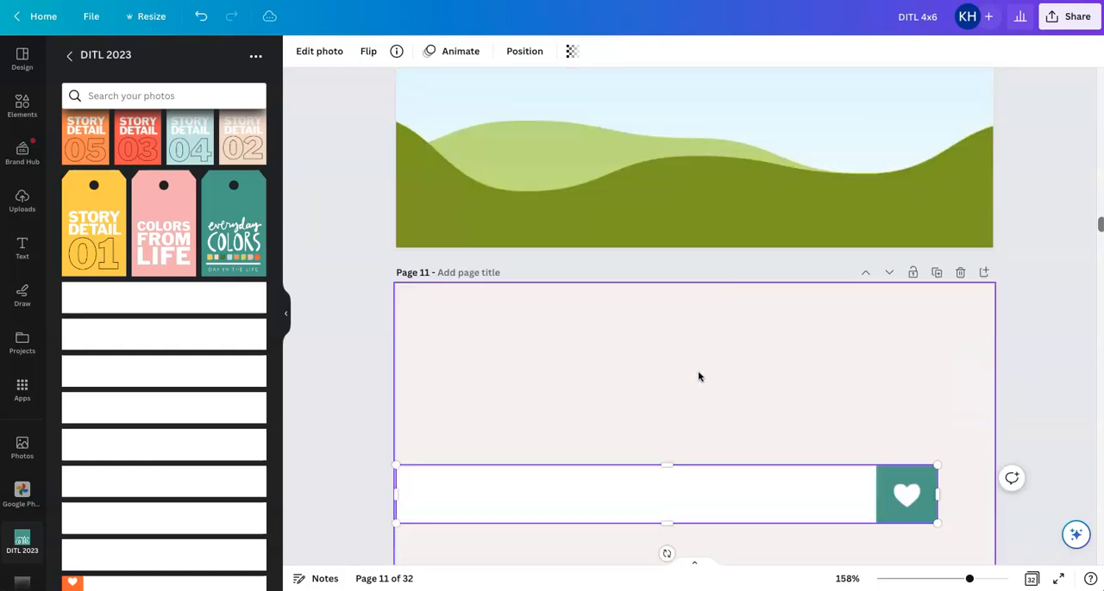
{"action": "key", "text": "ctrl+v"}
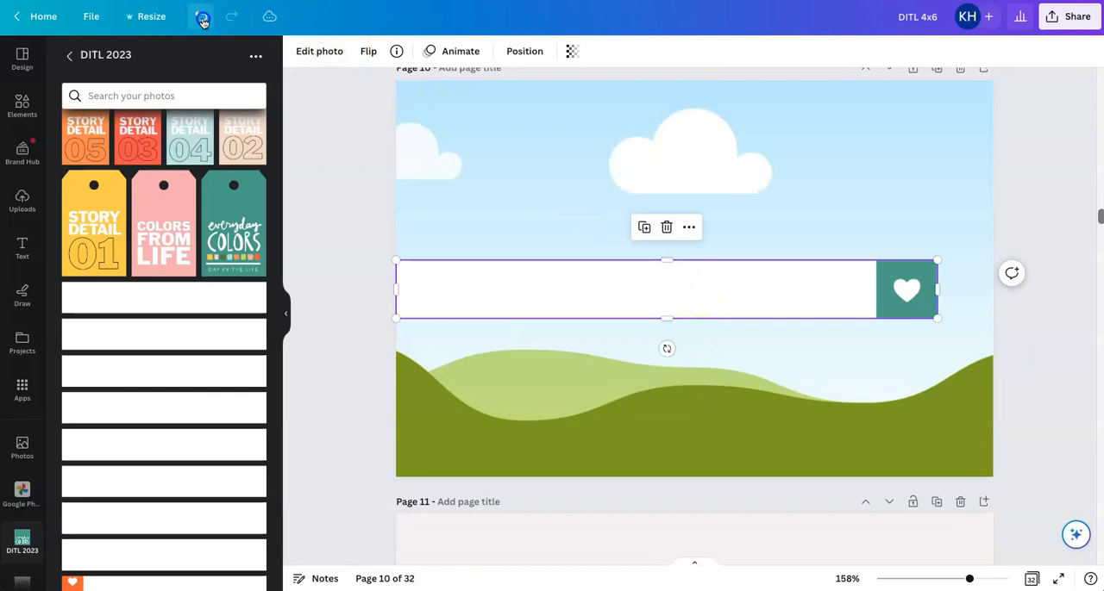
{"action": "left_click", "coordinate": [201, 17]}
Move the teal heart label strip on page 11 straight down until it covers the pink strip
{"action": "scroll", "coordinate": [790, 318], "scroll_direction": "down", "scroll_amount": 5}
{"action": "left_click", "coordinate": [764, 322]}
{"action": "left_click_drag", "start_coordinate": [764, 322], "coordinate": [764, 421]}
{"action": "left_click", "coordinate": [770, 337]}
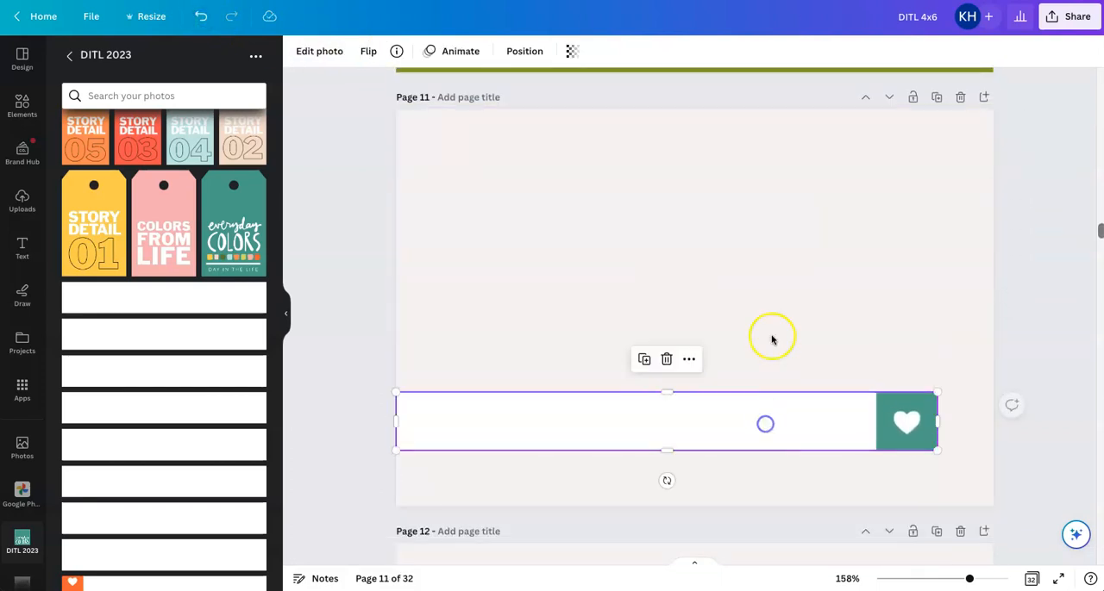
Copy the teal heart label strip from page 11 and paste it onto the photo grid on page 10
{"action": "left_click", "coordinate": [753, 410]}
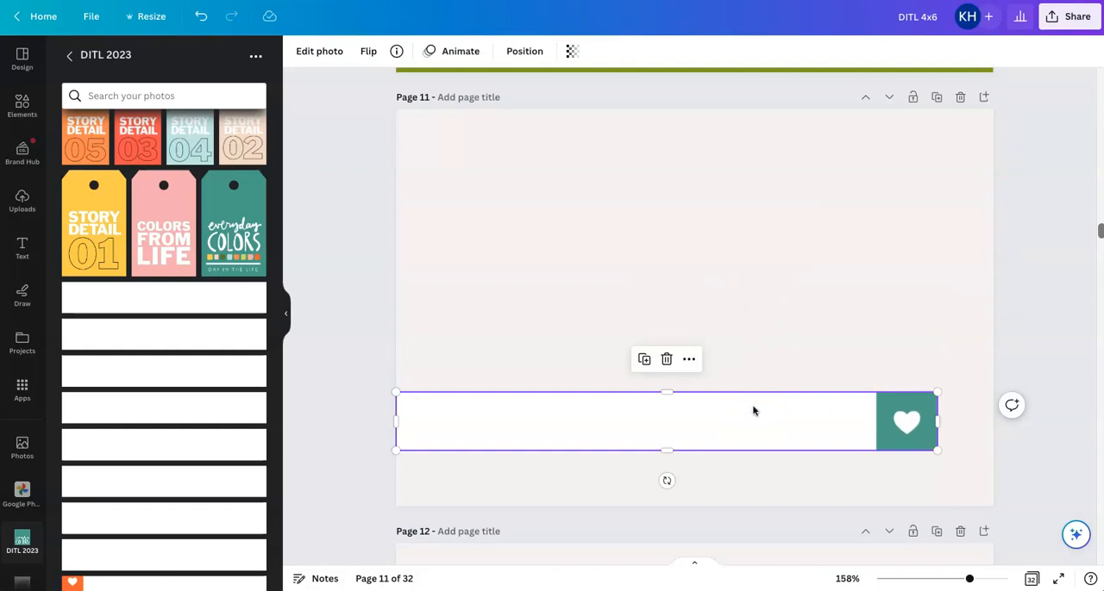
{"action": "key", "text": "ctrl+c"}
{"action": "scroll", "coordinate": [754, 410], "scroll_direction": "up", "scroll_amount": 5}
{"action": "key", "text": "ctrl+v"}
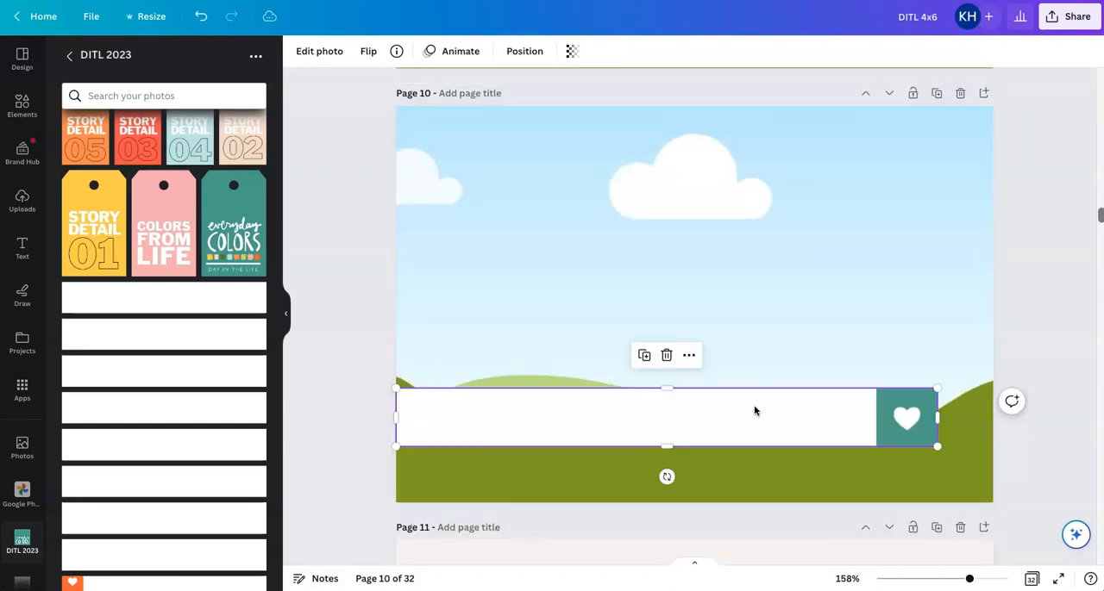
{"action": "left_click", "coordinate": [1032, 285]}
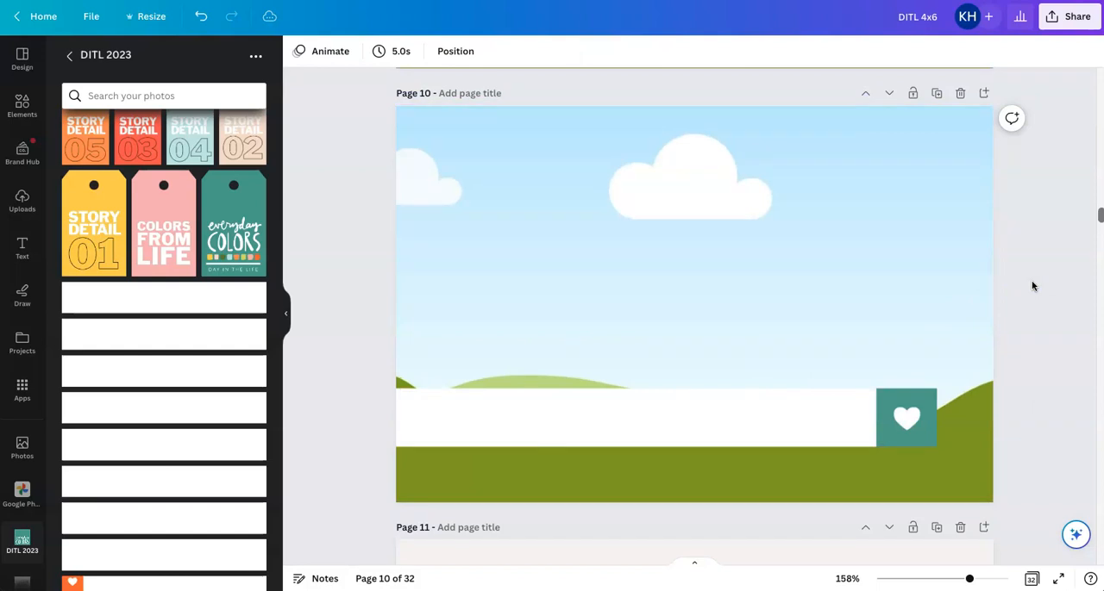
Zoom out to 104% and compare the heart label strips on the page 9 and page 10 photo cards
{"action": "scroll", "coordinate": [1032, 285], "scroll_direction": "up", "scroll_amount": 2}
{"action": "left_click", "coordinate": [888, 240]}
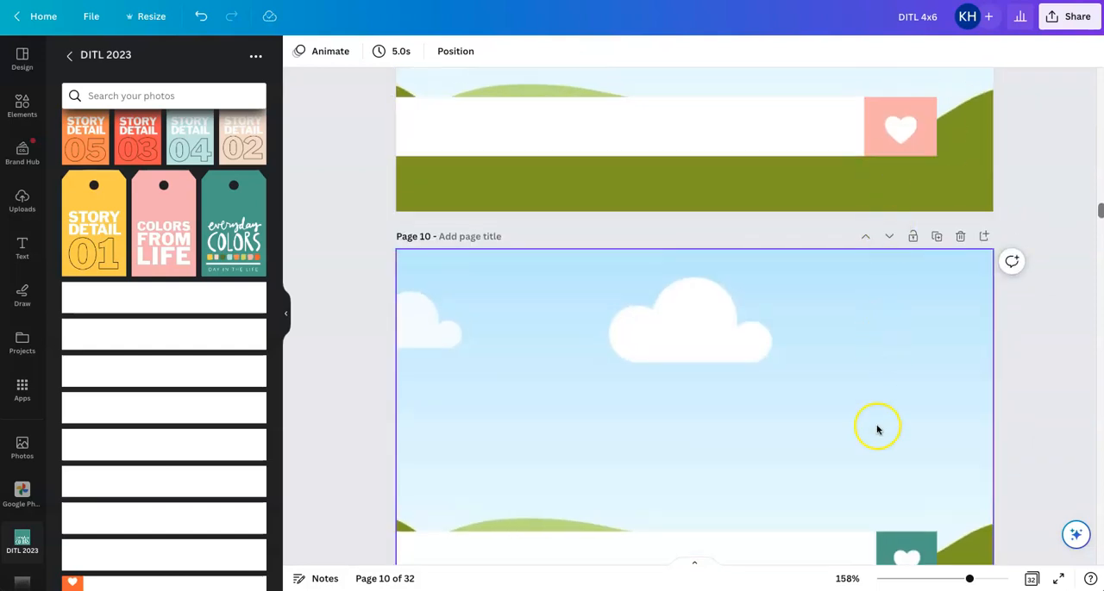
{"action": "scroll", "coordinate": [877, 429], "scroll_direction": "up", "scroll_amount": 1}
{"action": "left_click_drag", "start_coordinate": [969, 578], "coordinate": [955, 578]}
{"action": "left_click", "coordinate": [1002, 421]}
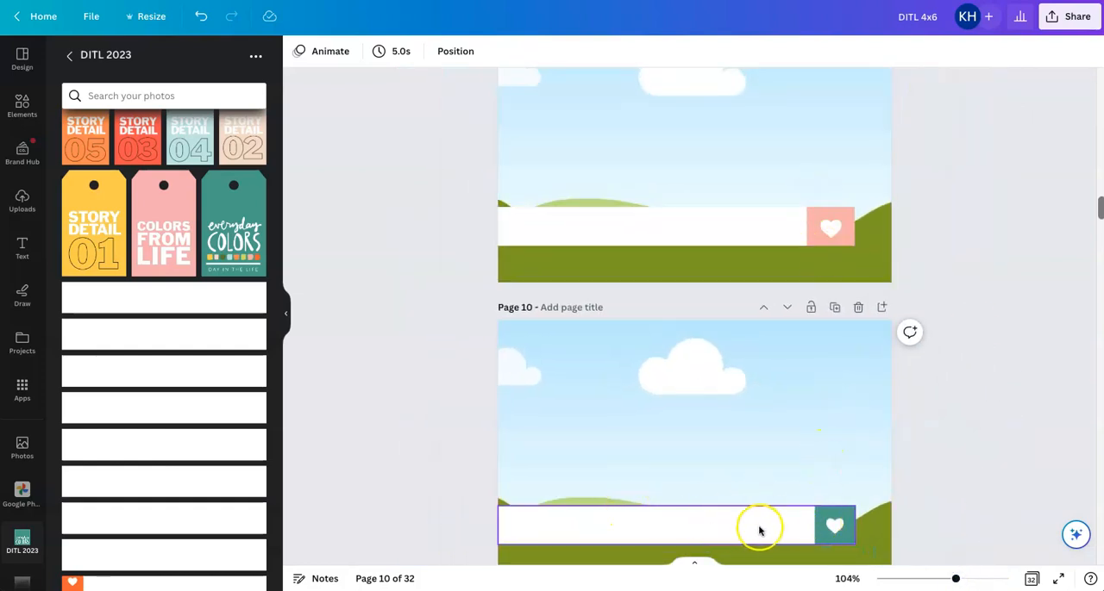
{"action": "left_click", "coordinate": [967, 452]}
{"action": "scroll", "coordinate": [967, 452], "scroll_direction": "down", "scroll_amount": 2}
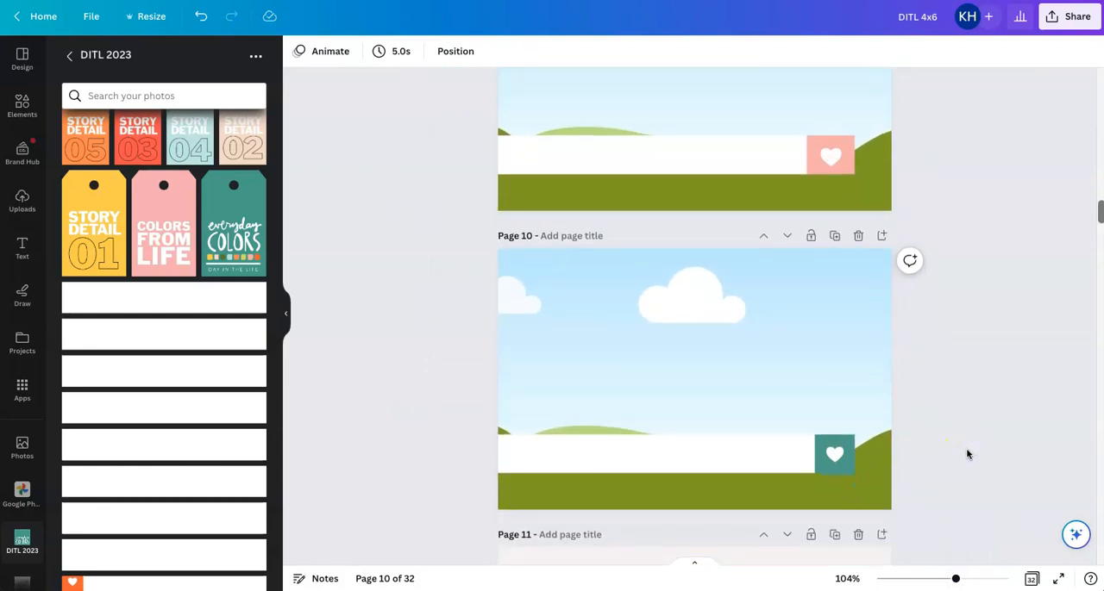
{"action": "scroll", "coordinate": [967, 454], "scroll_direction": "up", "scroll_amount": 2}
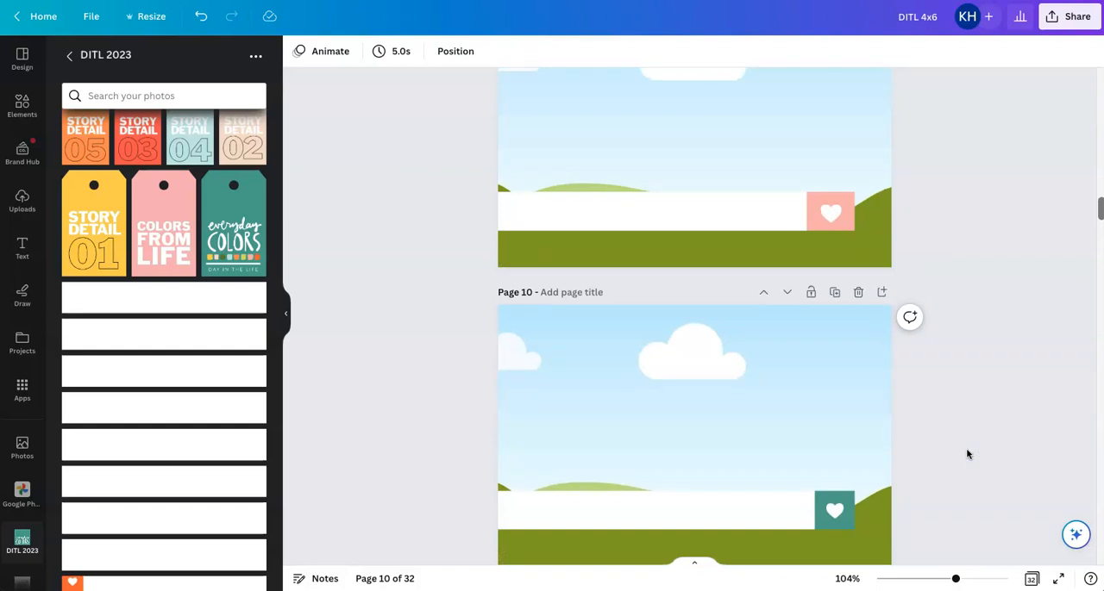